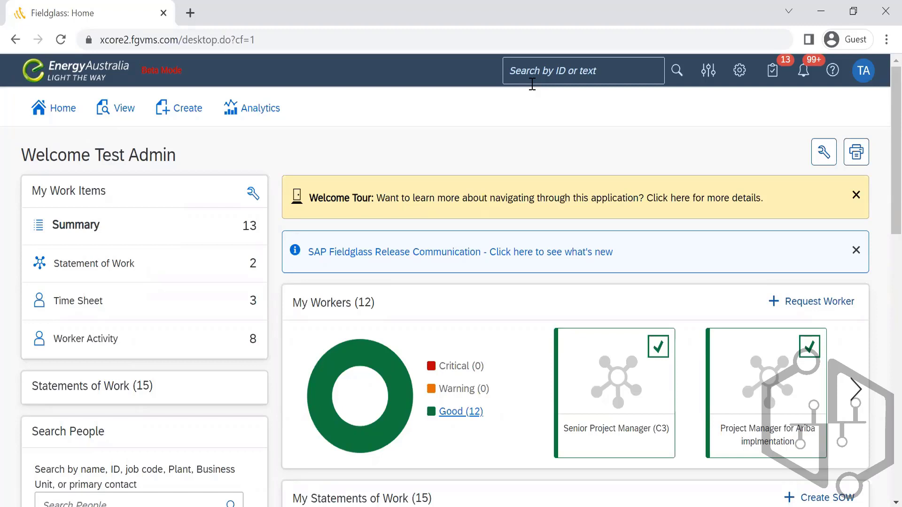
Start a new Statement of Work with the MSOW / CSOW classification and proceed to the source selection
left_click(174, 122)
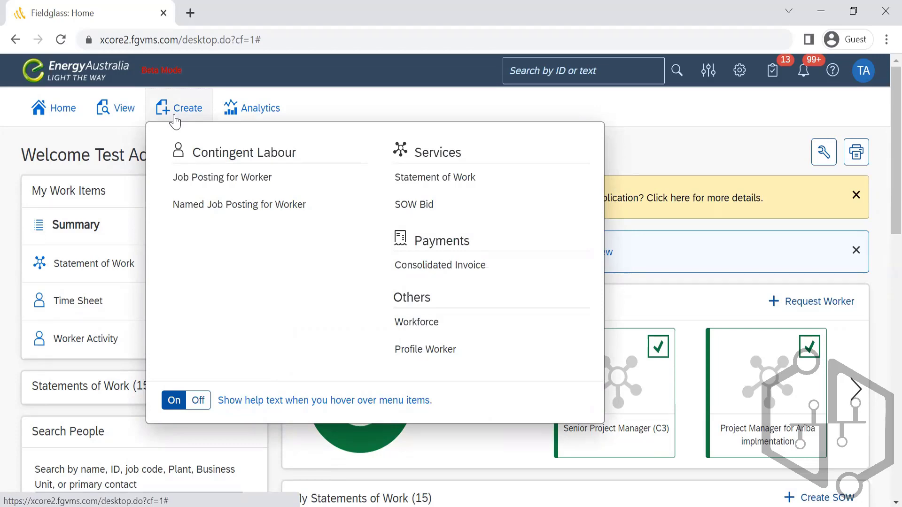
left_click(402, 177)
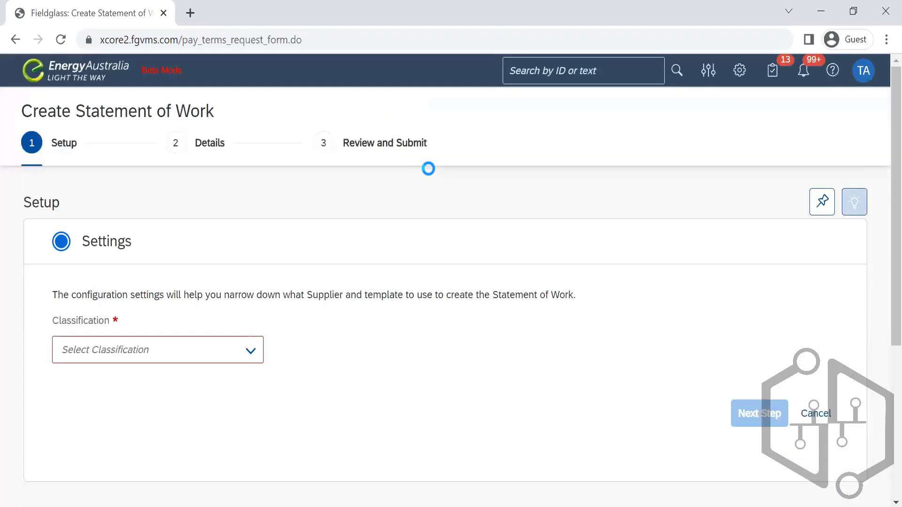
left_click(259, 348)
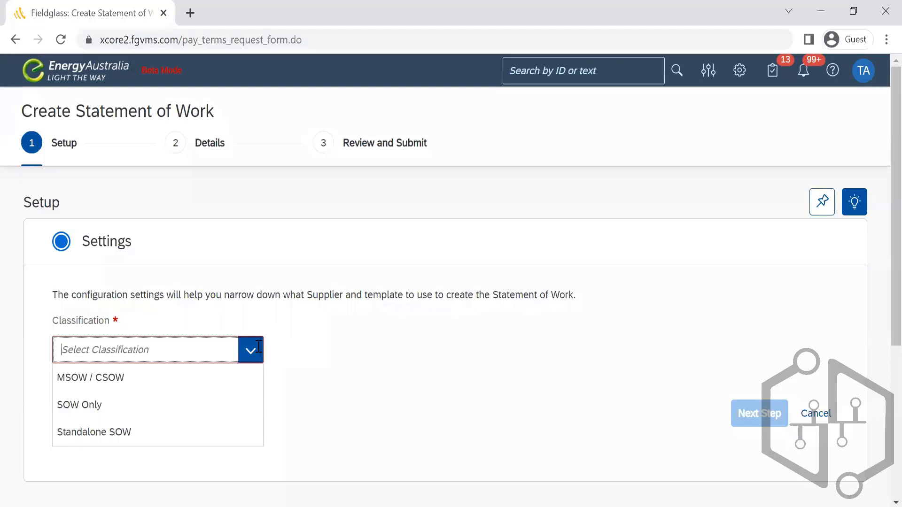
left_click(150, 377)
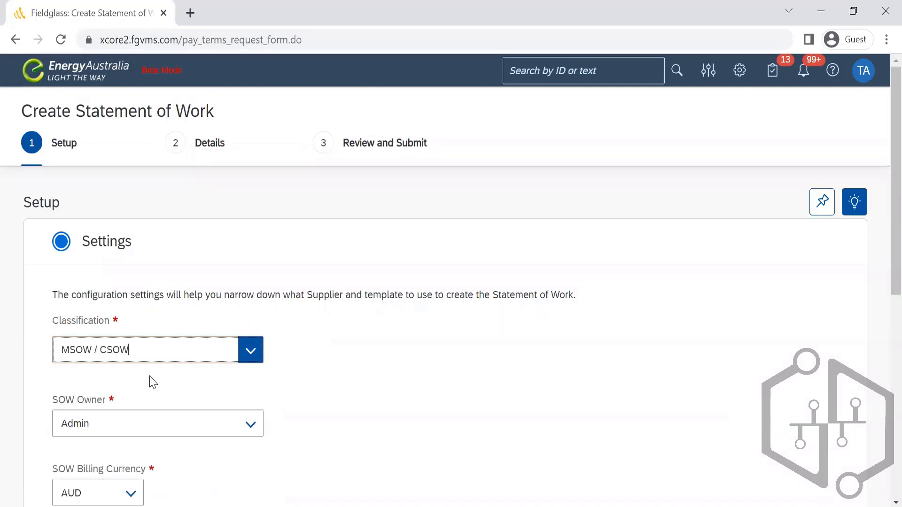
left_click_drag(879, 170, 883, 256)
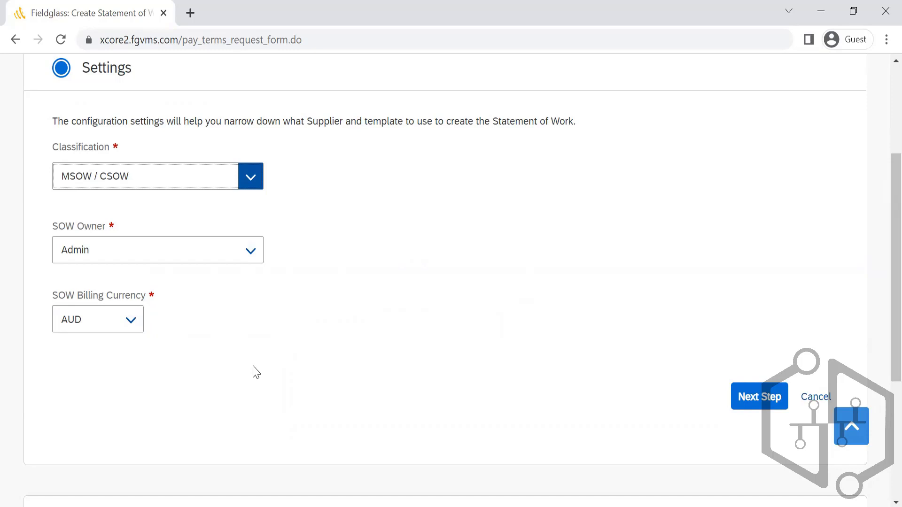
left_click(778, 411)
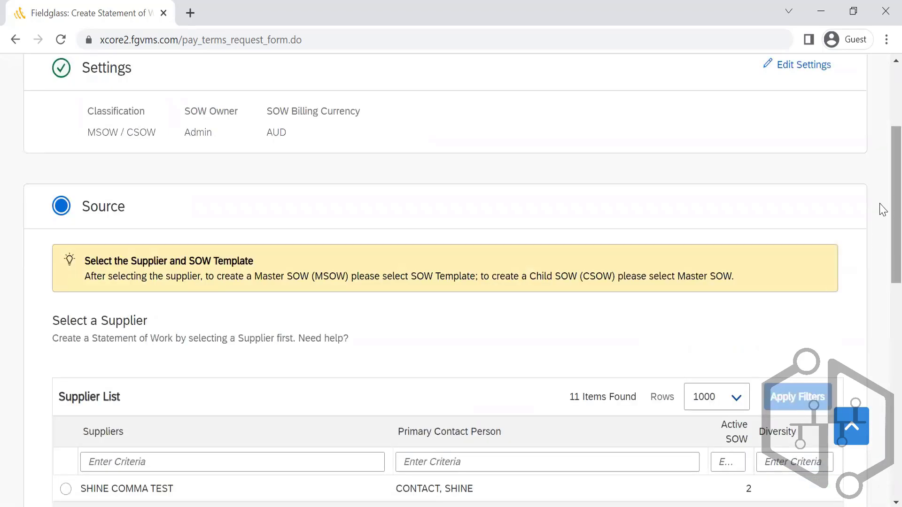
Choose Infosys as the supplier for the Statement of Work and proceed to the template selection
scroll(882, 247, "down", 1)
scroll(883, 248, "down", 5)
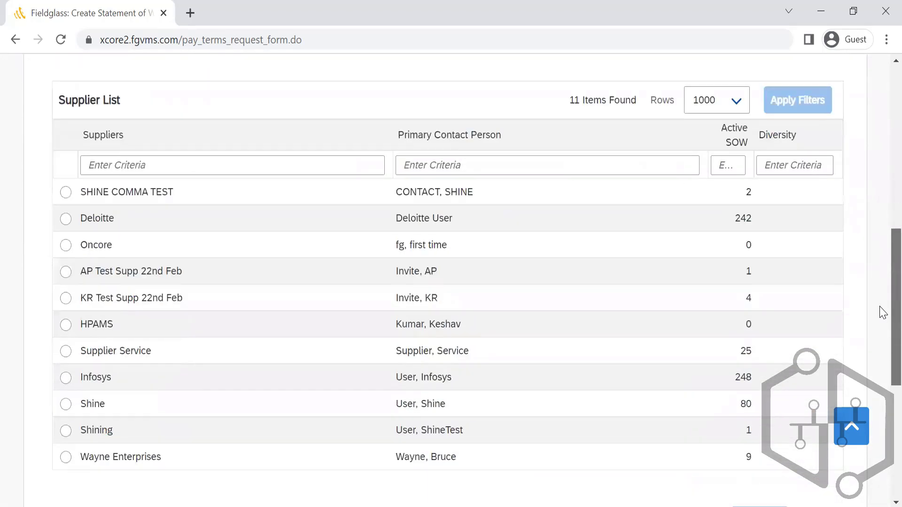
scroll(883, 312, "down", 1)
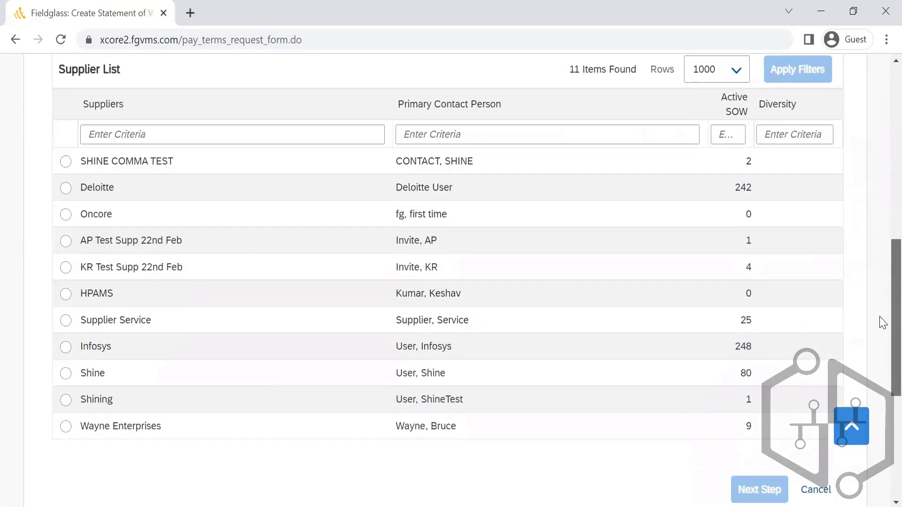
scroll(881, 329, "down", 2)
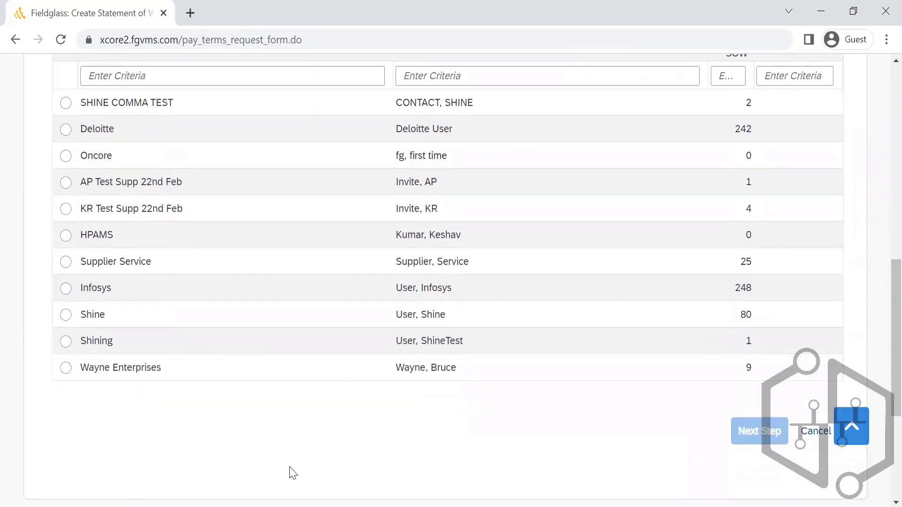
left_click(65, 290)
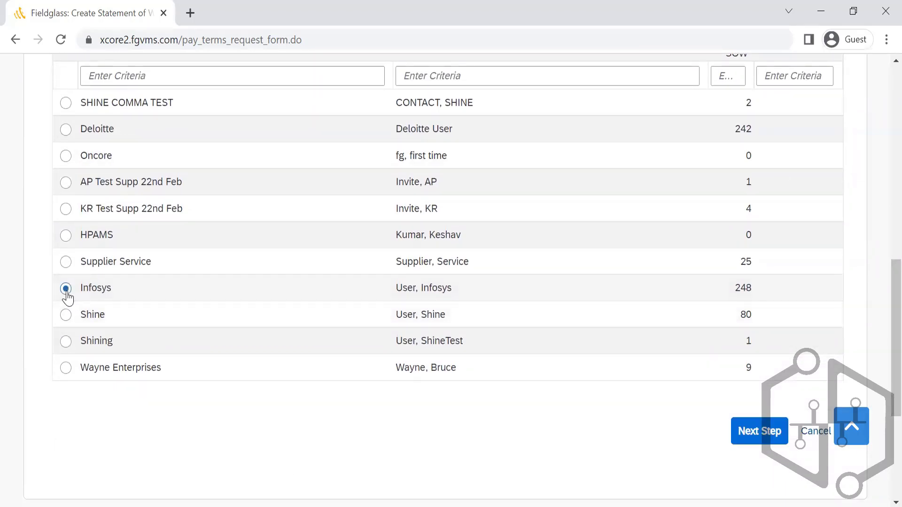
left_click(766, 442)
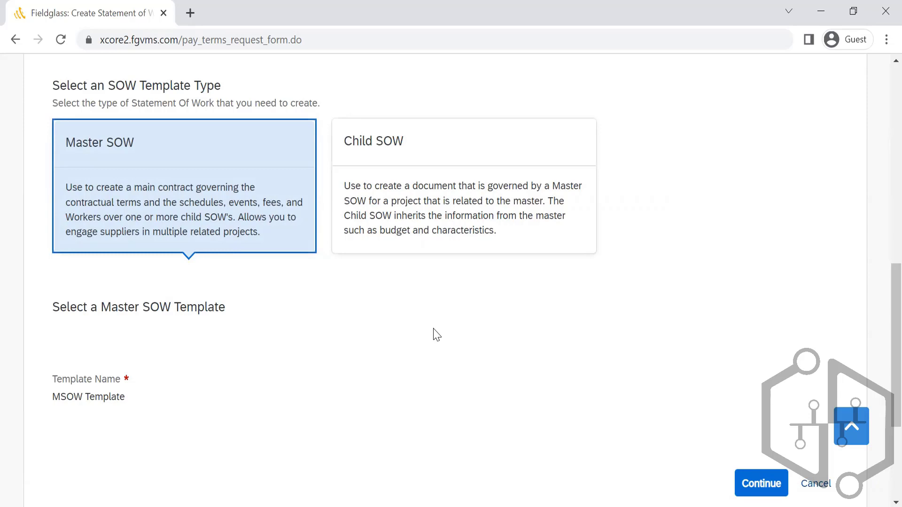
Accept the Master SOW template type with MSOW Template and continue to the Statement of Work details
scroll(883, 288, "up", 1)
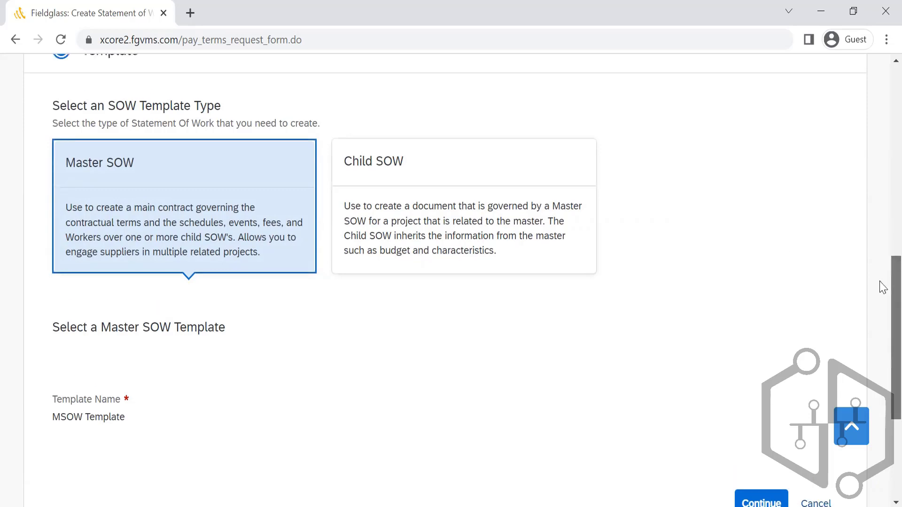
scroll(884, 287, "up", 6)
scroll(881, 202, "down", 9)
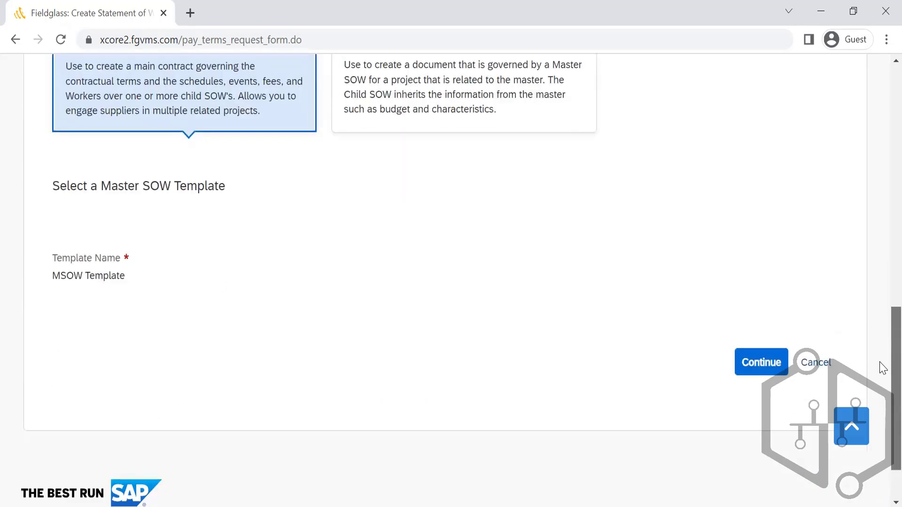
scroll(883, 368, "down", 1)
left_click(769, 322)
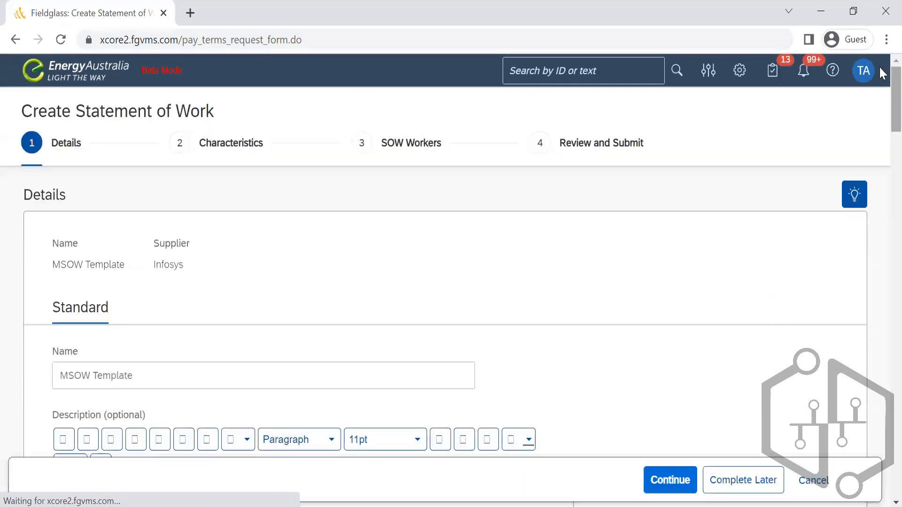
Try to clear the Name field in the Standard section of the Statement of Work details
left_click_drag(893, 79, 880, 103)
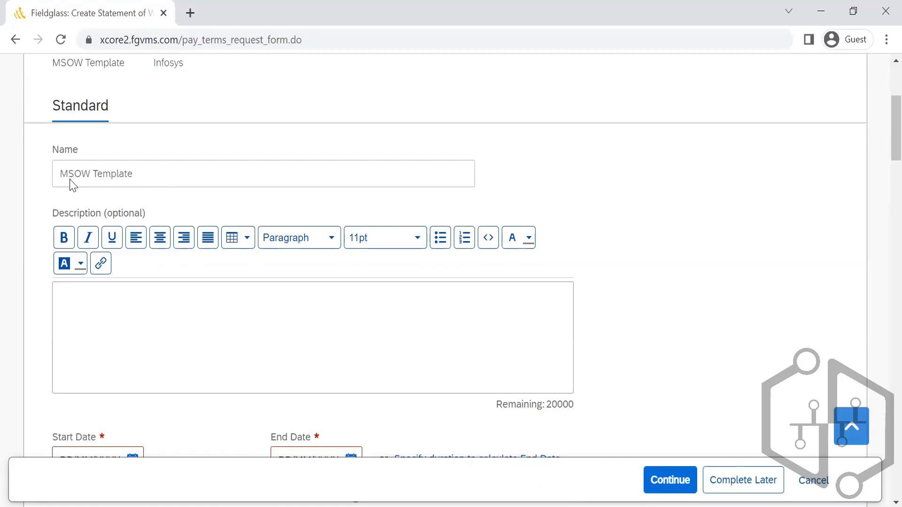
triple_click(104, 177)
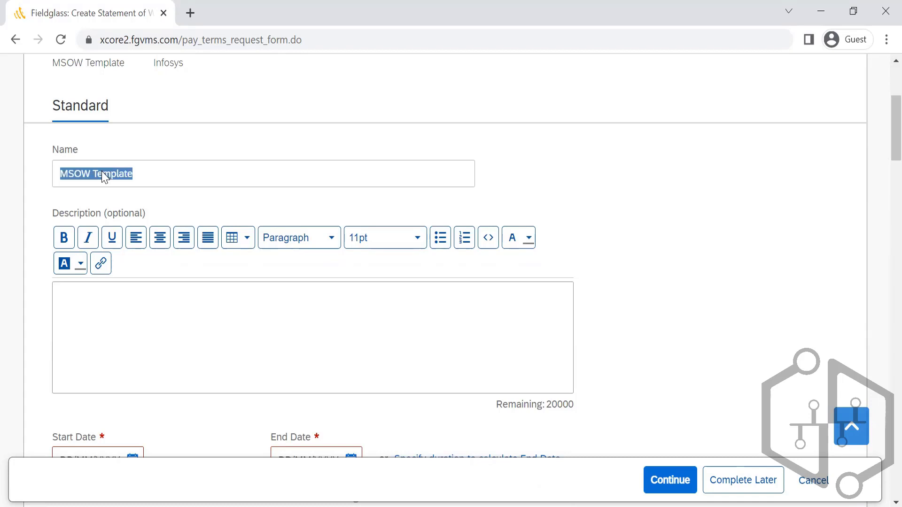
key("BackSpace")
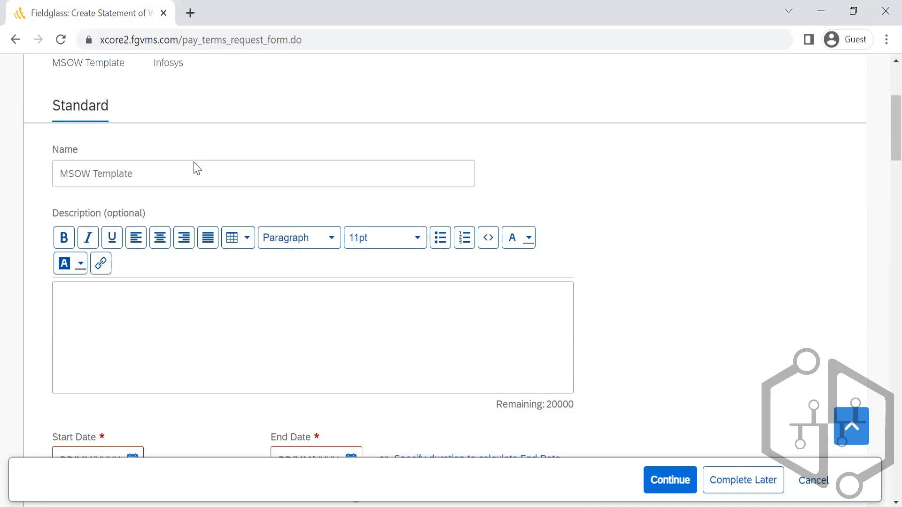
double_click(170, 175)
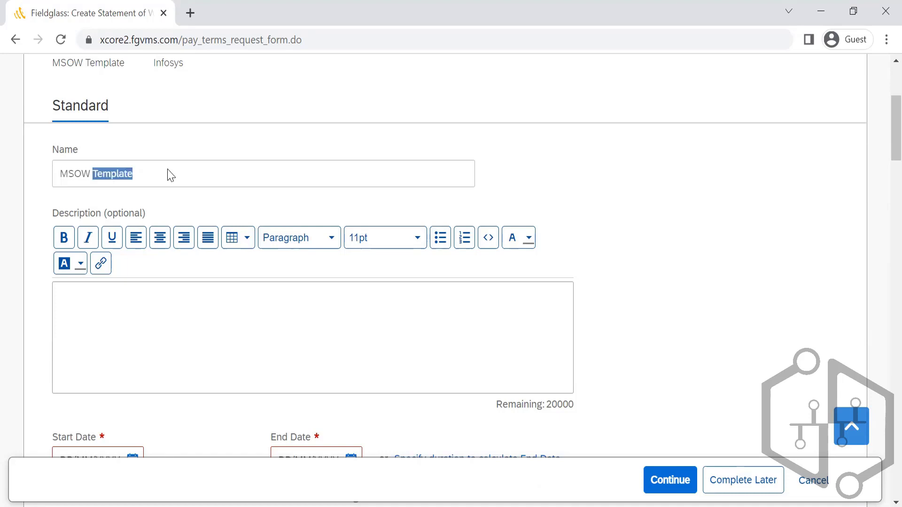
left_click(170, 175)
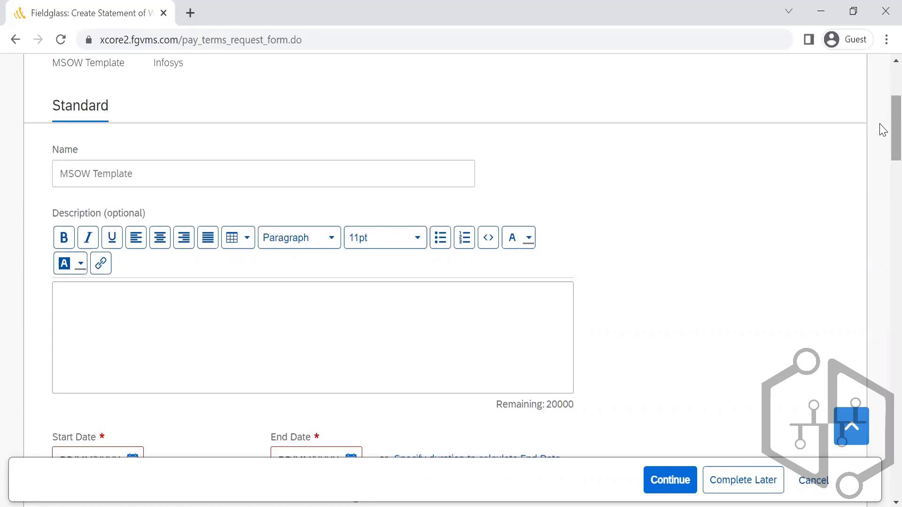
Examine the Standard section's date fields, Child Statement of Work rules, fee and worker rate options, and Material Group field
scroll(881, 130, "down", 15)
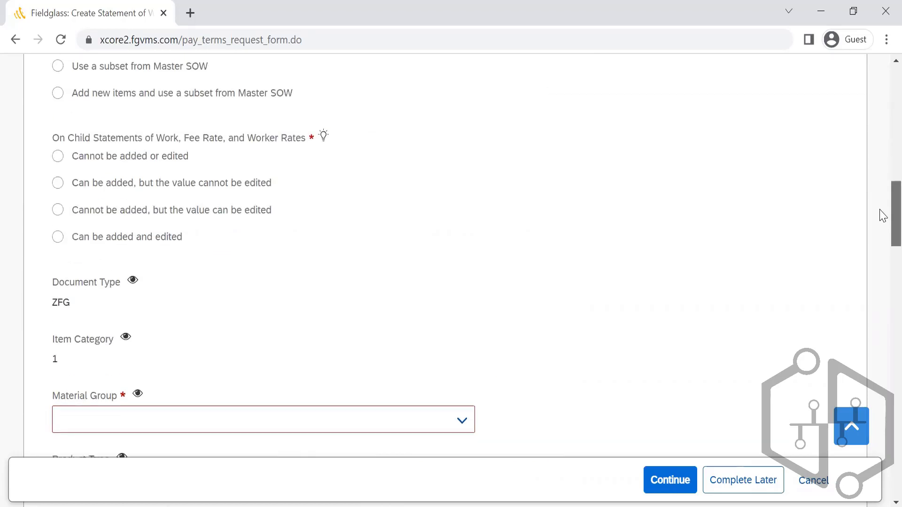
scroll(881, 155, "up", 13)
scroll(882, 170, "down", 5)
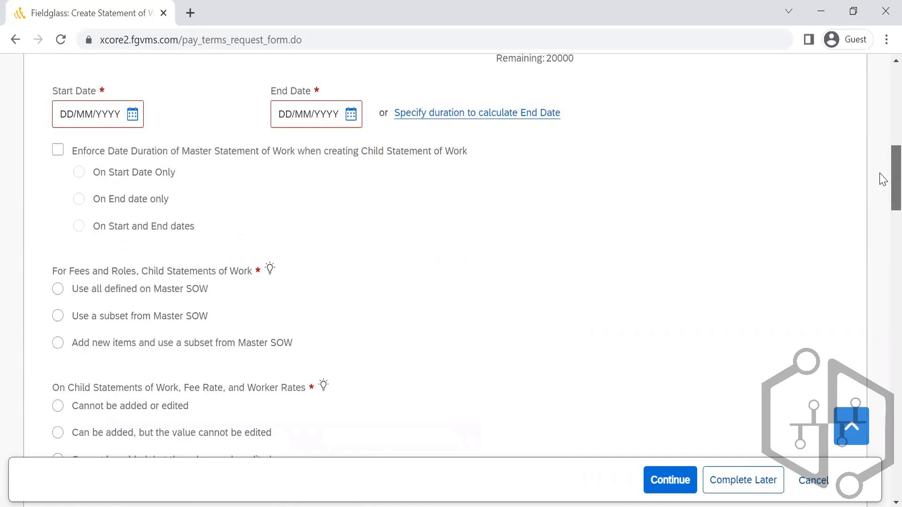
scroll(882, 179, "down", 3)
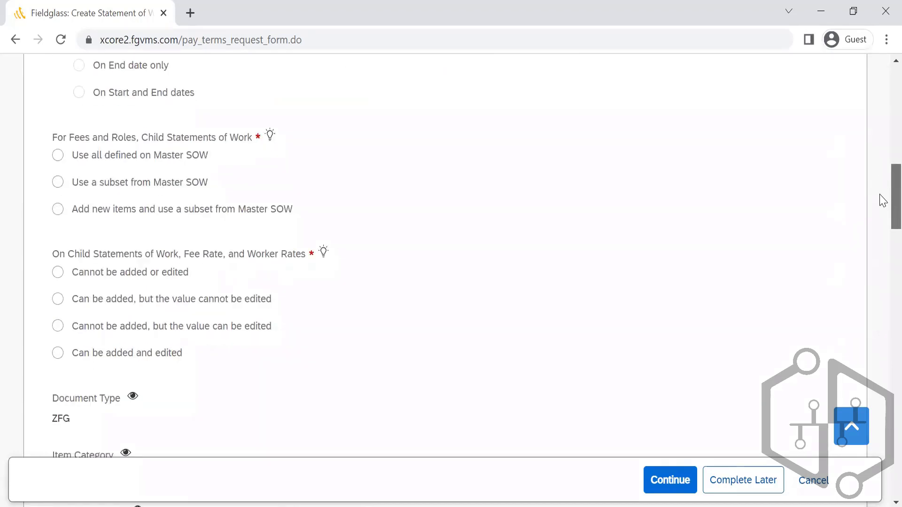
scroll(883, 202, "down", 1)
left_click_drag(883, 207, 883, 175)
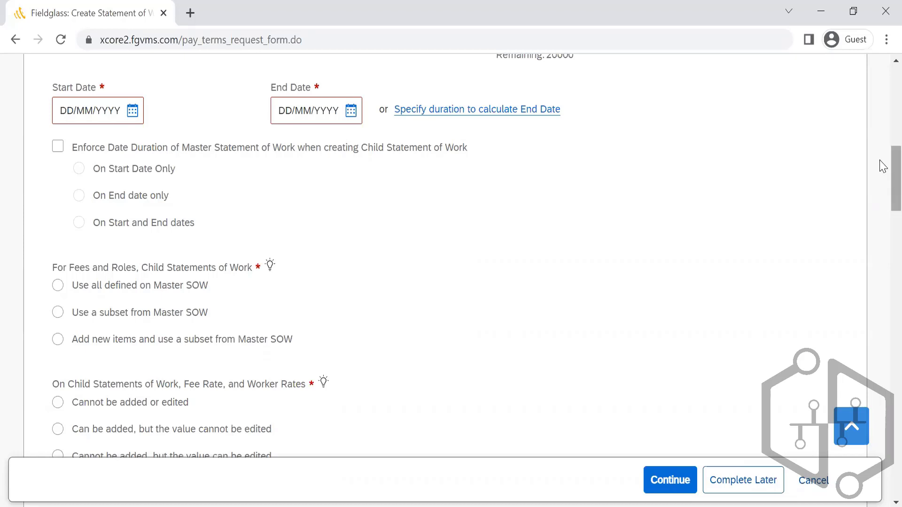
scroll(883, 165, "down", 2)
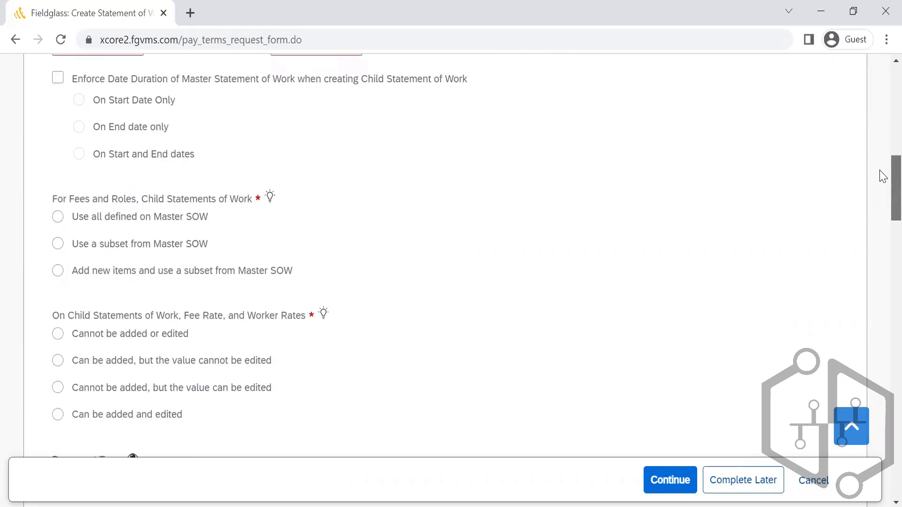
left_click_drag(883, 176, 883, 218)
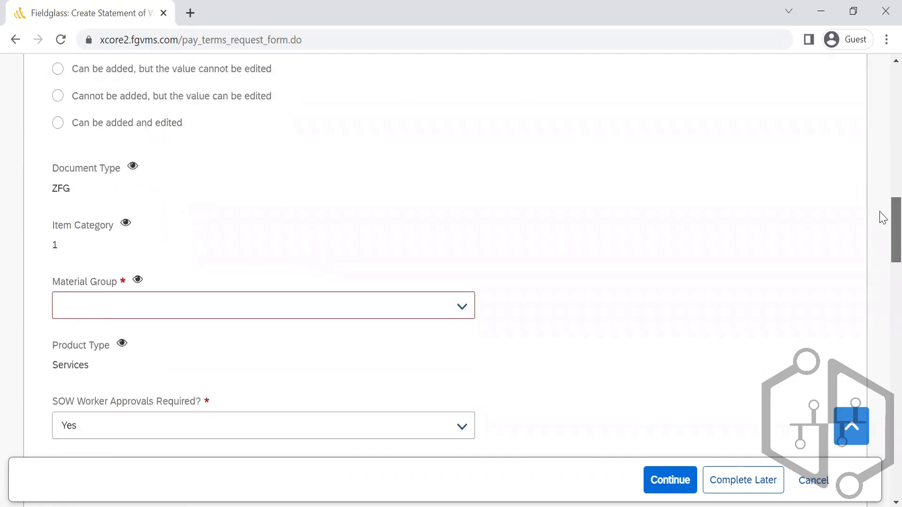
left_click_drag(884, 217, 883, 141)
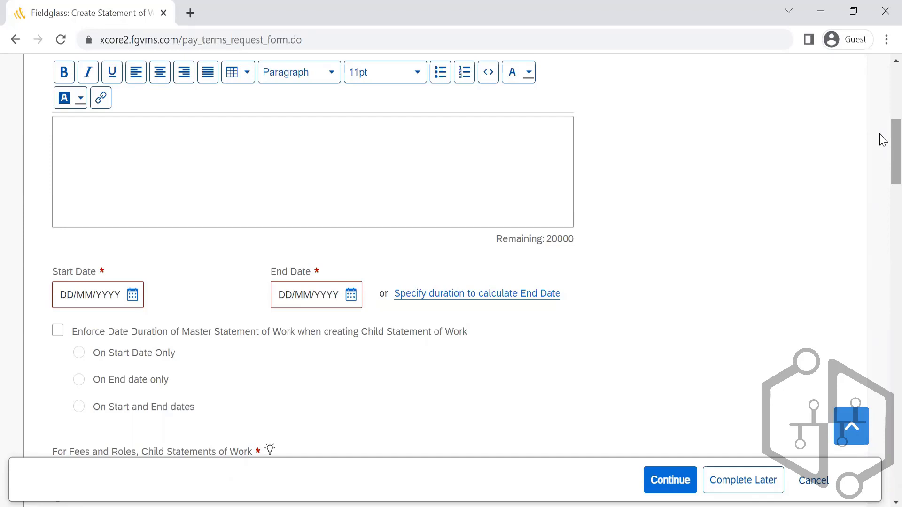
Review the Details form from Name and Description through Posting Information to the Maximum Budget field under Accounting
mouse_move(896, 137)
left_mouse_down()
mouse_move(881, 53)
mouse_move(883, 133)
left_mouse_up()
left_click(467, 221)
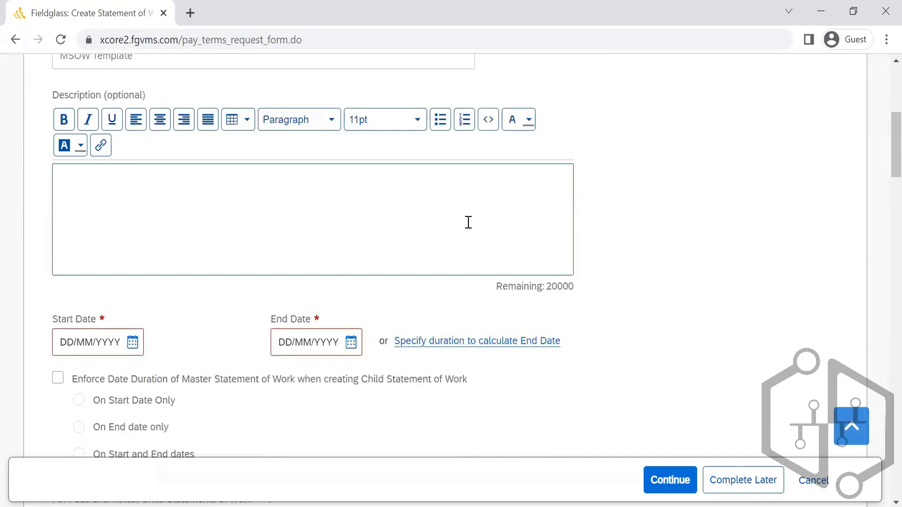
left_click(883, 123)
left_click_drag(880, 135, 883, 100)
scroll(883, 108, "down", 5)
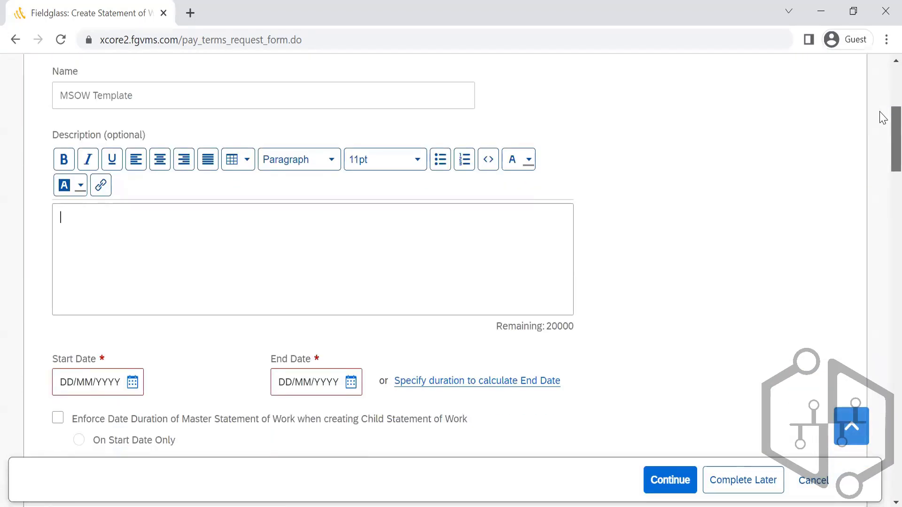
scroll(882, 160, "down", 10)
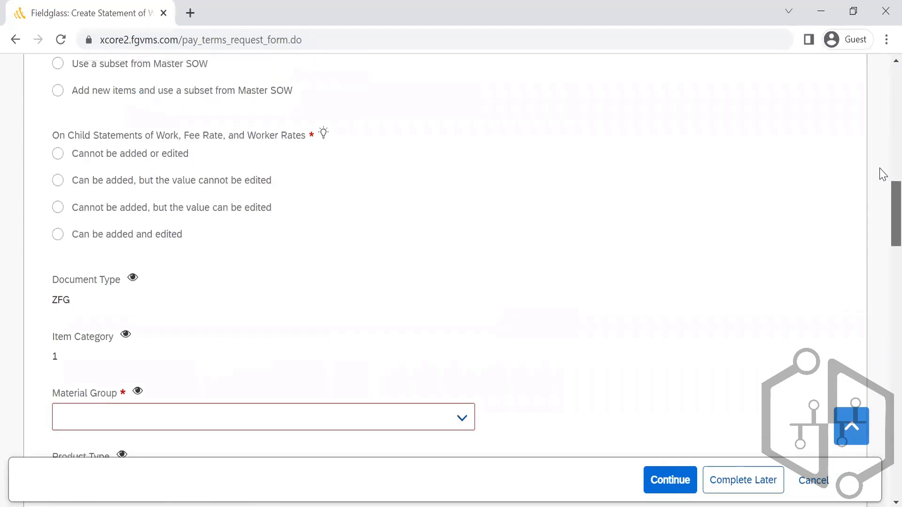
scroll(881, 174, "up", 4)
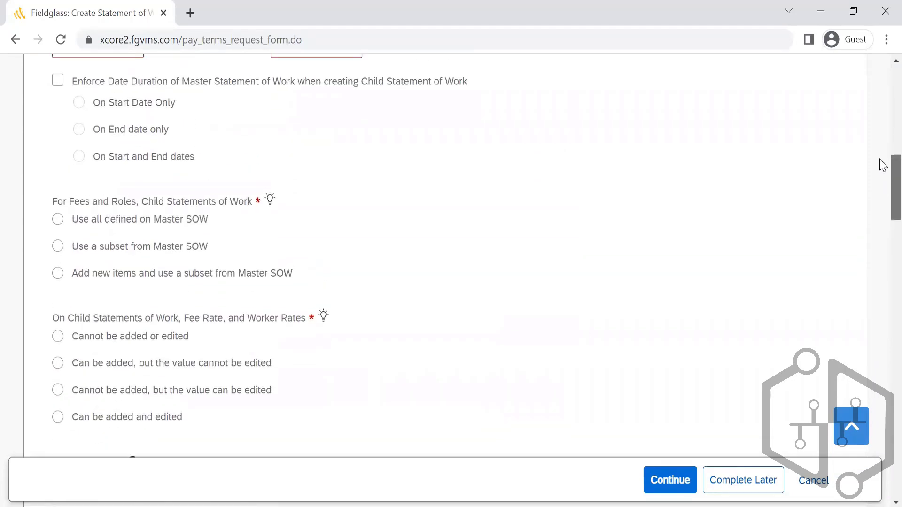
scroll(884, 164, "up", 4)
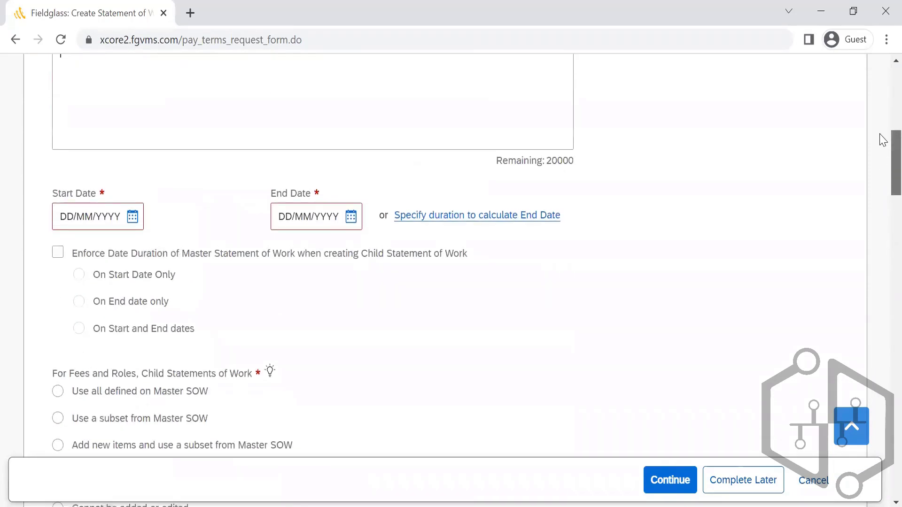
scroll(881, 146, "down", 2)
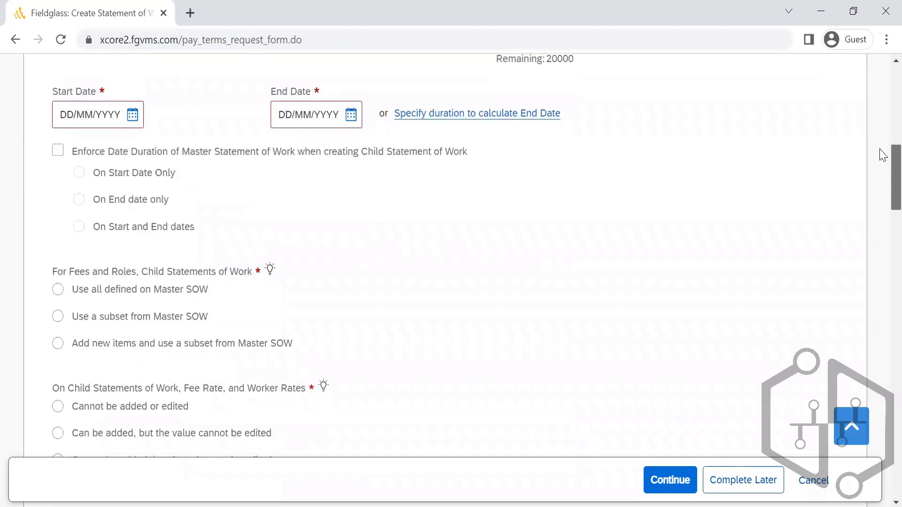
scroll(884, 174, "down", 3)
scroll(883, 176, "down", 4)
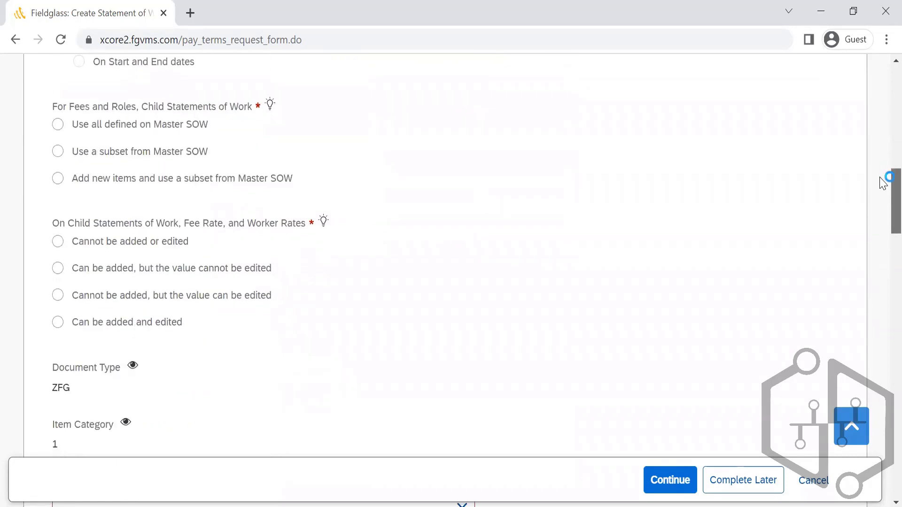
scroll(883, 203, "down", 8)
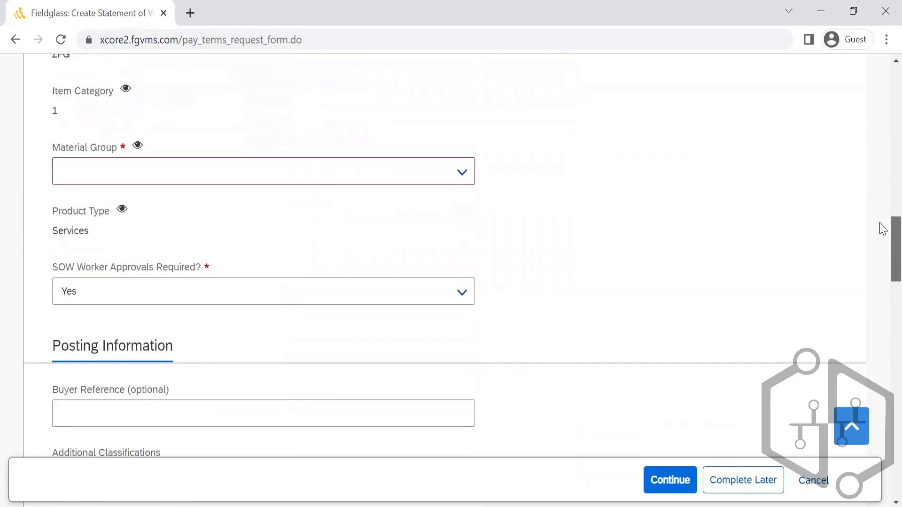
scroll(883, 263, "down", 13)
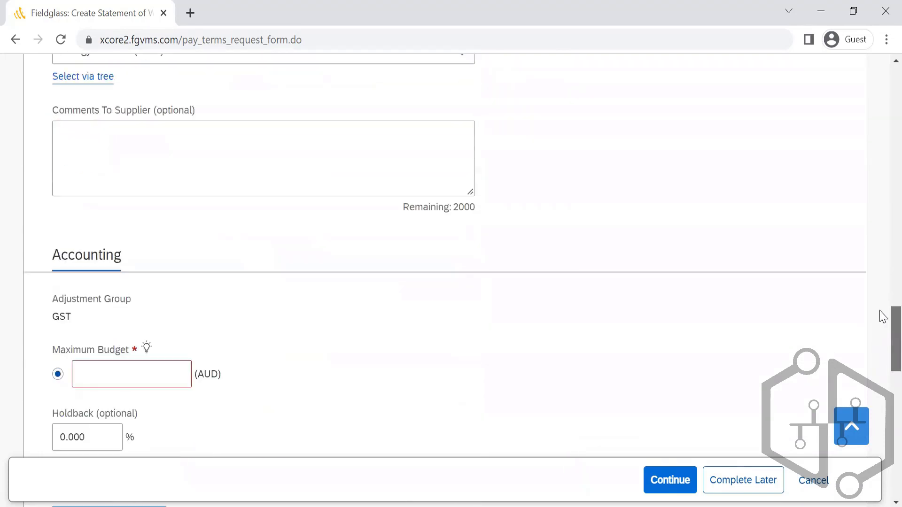
Examine the Maximum Budget and other Accounting fields, Cost Allocation, worker date Rules and Attachments sections of the Details form
scroll(882, 365, "down", 10)
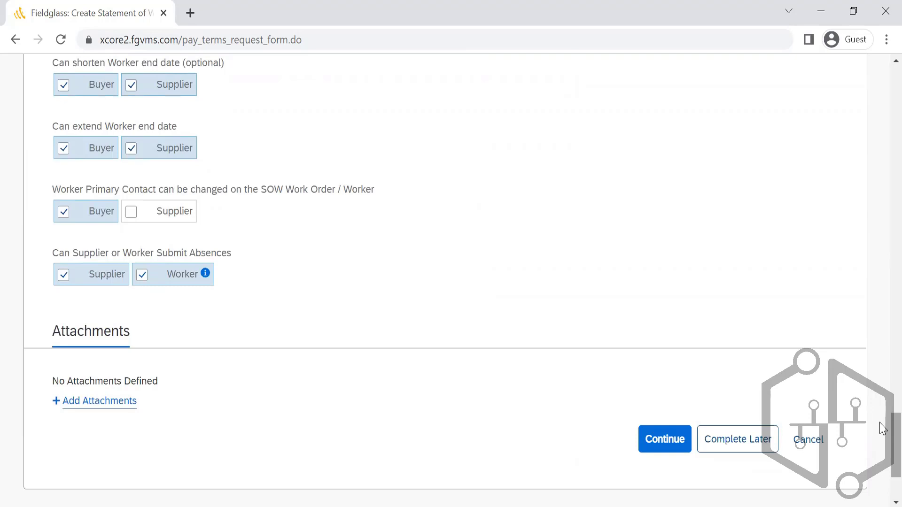
scroll(880, 422, "up", 10)
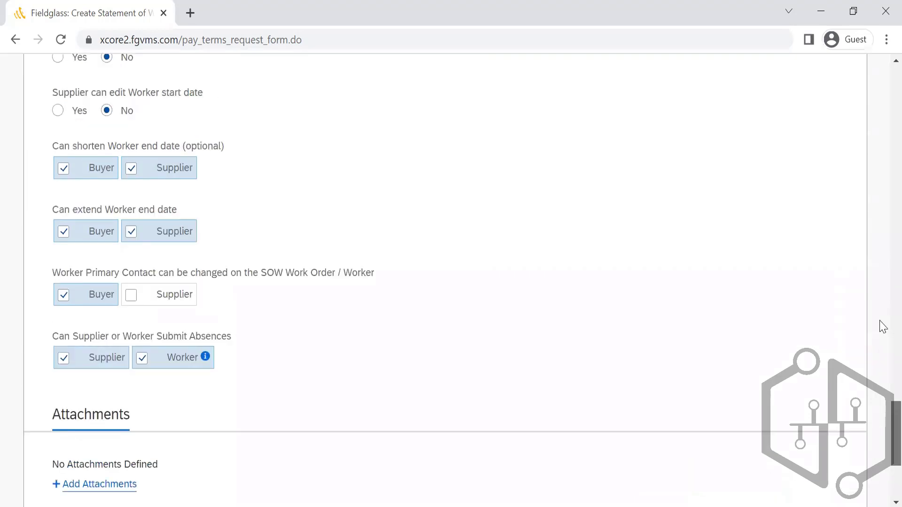
scroll(884, 266, "up", 5)
scroll(881, 296, "down", 9)
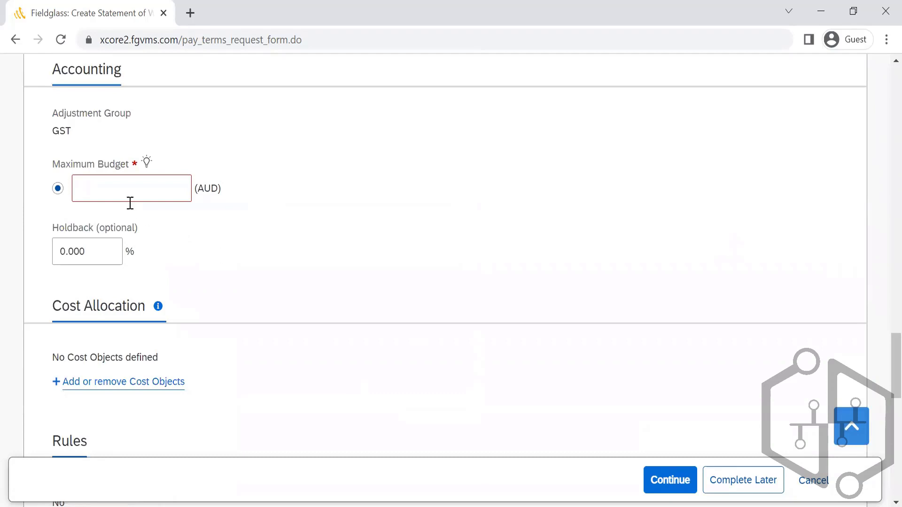
left_click(123, 188)
left_click_drag(130, 164, 40, 169)
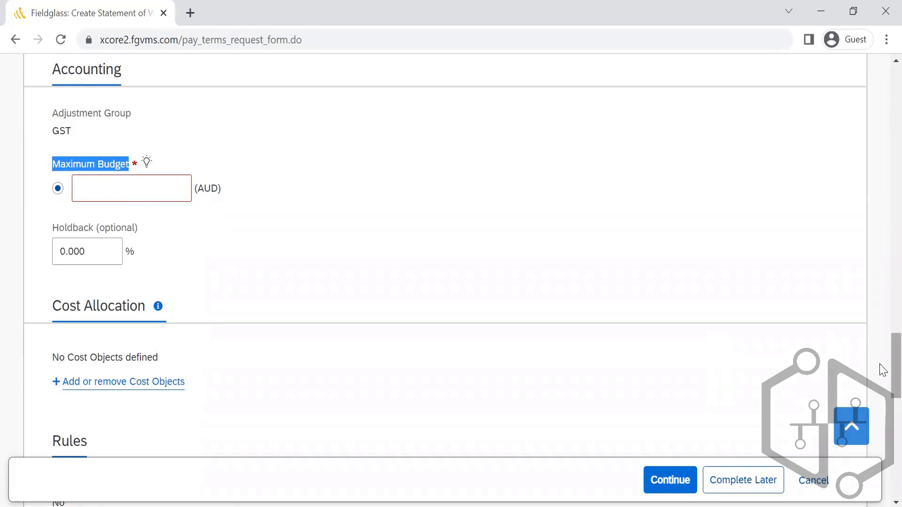
mouse_move(881, 366)
left_mouse_down()
mouse_move(880, 356)
mouse_move(880, 447)
mouse_move(881, 363)
mouse_move(883, 371)
left_mouse_up()
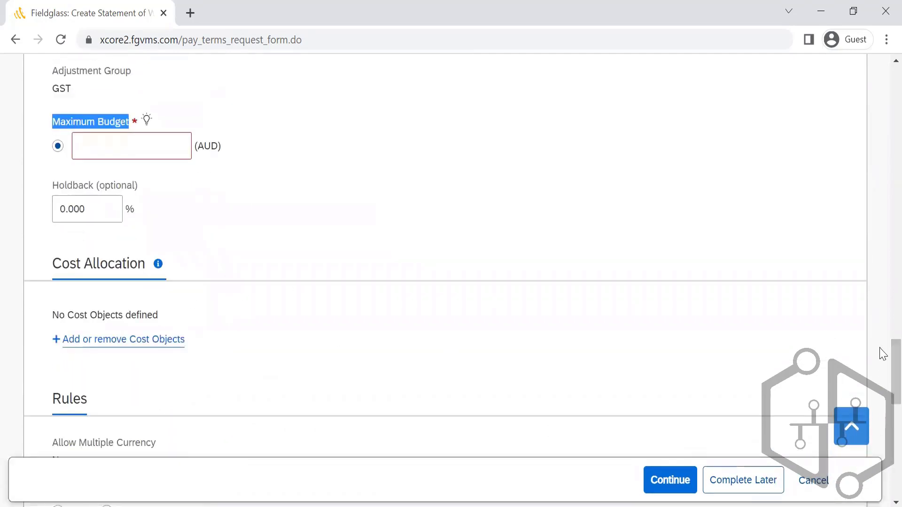
Try each Fees and Roles option for Child Statements of Work, ending with Add new items and use a subset from Master SOW
left_click_drag(884, 378, 880, 195)
scroll(881, 290, "up", 2)
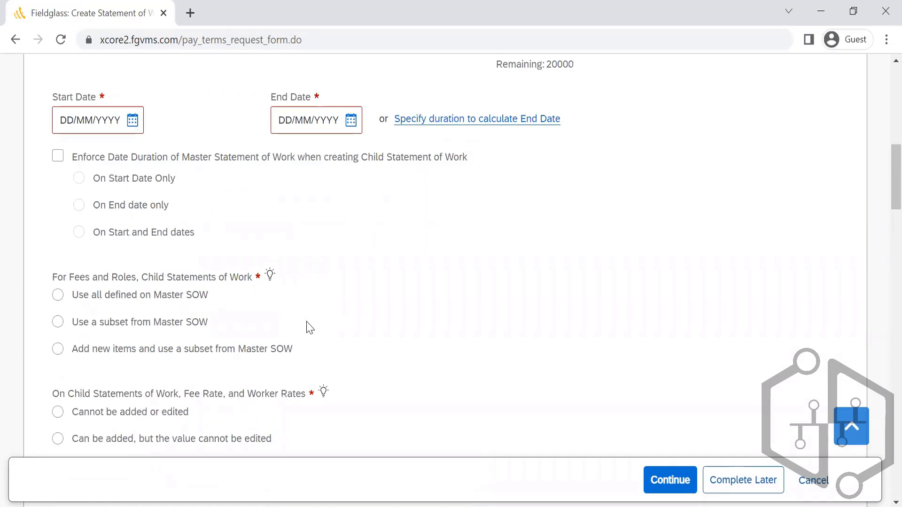
left_click(58, 295)
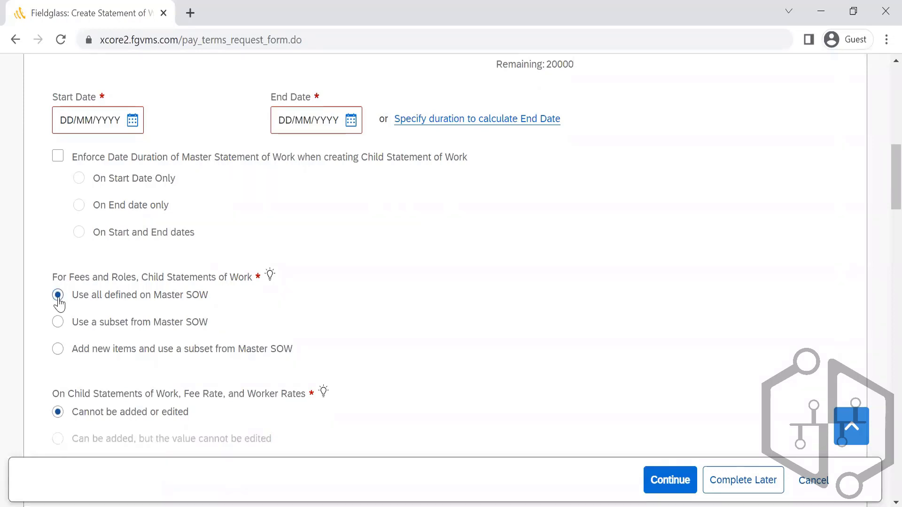
left_click(58, 332)
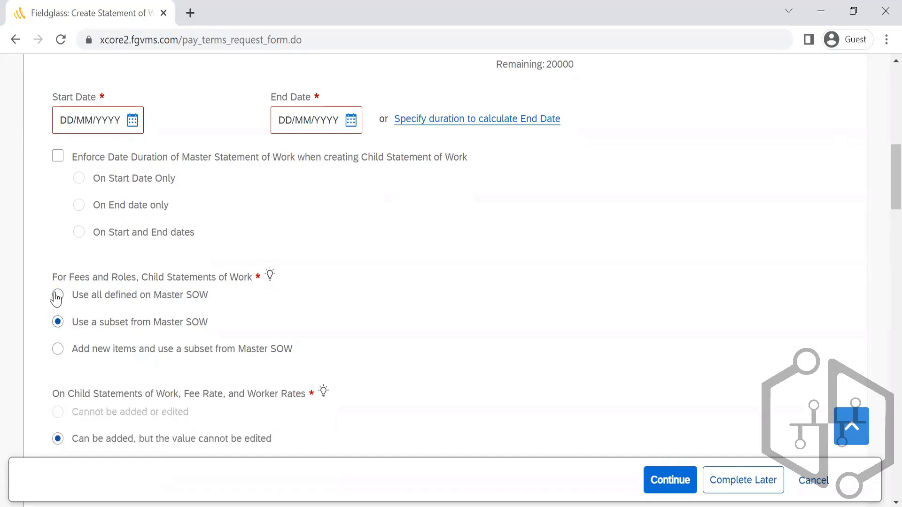
left_click(57, 303)
left_click(57, 329)
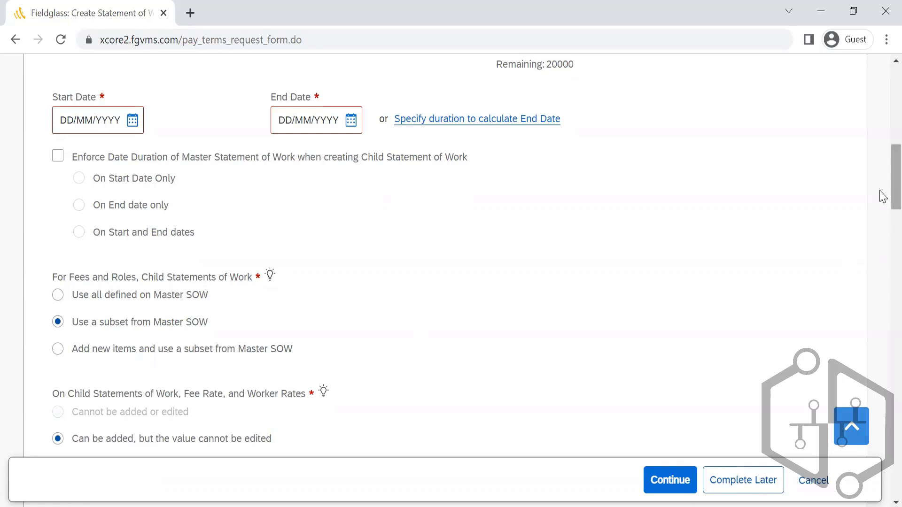
scroll(883, 196, "down", 3)
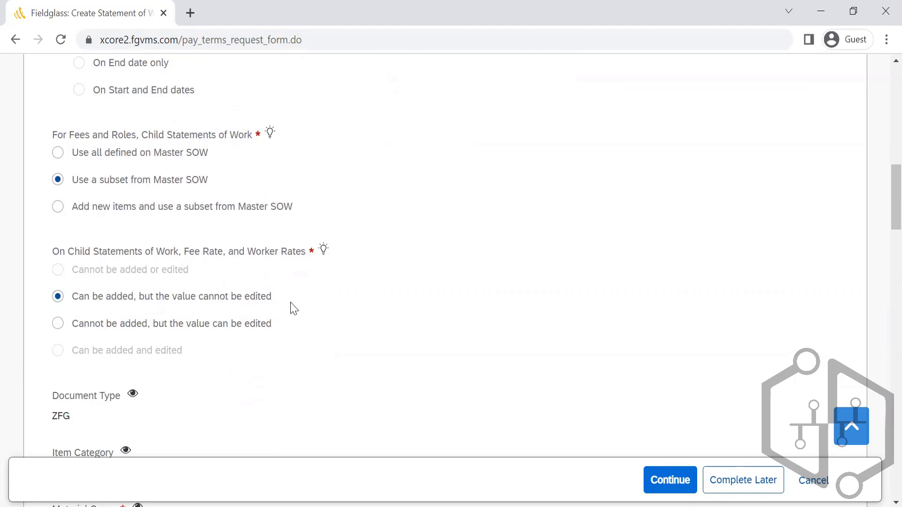
left_click(55, 154)
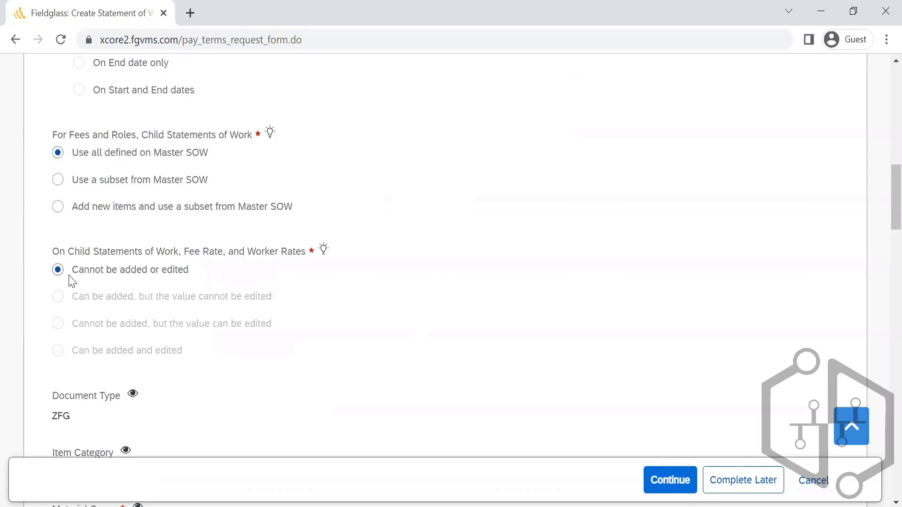
left_click(58, 180)
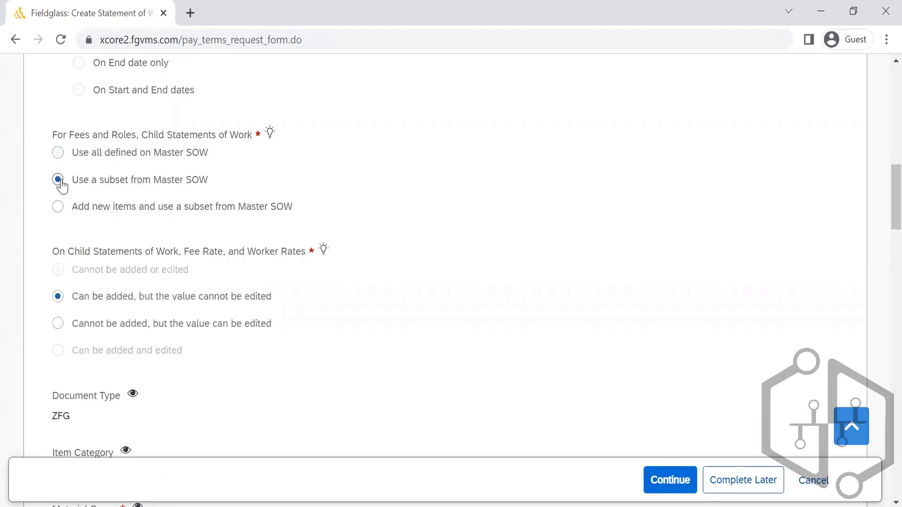
left_click(58, 207)
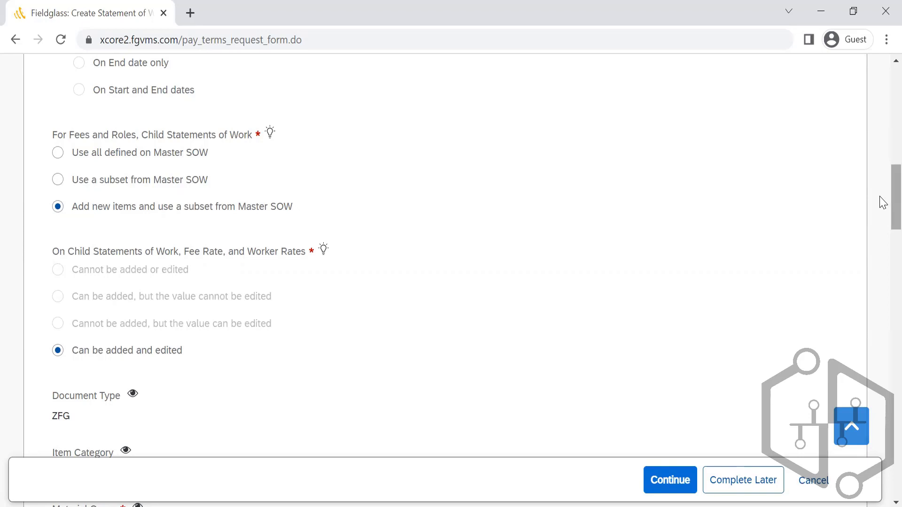
Cancel the Statement of Work draft and exit the creation setup to the home page
scroll(881, 141, "up", 2)
scroll(882, 127, "up", 10)
scroll(880, 284, "down", 15)
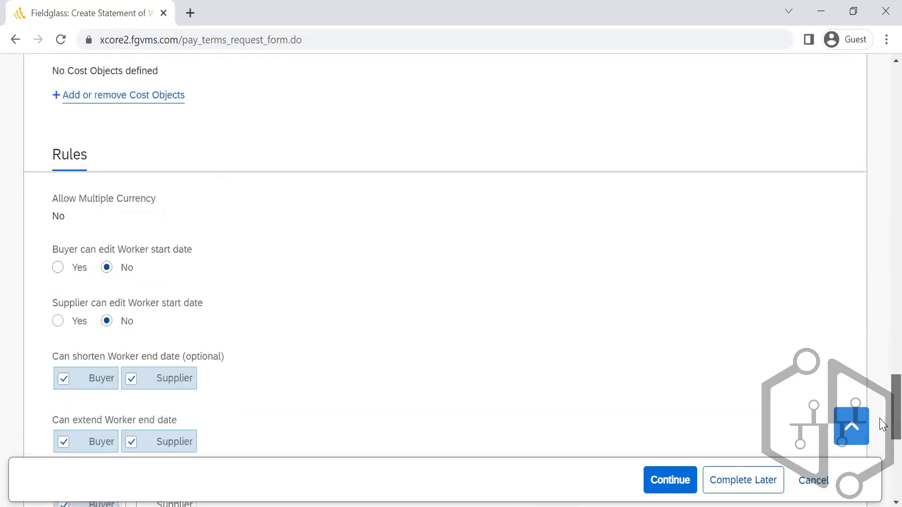
left_click(818, 487)
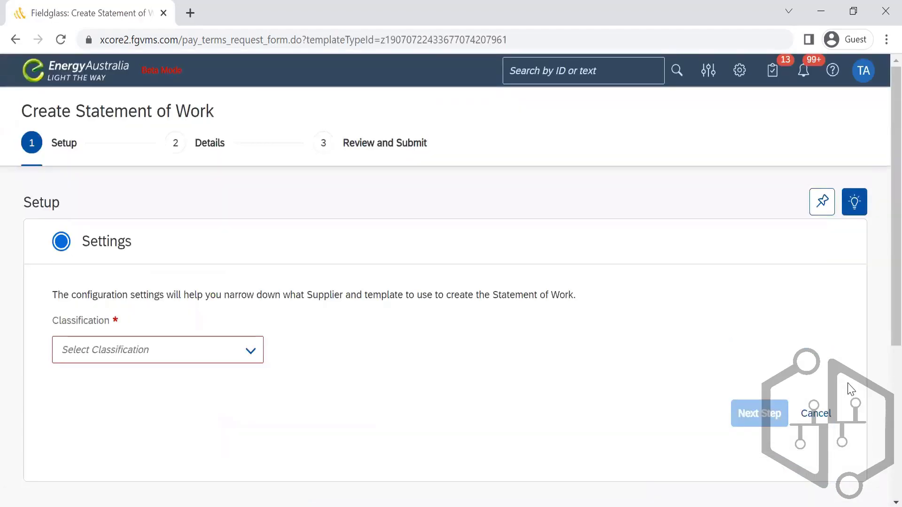
left_click(816, 414)
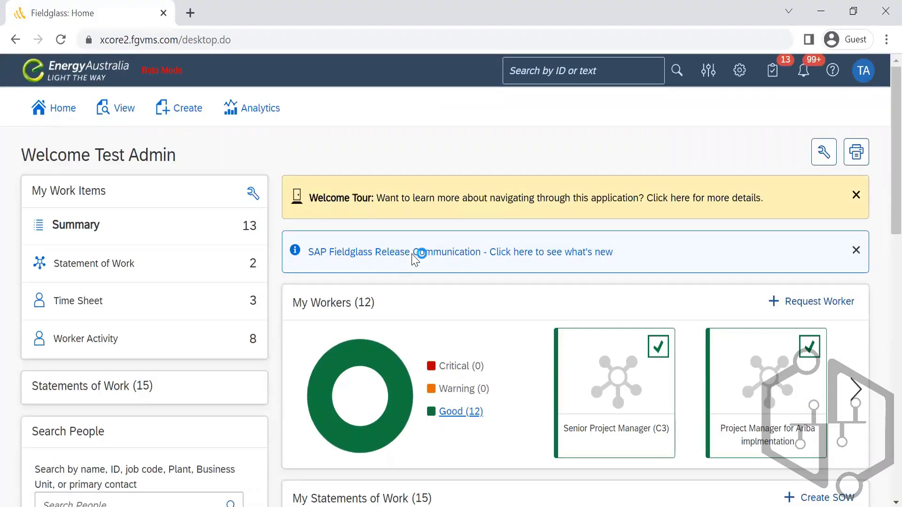
Open the Admin Configuration page and examine the Services group from Clause Library to Schedule Library
left_click(745, 79)
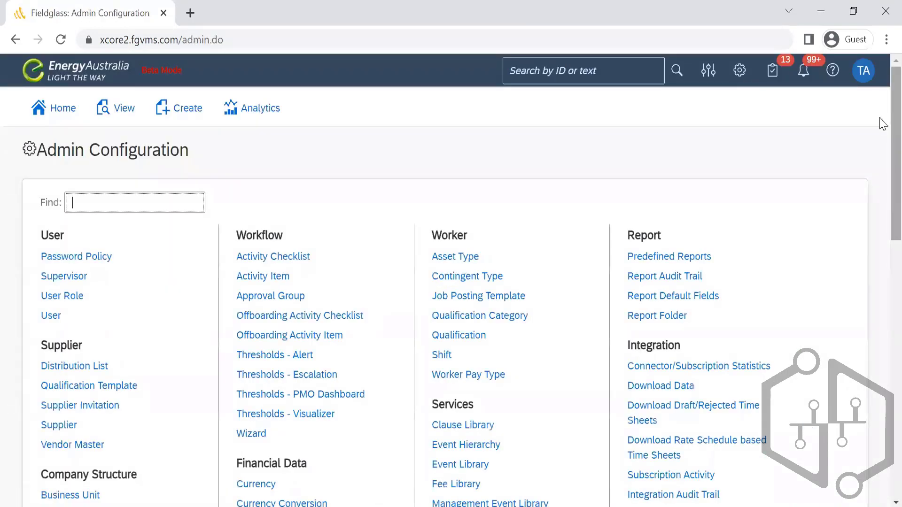
scroll(882, 123, "down", 5)
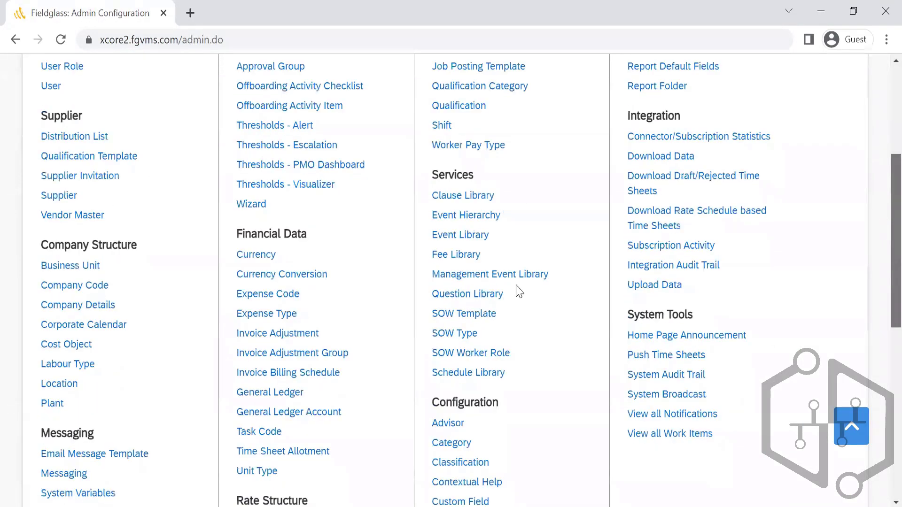
left_click_drag(518, 374, 431, 188)
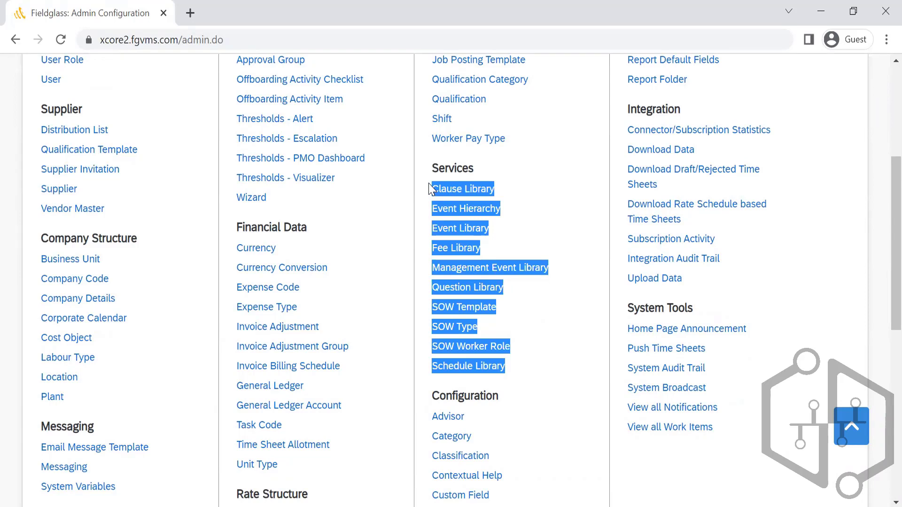
left_click(556, 184)
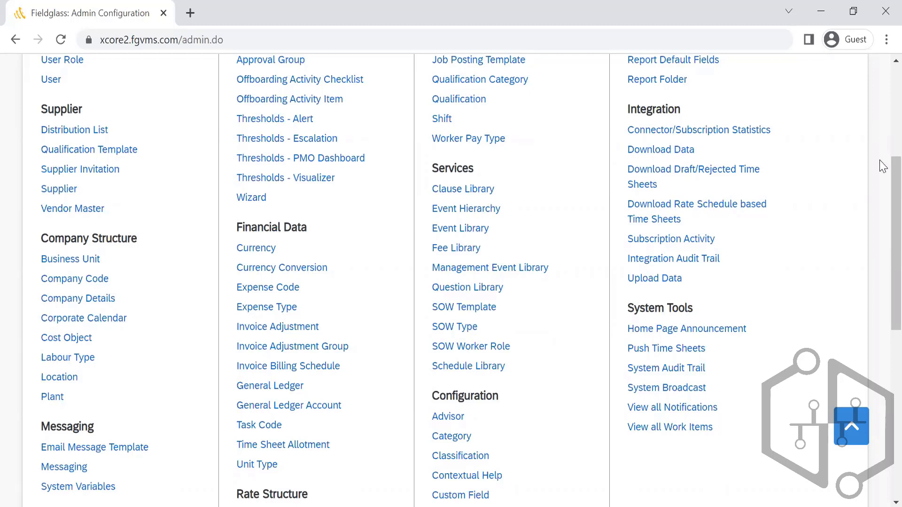
scroll(883, 226, "up", 5)
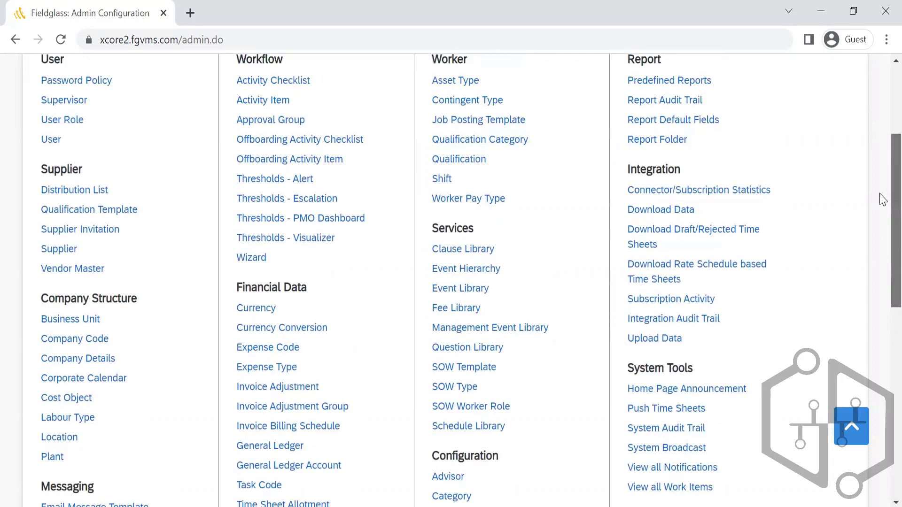
scroll(883, 200, "down", 3)
scroll(882, 199, "up", 1)
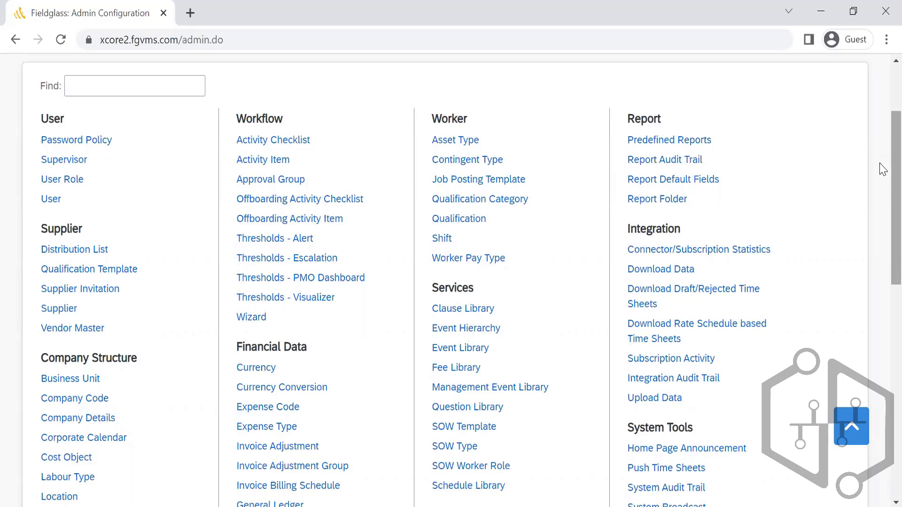
Review the Worker group and the remaining Admin Configuration categories, including Services, Configuration, Rate Structure and System Tools
double_click(444, 121)
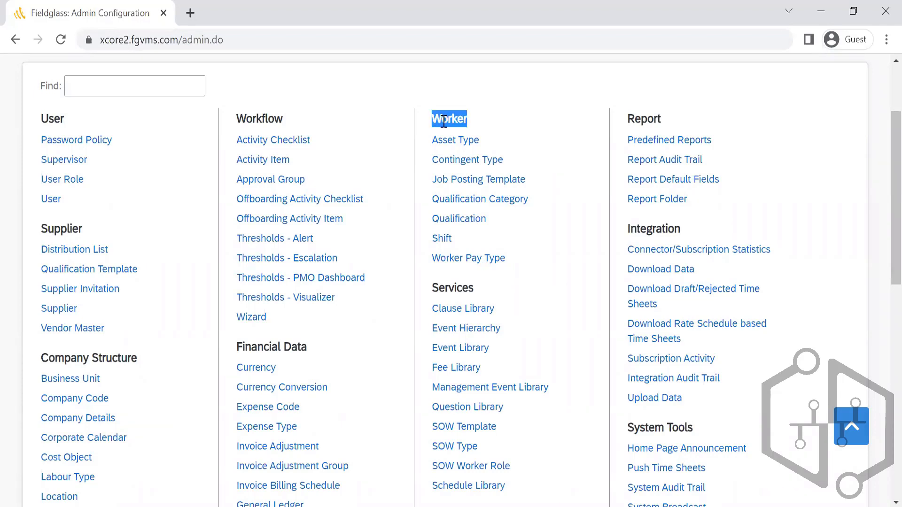
left_click(568, 143)
scroll(882, 162, "down", 2)
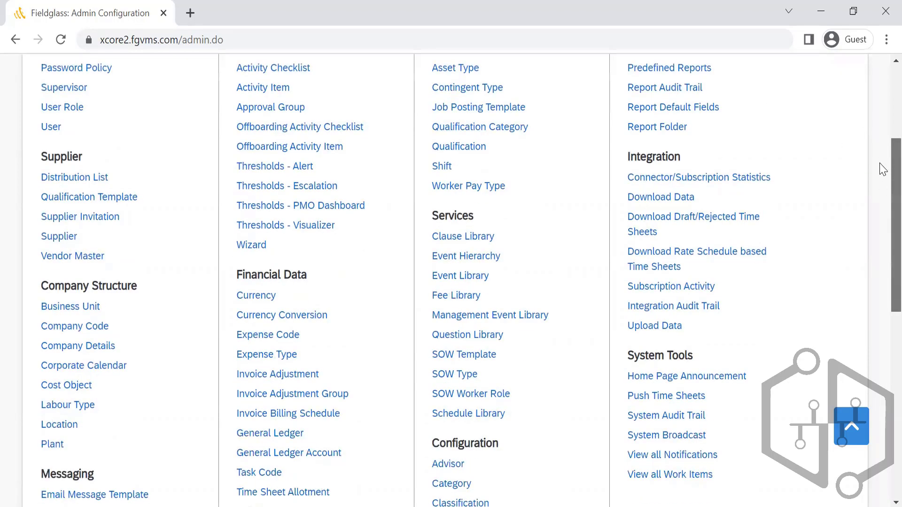
scroll(880, 169, "up", 1)
scroll(881, 174, "down", 1)
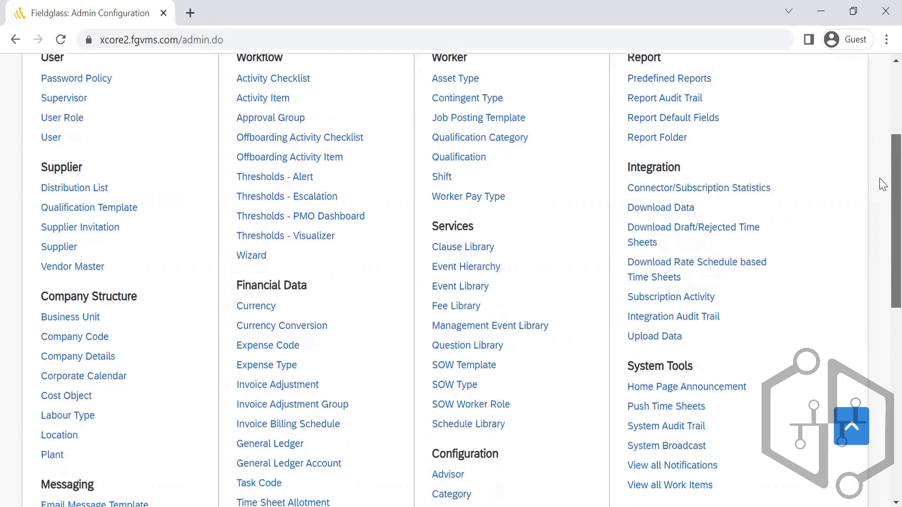
scroll(883, 184, "down", 6)
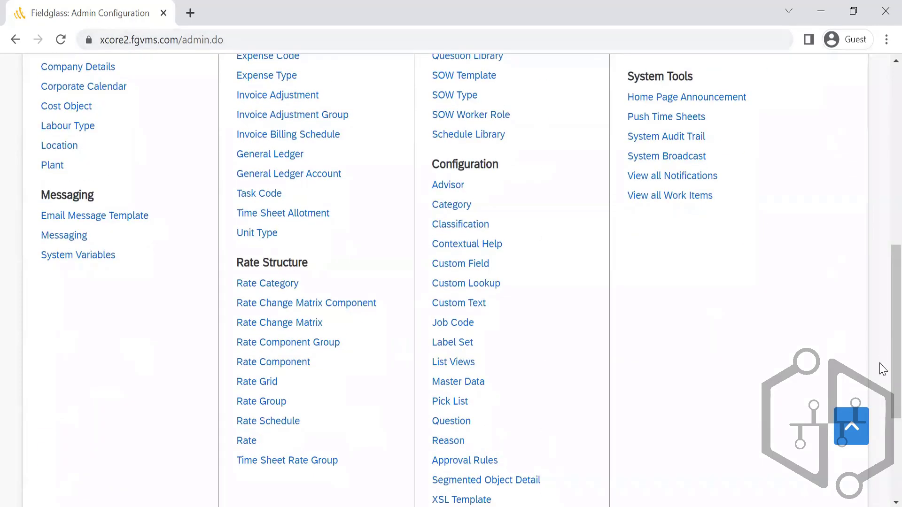
scroll(883, 348, "up", 2)
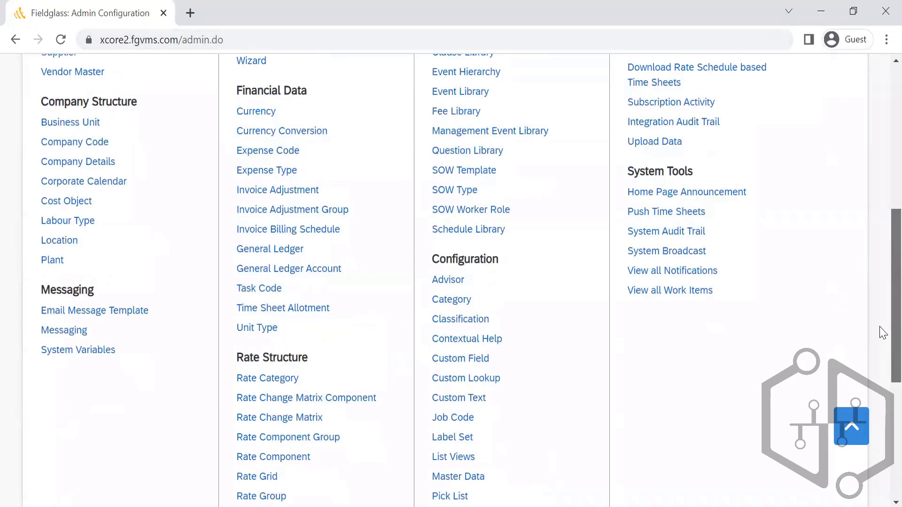
scroll(883, 325, "up", 1)
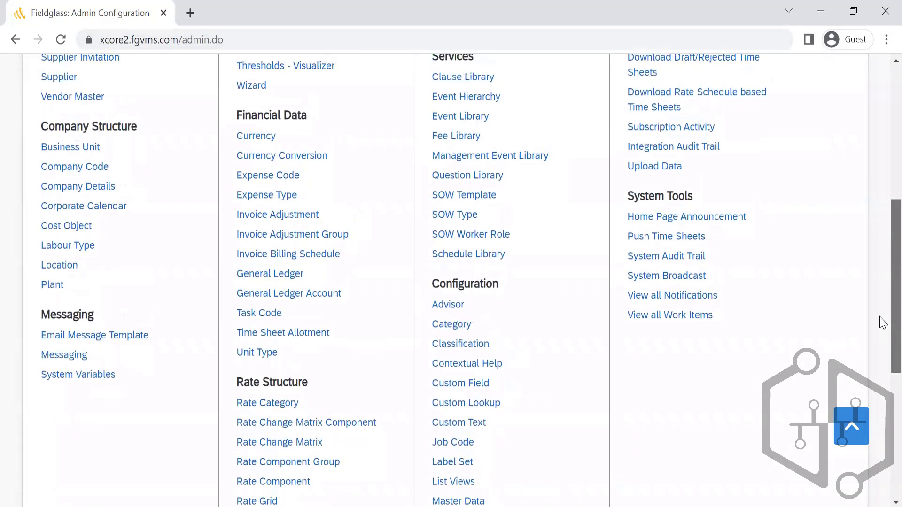
scroll(882, 244, "up", 4)
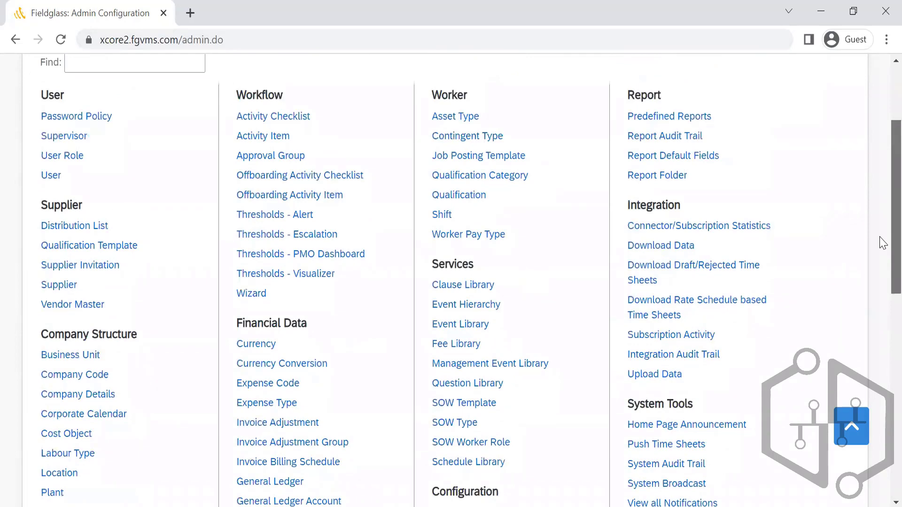
scroll(882, 245, "up", 1)
scroll(882, 245, "down", 3)
scroll(883, 248, "up", 1)
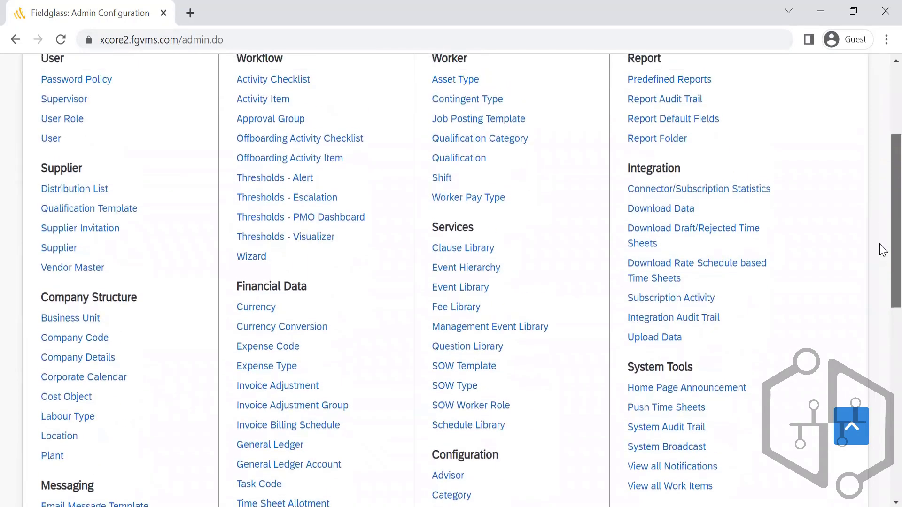
scroll(883, 247, "up", 2)
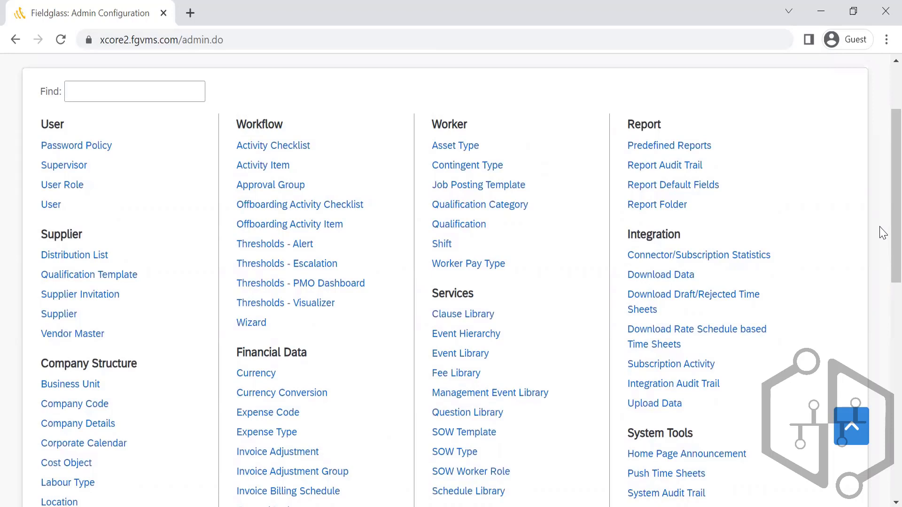
Open the Classic contingent type from the Worker configuration and review its Job Posting Template Configuration settings
left_click(452, 173)
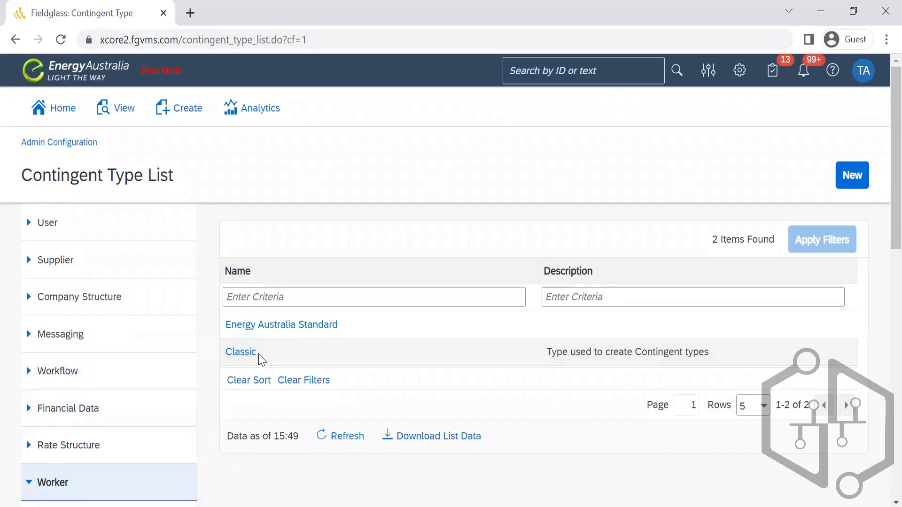
left_click(241, 353)
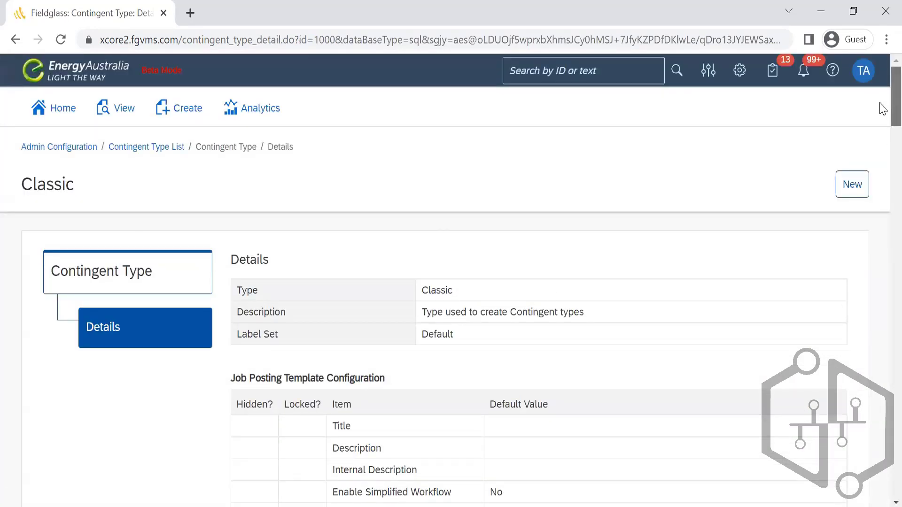
scroll(883, 113, "down", 2)
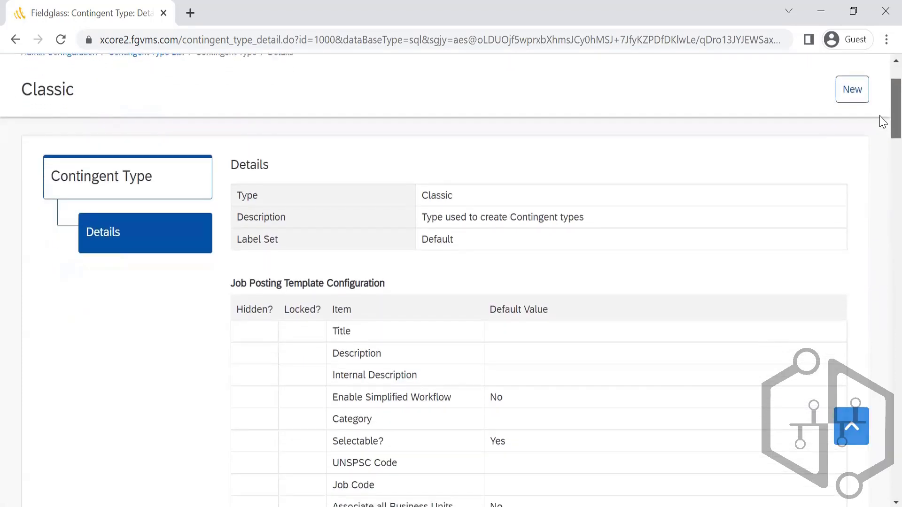
left_click_drag(883, 122, 884, 135)
scroll(880, 134, "down", 1)
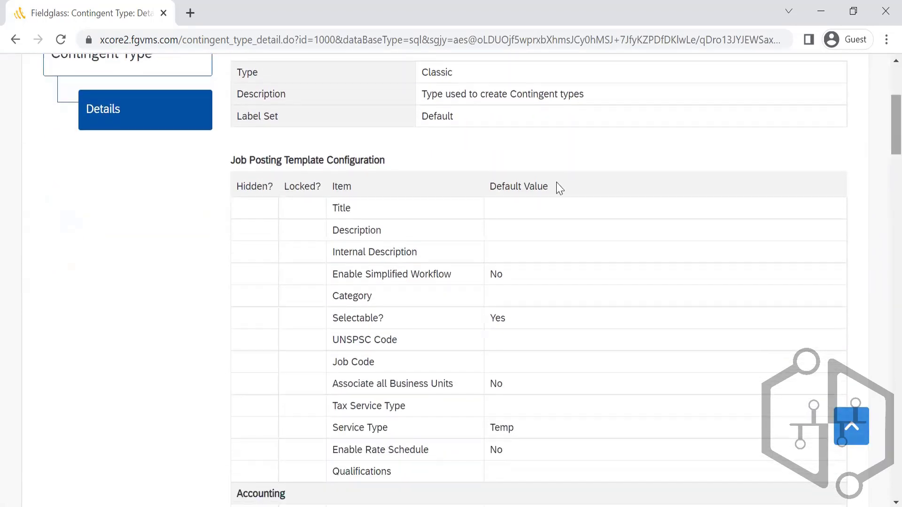
Examine the general items of the Job Posting Template Configuration, from Title to Qualifications
left_click_drag(396, 161, 219, 167)
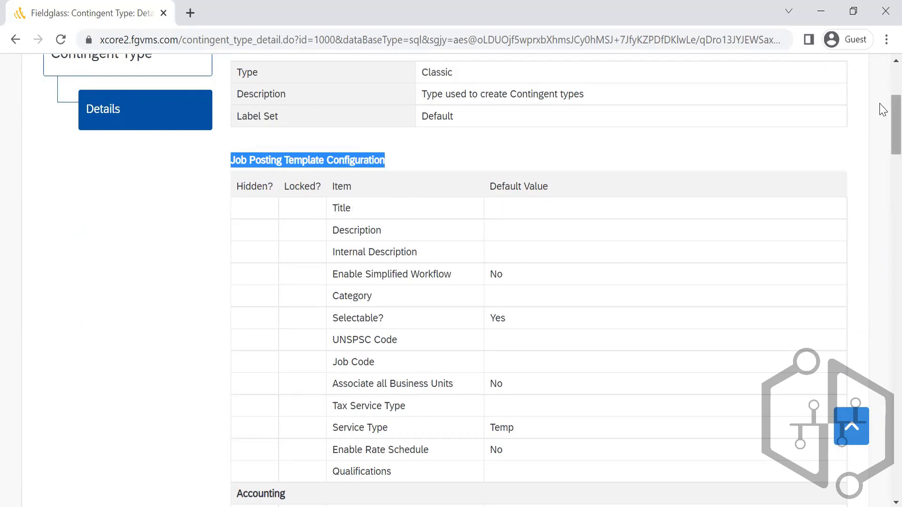
scroll(883, 112, "down", 2)
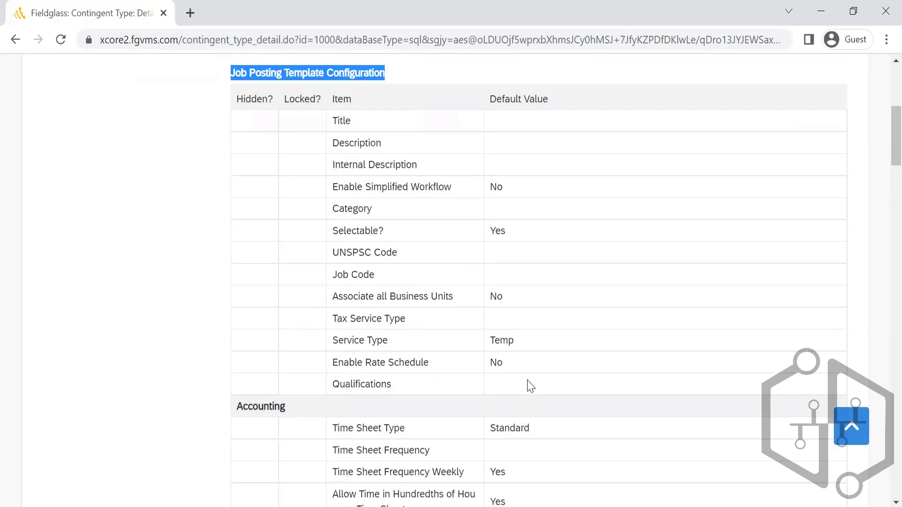
left_click_drag(530, 387, 330, 124)
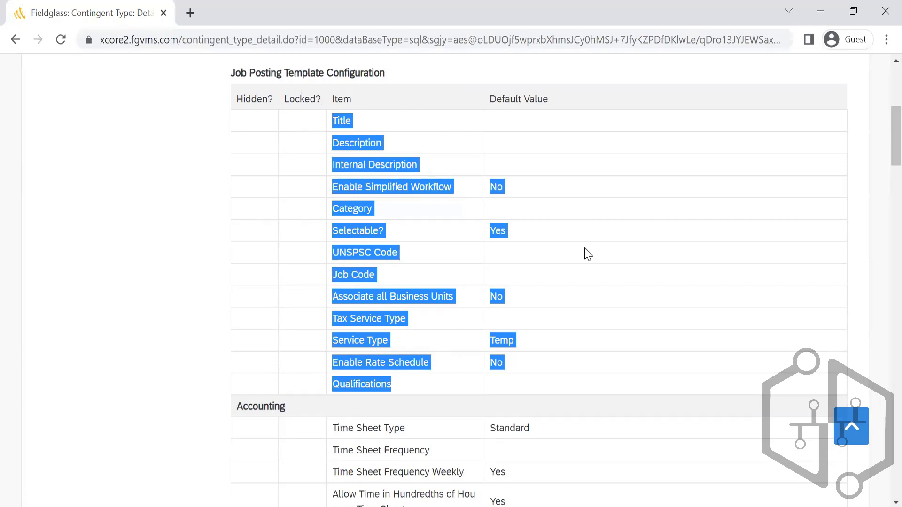
left_click(649, 305)
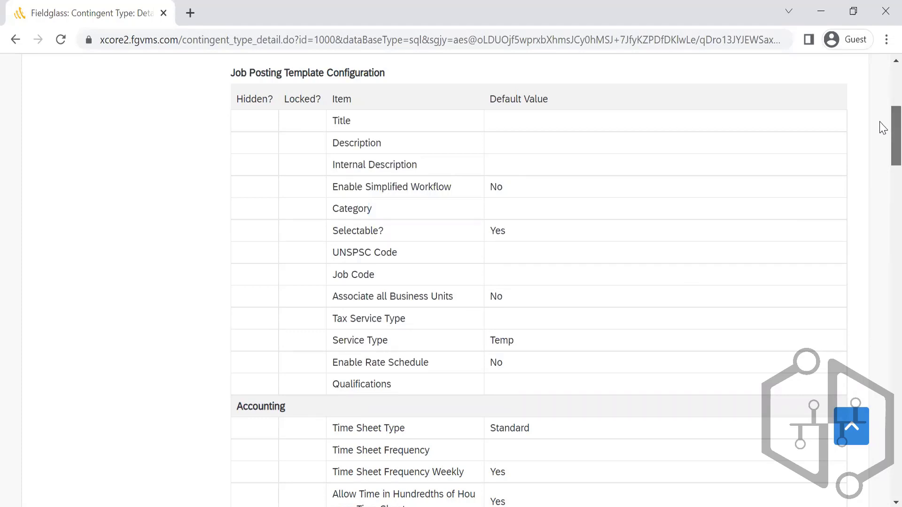
Review the Accounting settings from Time Sheet Type to Use Rate Change Matrix, and the Distribution Rule
scroll(883, 123, "down", 7)
scroll(881, 164, "up", 1)
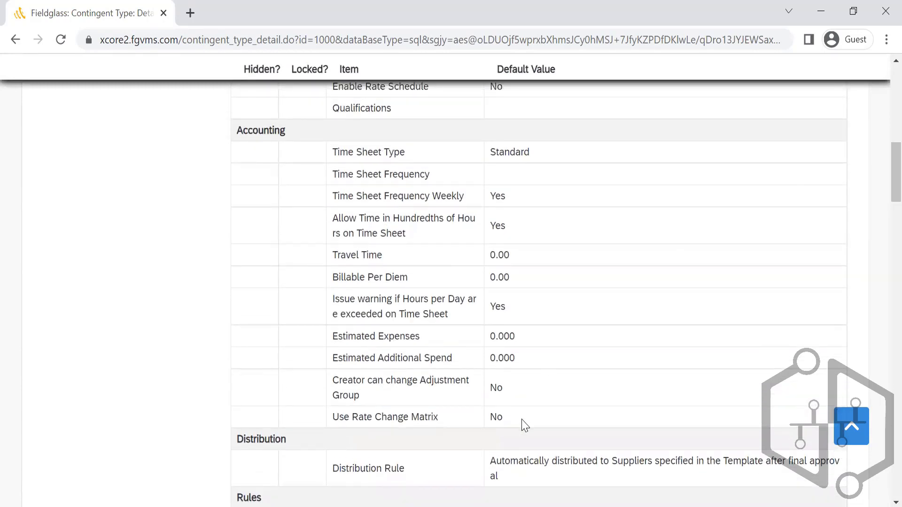
left_click_drag(524, 423, 332, 155)
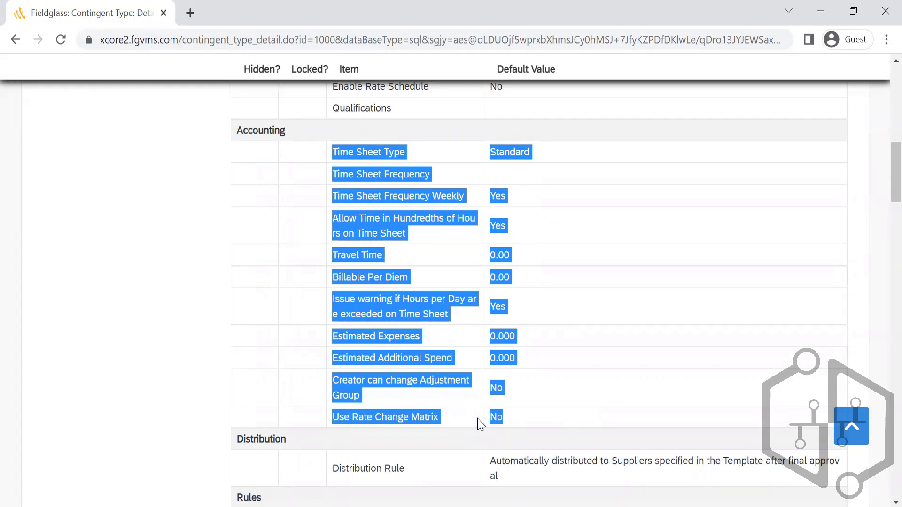
left_click(557, 405)
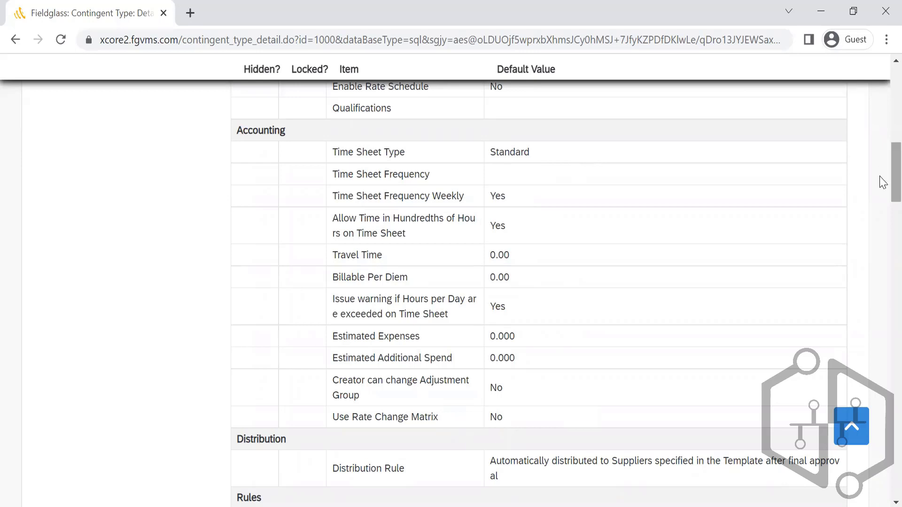
scroll(883, 192, "down", 3)
scroll(882, 202, "down", 1)
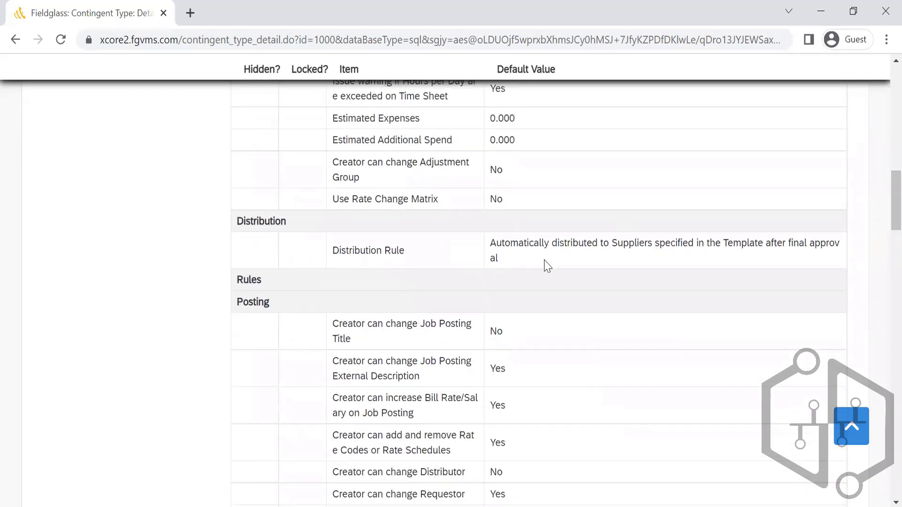
left_click_drag(473, 253, 337, 252)
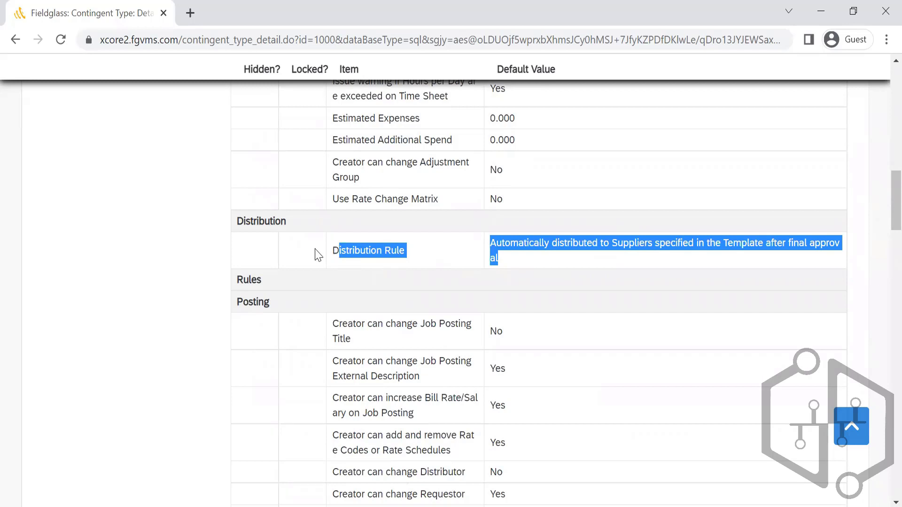
left_click(318, 255)
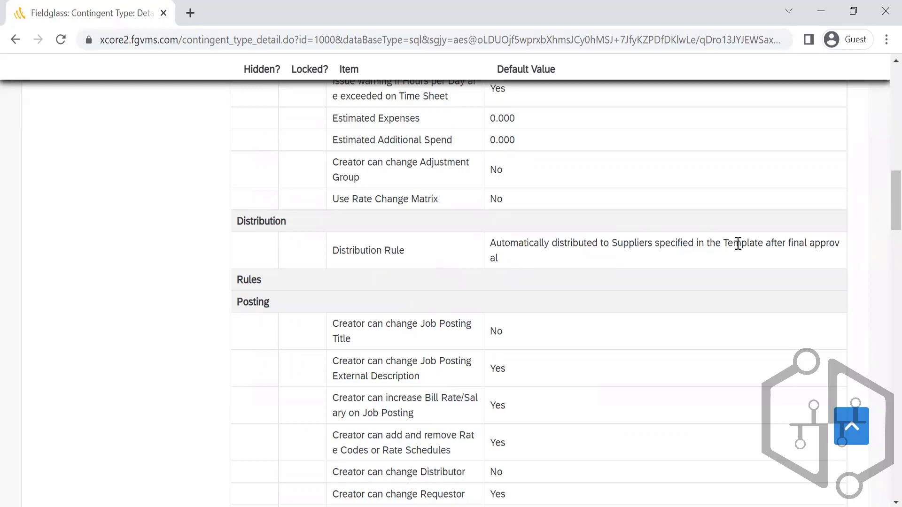
Review the Posting rules and check the hidden and locked indicators for Allow Supplier Visibility of Total Positions Filled
scroll(881, 211, "down", 3)
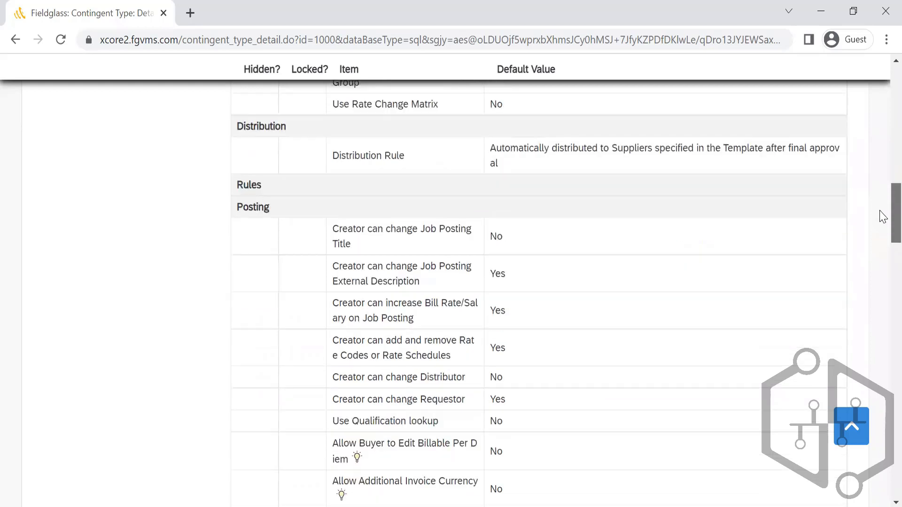
scroll(882, 223, "down", 5)
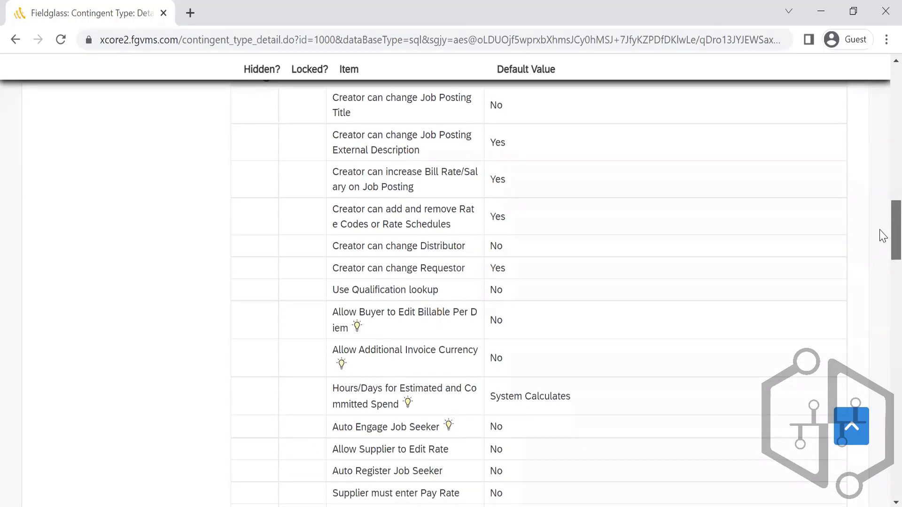
scroll(883, 254, "down", 5)
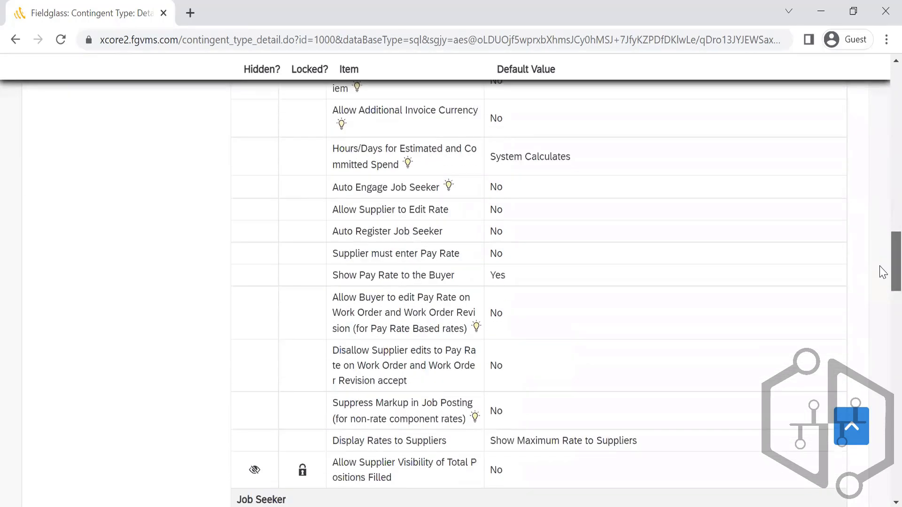
scroll(883, 279, "down", 1)
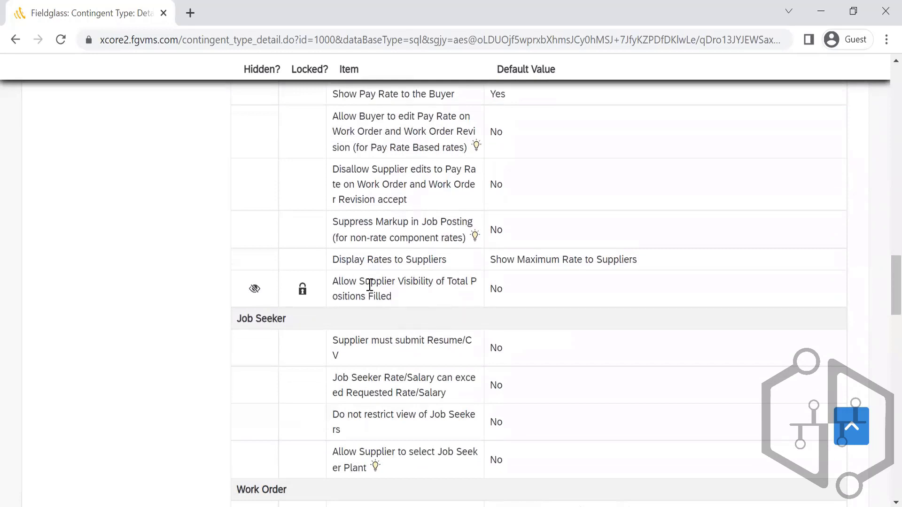
left_click_drag(402, 306, 328, 286)
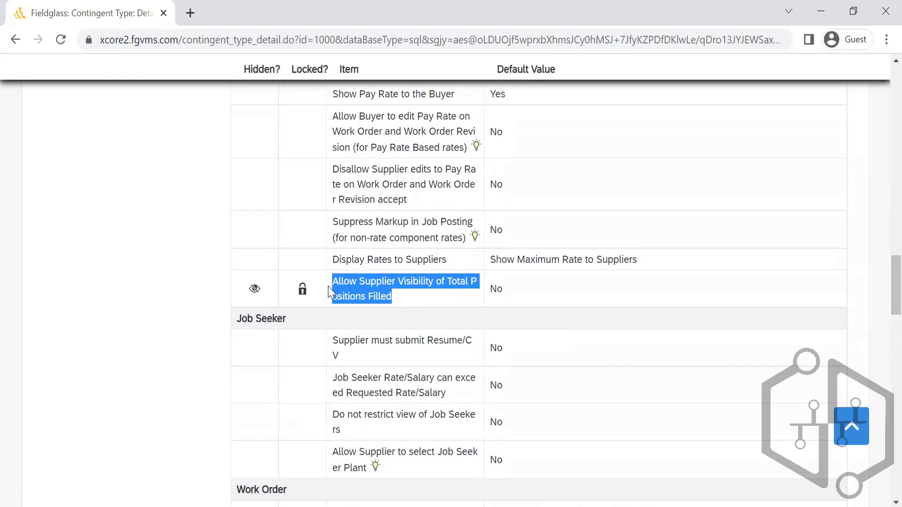
double_click(497, 287)
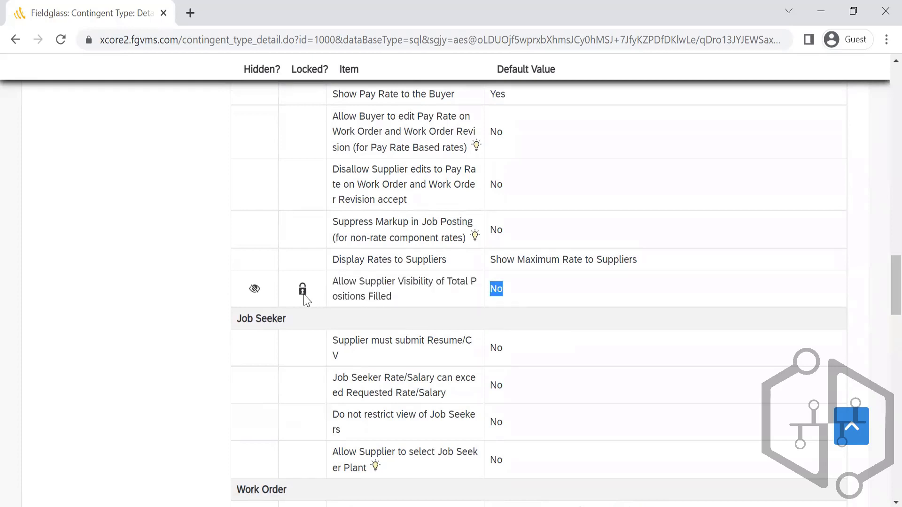
mouse_move(302, 296)
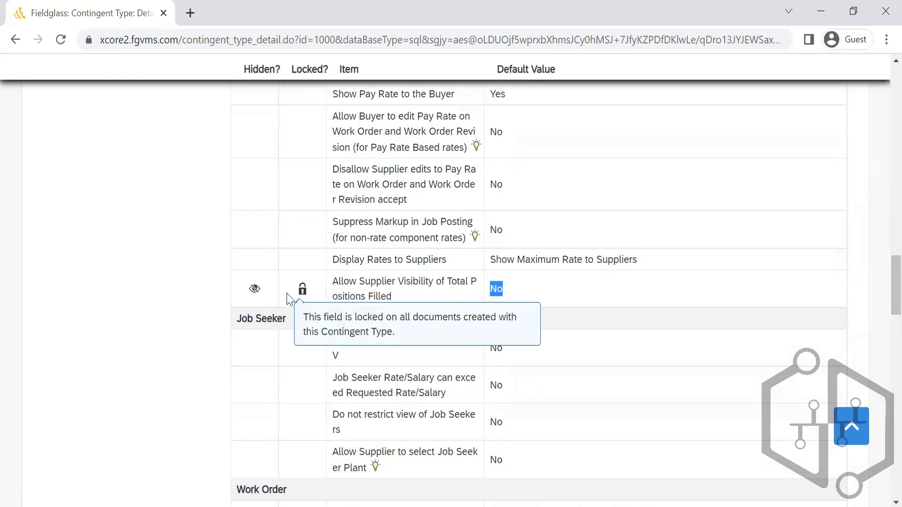
mouse_move(254, 295)
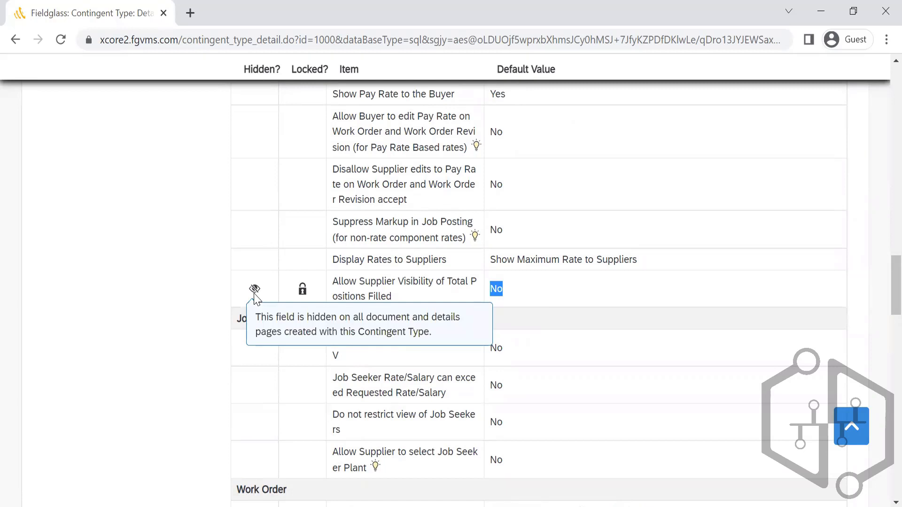
left_click(649, 289)
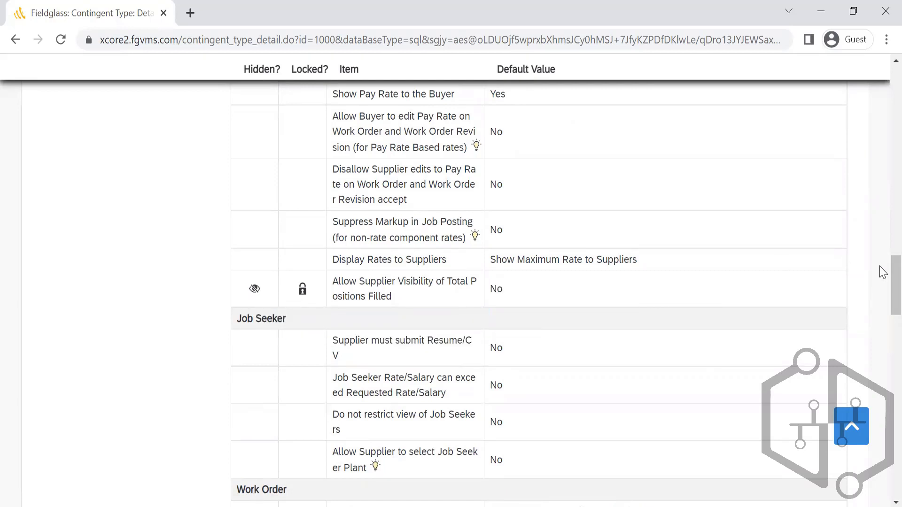
Examine the Details items of the Job Posting Form Page Configuration, including Description and Business Unit
left_click_drag(883, 286, 884, 392)
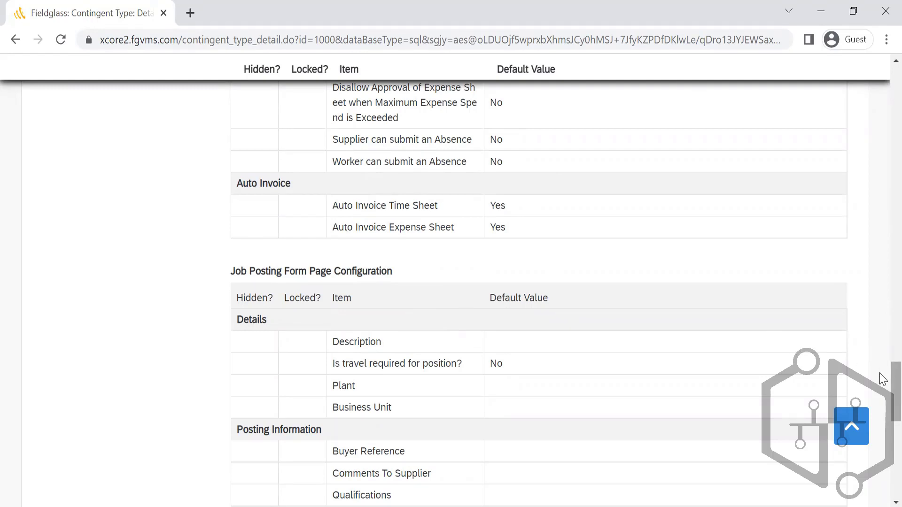
scroll(883, 380, "down", 1)
scroll(882, 380, "down", 3)
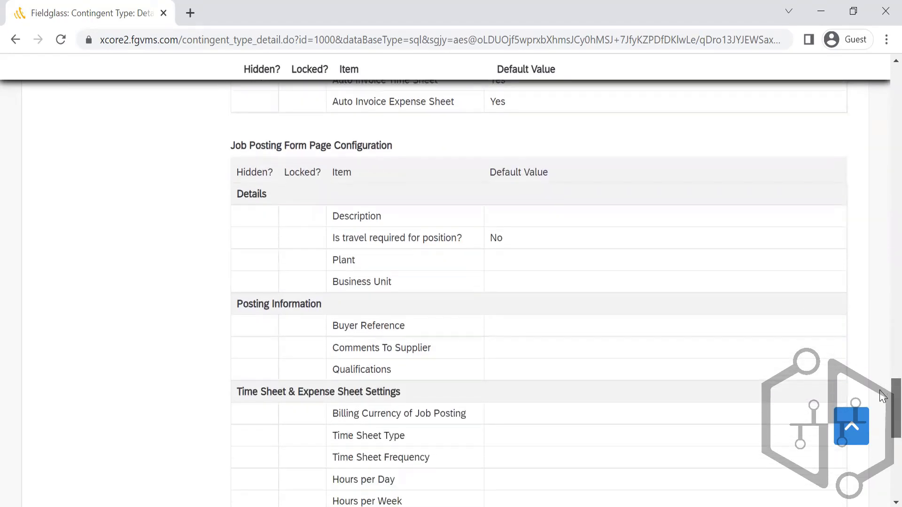
scroll(883, 396, "down", 1)
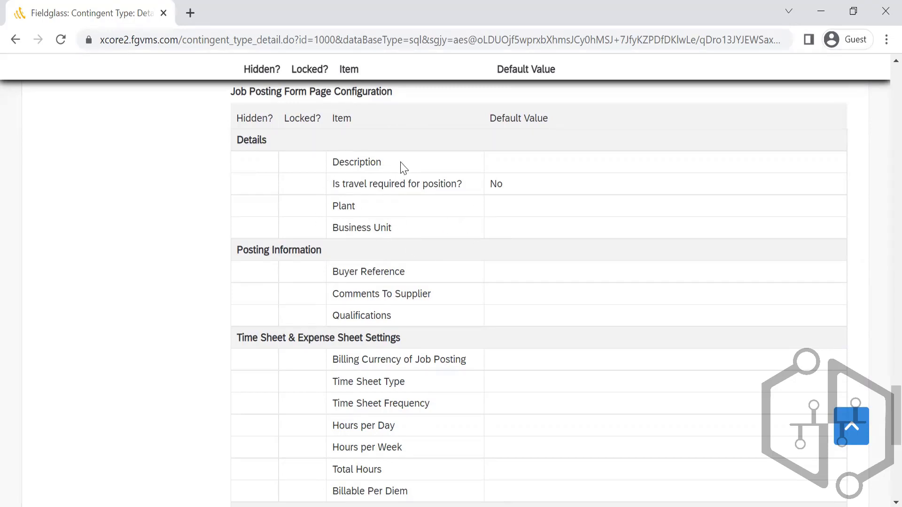
double_click(371, 160)
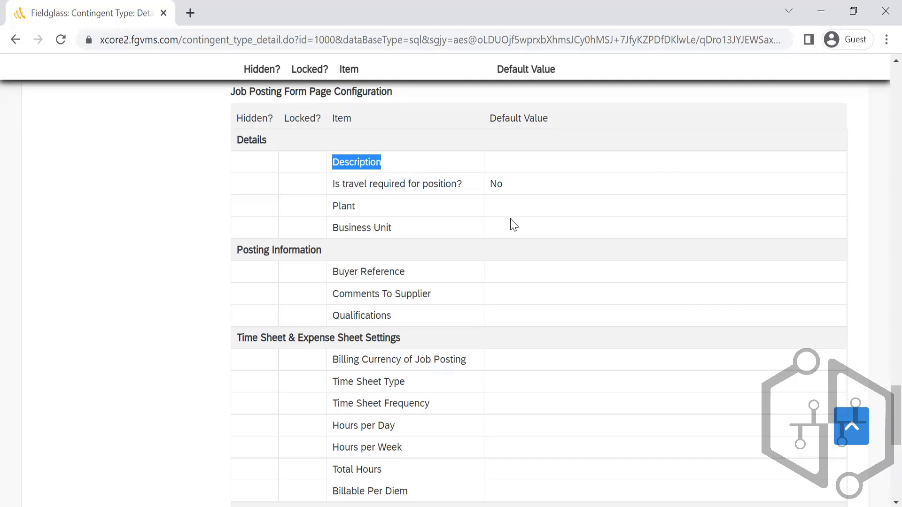
left_click(503, 156)
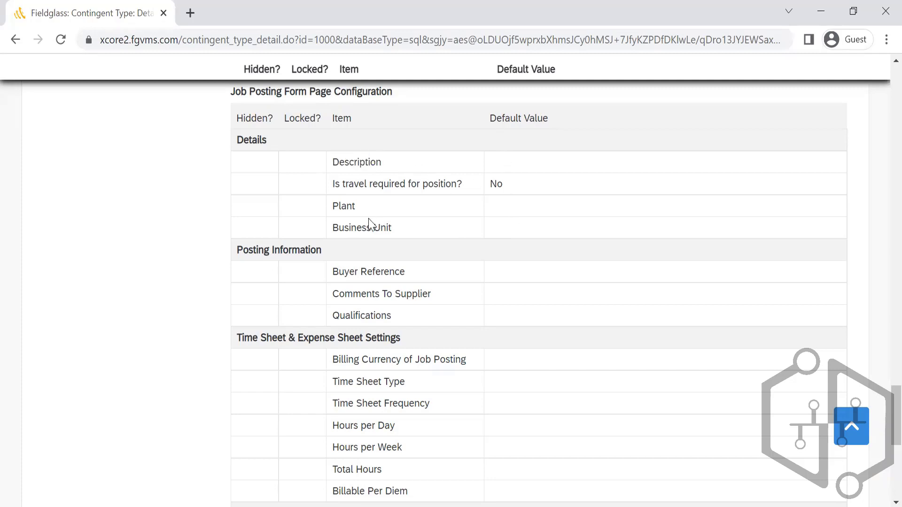
left_click_drag(409, 230, 307, 231)
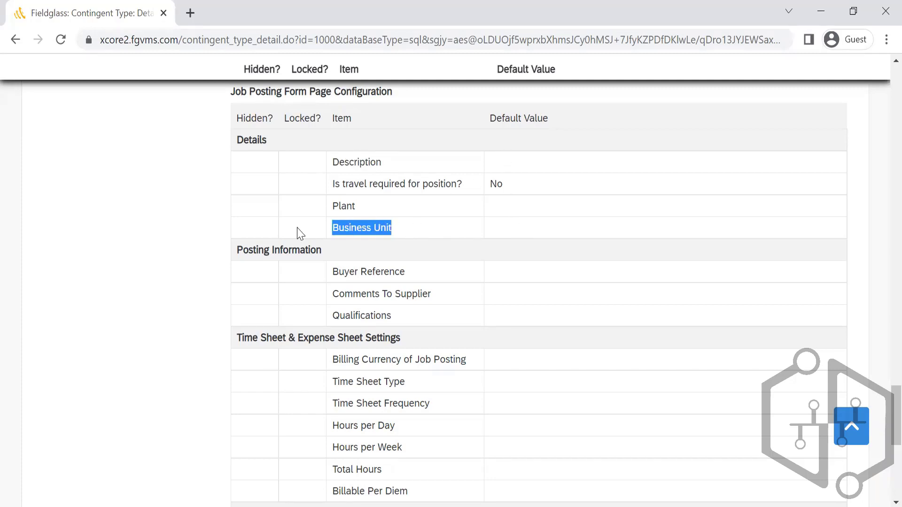
left_click(526, 237)
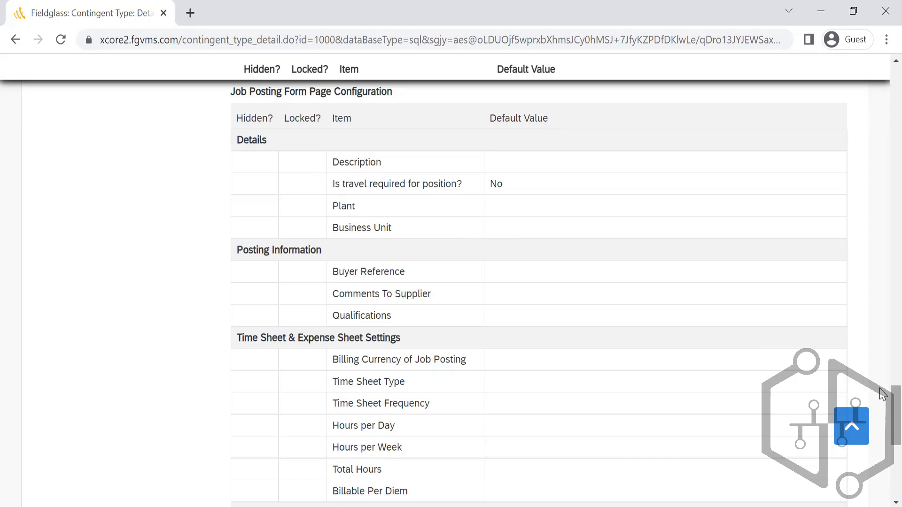
Review the form page's Time Sheet & Expense Sheet Settings, from Billing Currency of Job Posting to Billable Per Diem
scroll(881, 409, "down", 3)
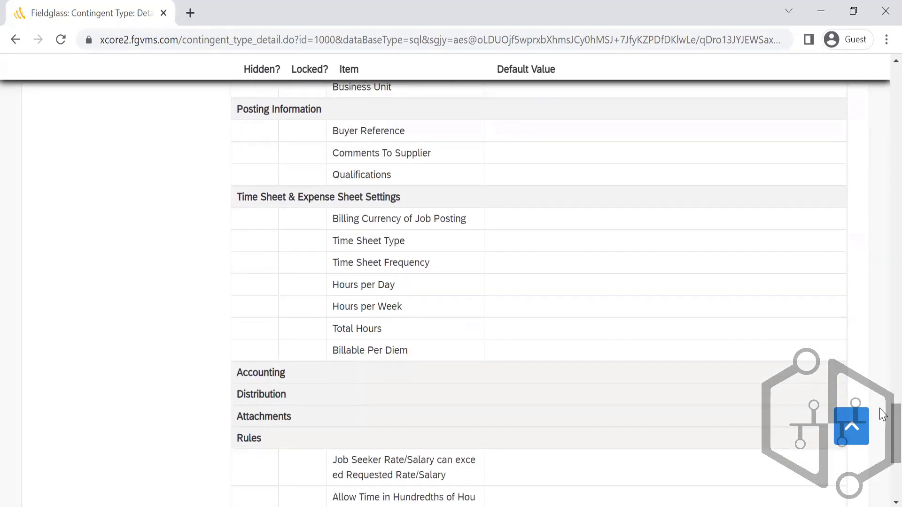
left_click_drag(408, 351, 323, 212)
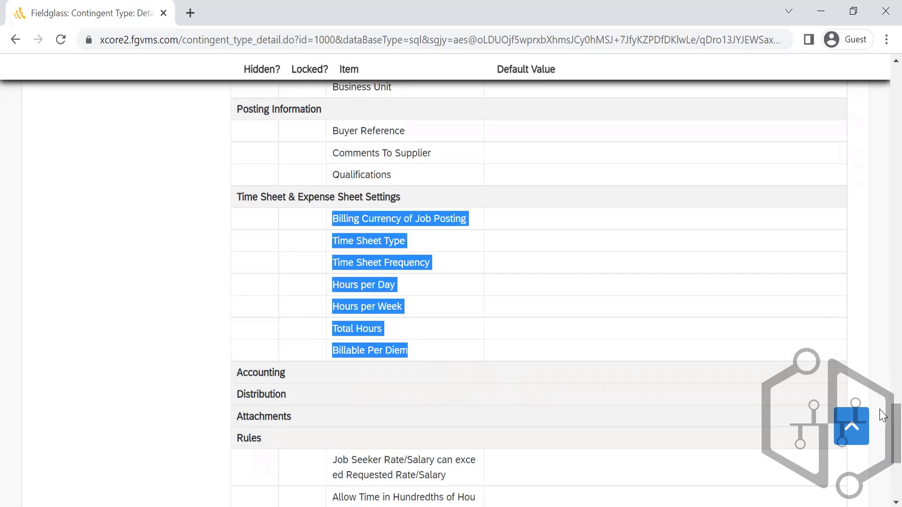
scroll(882, 419, "down", 1)
Look through the Classic type's page again from its Details through the template rules to the Job Posting Form Page Configuration
left_click_drag(879, 421, 880, 76)
scroll(883, 82, "up", 20)
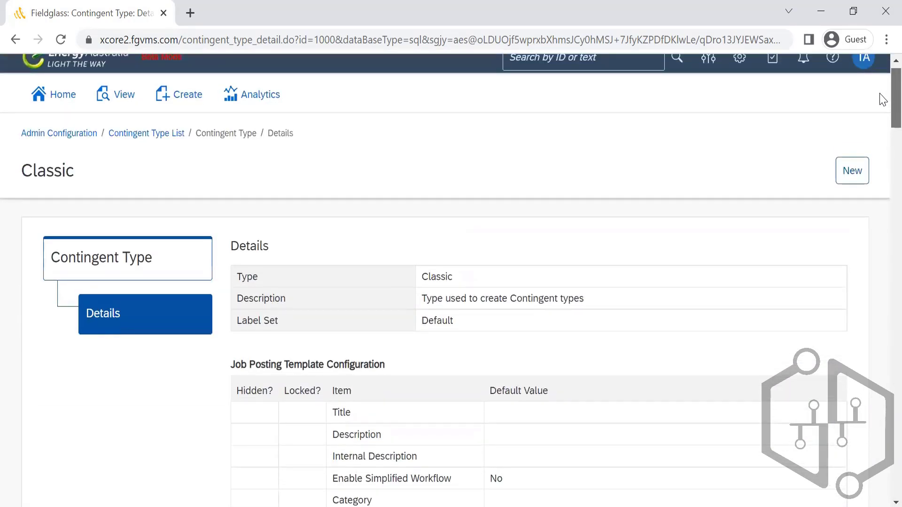
scroll(883, 126, "down", 3)
scroll(882, 126, "down", 20)
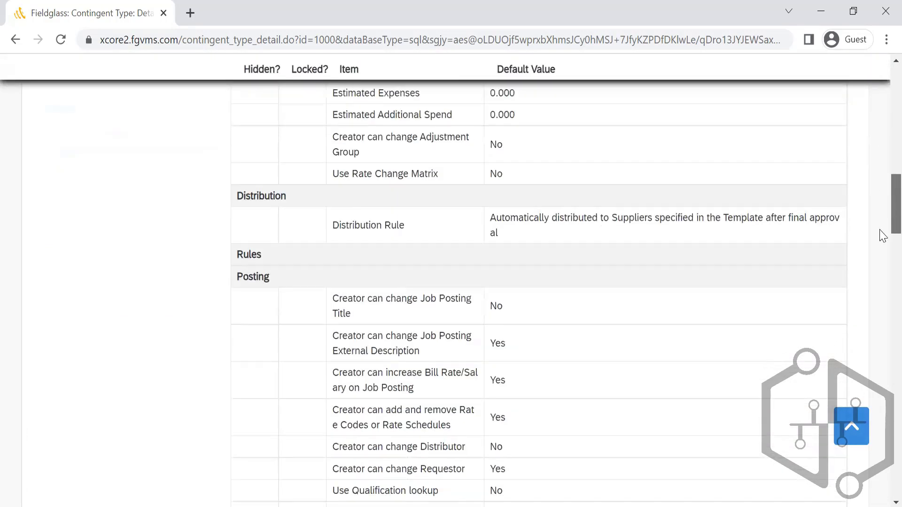
left_click_drag(884, 249, 883, 396)
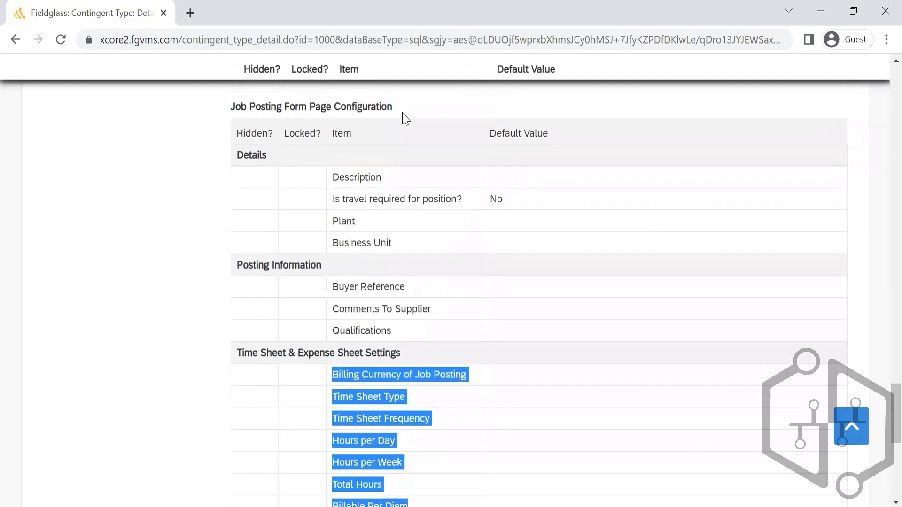
left_click_drag(400, 115, 213, 109)
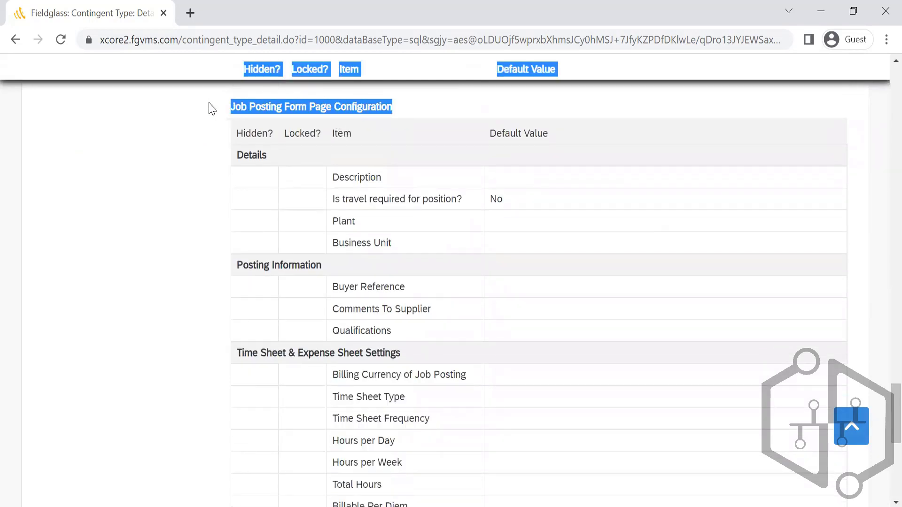
left_click(212, 159)
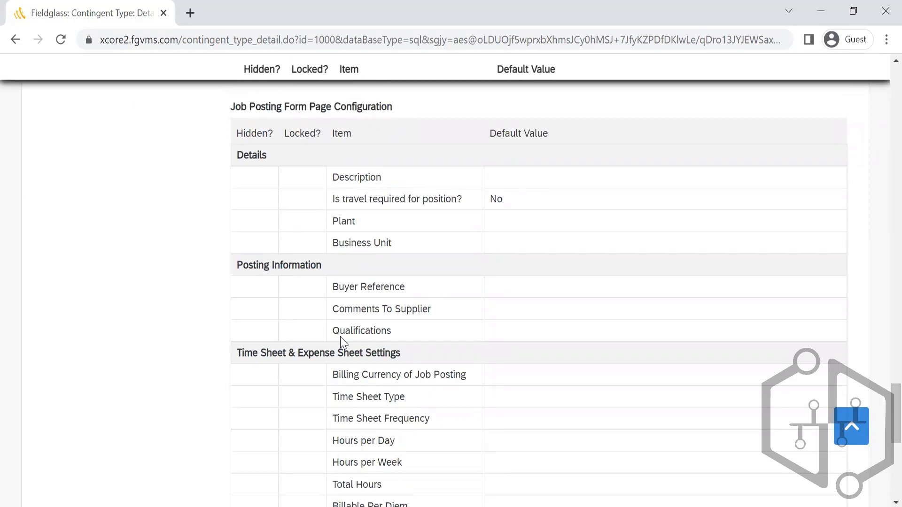
Return to the start of the Classic contingent type's page and open the form for adding a new contingent type
left_click_drag(896, 409, 880, 394)
left_click(852, 426)
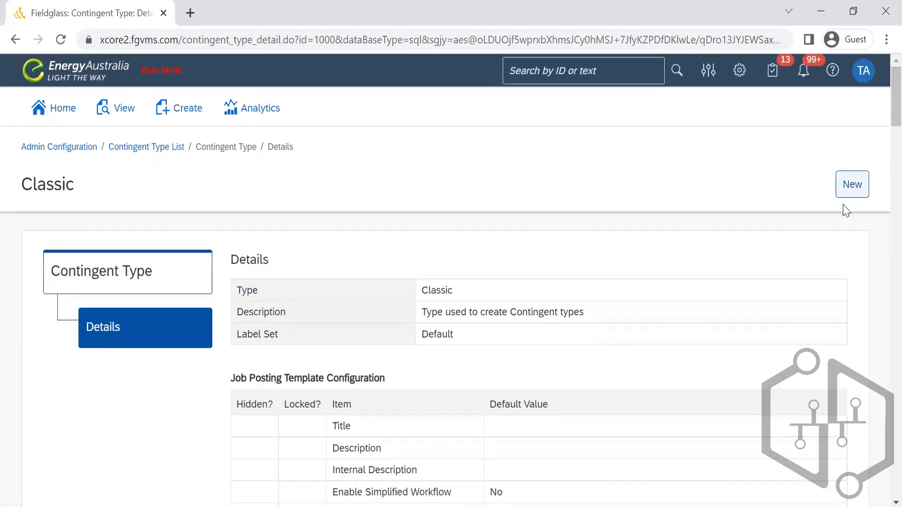
left_click(848, 198)
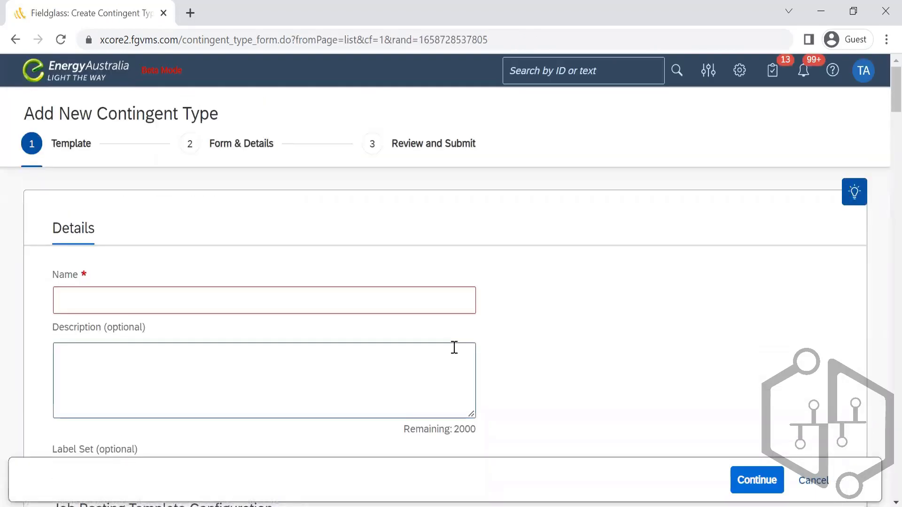
Skim the new contingent type form from the Name field through the template configuration and rule items, returning to the start
left_click(309, 296)
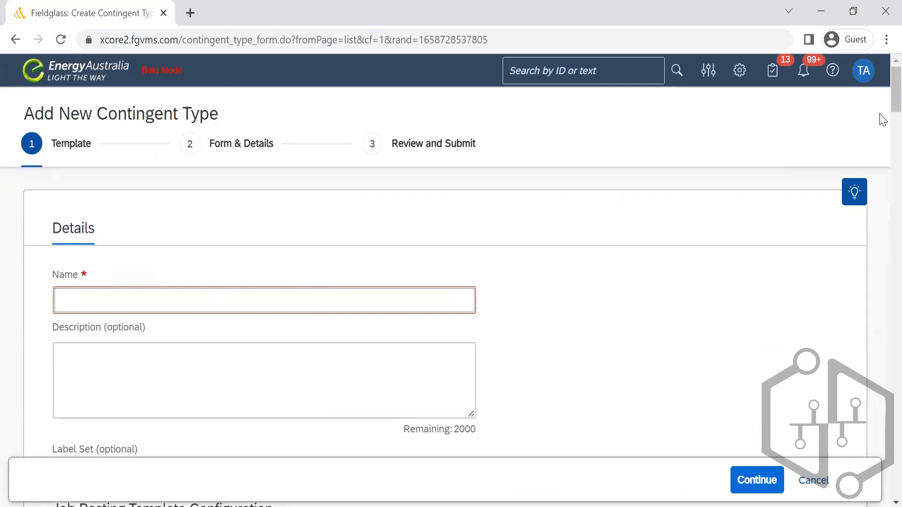
scroll(883, 122, "down", 1)
scroll(883, 126, "down", 10)
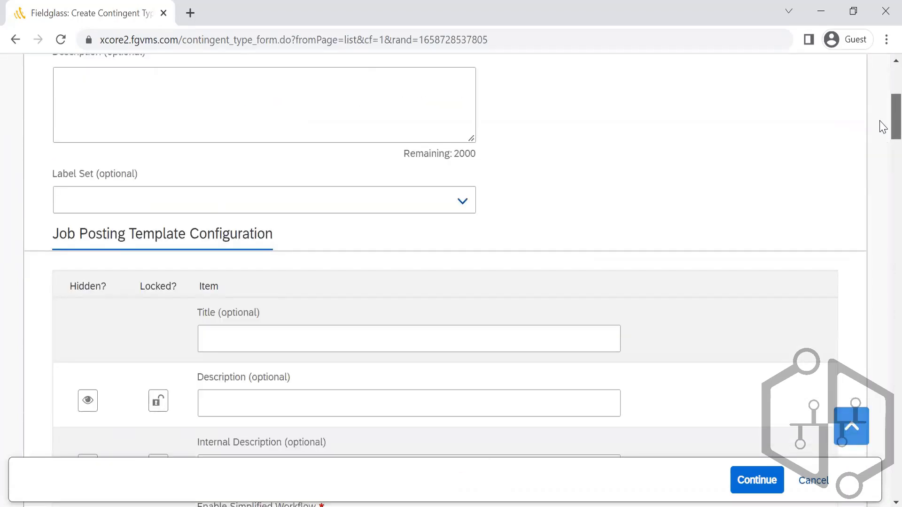
scroll(883, 136, "up", 2)
scroll(883, 137, "up", 1)
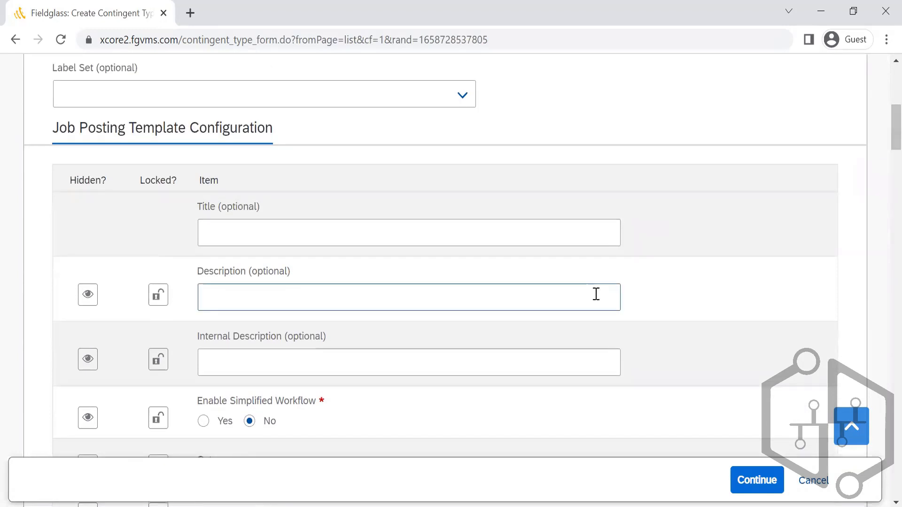
scroll(881, 137, "down", 20)
scroll(883, 302, "up", 20)
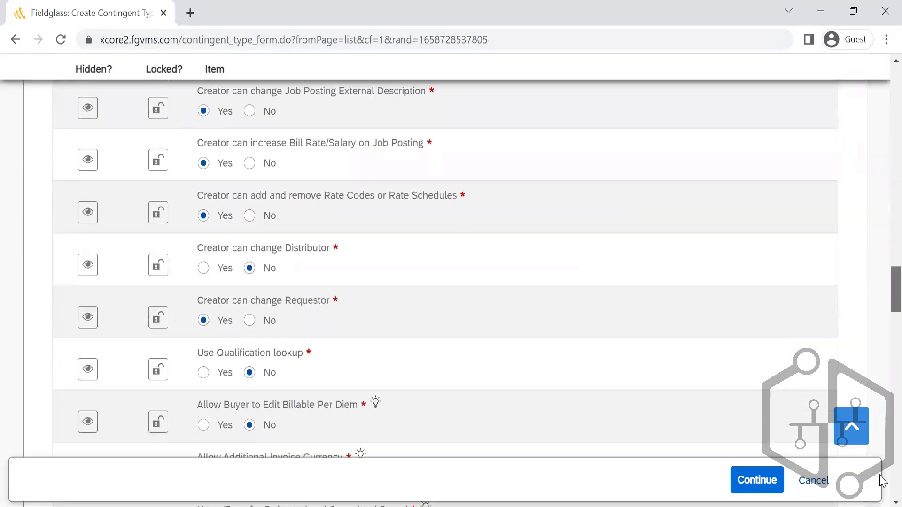
scroll(881, 89, "up", 8)
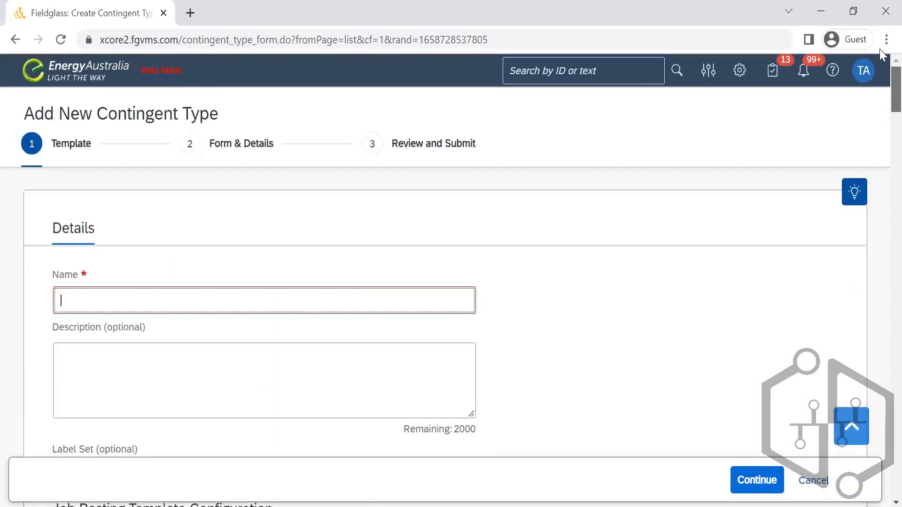
Examine the Title and Description items of the Job Posting Template Configuration
scroll(881, 89, "down", 9)
scroll(883, 100, "down", 1)
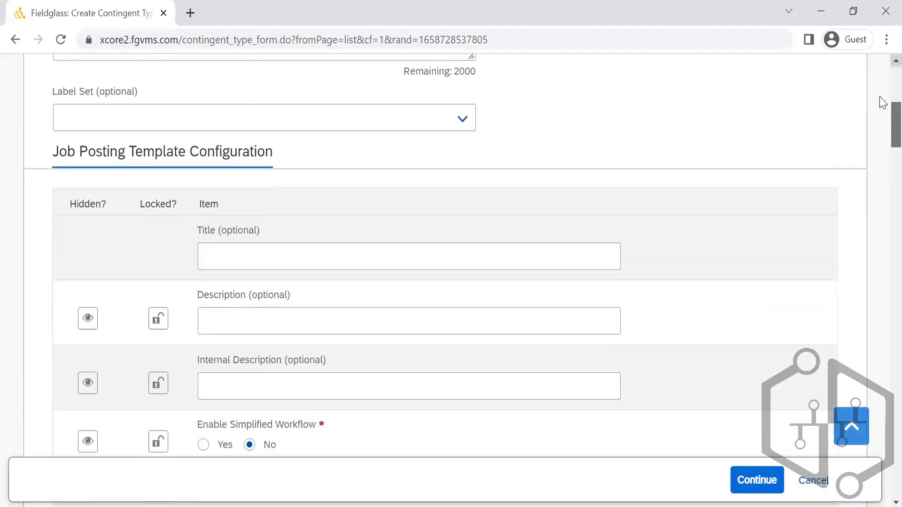
scroll(883, 104, "down", 3)
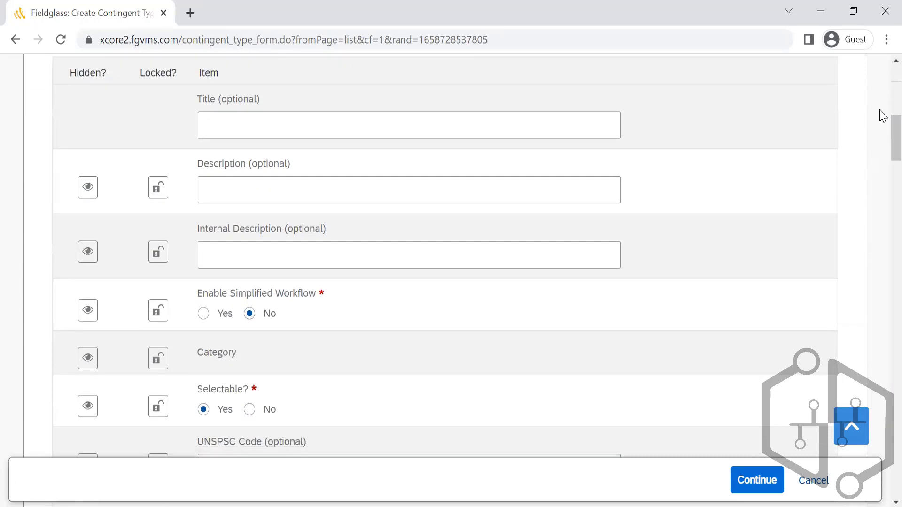
left_click(398, 133)
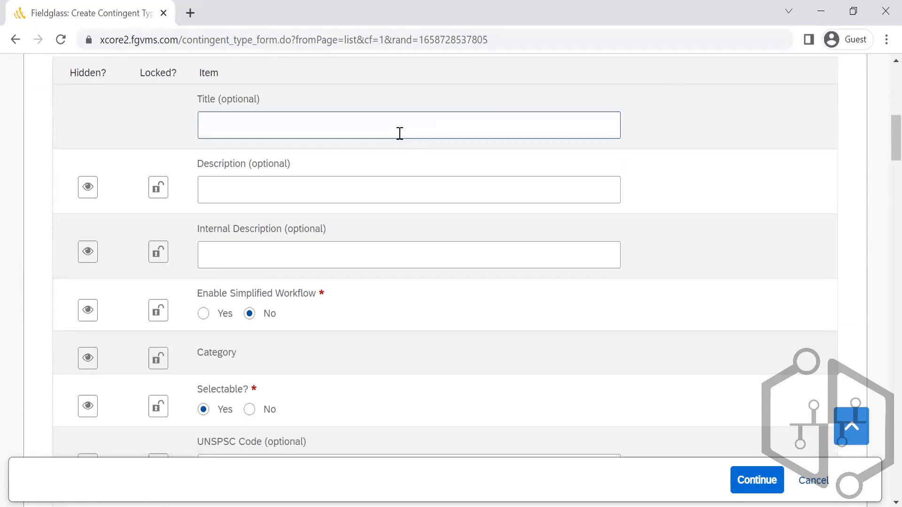
left_click(334, 195)
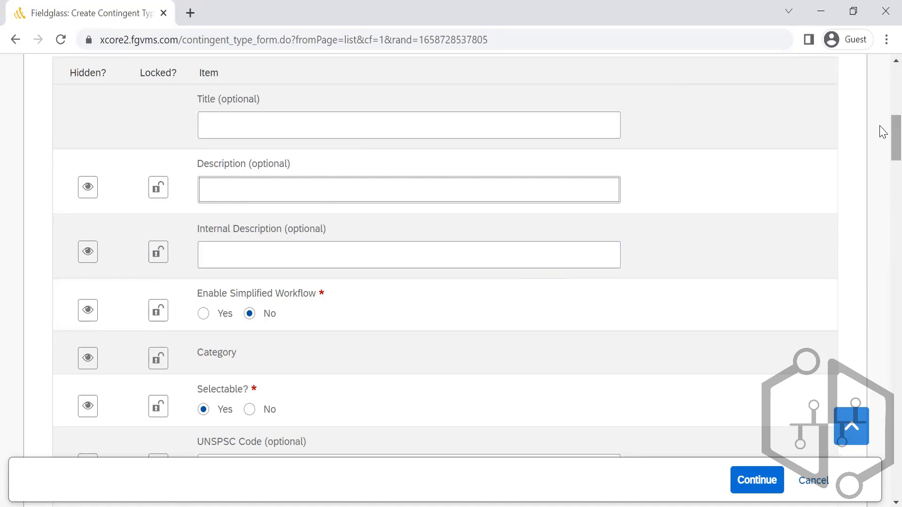
Review the template configuration items from Internal Description and Enable Simplified Workflow through Associate all Business Units to Qualifications
scroll(882, 141, "down", 3)
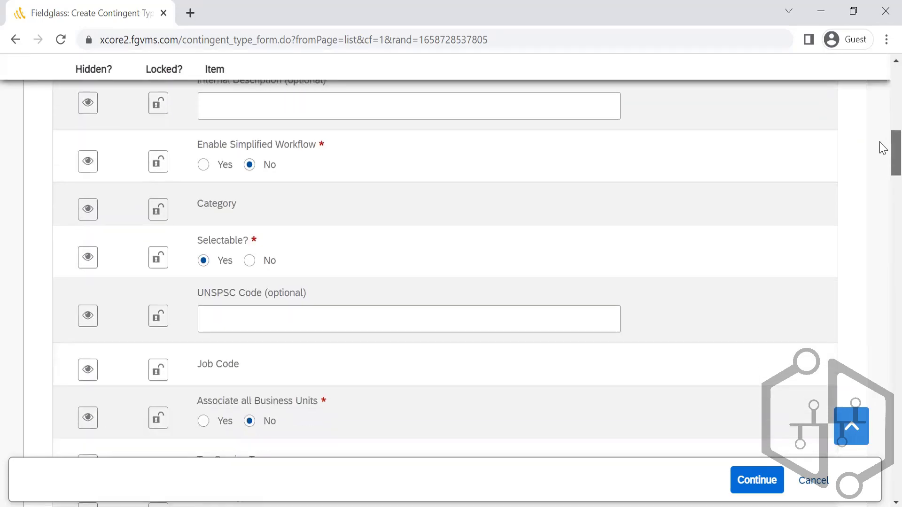
scroll(883, 142, "up", 1)
scroll(883, 141, "up", 2)
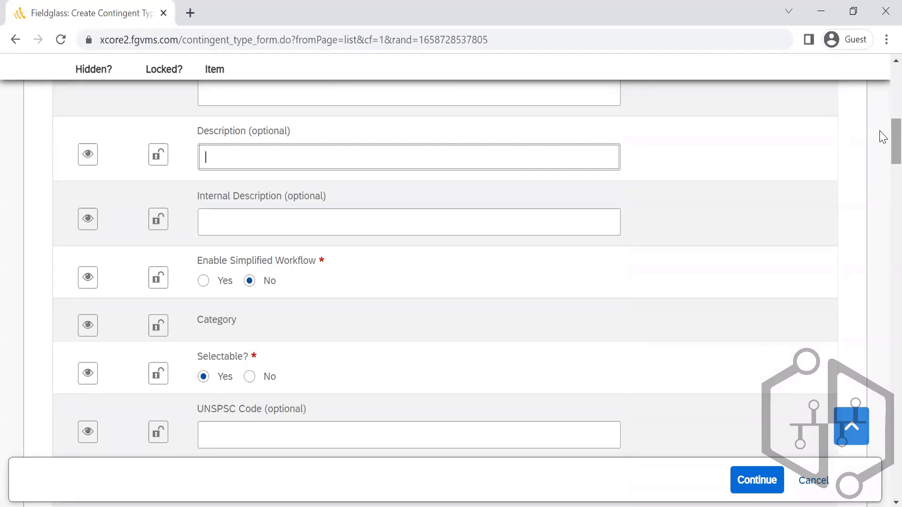
scroll(882, 145, "down", 2)
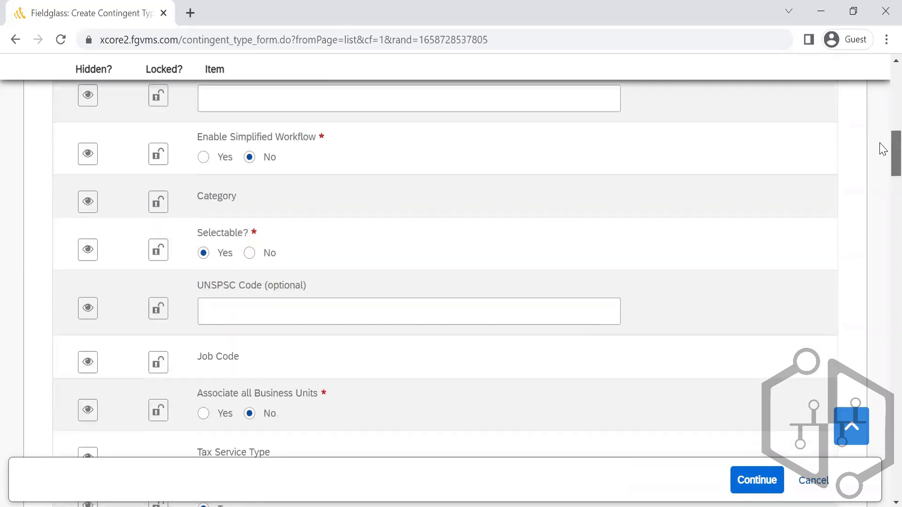
scroll(883, 150, "down", 1)
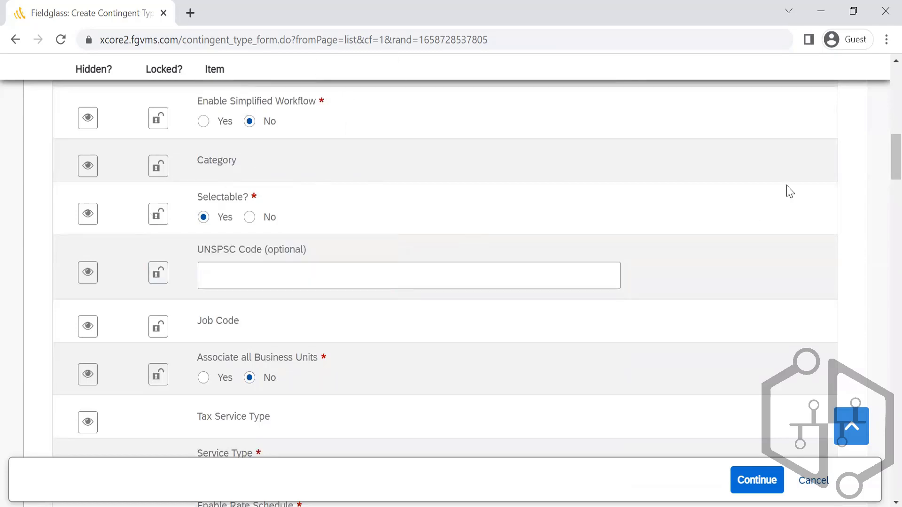
left_click_drag(882, 146, 883, 146)
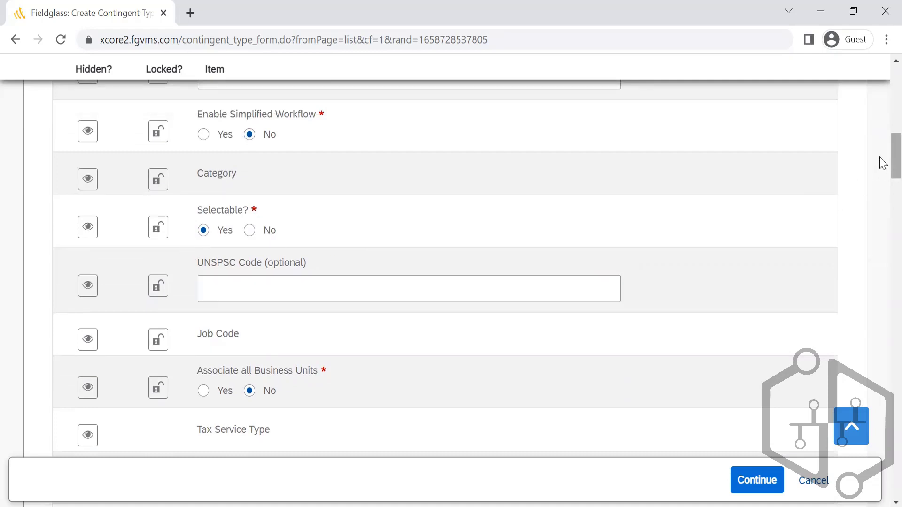
left_click_drag(882, 164, 882, 169)
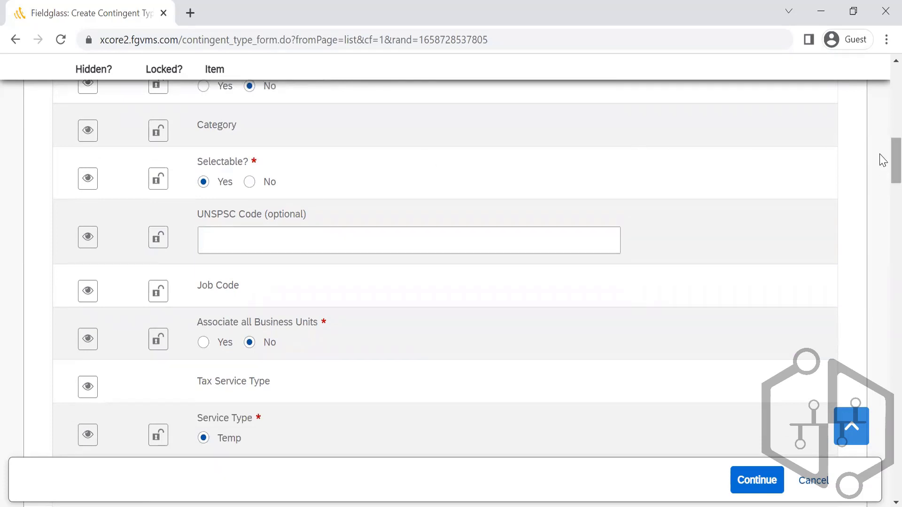
scroll(882, 170, "down", 3)
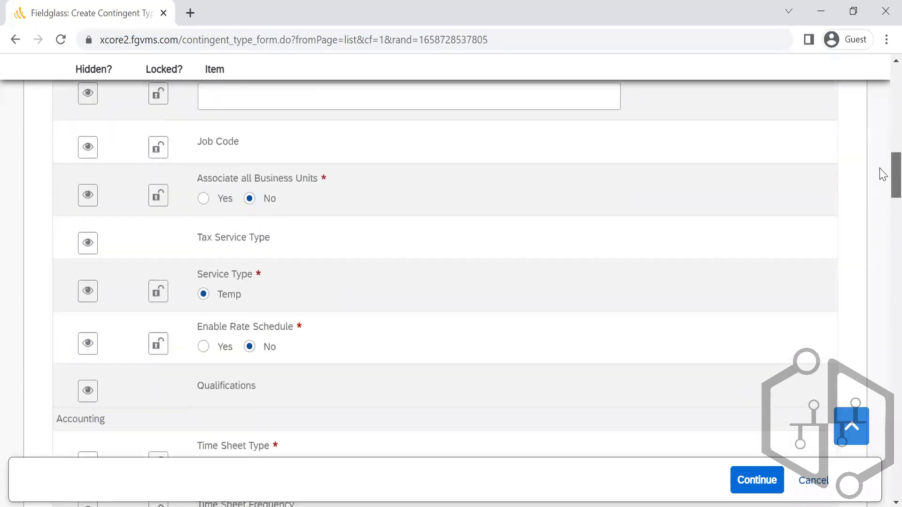
Set the Time Sheet Type in the Accounting section to Time In/Time Out
scroll(882, 174, "down", 3)
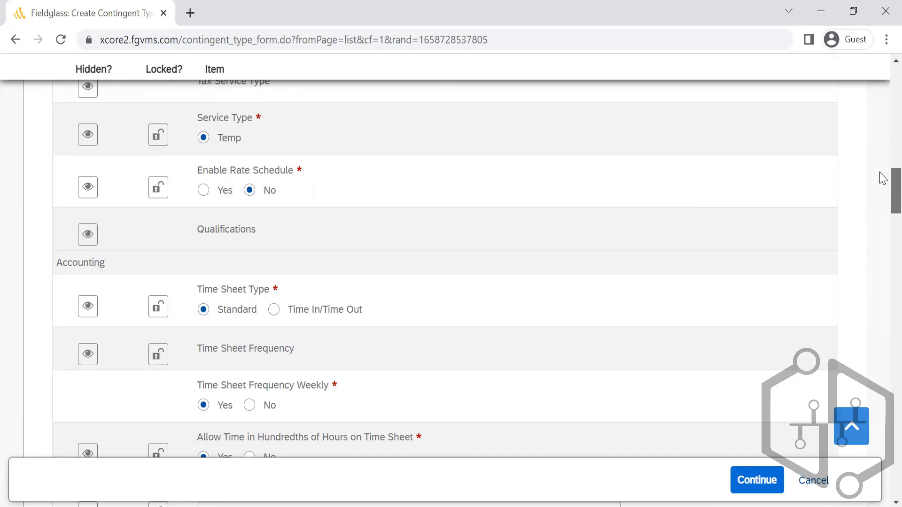
scroll(883, 183, "down", 2)
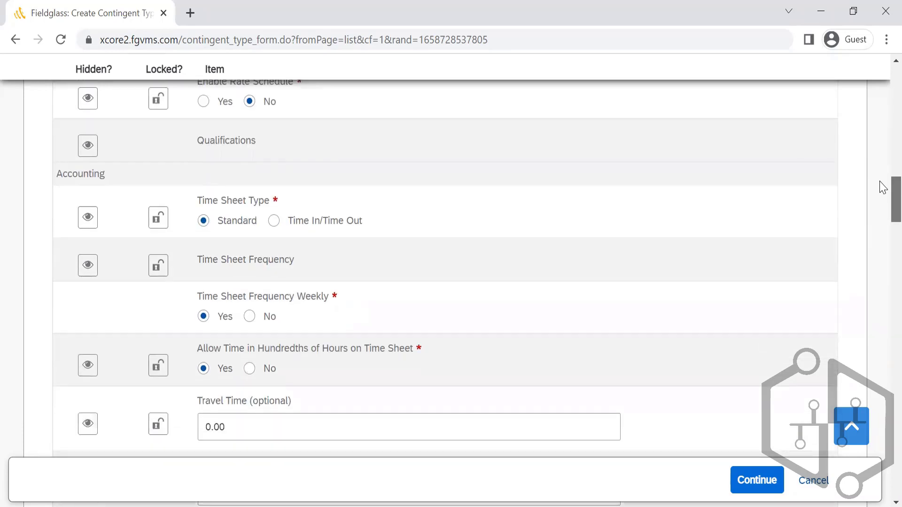
scroll(884, 188, "down", 1)
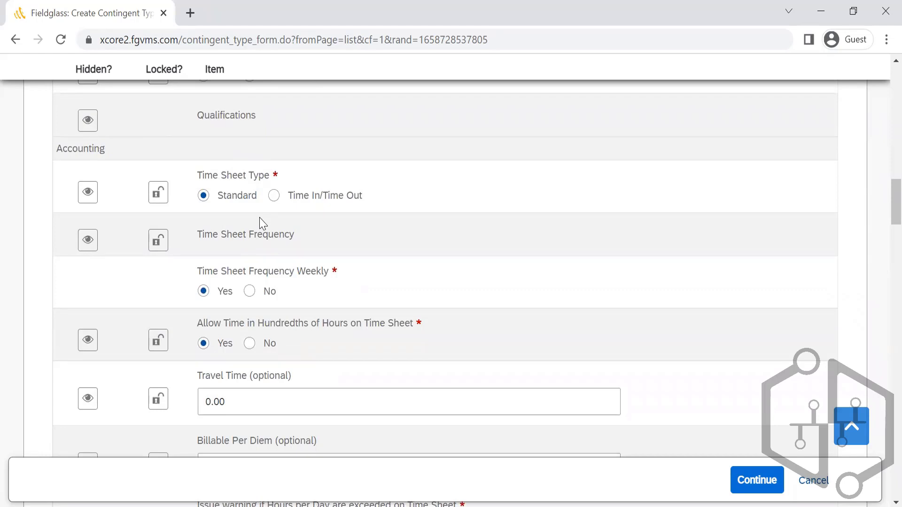
left_click(274, 197)
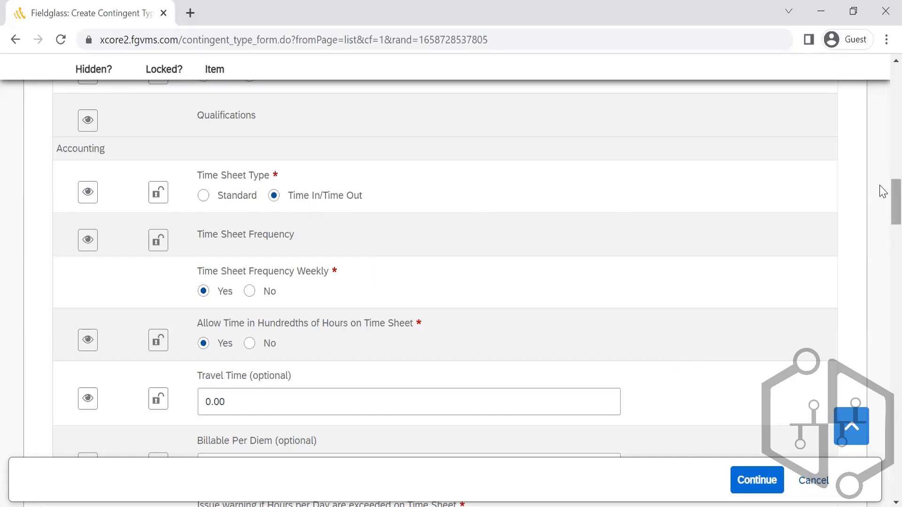
Look over the Accounting items from Time Sheet Frequency through Travel Time and Billable Per Diem to Estimated Expenses
scroll(883, 193, "down", 3)
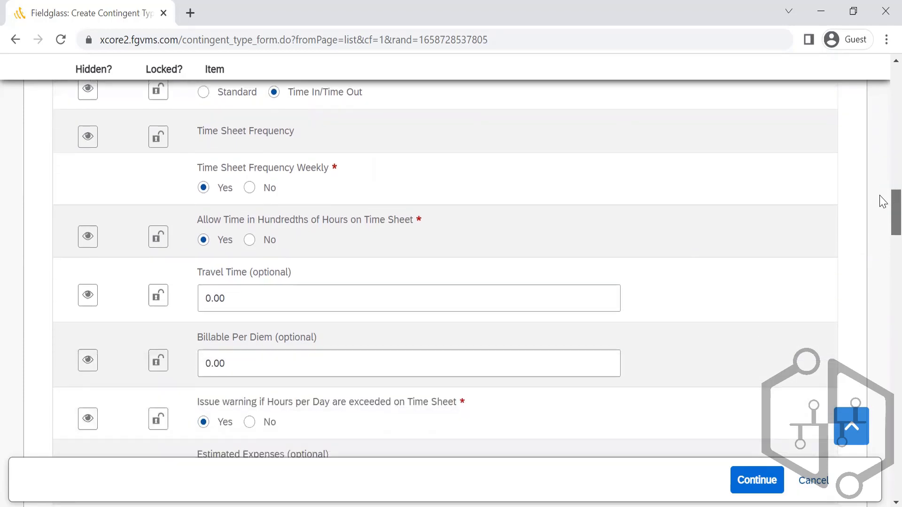
scroll(883, 192, "up", 2)
scroll(883, 193, "up", 1)
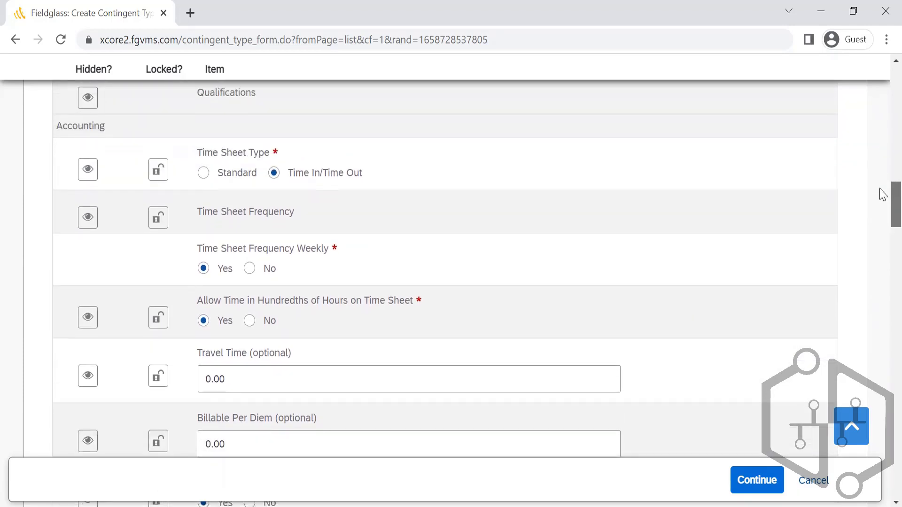
scroll(882, 194, "down", 2)
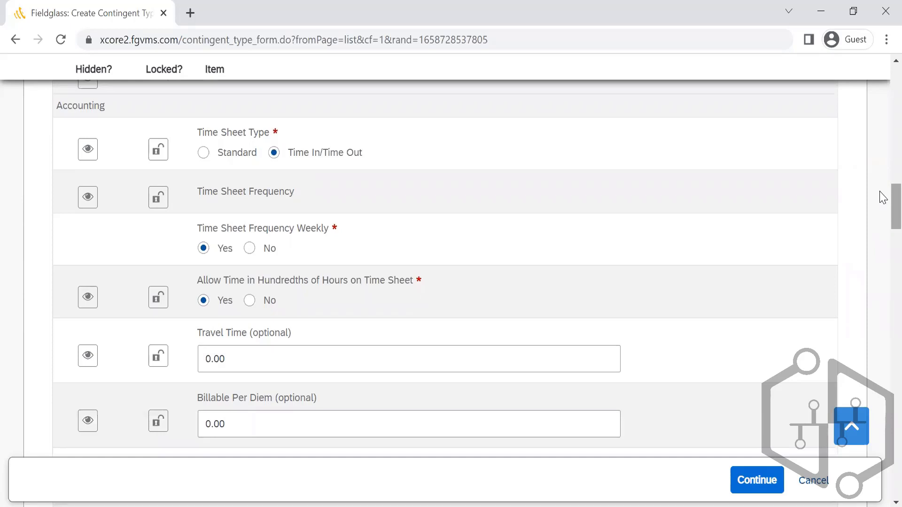
scroll(882, 198, "down", 1)
scroll(883, 201, "down", 1)
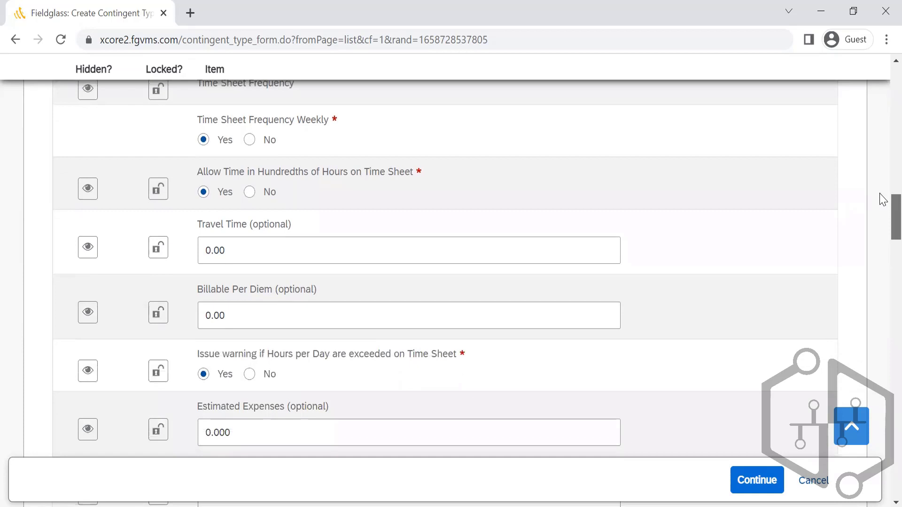
scroll(883, 198, "up", 2)
scroll(882, 197, "down", 1)
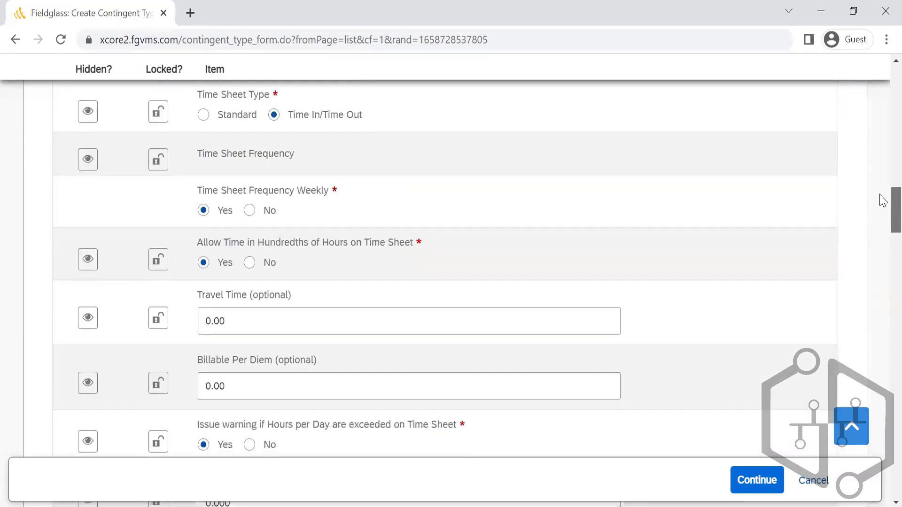
Try No for Time Sheet Frequency Weekly, restore Yes, and set Allow Time in Hundredths of Hours on Time Sheet to No
left_click(250, 212)
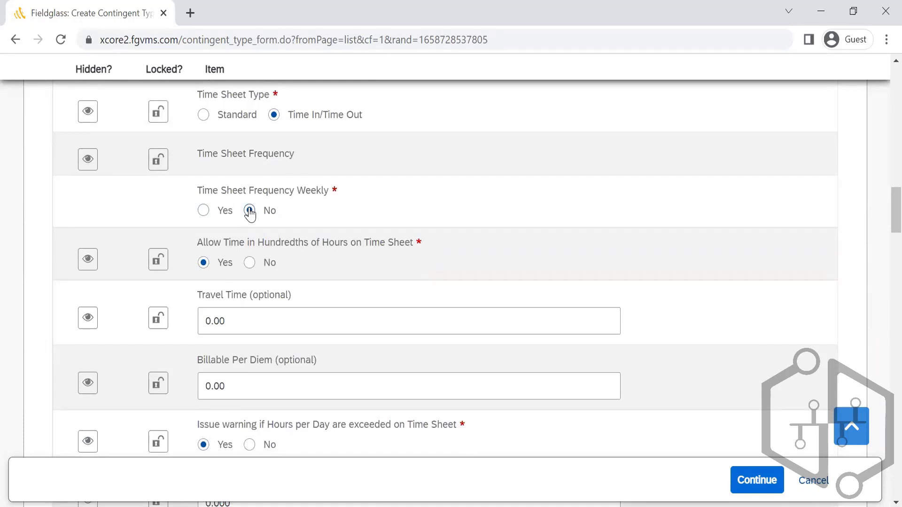
left_click(203, 211)
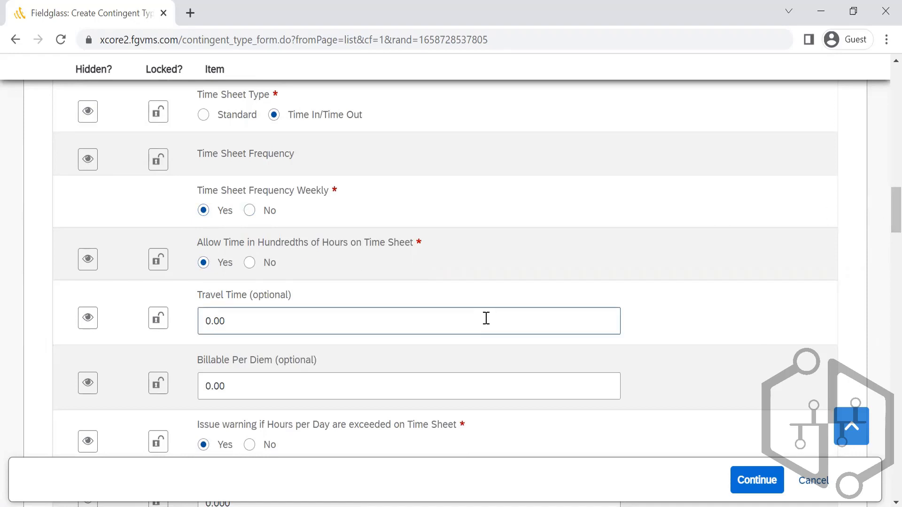
left_click(249, 263)
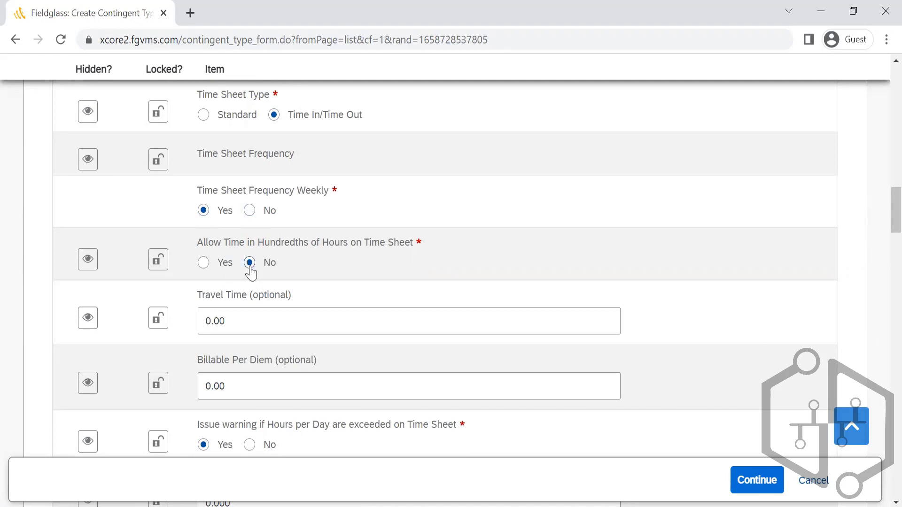
Examine the Travel Time and Billable Per Diem items, highlighting the Billable Per Diem label and placing the cursor in its field
scroll(883, 209, "down", 3)
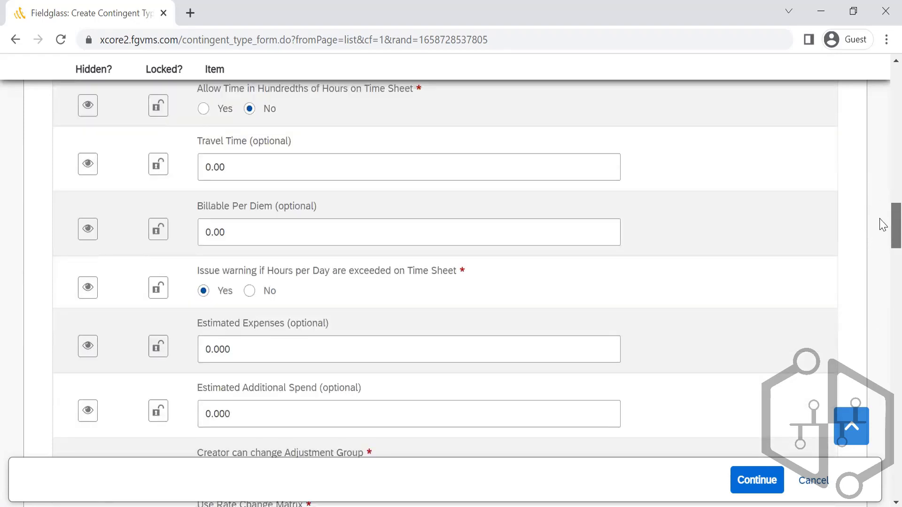
scroll(883, 225, "down", 1)
scroll(882, 226, "down", 1)
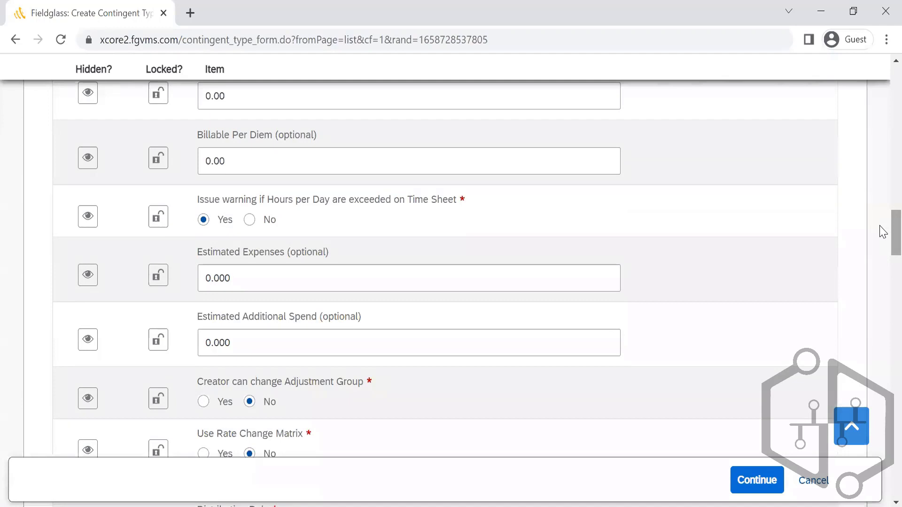
scroll(883, 228, "up", 2)
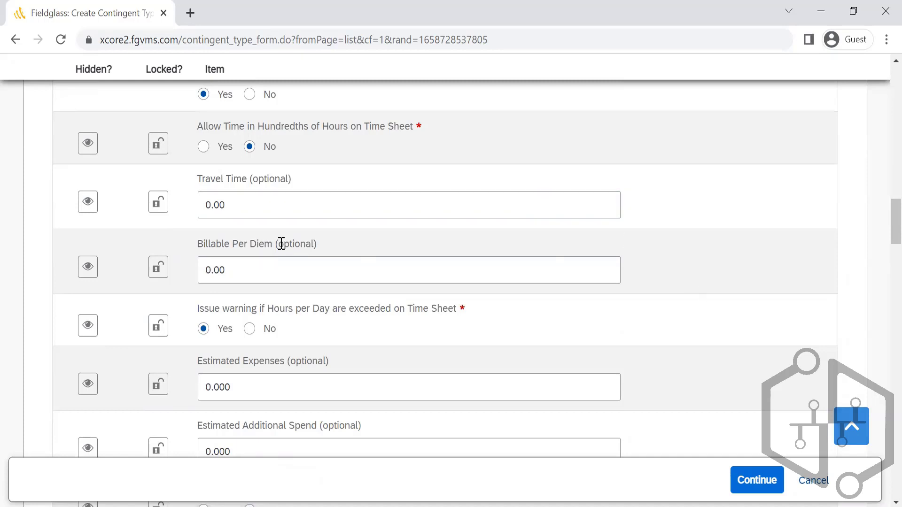
left_click_drag(323, 251, 175, 258)
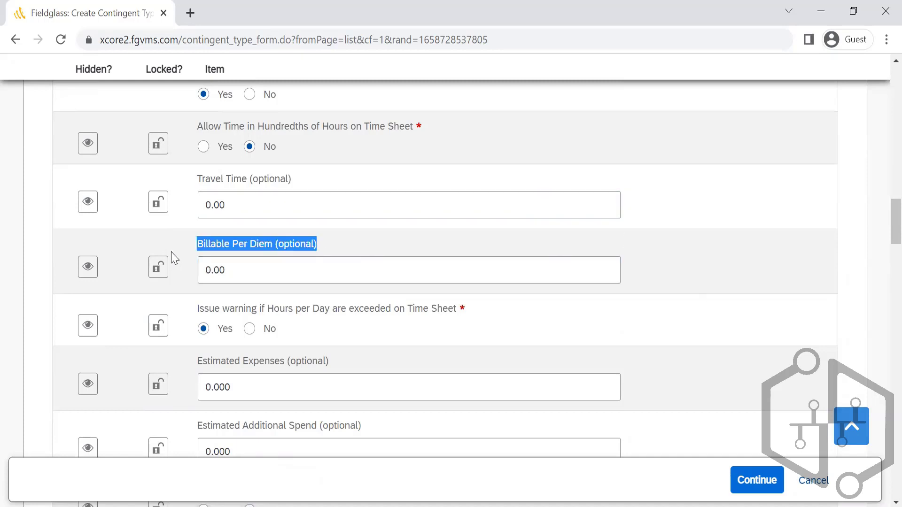
left_click(565, 257)
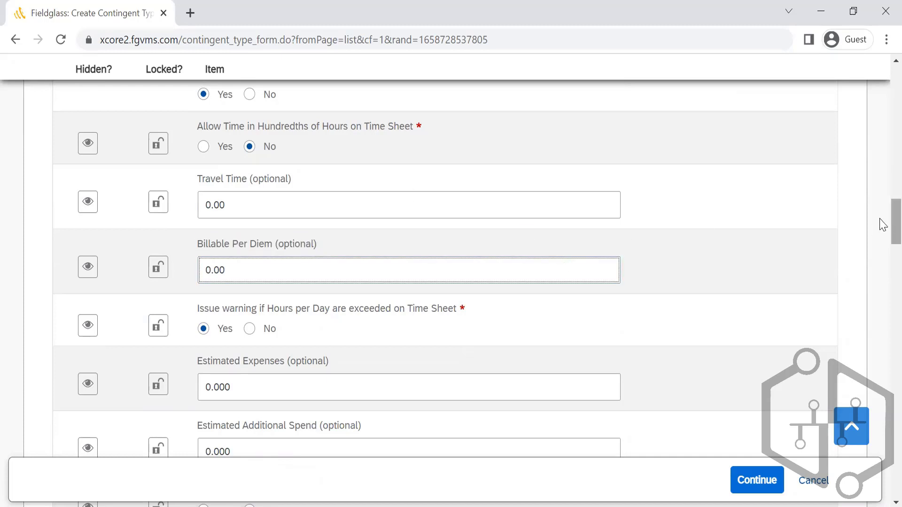
Review the items from the hours-per-day warning and Estimated Expenses through Use Rate Change Matrix to the Distribution Rule
scroll(884, 226, "down", 1)
scroll(884, 227, "down", 3)
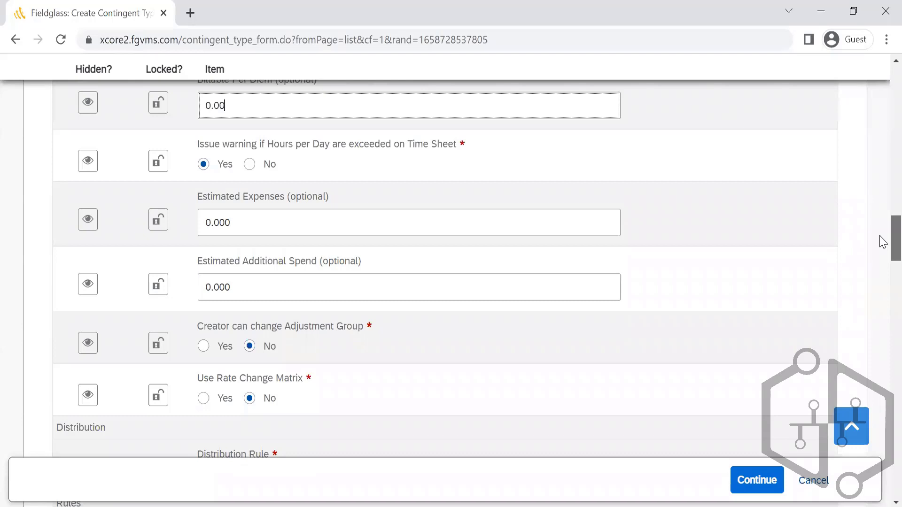
scroll(882, 241, "down", 1)
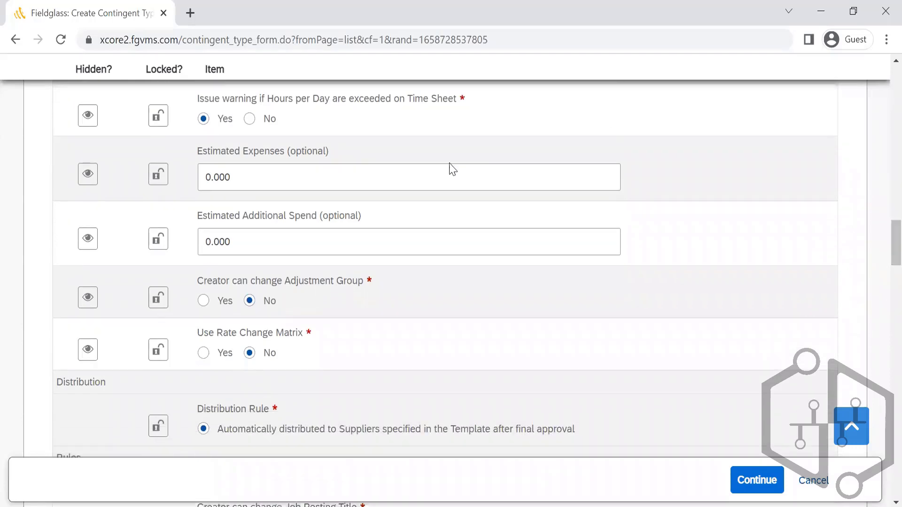
Examine the hours-per-day warning item, highlighting its label, and review the items from Estimated Expenses to the Distribution Rule
left_click_drag(466, 99, 195, 107)
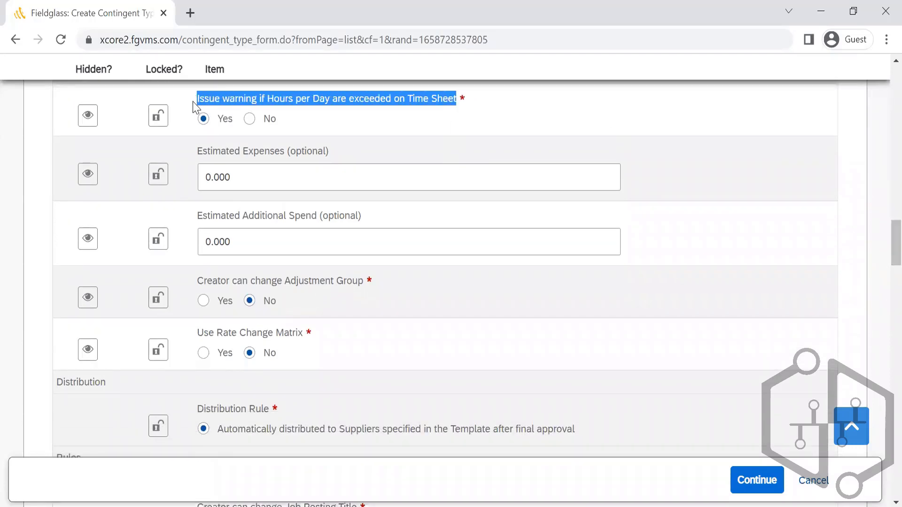
left_click(456, 98)
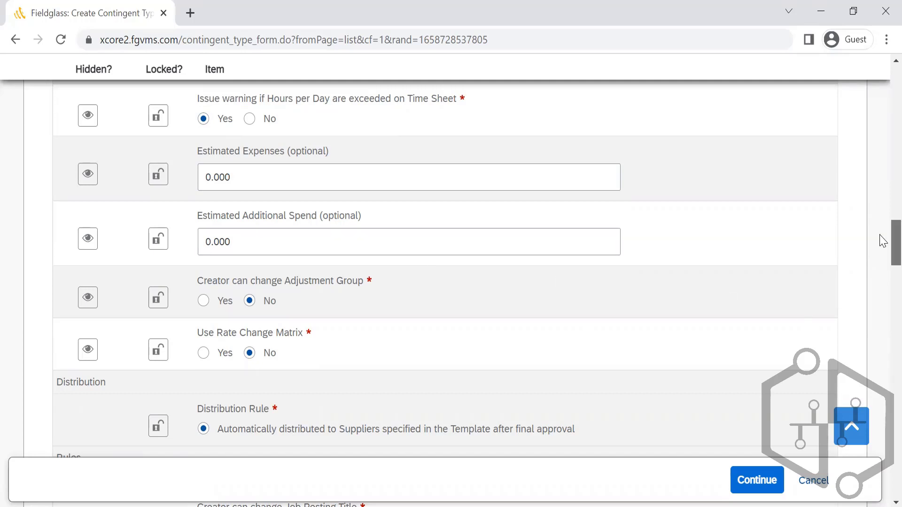
scroll(884, 247, "down", 2)
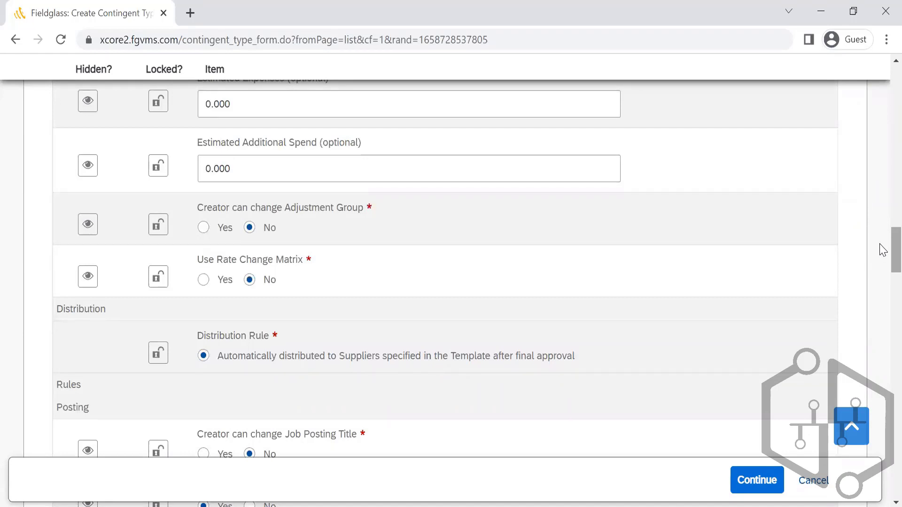
scroll(884, 254, "down", 1)
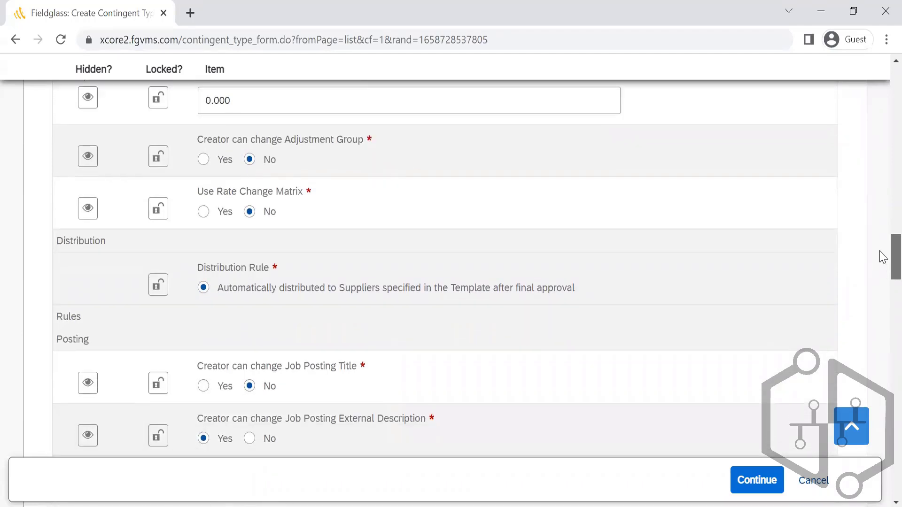
scroll(884, 257, "down", 1)
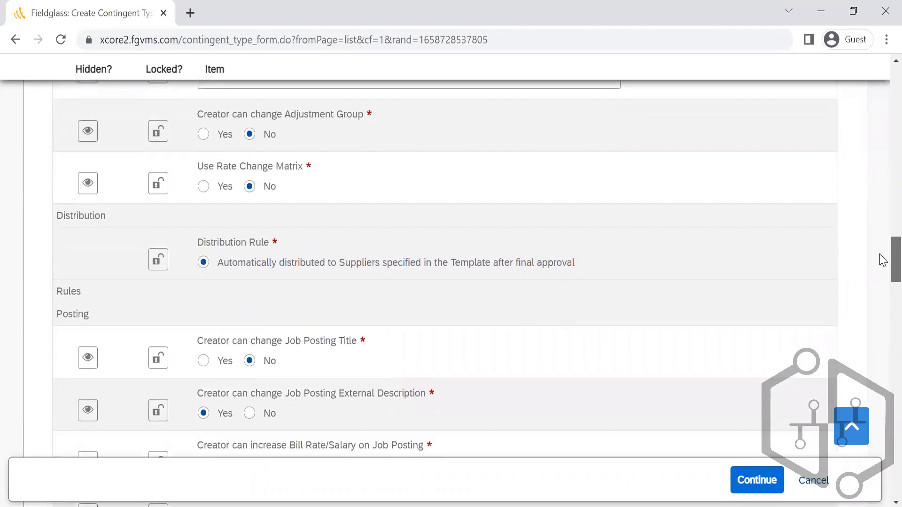
scroll(883, 260, "up", 1)
scroll(883, 261, "down", 1)
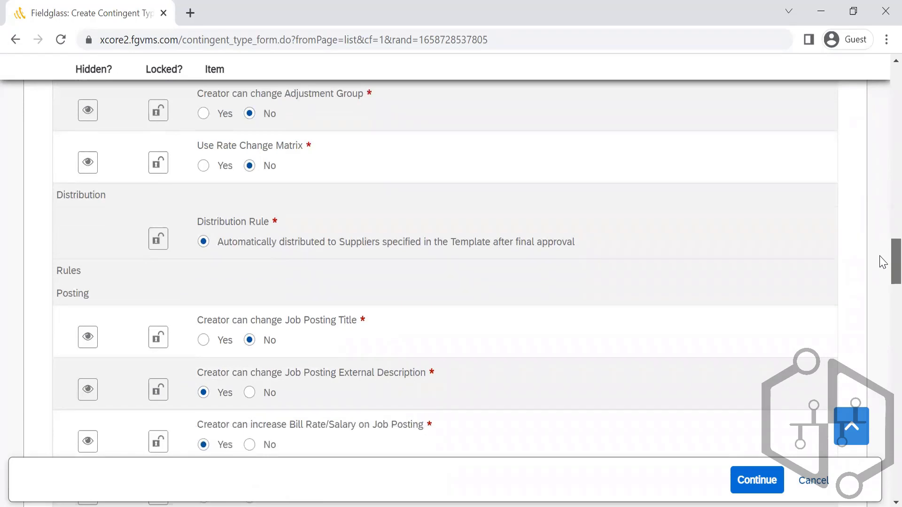
scroll(884, 262, "down", 1)
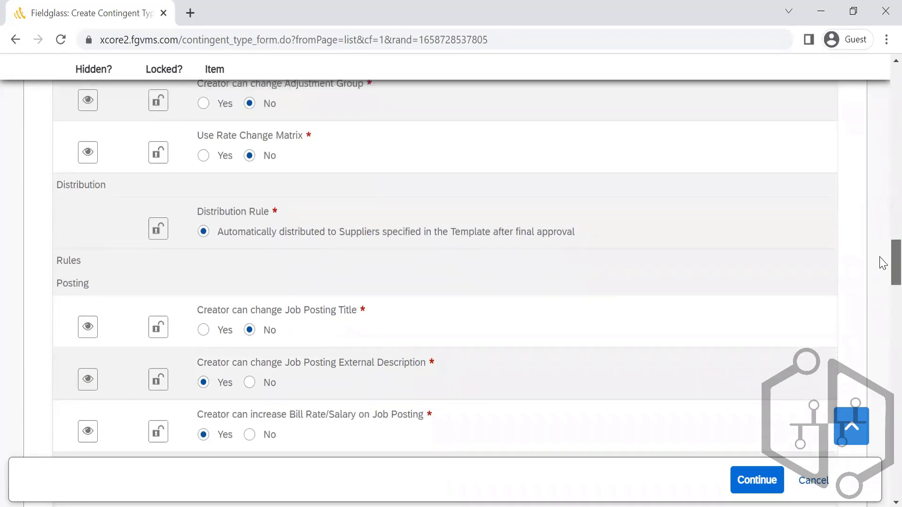
Review the Posting rules from changing the Job Posting Title through Rate Codes, Distributor and Requestor to Allow Additional Invoice Currency
scroll(884, 264, "down", 1)
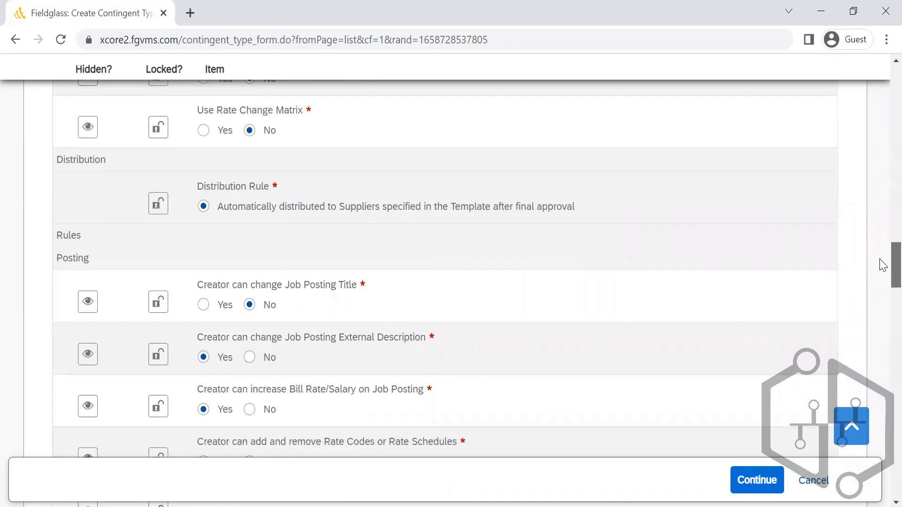
scroll(883, 264, "down", 1)
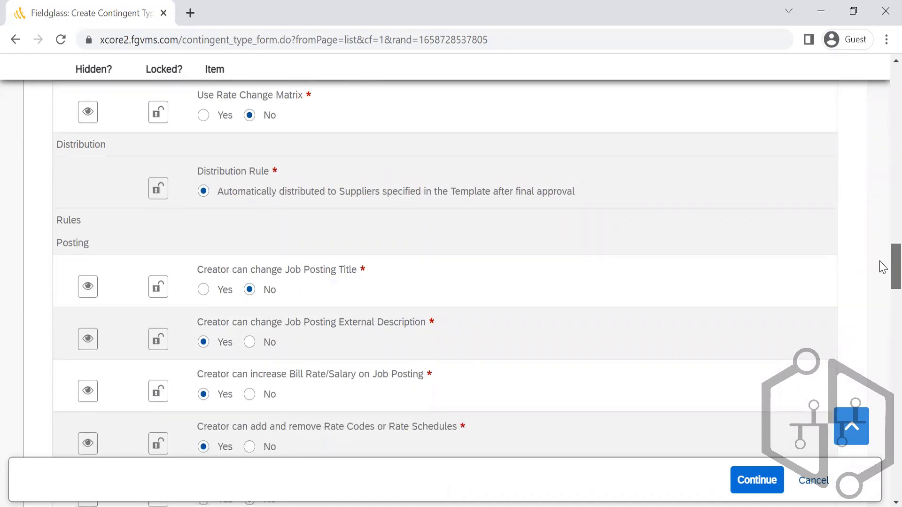
scroll(883, 267, "down", 3)
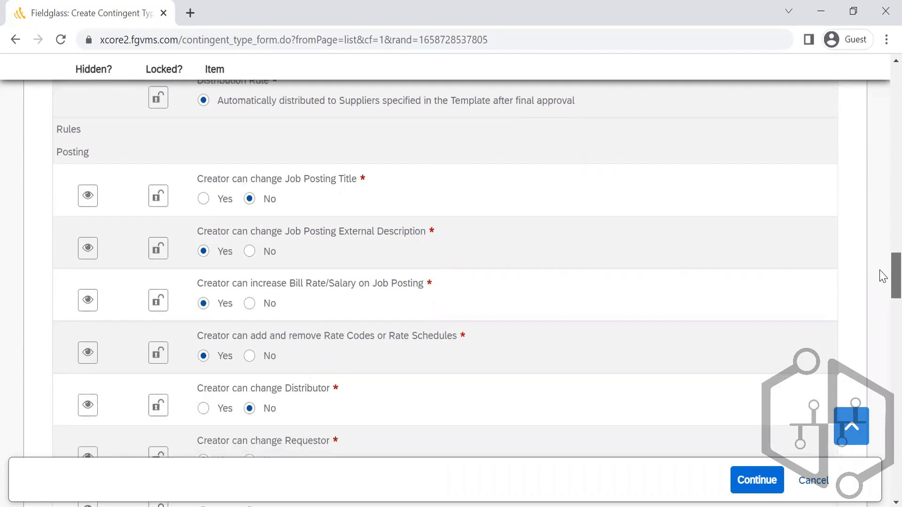
scroll(883, 278, "down", 1)
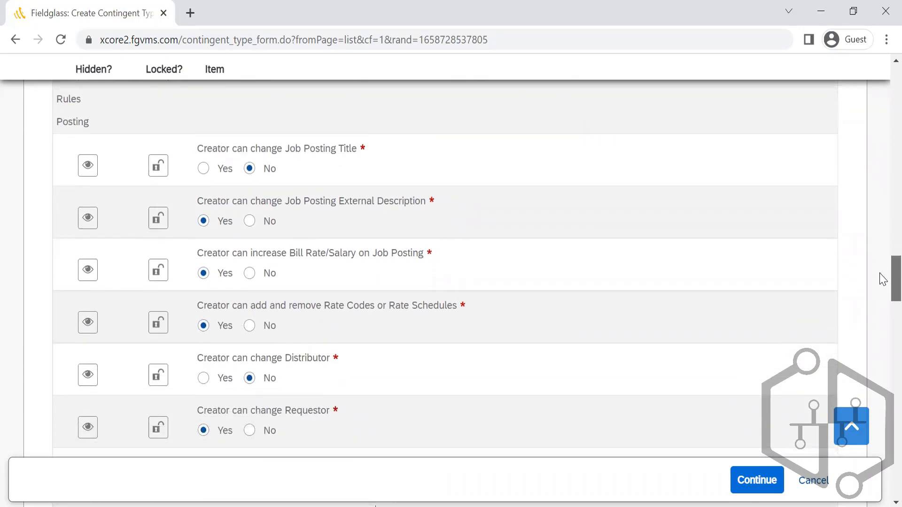
scroll(884, 280, "down", 1)
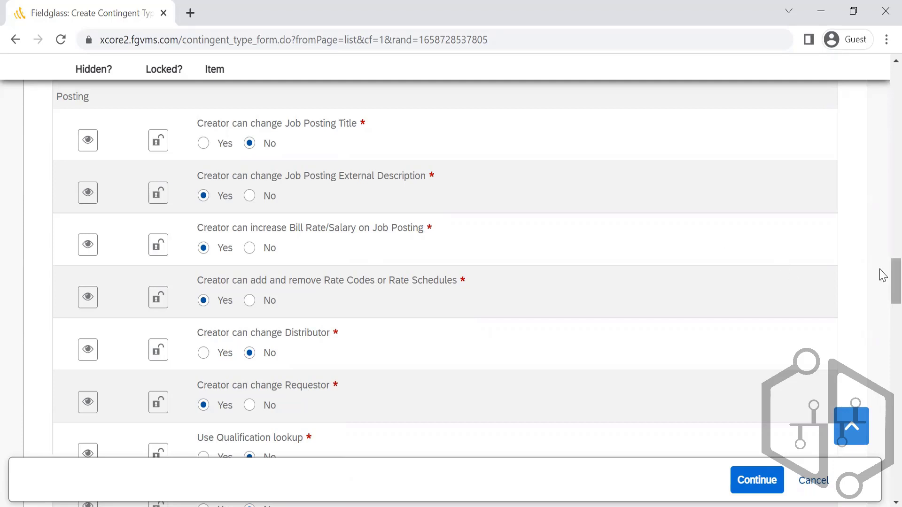
scroll(882, 275, "down", 1)
scroll(883, 282, "down", 1)
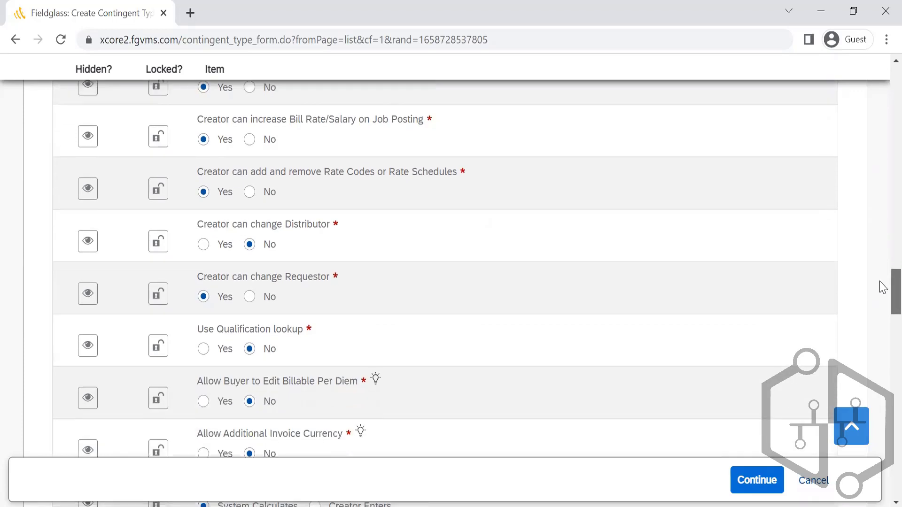
Set Display Rates to Suppliers in the Posting rules to Do not show Rates to Suppliers
scroll(883, 288, "down", 7)
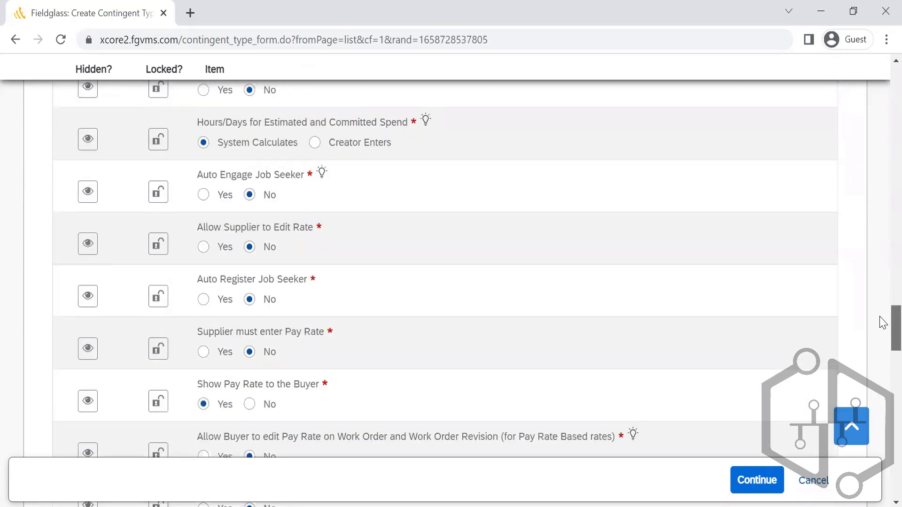
scroll(883, 324, "down", 8)
scroll(883, 334, "up", 4)
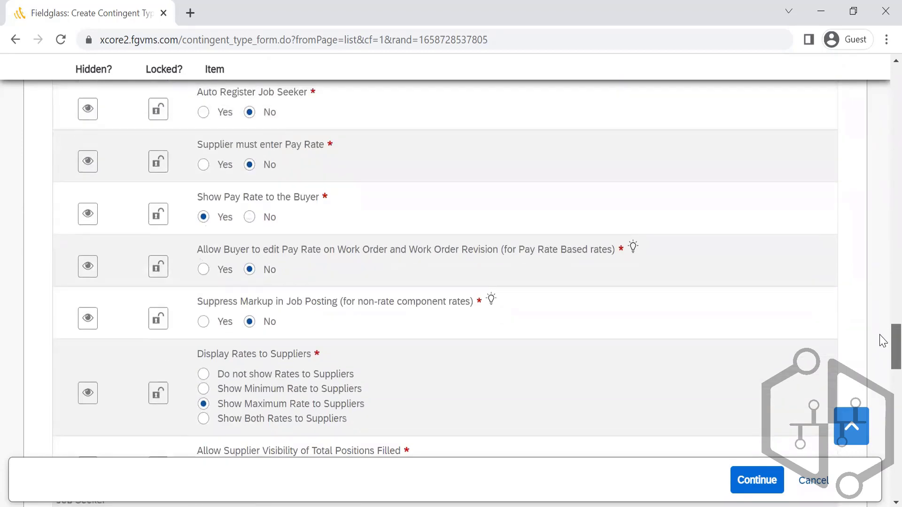
scroll(882, 341, "down", 3)
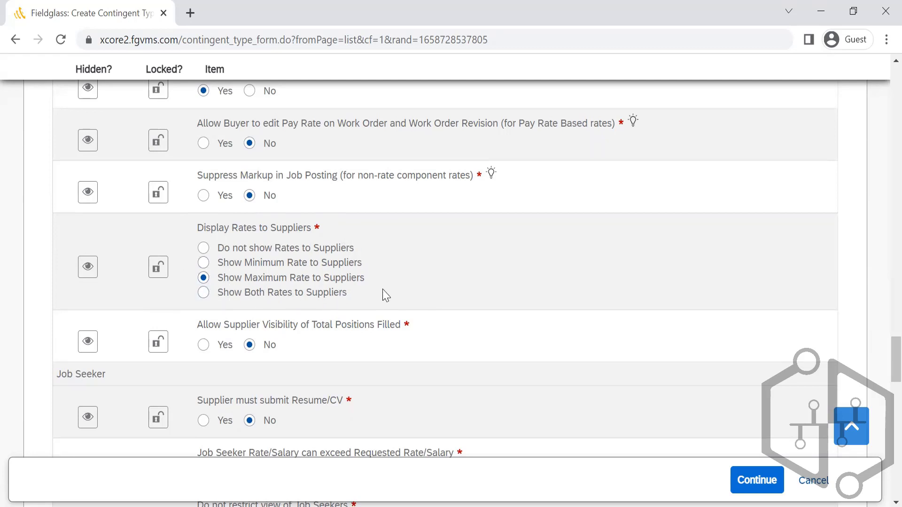
left_click(204, 249)
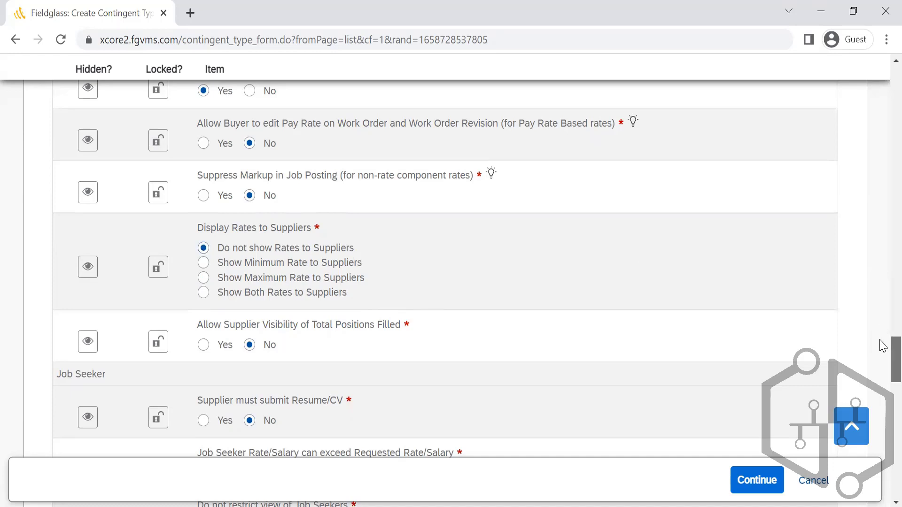
Review the Job Seeker rules, including whether Rate/Salary can exceed the requested one, and the Work Order approval and activation rules
scroll(883, 349, "down", 5)
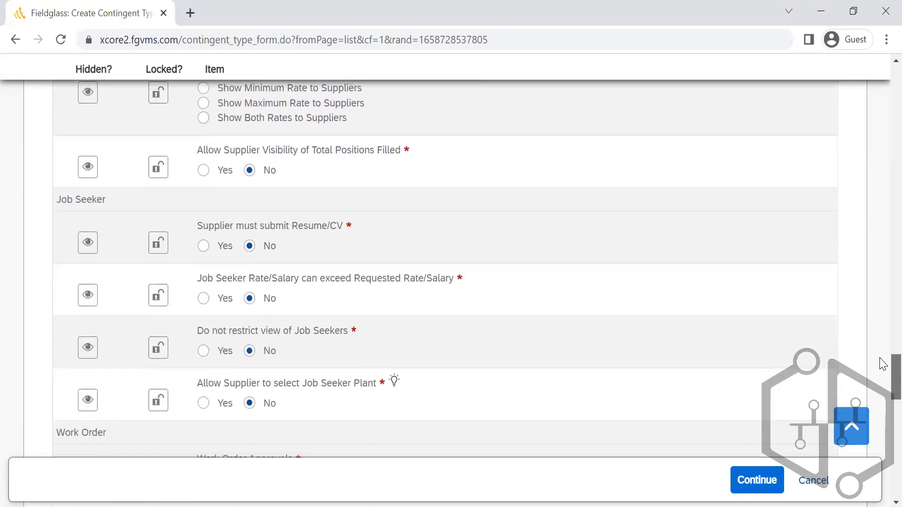
scroll(883, 368, "down", 1)
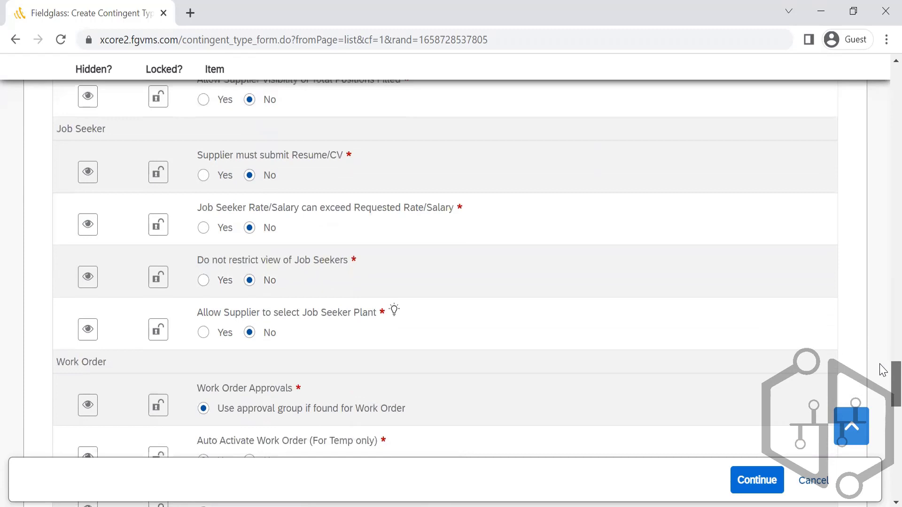
scroll(883, 370, "down", 1)
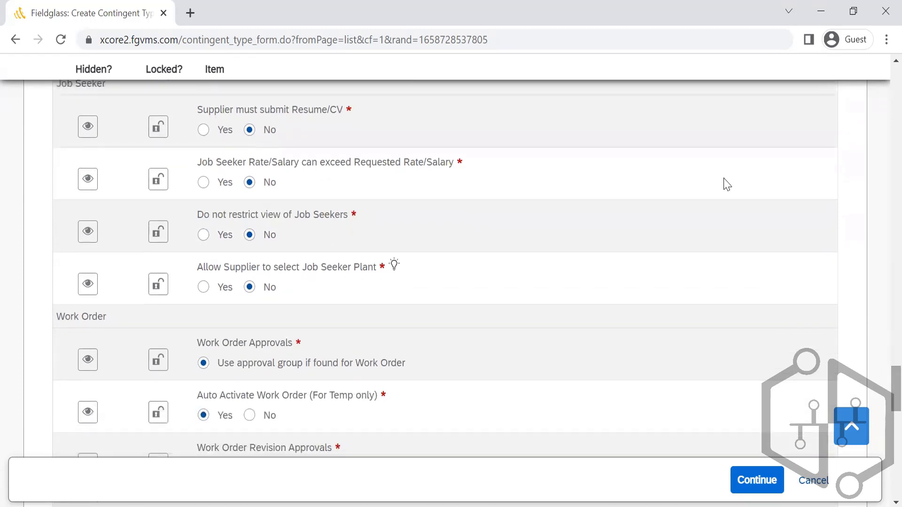
double_click(441, 162)
left_click(419, 163)
scroll(882, 385, "down", 2)
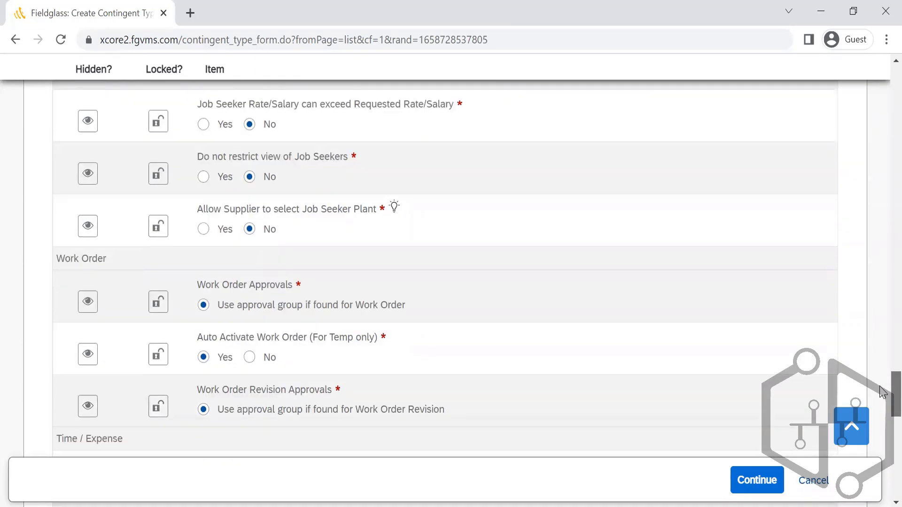
scroll(883, 395, "down", 2)
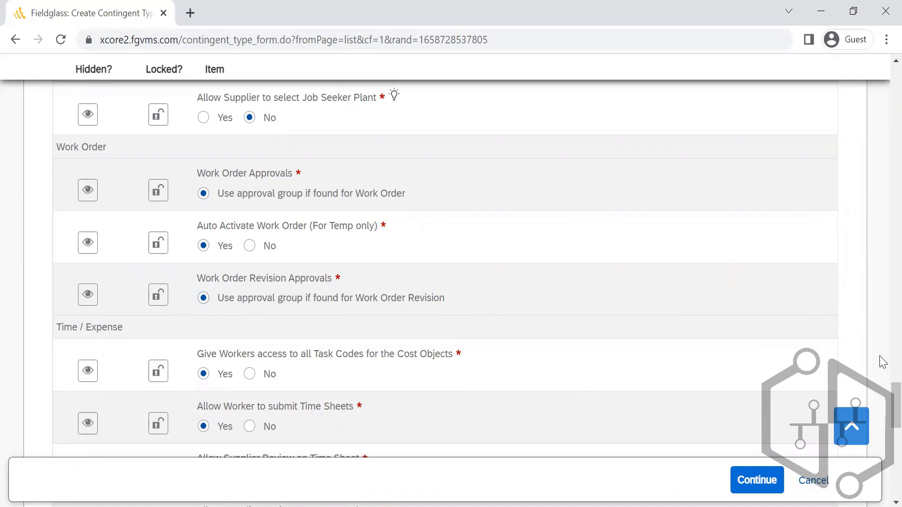
Look over the Work Order, Time / Expense and Auto Invoice rules, and return to the Details section of the template
scroll(881, 357, "up", 6)
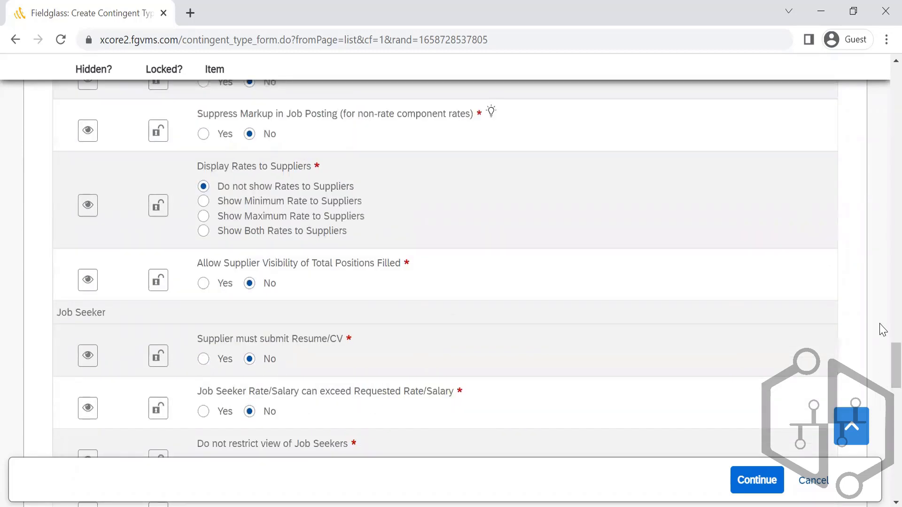
scroll(881, 366, "down", 1)
scroll(882, 374, "down", 10)
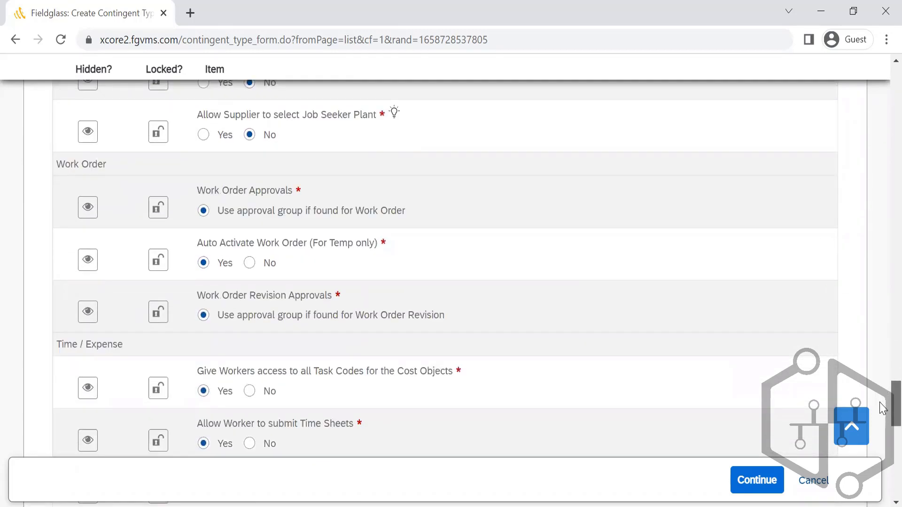
scroll(882, 430, "down", 9)
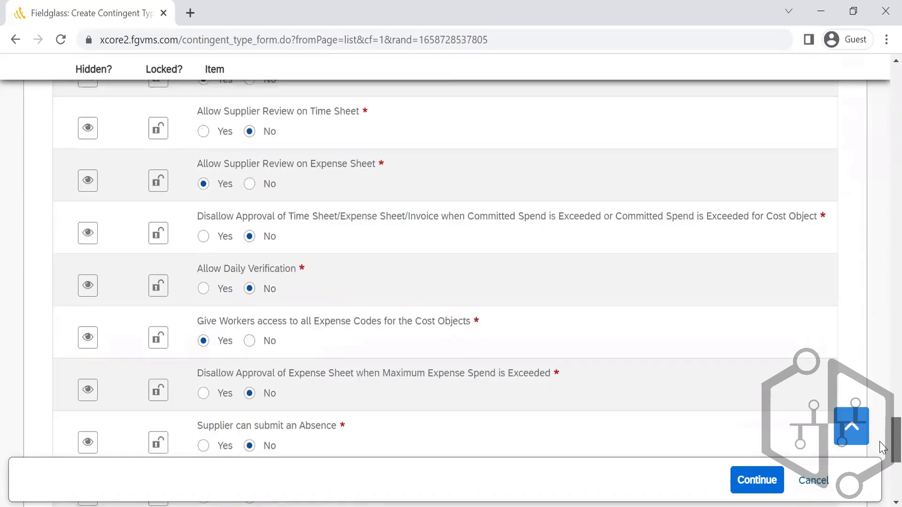
scroll(881, 451, "up", 5)
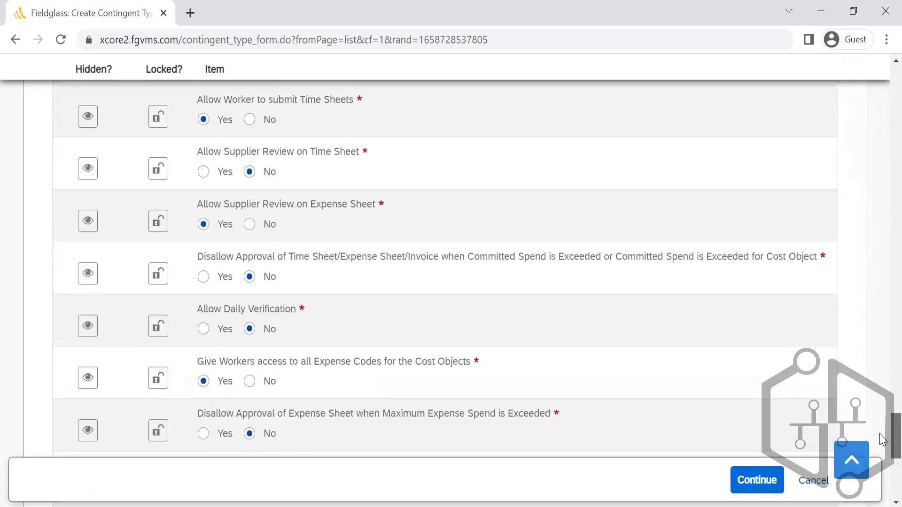
scroll(882, 441, "up", 8)
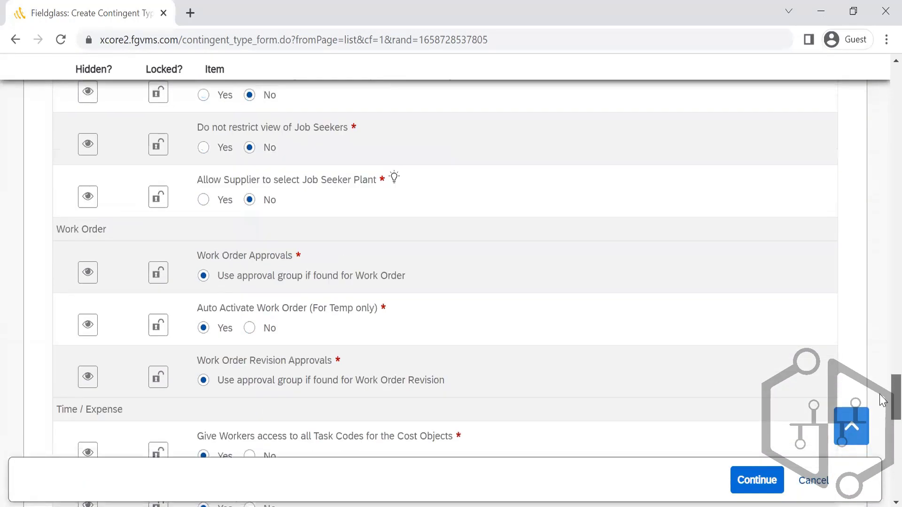
scroll(881, 450, "down", 14)
scroll(880, 326, "up", 20)
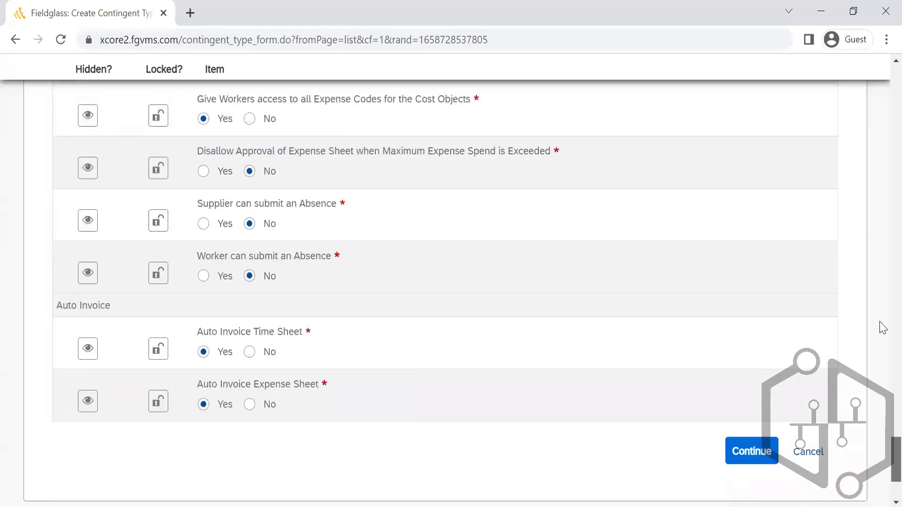
scroll(883, 84, "up", 2)
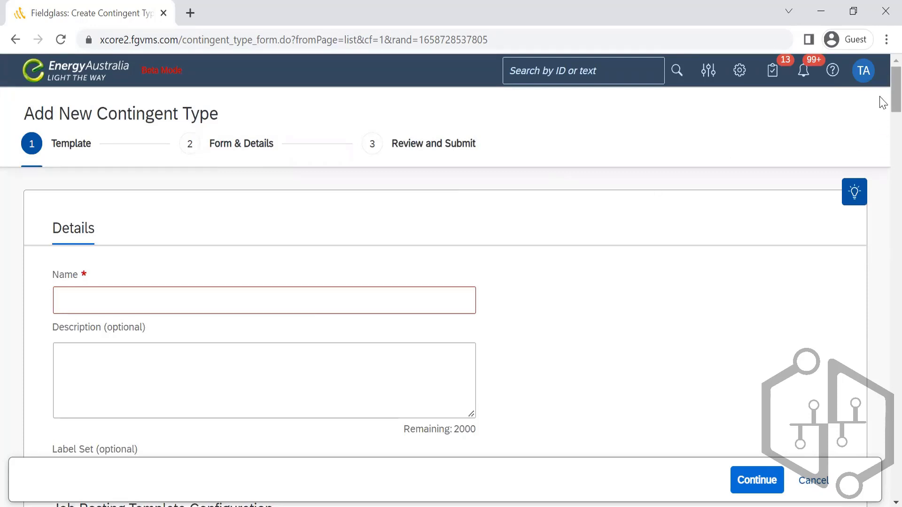
Enter Test as the contingent type's name and proceed from the Template stage to Form & Details
left_click_drag(882, 99, 882, 449)
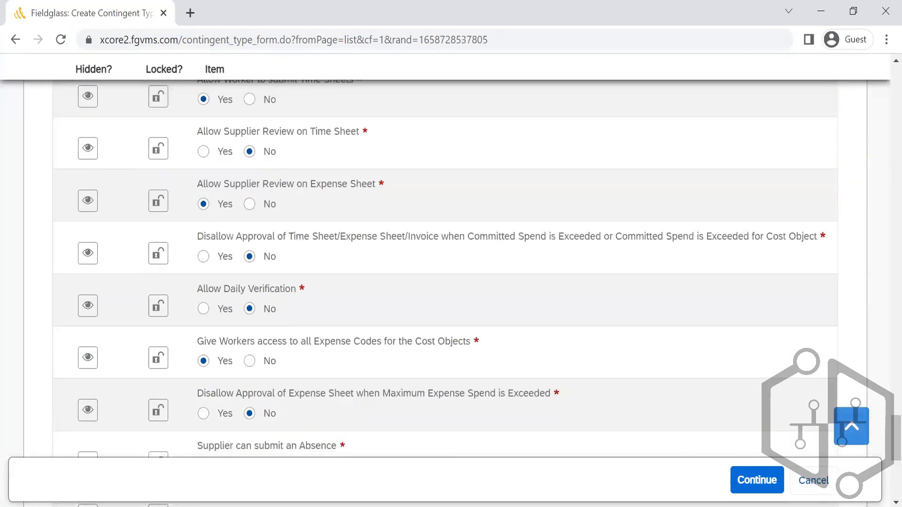
left_click(749, 484)
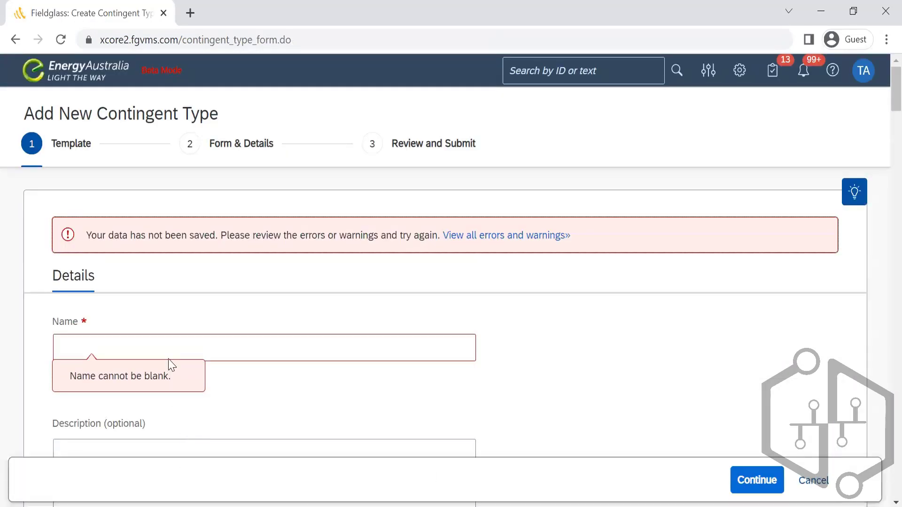
left_click(153, 346)
type("Test")
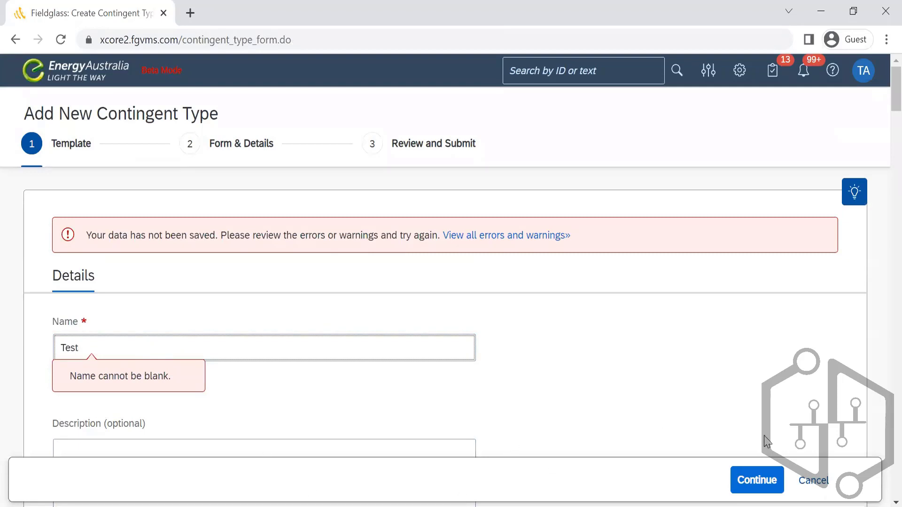
left_click(755, 481)
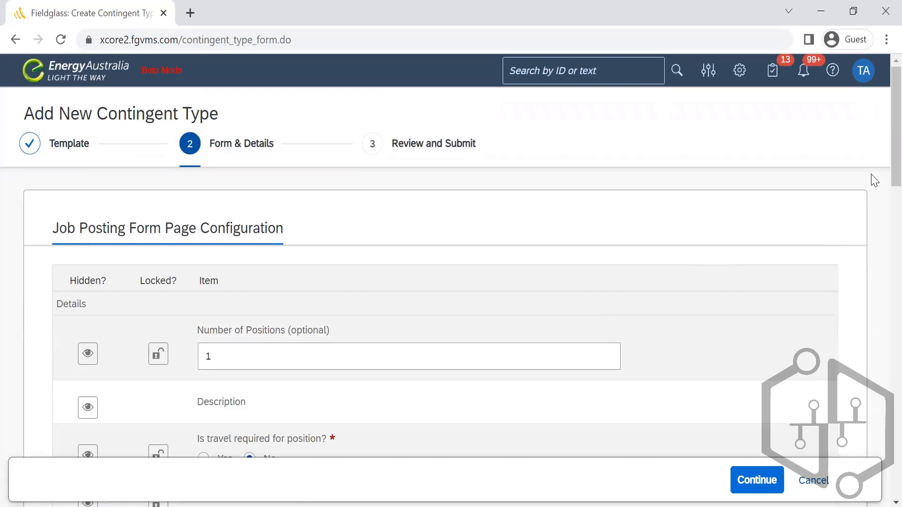
Look over the Details and Posting Information items in the Job Posting Form Page Configuration, including Purchase Order Number
scroll(882, 160, "down", 3)
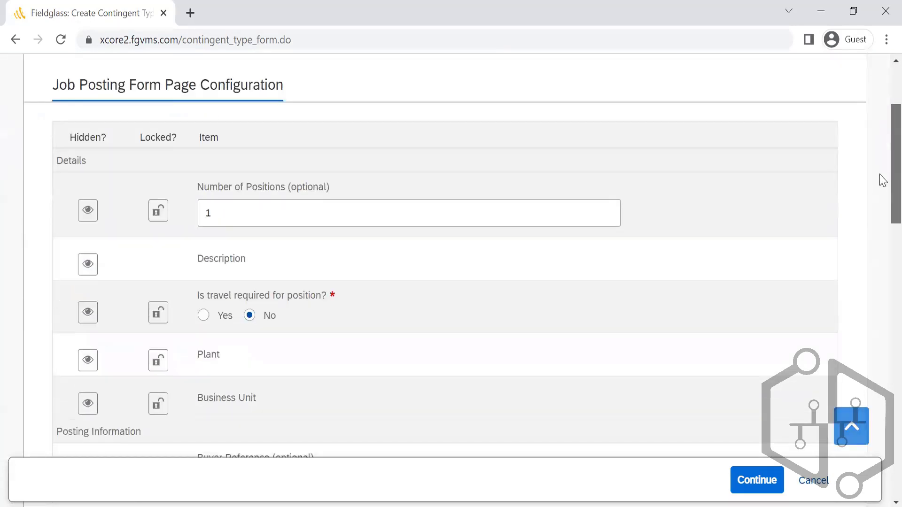
scroll(882, 188, "down", 7)
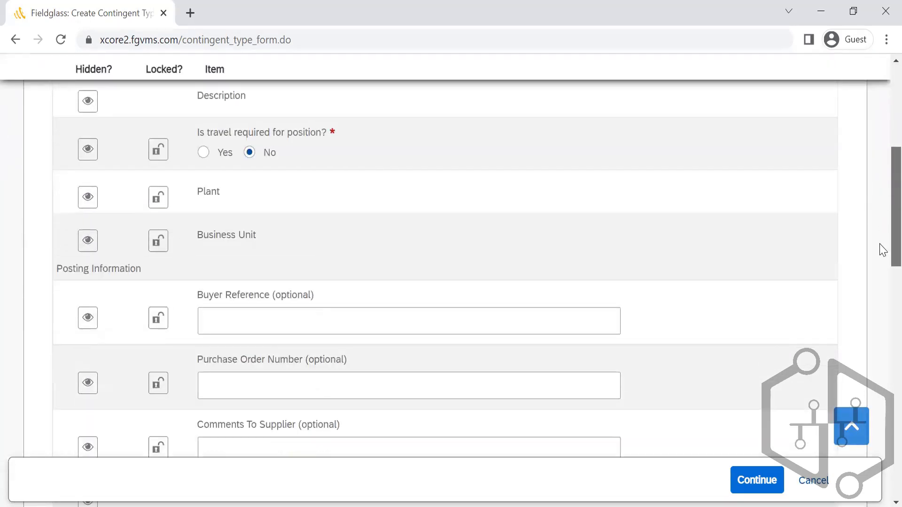
scroll(882, 270, "down", 1)
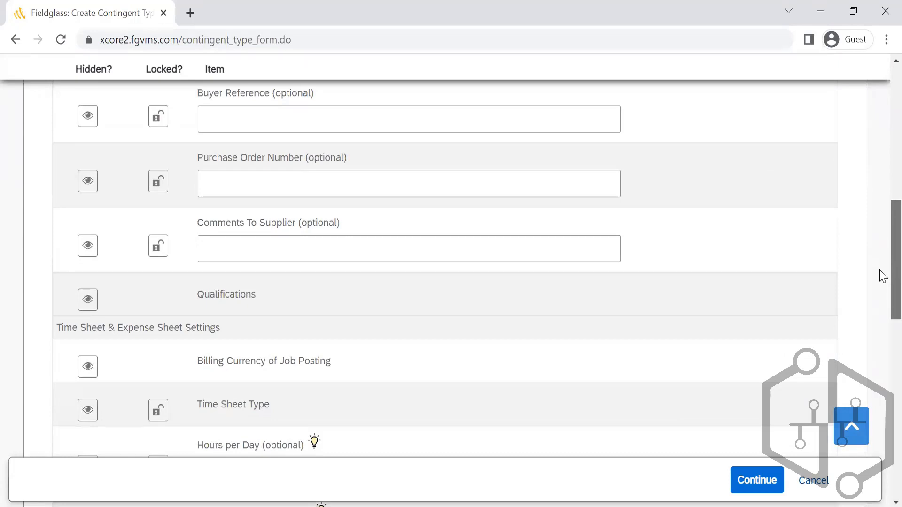
scroll(883, 277, "down", 1)
scroll(882, 281, "down", 1)
scroll(883, 272, "up", 2)
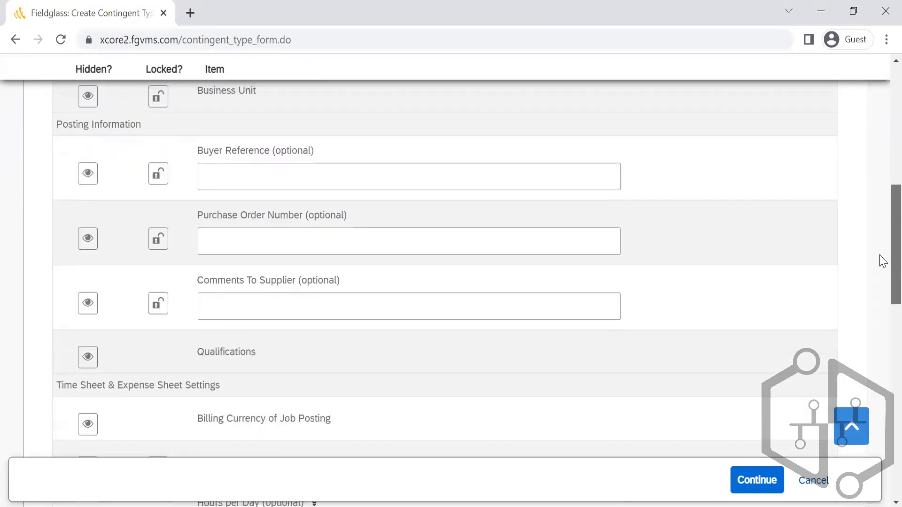
scroll(880, 276, "down", 3)
scroll(881, 274, "up", 3)
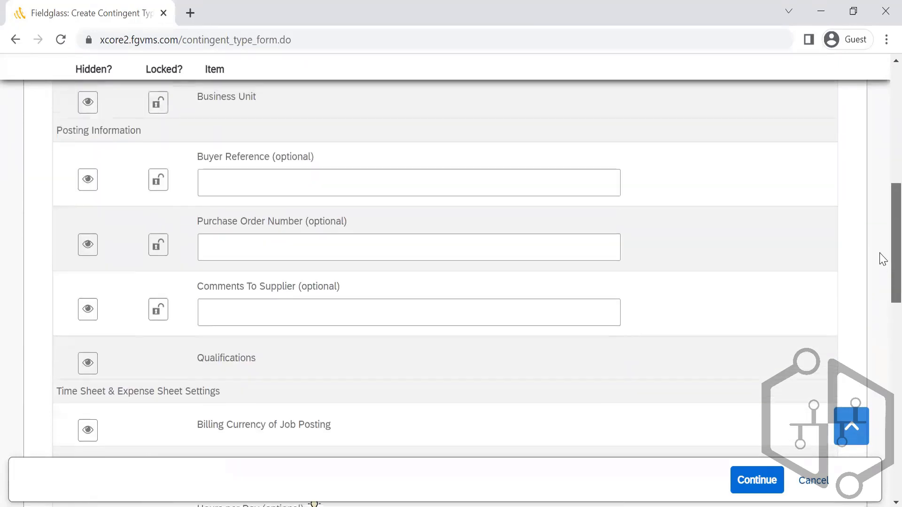
left_click(278, 247)
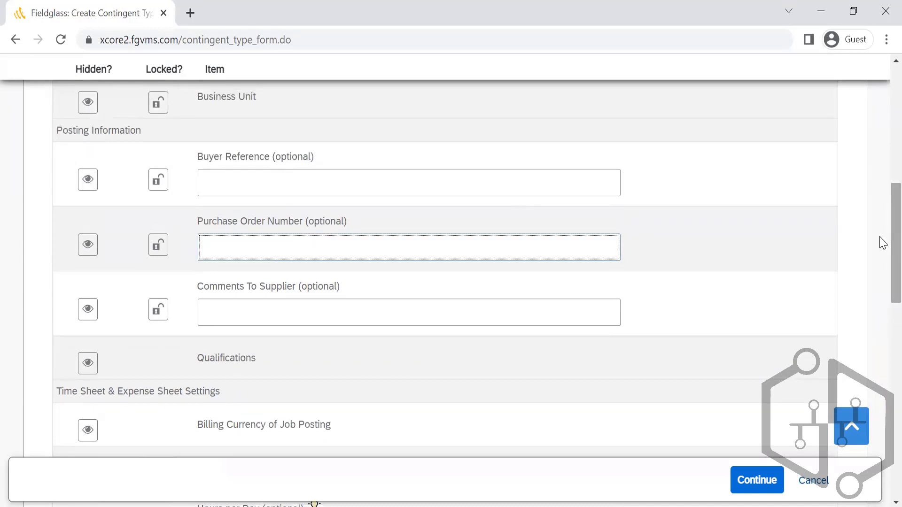
Review the Time Sheet & Expense Sheet Settings and Rules items of the form, and proceed to Review and Submit
scroll(882, 281, "down", 1)
scroll(882, 281, "down", 7)
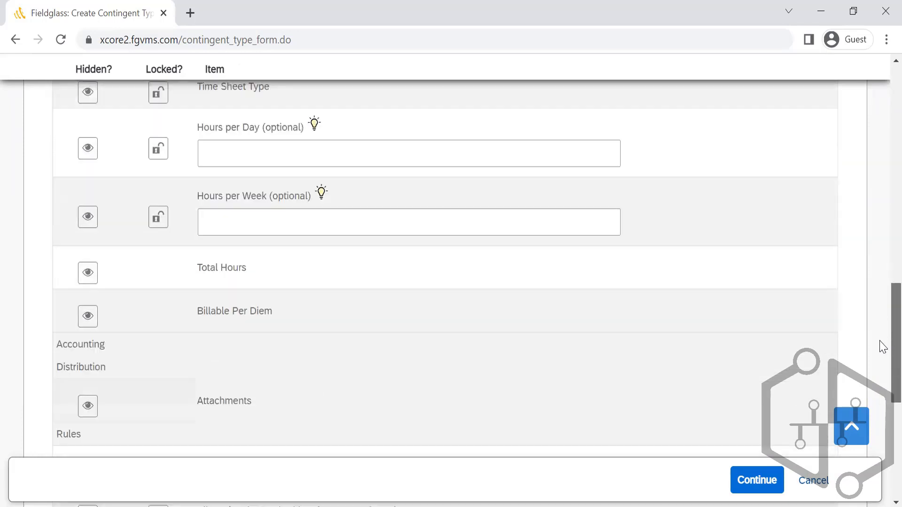
scroll(883, 358, "down", 6)
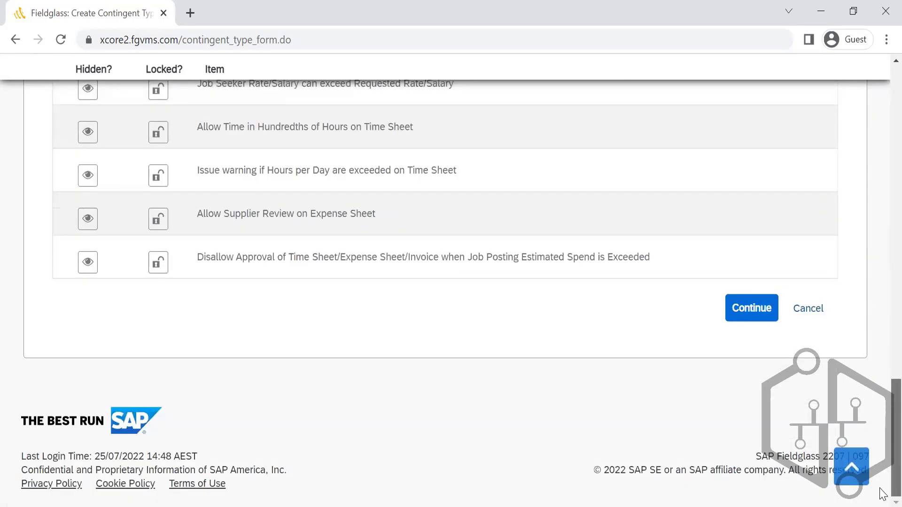
scroll(880, 447, "up", 3)
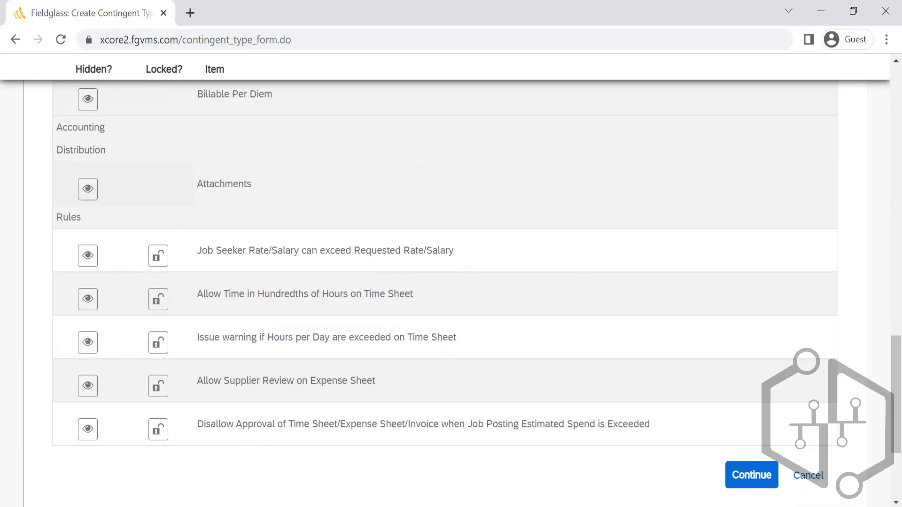
left_click(758, 476)
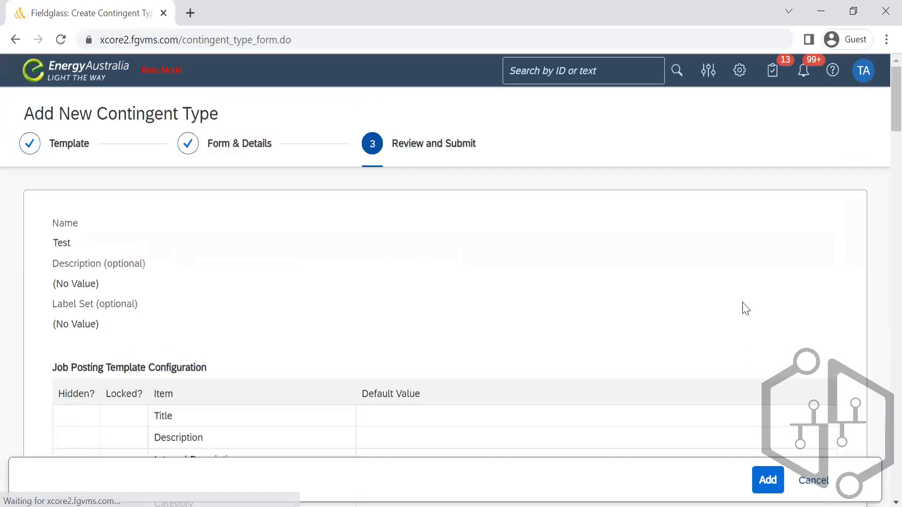
Review the Test contingent type's configuration summary and cancel its creation without adding it
scroll(880, 357, "down", 20)
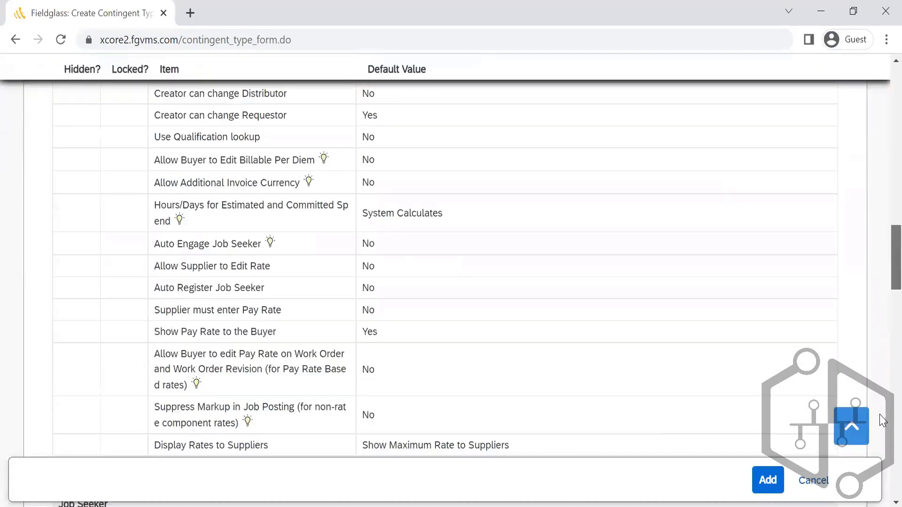
scroll(880, 421, "down", 15)
scroll(880, 221, "up", 12)
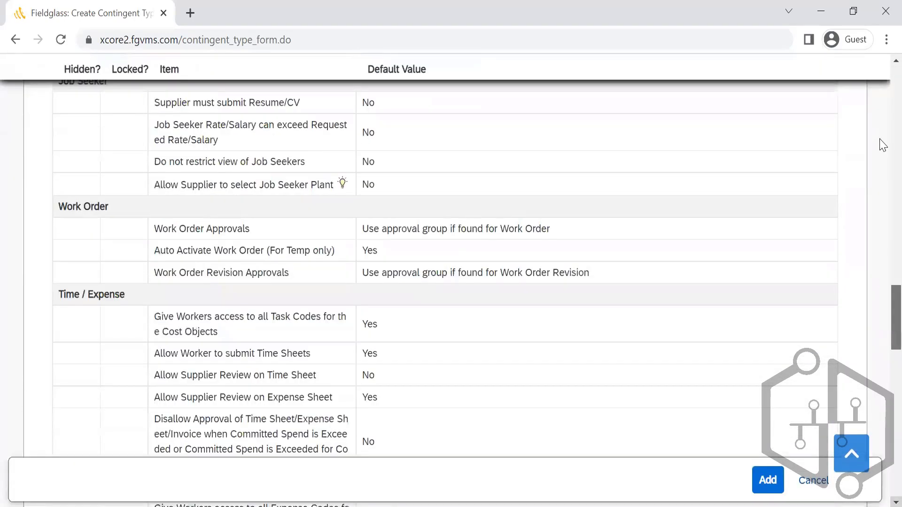
scroll(881, 143, "up", 15)
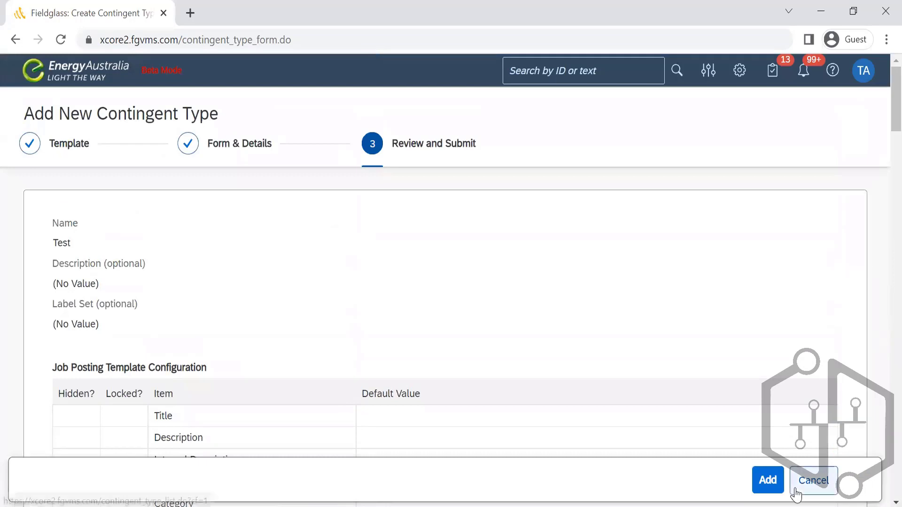
left_click(799, 481)
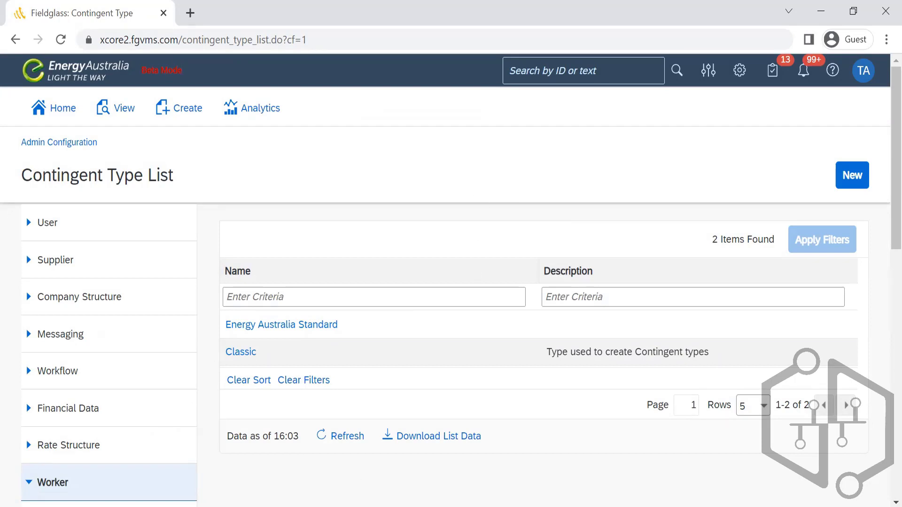
Switch to the Notepad notes and insert blank lines after the Custom line and the Template Designing heading
mouse_move(610, 505)
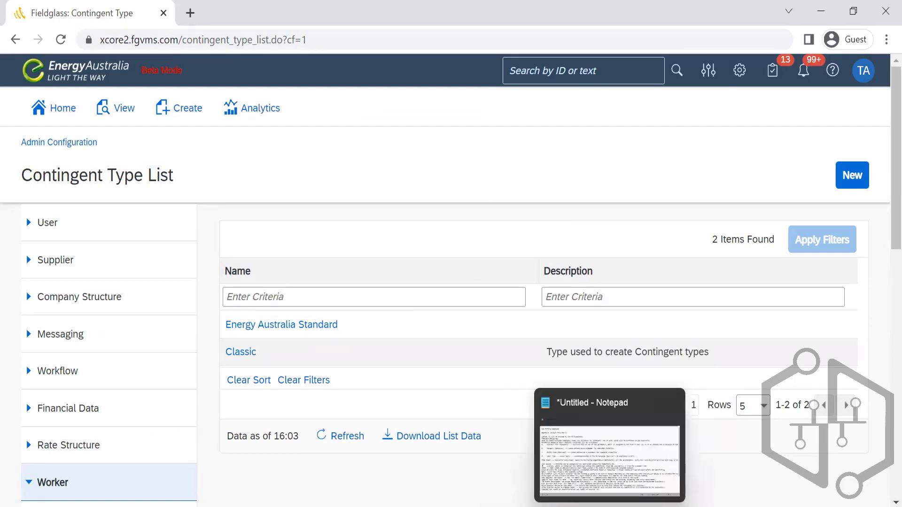
left_click(611, 442)
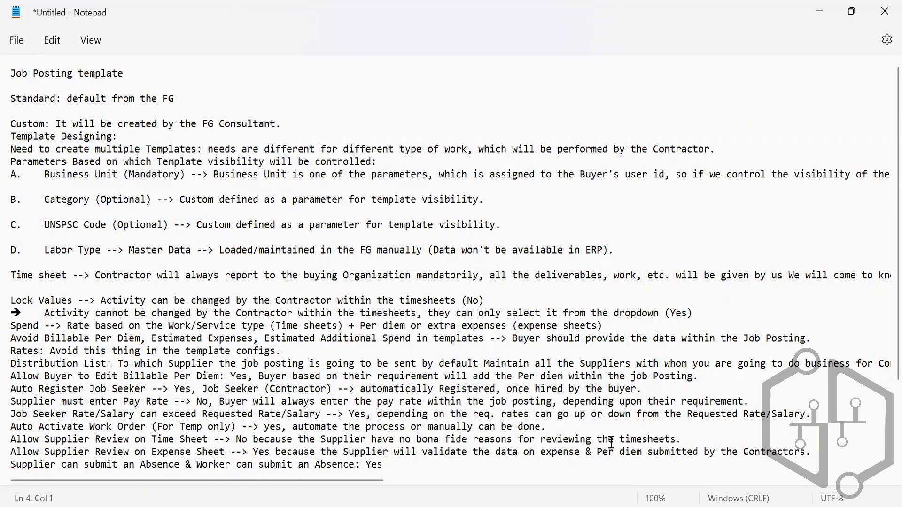
left_click(297, 124)
key("Return")
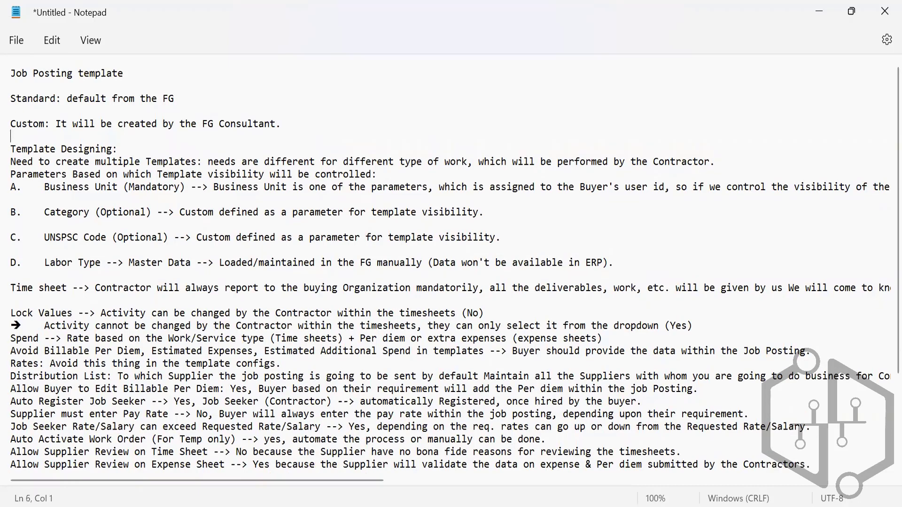
left_click(123, 151)
key("Return")
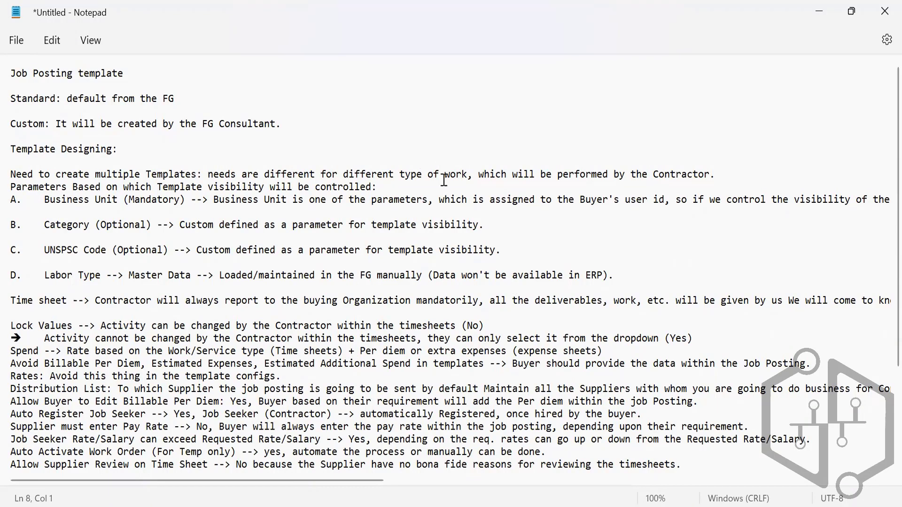
Highlight the reason for multiple templates, and add blank lines after that sentence and after the template visibility parameters heading
left_click(469, 174)
left_click_drag(468, 174, 213, 176)
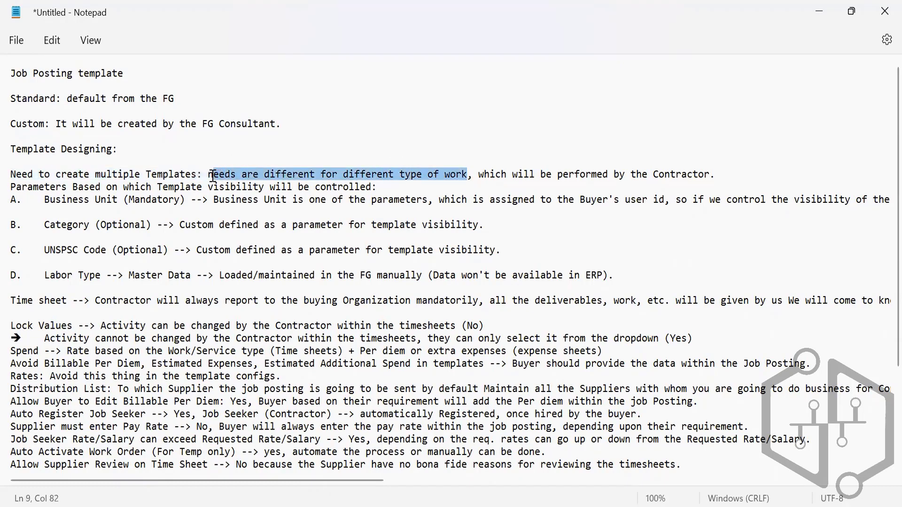
left_click(737, 170)
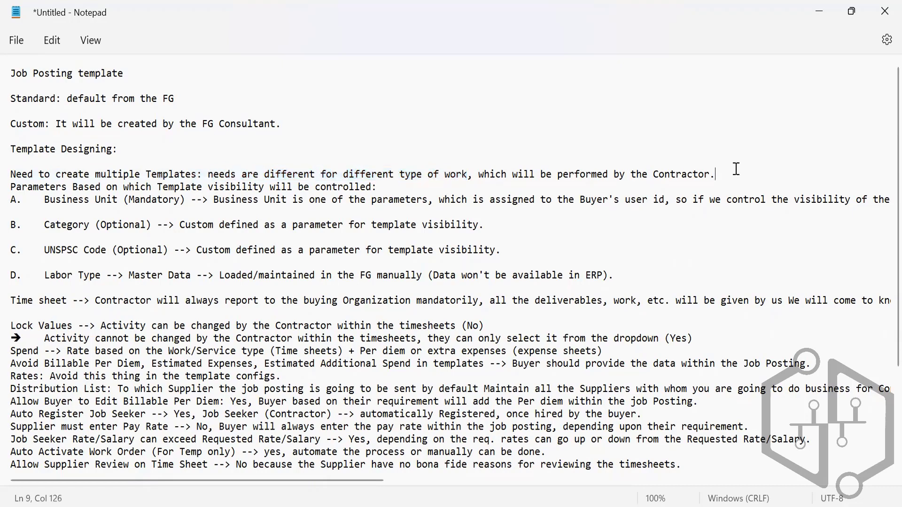
key("Return")
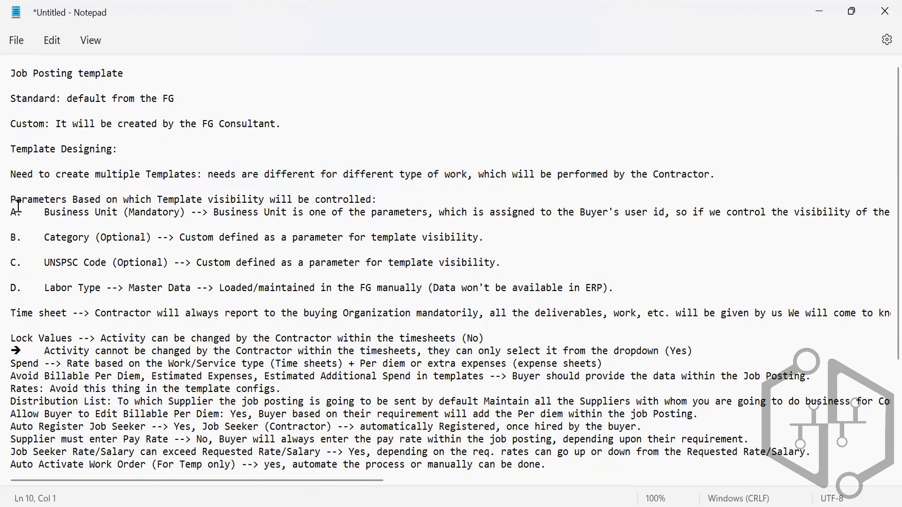
left_click(385, 199)
key("Return")
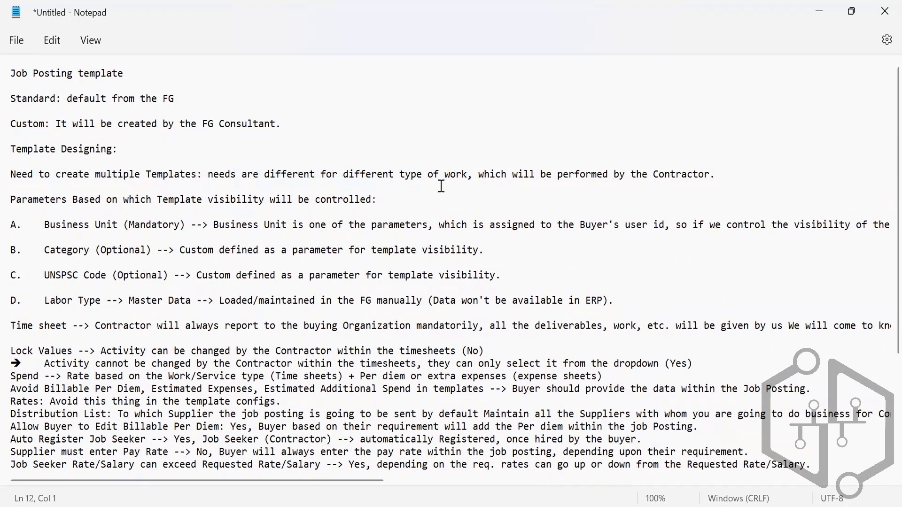
Reduce the notes' zoom to 80% and highlight the full Business Unit (Mandatory) parameter description
left_click_drag(118, 225, 40, 222)
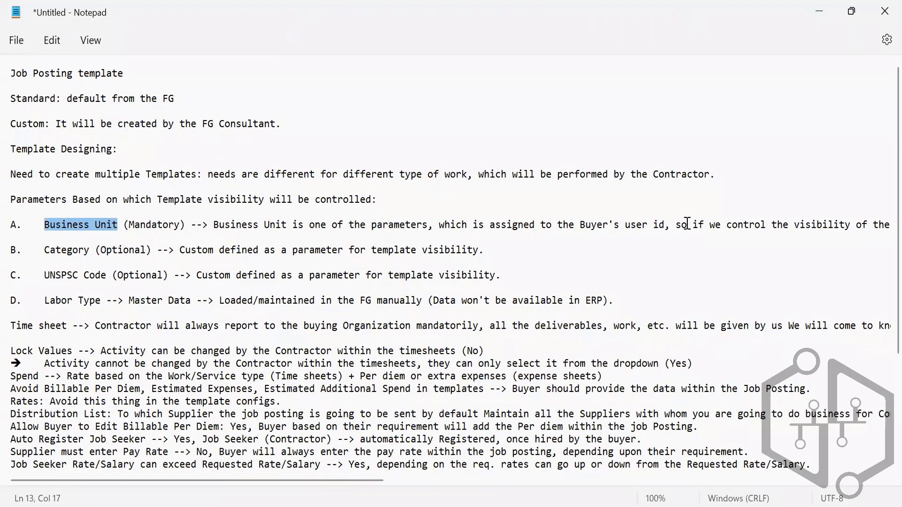
scroll(687, 224, "down", 1)
scroll(687, 224, "down", 1)
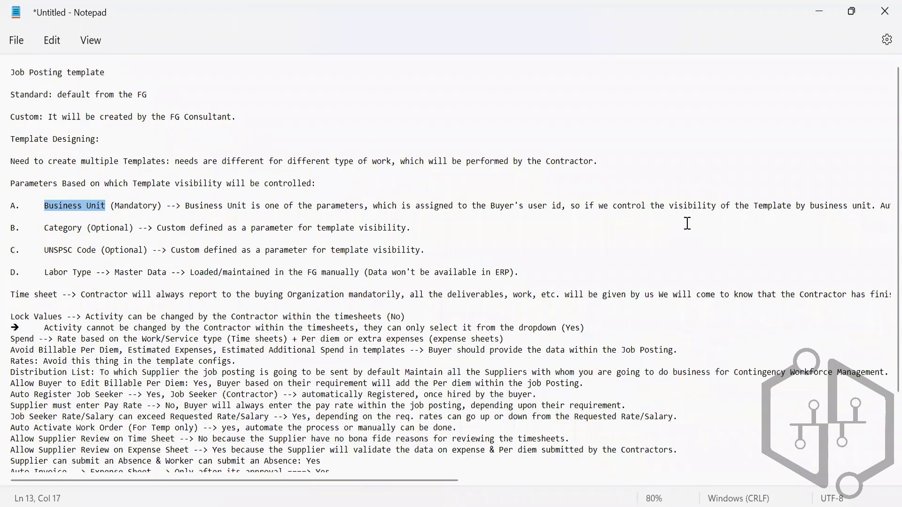
left_click(724, 245)
left_click_drag(43, 207, 301, 212)
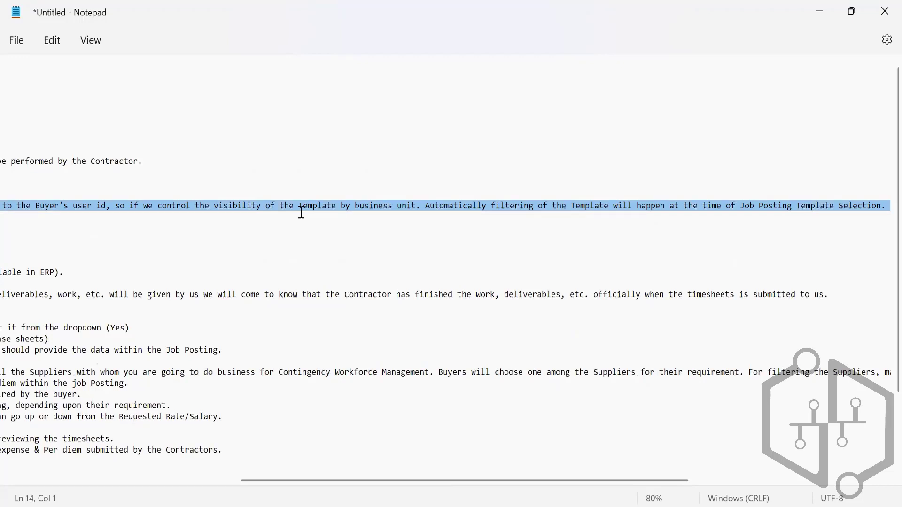
Go back to the start of the parameter lines and read the Category and UNSPSC Code parameters, highlighting UNSPSC Code (Optional)
key("Left")
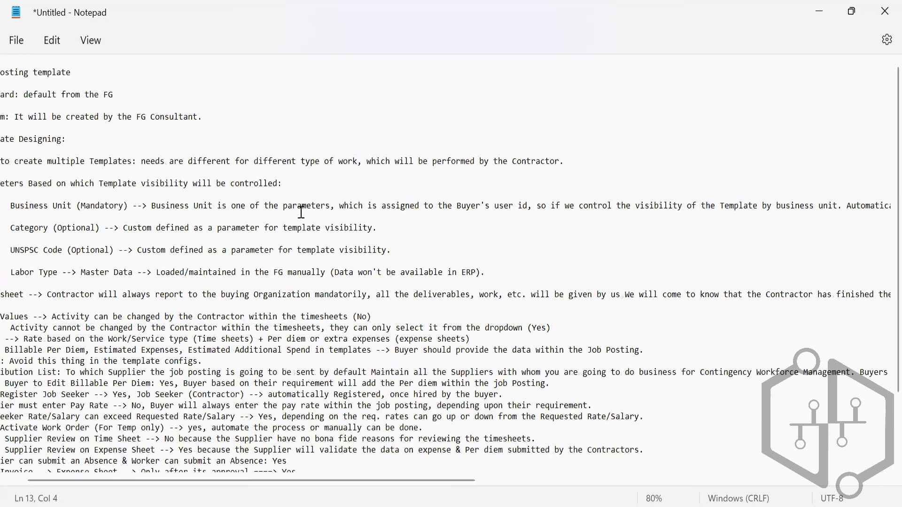
key("Left")
key("Left")
key("Left")
key("Left")
key("Left")
key("Left")
key("Left")
key("Left")
key("Left")
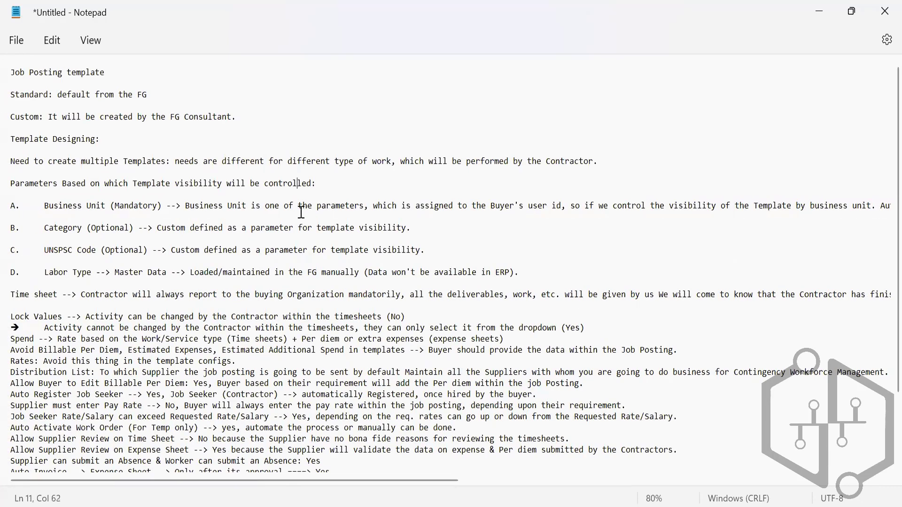
left_click(55, 229)
left_click_drag(44, 249, 151, 254)
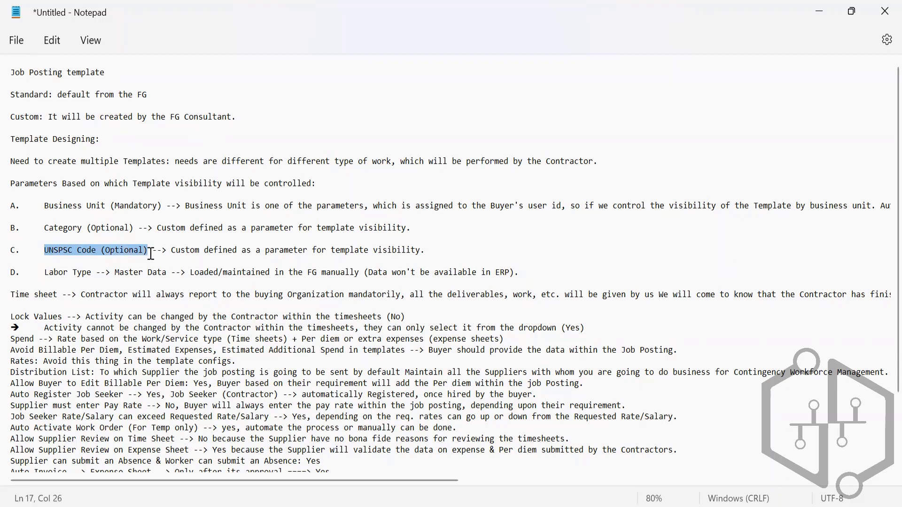
left_click(433, 245)
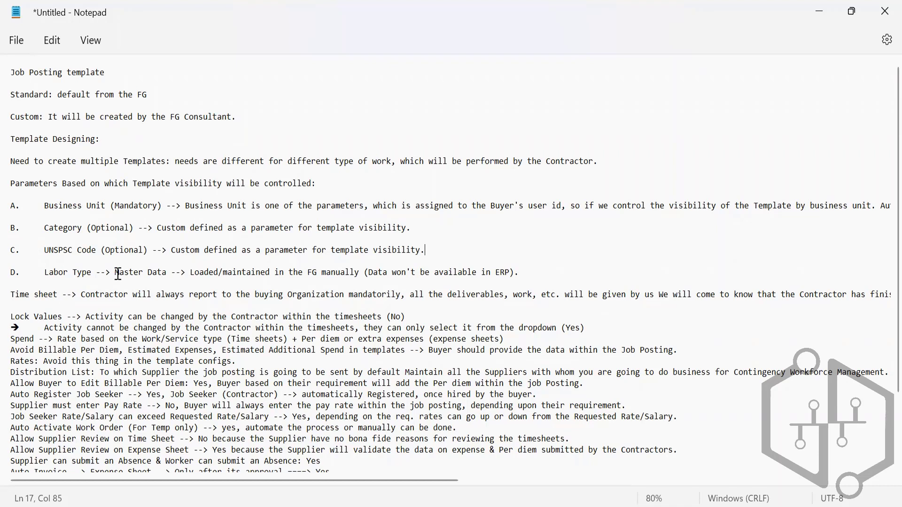
Switch back to Fieldglass, open the Labour Type list from the admin configuration's Company Structure and look over its entries
key("alt+Tab")
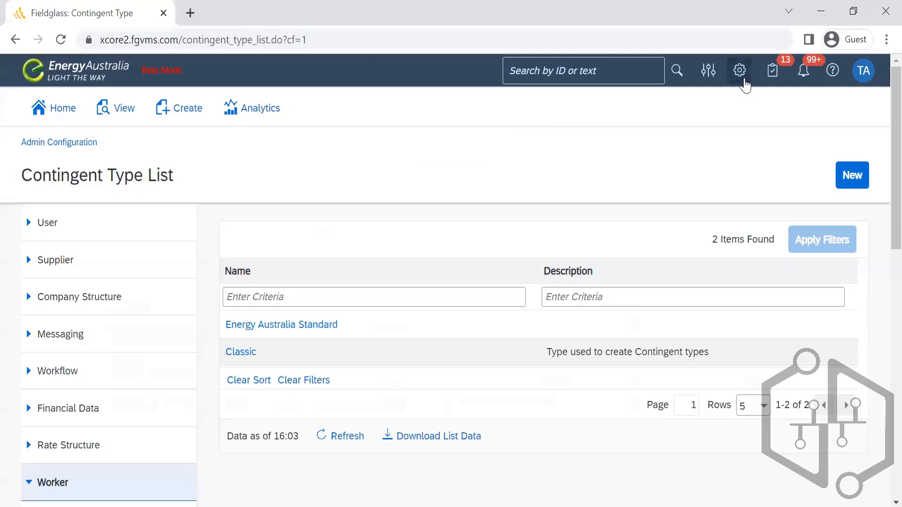
left_click(745, 80)
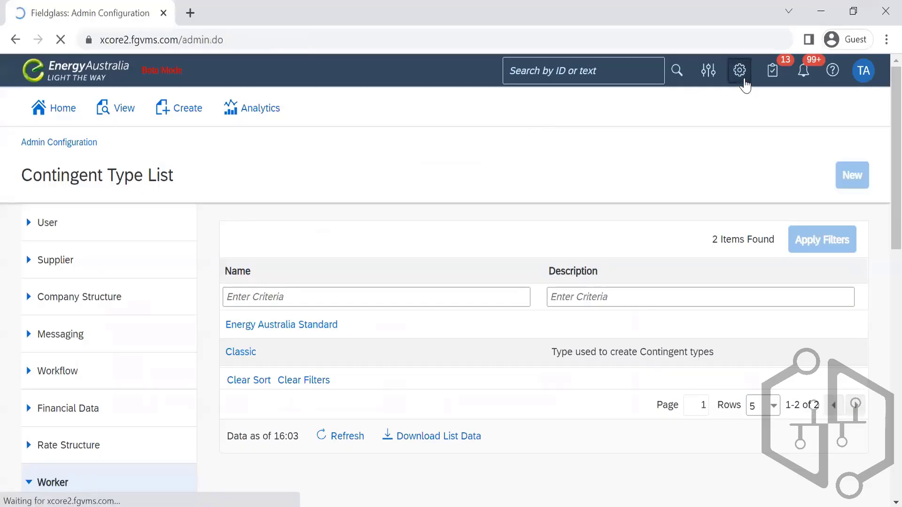
scroll(881, 235, "down", 3)
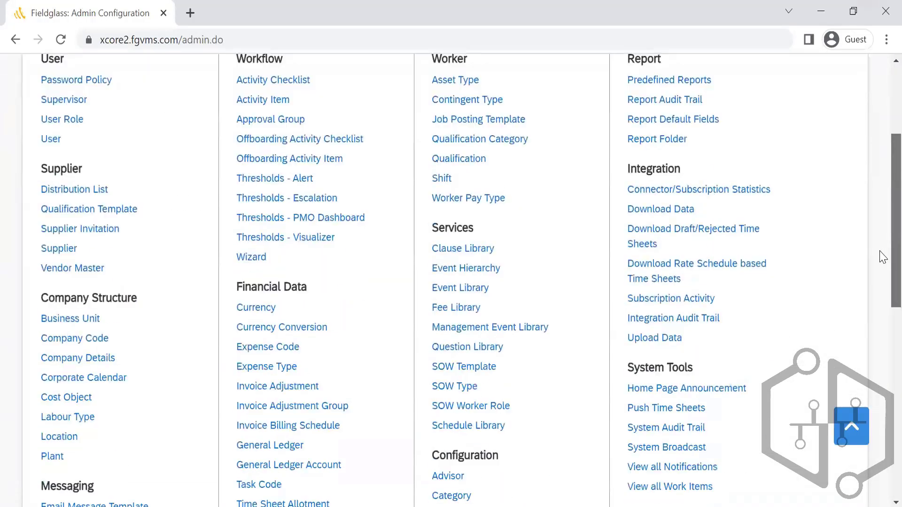
scroll(882, 256, "down", 2)
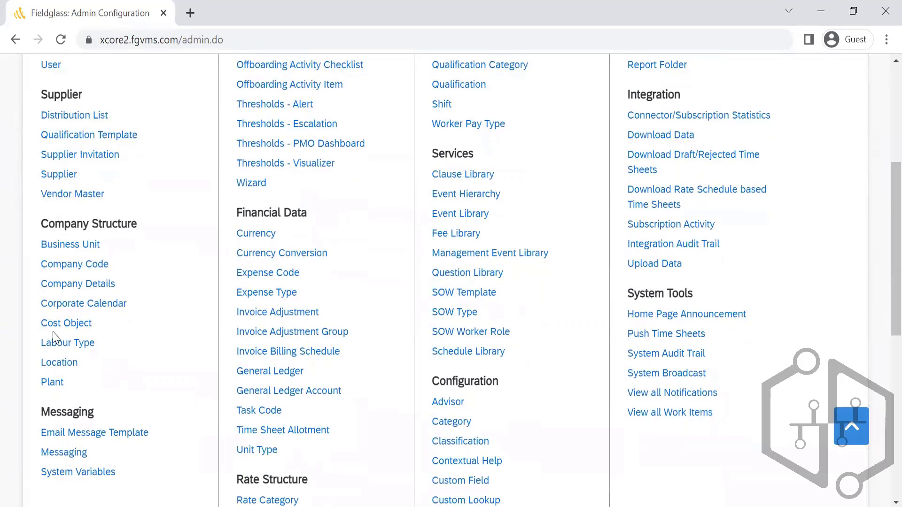
left_click(58, 347)
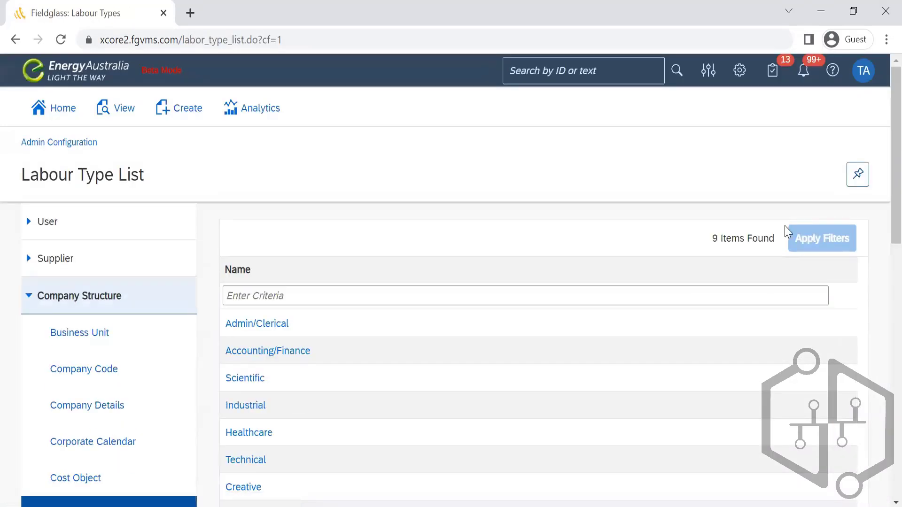
scroll(880, 148, "down", 3)
scroll(882, 232, "down", 2)
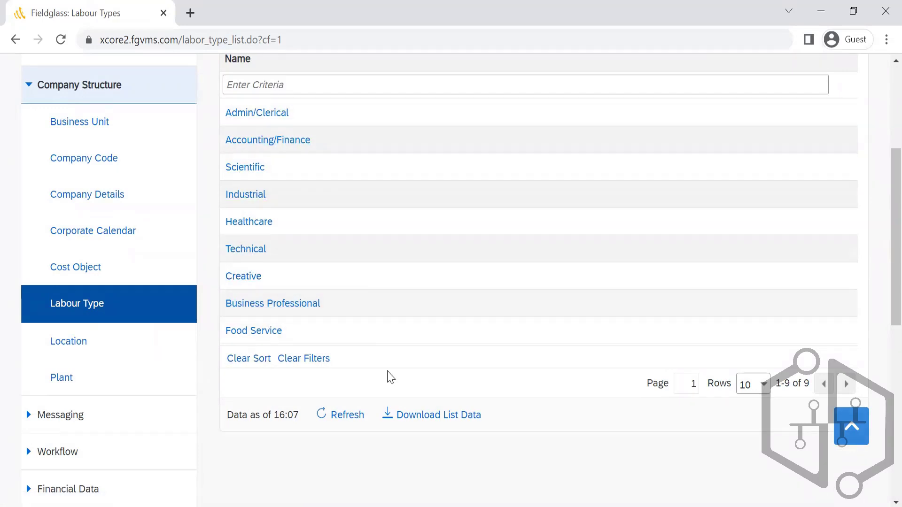
Switch to the Notepad notes, read the Labor Type parameter and highlight the full Time sheet description
key("alt+Tab")
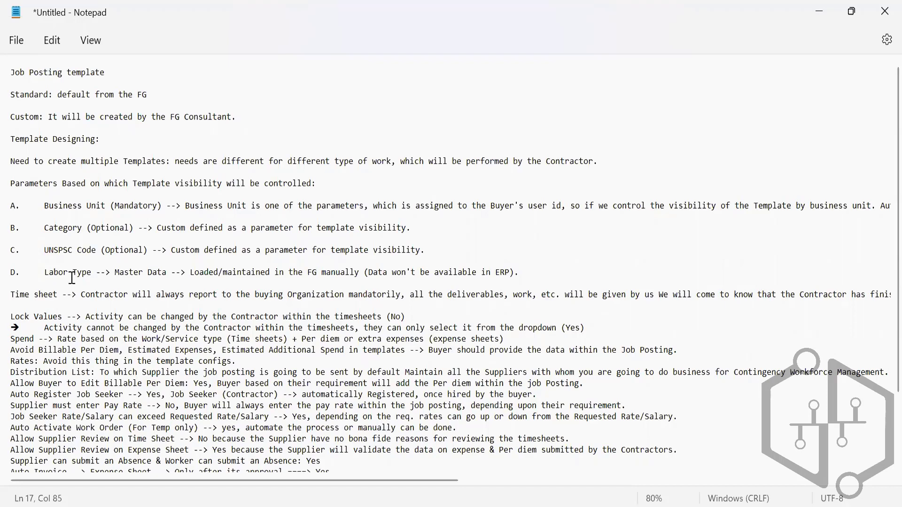
left_click_drag(79, 297, 356, 305)
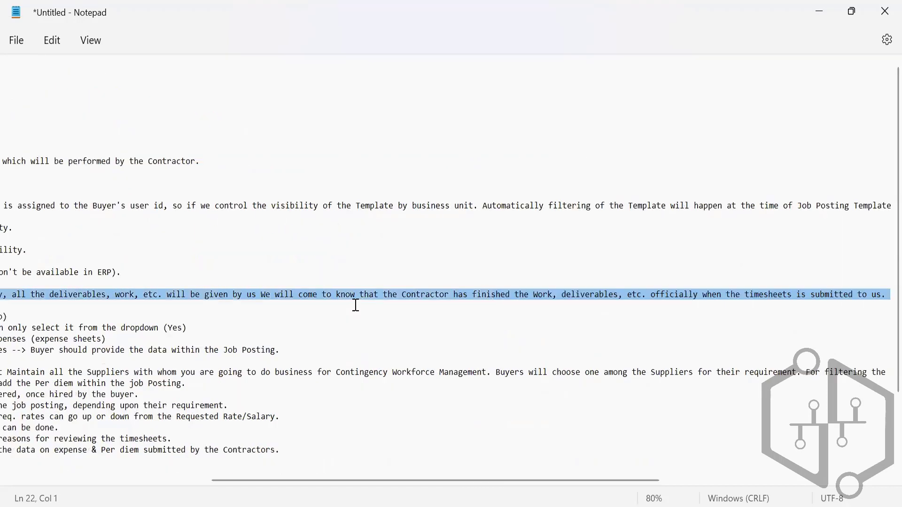
key("Left")
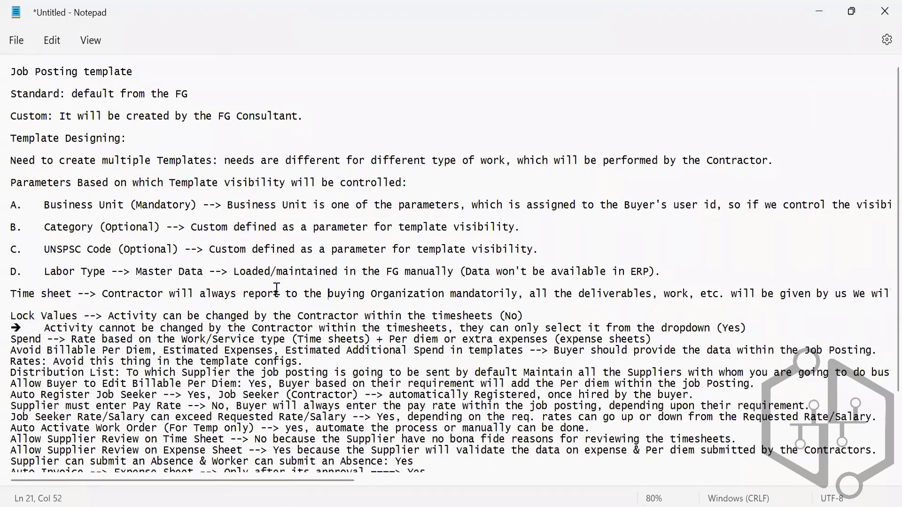
Split the Time sheet description after "mandatorily," and "etc.", and the Business Unit description after "user id," and "business unit.", into shorter lines
key("Right")
key("Right")
key("Right")
key("Right")
key("Right")
key("Right")
key("Right")
key("Right")
key("Right")
key("Right")
key("Right")
key("Right")
key("Right")
key("Right")
key("Right")
key("Right")
key("Right")
key("Right")
key("Right")
key("Right")
key("Right")
key("Right")
key("Right")
key("Right")
key("Right")
key("Right")
key("Right")
key("Right")
key("Right")
key("Right")
key("Right")
key("Right")
key("Right")
key("Right")
key("Right")
key("Right")
key("Right")
key("Right")
key("Right")
key("Right")
key("Right")
key("Right")
key("Right")
key("Right")
key("Right")
key("Right")
key("Right")
key("Right")
key("Right")
key("Right")
key("Right")
key("Right")
key("Right")
key("Right")
key("Right")
key("Left")
key("Left")
key("Left")
key("Left")
key("Left")
key("Left")
key("Left")
key("Left")
key("Left")
key("Right")
key("Right")
key("Right")
key("Right")
key("Right")
key("Right")
key("Right")
key("Right")
key("Right")
key("Right")
key("Right")
key("Right")
key("Right")
key("Right")
key("Right")
key("Right")
key("Right")
key("Right")
key("Right")
key("Right")
key("Right")
key("Right")
key("Right")
key("Right")
key("Right")
key("Right")
key("Right")
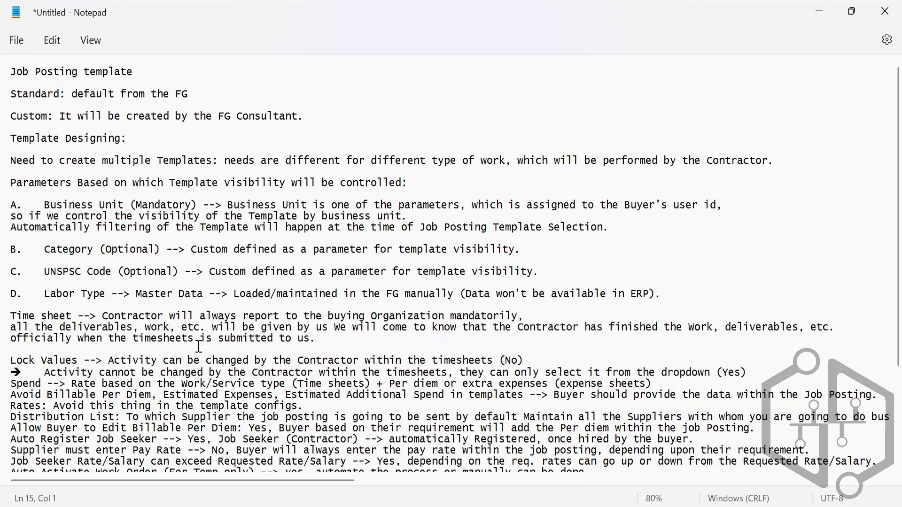
Add a blank line after each of the Lock Values, "Activity cannot be changed" and Spend notes
left_click(531, 358)
key("Return")
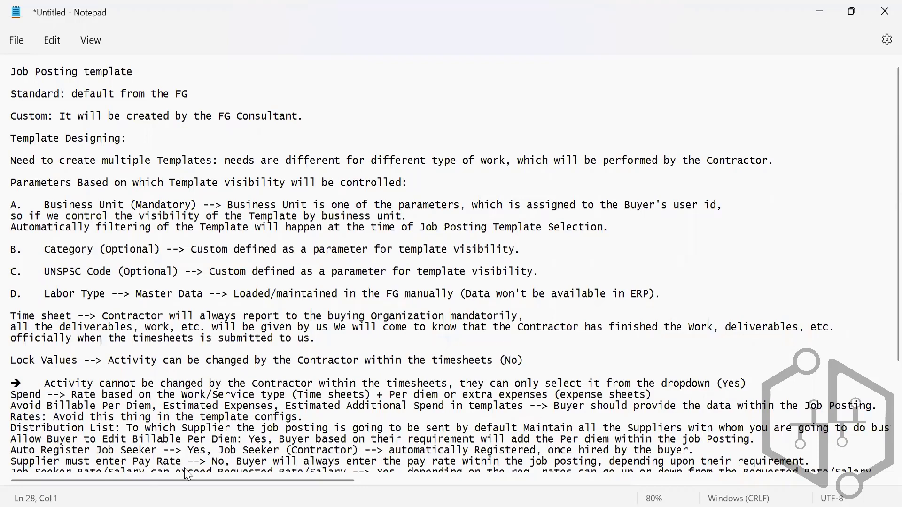
left_click(758, 382)
key("Return")
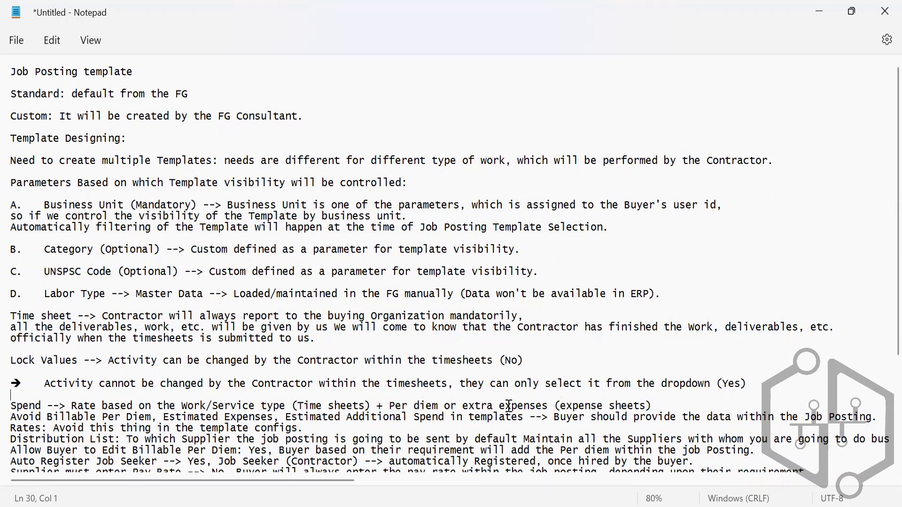
left_click(654, 404)
key("Return")
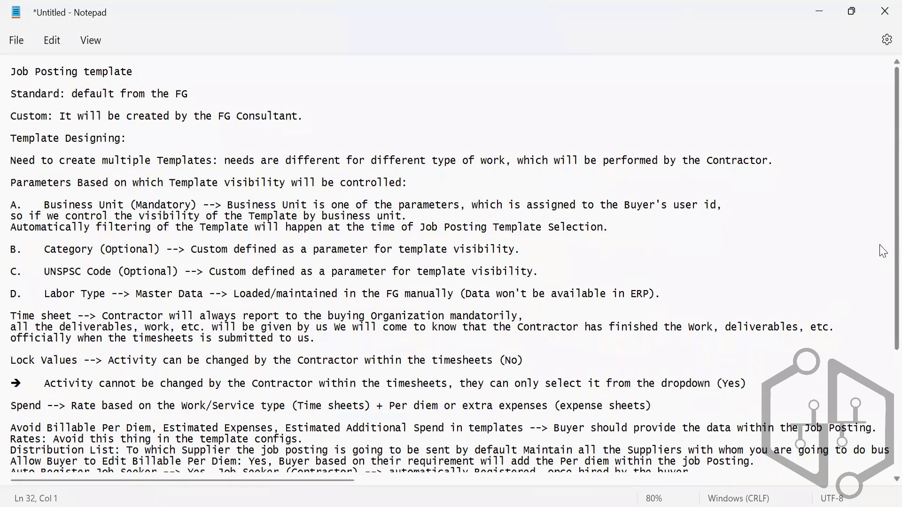
Add a blank line after the Avoid Billable Per Diem note and another after the Rates note
scroll(883, 251, "down", 5)
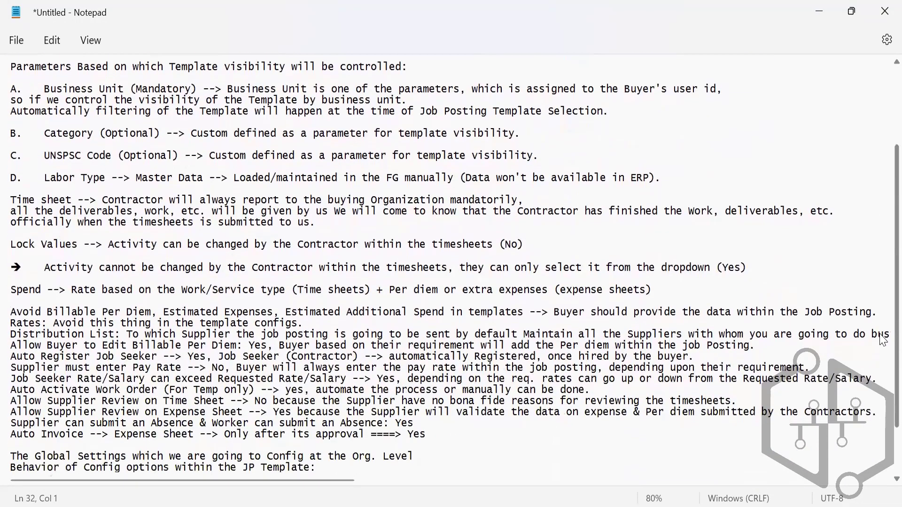
scroll(884, 356, "down", 1)
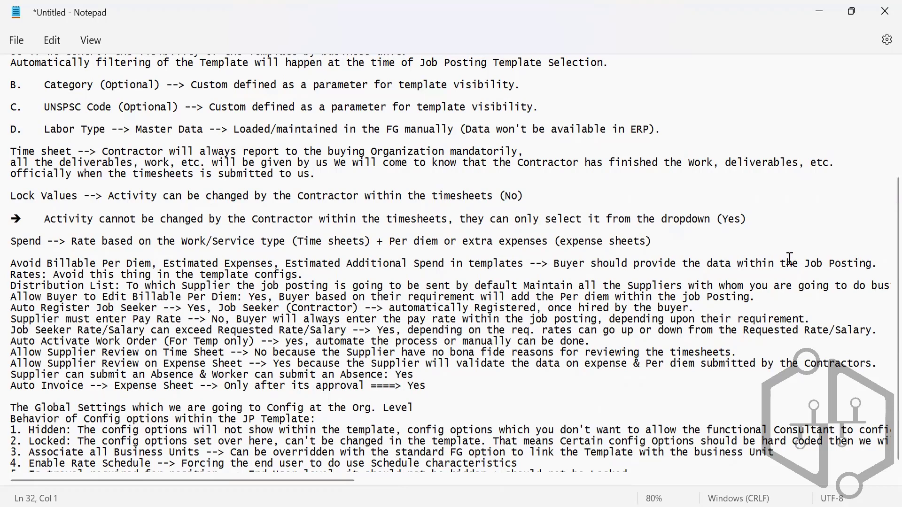
left_click(883, 264)
key("Return")
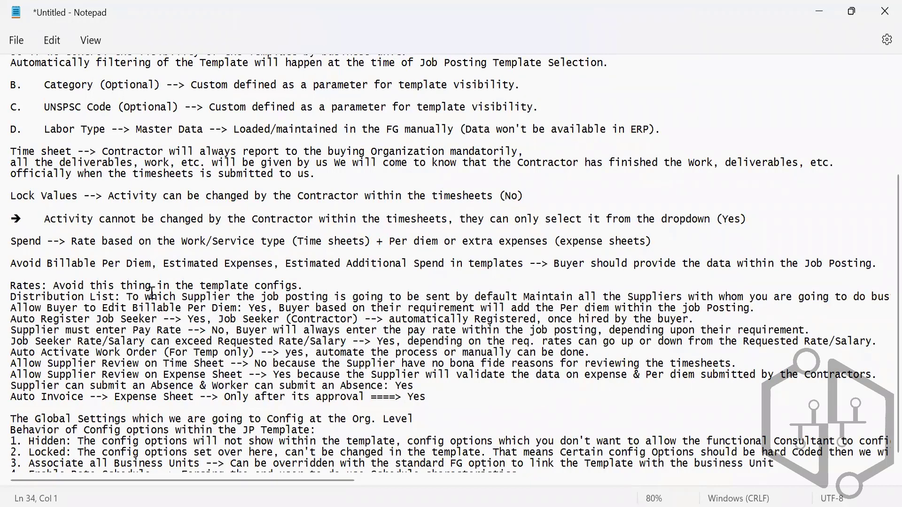
left_click(323, 283)
key("BackSpace")
type(".")
key("Return")
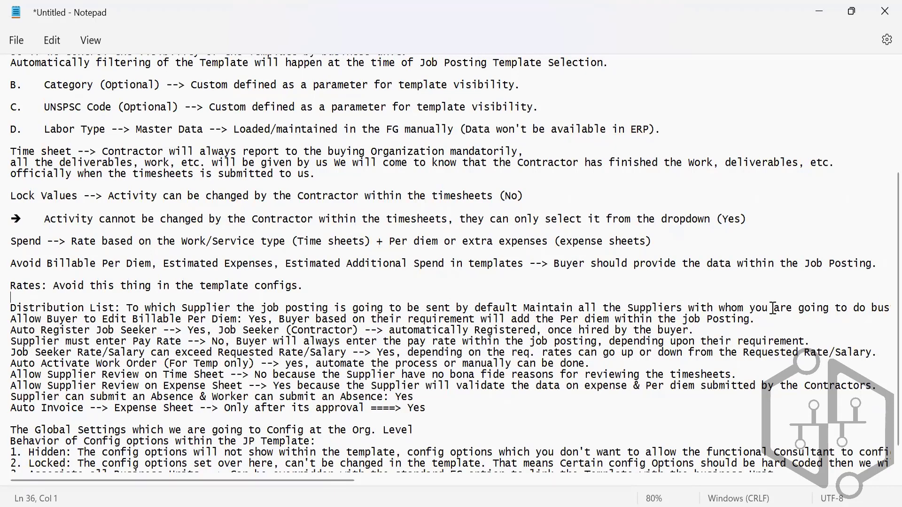
Read along the long Distribution List description and split it into a new line after "by default Maintain"
left_click(868, 310)
key("Right")
key("Right")
key("Right")
key("Right")
key("Right")
key("Right")
key("Right")
key("Right")
key("Right")
key("Right")
key("Right")
key("Right")
key("Right")
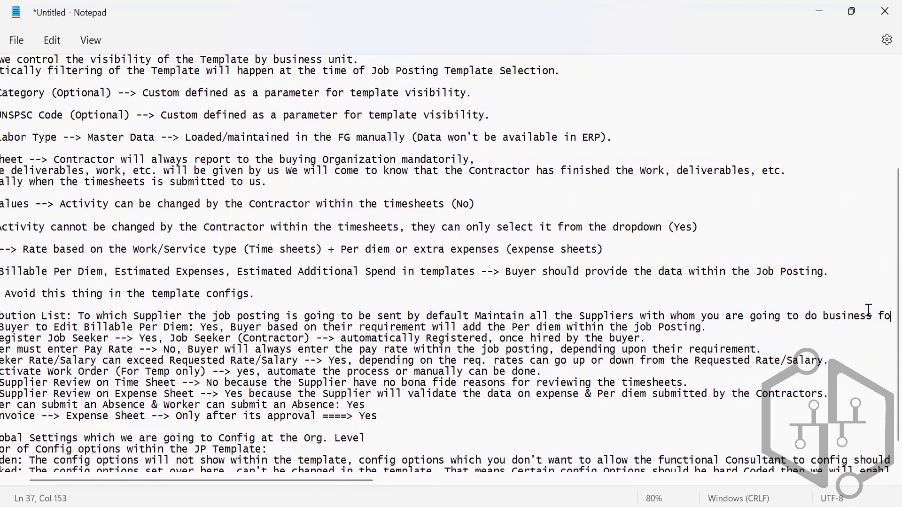
key("Right")
key("Right")
key("Right")
key("Right")
key("Right")
key("Right")
key("Right")
key("Right")
key("Right")
key("Right")
key("Right")
key("Right")
key("Right")
key("Right")
key("Right")
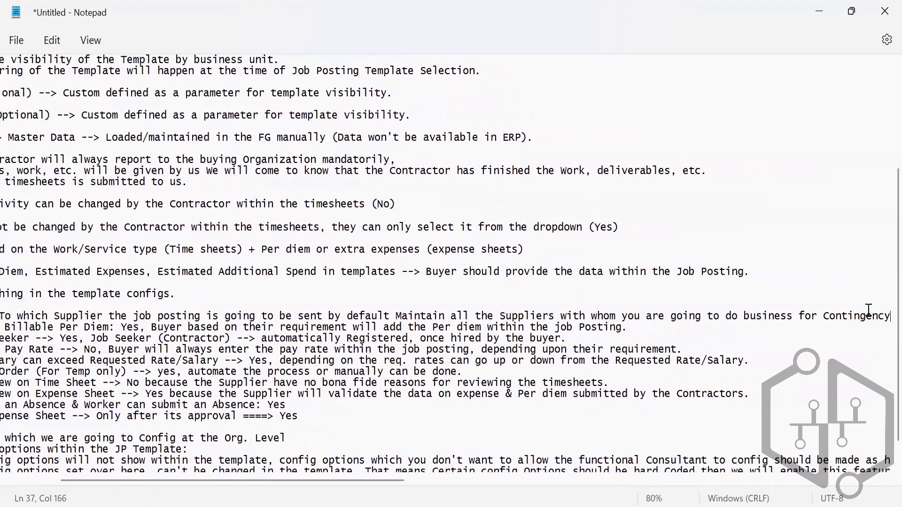
key("Right")
key("Right")
key("Right")
key("Right")
key("Right")
key("Right")
key("Right")
key("Right")
key("Right")
key("Right")
key("Right")
key("Right")
key("Right")
key("Right")
key("Right")
key("Right")
key("Right")
key("Right")
key("Right")
key("Right")
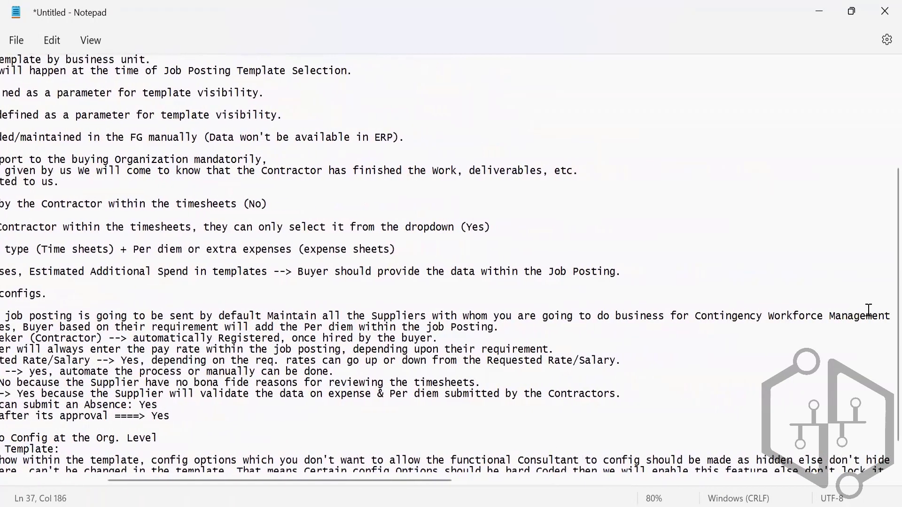
key("Left")
key("Left")
key("Left")
key("Left")
key("Left")
key("Left")
key("Left")
key("Left")
key("Left")
key("Left")
key("Left")
key("Left")
key("Left")
key("Left")
key("Left")
key("Left")
key("Left")
key("Left")
key("Left")
key("Left")
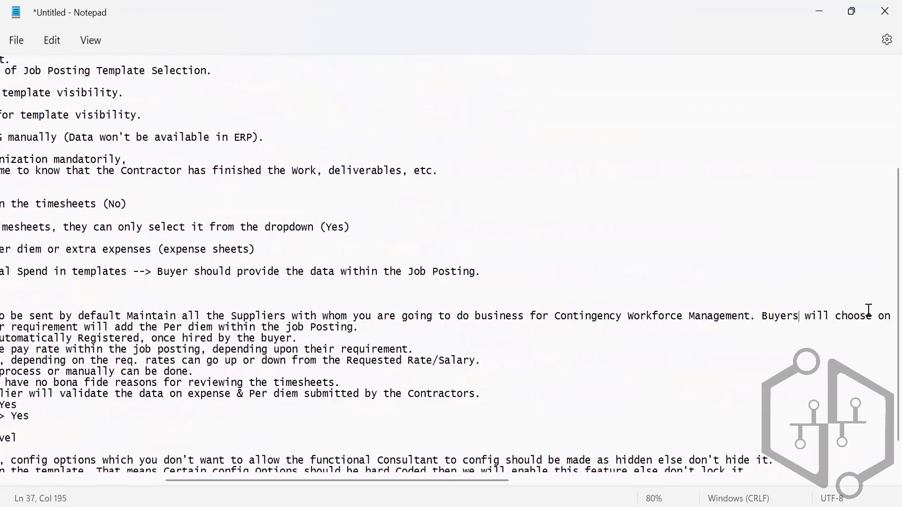
key("Left")
key("Left")
key("Left")
key("Left")
key("Left")
key("Left")
key("Left")
key("Left")
key("Left")
key("Left")
key("Left")
key("Left")
key("Left")
key("Left")
key("Left")
key("Left")
key("Left")
key("Left")
key("Left")
key("Left")
key("Left")
key("Left")
key("Left")
key("Left")
key("Left")
key("Left")
key("Left")
key("Left")
key("Left")
key("Left")
key("Left")
key("Left")
key("Left")
key("Left")
key("Left")
key("Left")
key("Left")
key("Left")
key("Left")
key("Left")
key("Left")
key("Return")
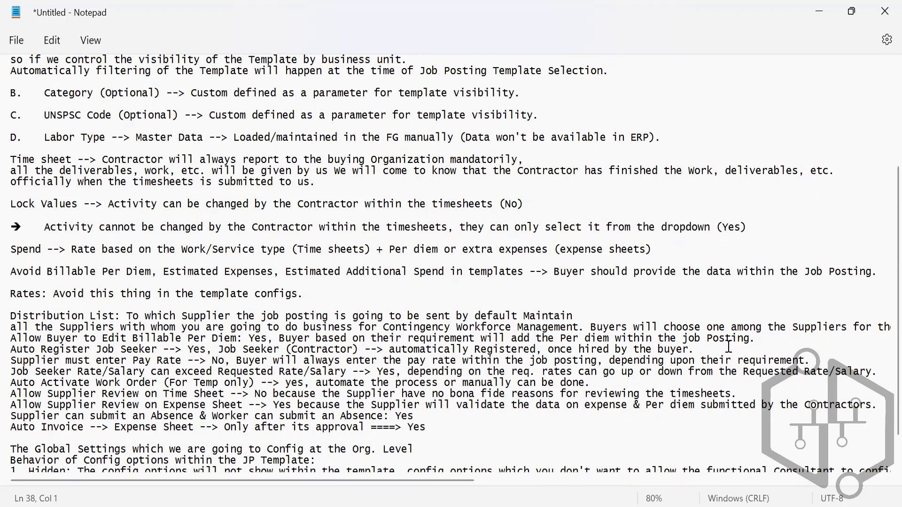
Add a blank line after the Allow Buyer to Edit Billable Per Diem note and another after the Auto Register Job Seeker note
left_click(757, 338)
key("Return")
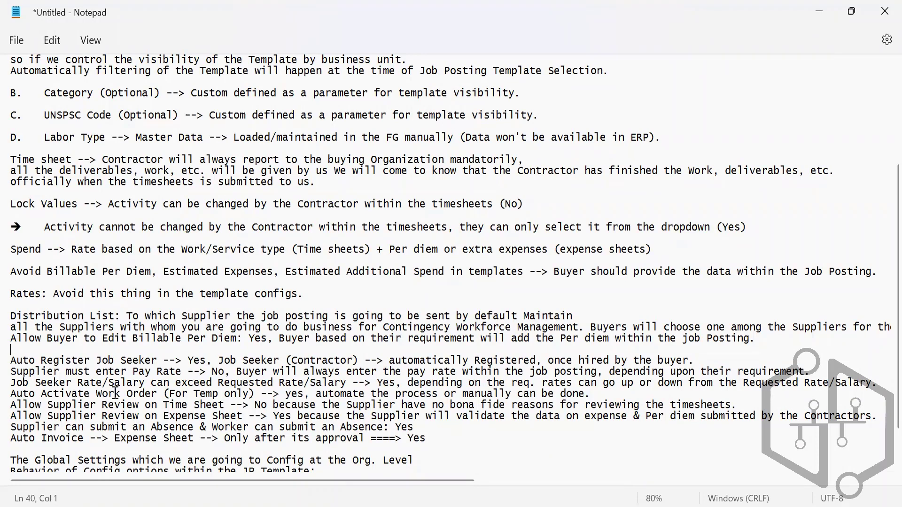
left_click(705, 362)
key("Return")
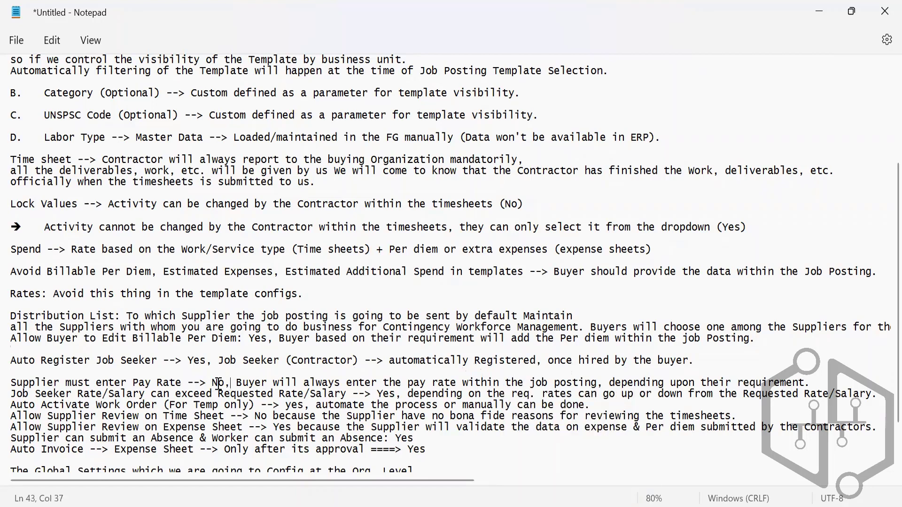
Highlight "Supplier must enter Pay Rate --> No," for reading and add a blank line after that note
left_click_drag(233, 384, 14, 395)
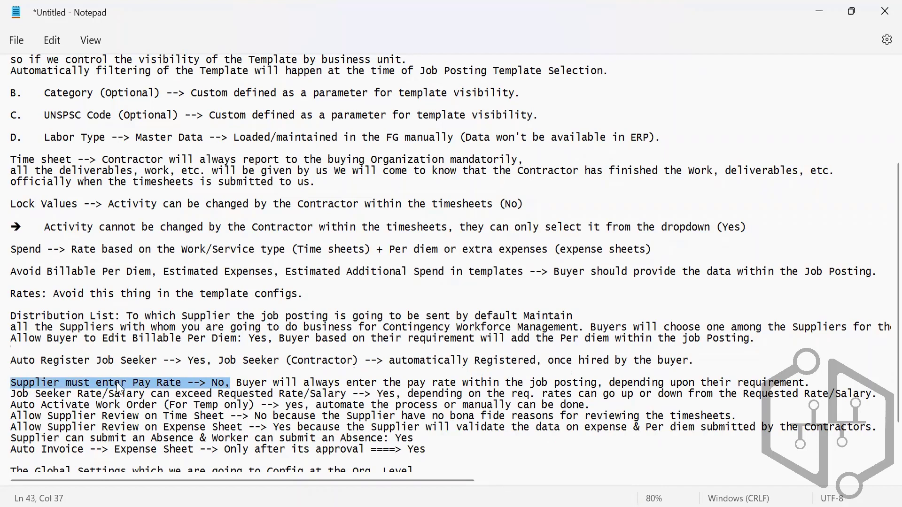
left_click(258, 373)
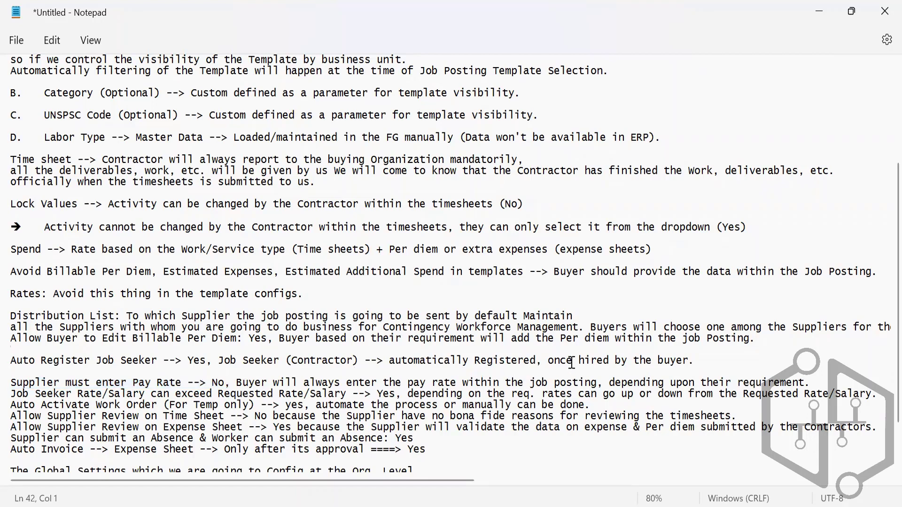
left_click(819, 385)
key("Return")
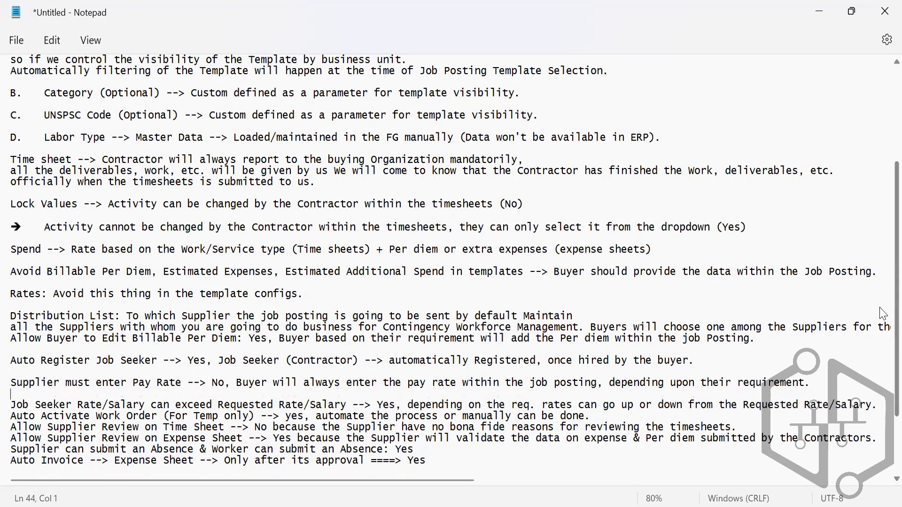
Add a blank line after the Job Seeker Rate/Salary note and another after the Auto Activate Work Order note
scroll(884, 314, "down", 3)
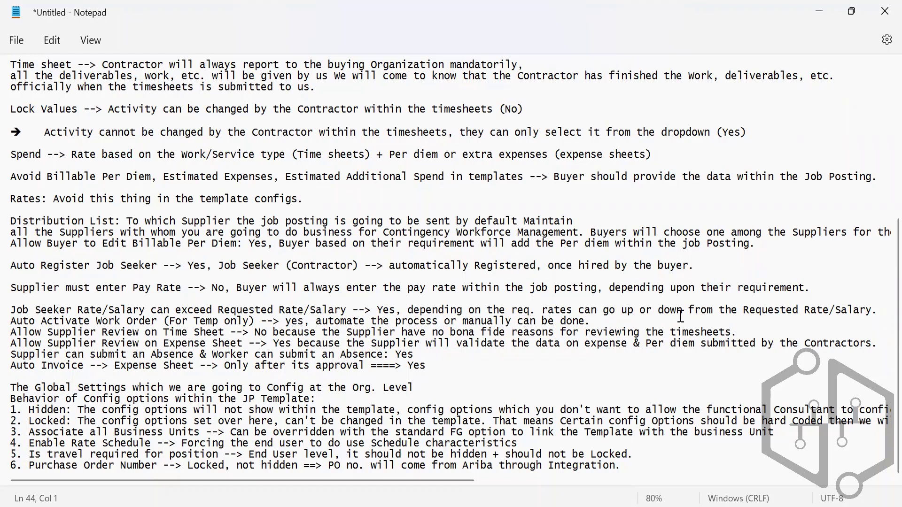
left_click(882, 308)
key("Return")
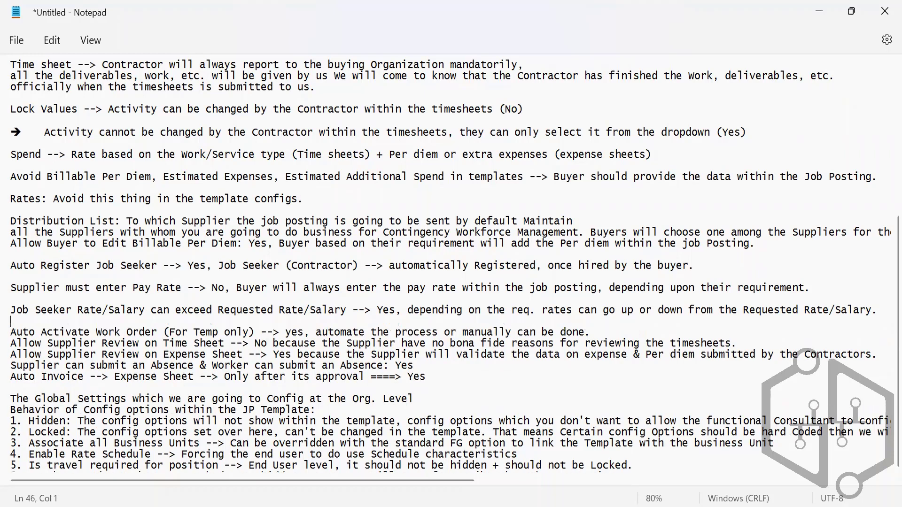
left_click(601, 336)
key("Return")
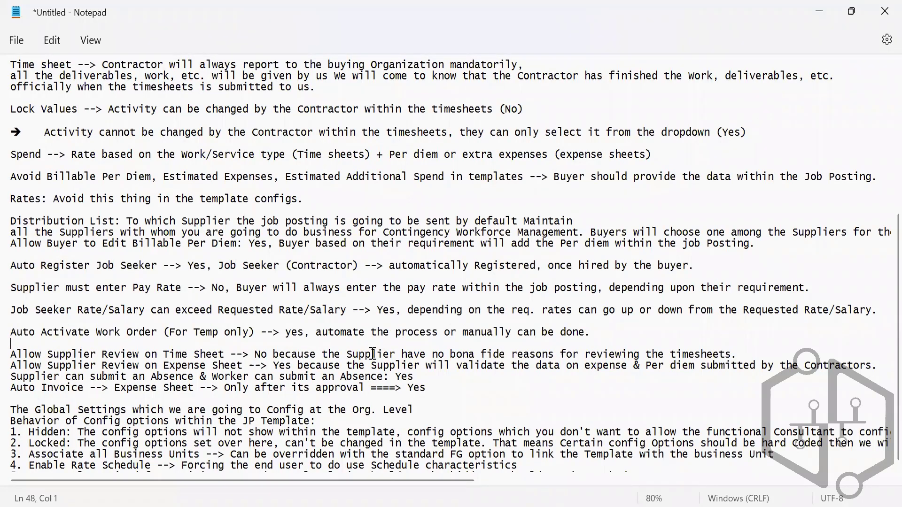
Add a blank line after each of the Supplier Review on Time Sheet, Supplier Review on Expense Sheet and Absence submission notes
left_click(740, 355)
key("Return")
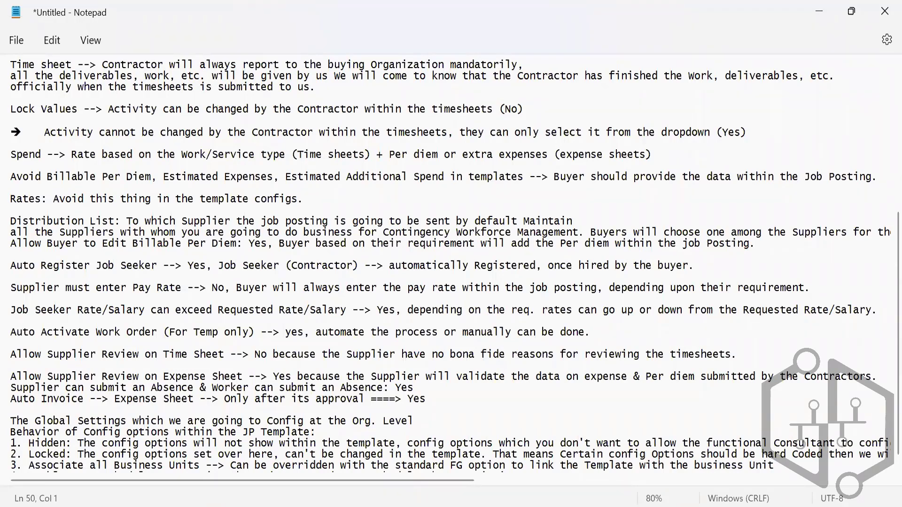
left_click(752, 354)
left_click(885, 376)
key("Return")
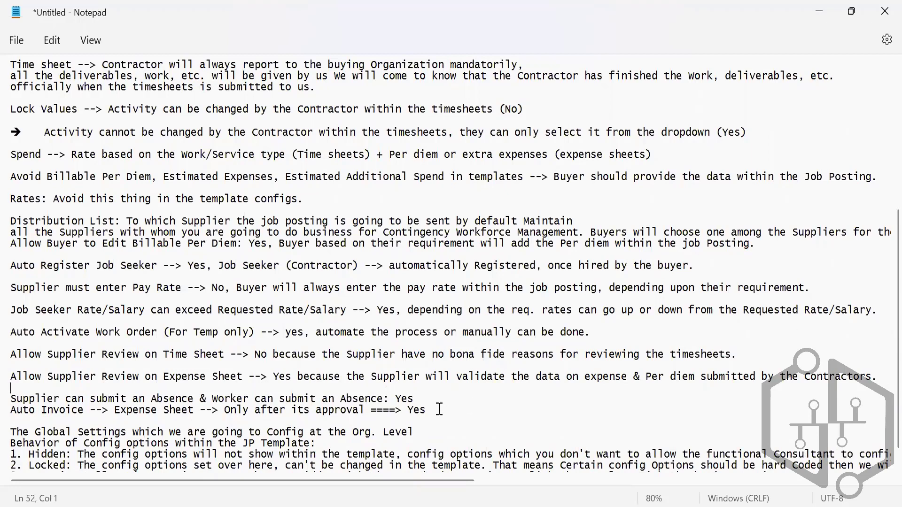
left_click(416, 398)
key("Return")
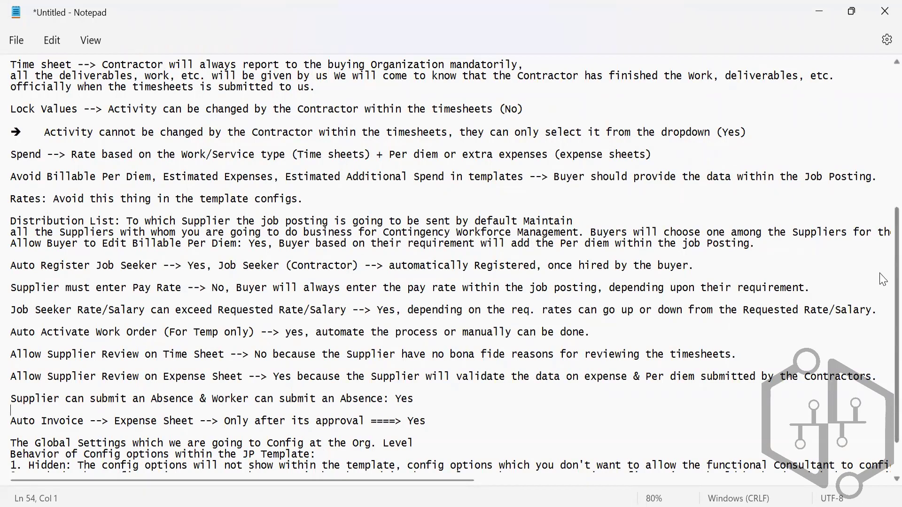
Add a blank line after the Global Settings line and another after the "Behavior of Config options within the JP Template:" heading
scroll(883, 344, "down", 2)
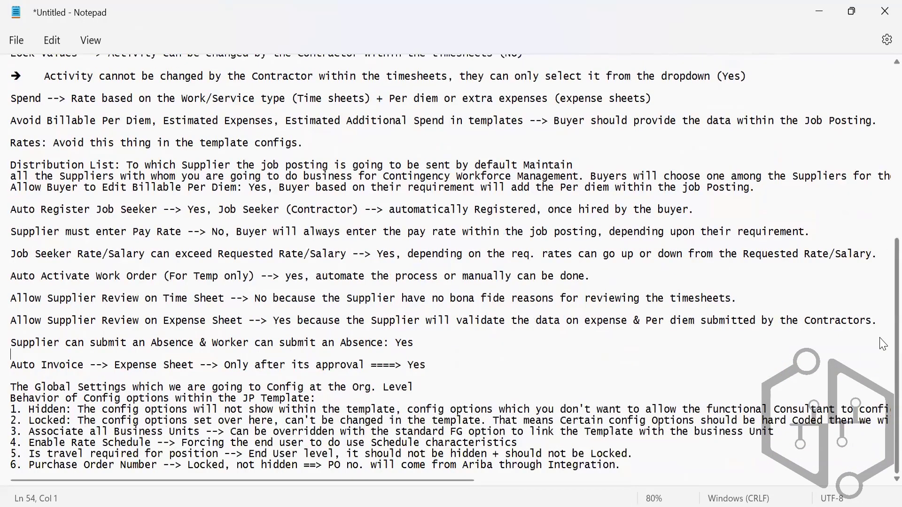
left_click(431, 367)
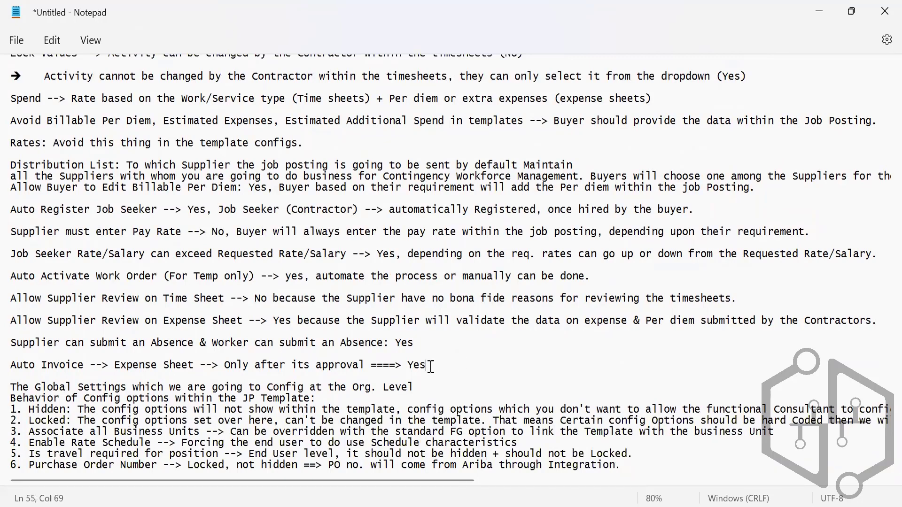
left_click(772, 97)
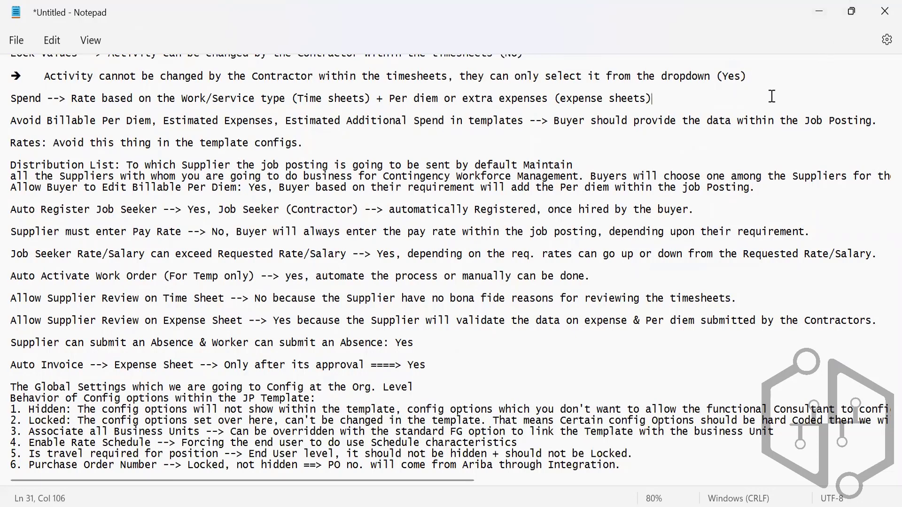
left_click(469, 369)
left_click(437, 385)
key("Return")
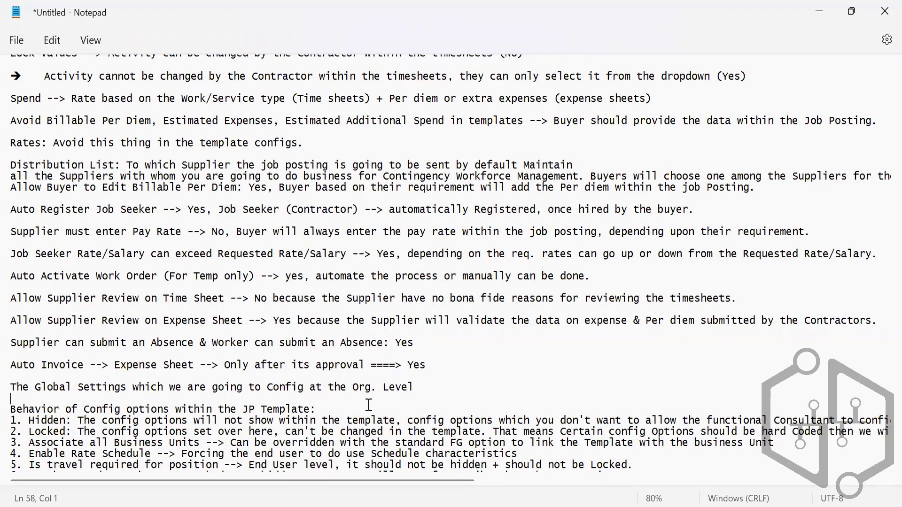
key("Down")
key("End")
key("Return")
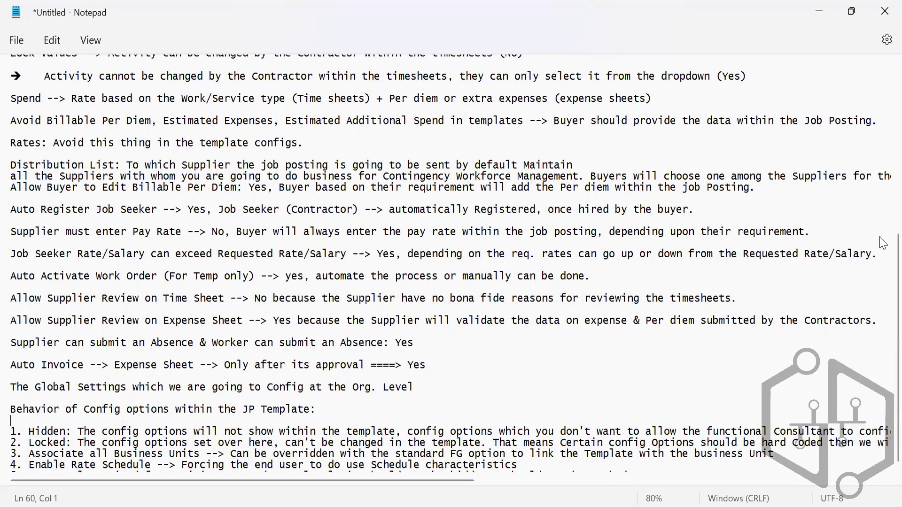
scroll(884, 261, "down", 1)
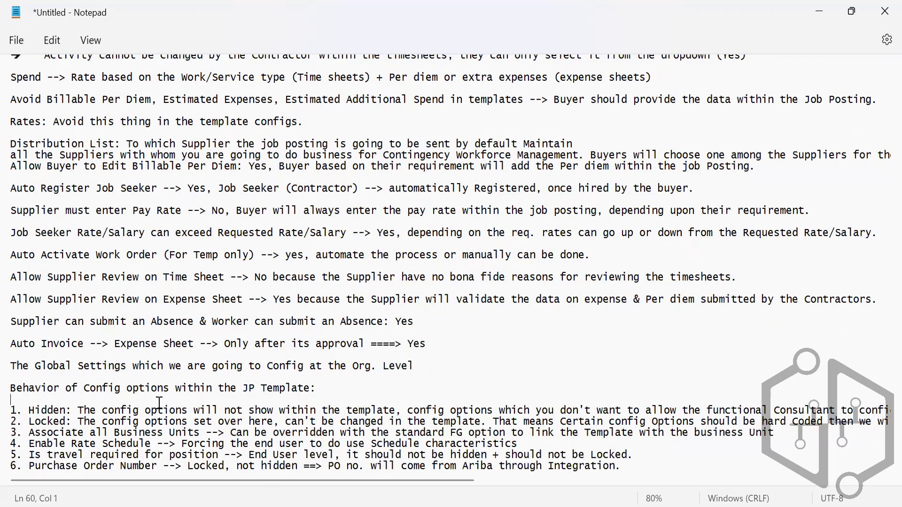
Examine the full text of the numbered Hidden config option note through to the end of its line
key("Down")
key("Right")
key("Right")
key("Right")
key("Right")
key("Right")
key("Right")
key("Right")
key("Right")
key("Right")
key("Right")
key("Right")
key("Right")
key("Right")
key("Right")
key("Right")
key("Right")
key("Right")
key("Right")
key("Right")
key("Right")
key("Right")
key("Right")
key("Right")
key("Right")
key("Right")
key("Right")
key("Right")
key("Right")
key("Right")
key("Right")
key("Right")
key("Right")
key("Right")
key("Right")
key("Right")
key("Right")
key("Right")
key("Right")
key("Right")
key("Right")
key("Right")
key("Right")
key("Right")
key("Right")
key("Right")
key("Right")
key("Right")
key("Right")
key("Right")
key("Right")
key("Right")
key("Right")
key("Right")
key("Right")
key("Right")
key("Right")
key("Right")
key("Right")
key("Right")
key("Right")
key("Right")
key("Right")
key("Right")
key("Right")
key("Right")
key("Right")
key("Right")
key("Right")
key("Right")
key("Right")
key("Right")
key("Right")
key("Right")
key("Right")
key("Right")
key("Right")
key("Right")
key("Right")
key("Right")
key("Right")
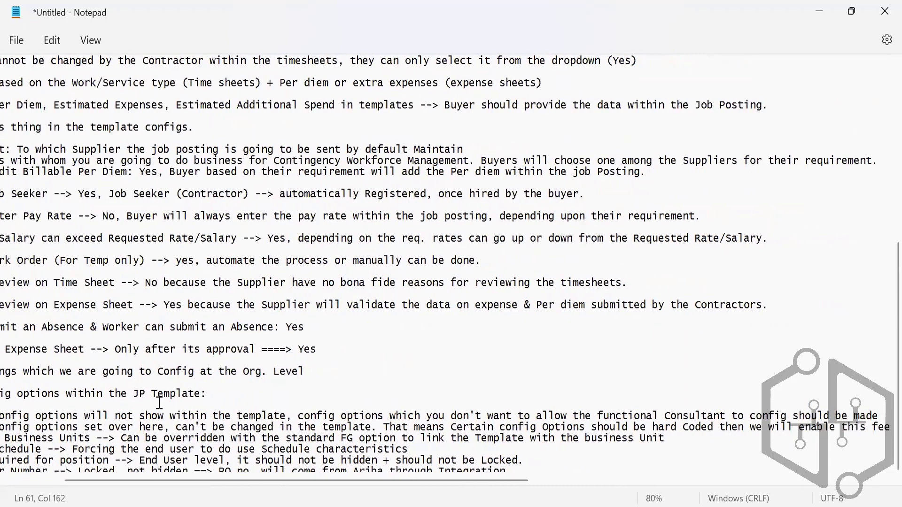
key("Right")
key("Right")
key("Right")
key("Right")
key("Right")
key("Right")
key("Right")
key("Right")
key("Right")
key("Right")
key("Right")
key("Right")
key("Right")
key("Right")
key("Right")
key("Right")
key("Right")
key("Right")
key("Right")
key("Right")
key("Right")
key("Right")
key("Right")
key("Right")
key("Right")
key("Right")
key("Right")
key("Right")
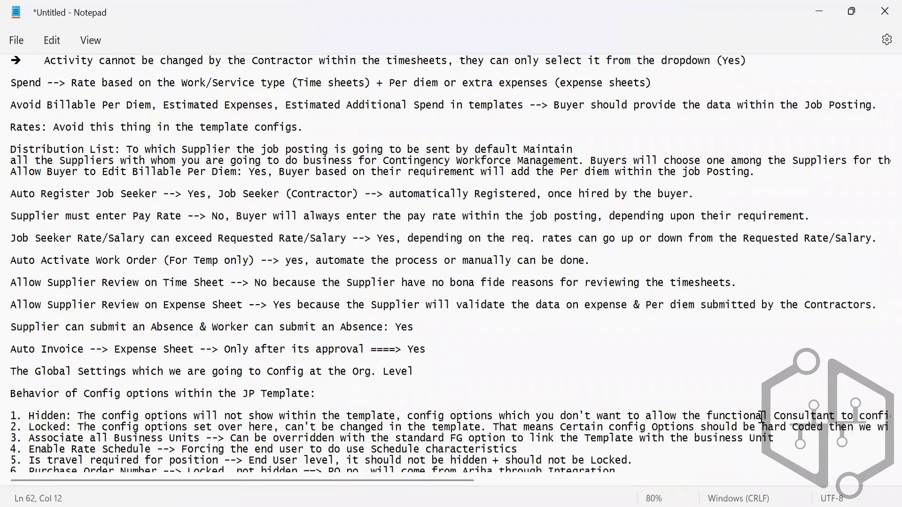
Break the Hidden note before "to config should be made as hidden", align the continuation under the note's text, and add a blank line after it
left_click(844, 416)
key("Return")
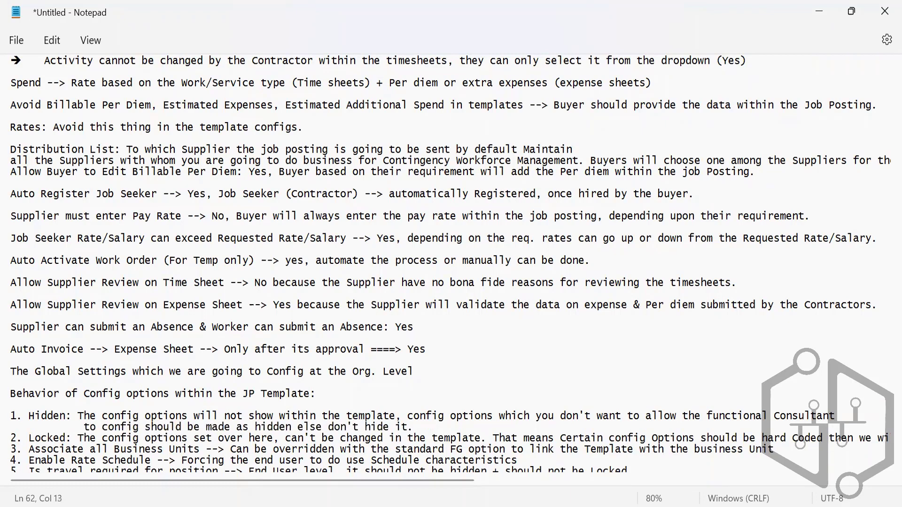
key("BackSpace")
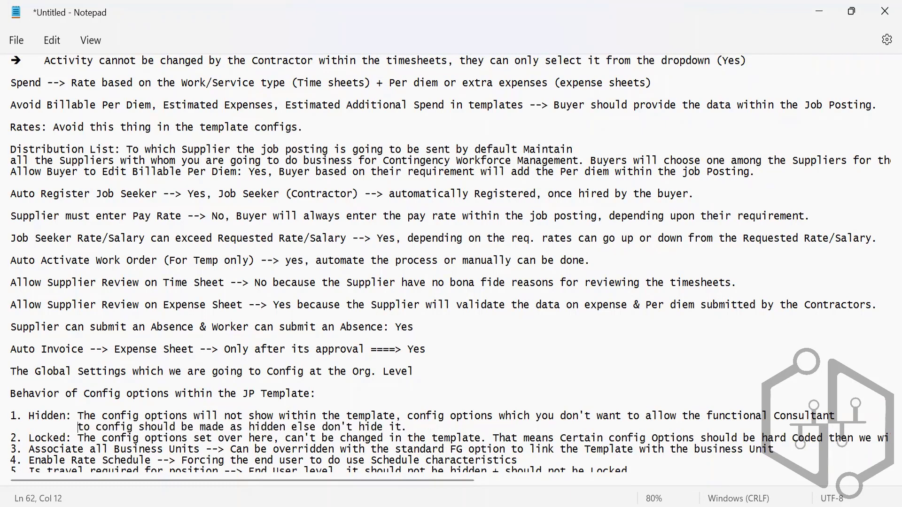
left_click(438, 431)
key("Return")
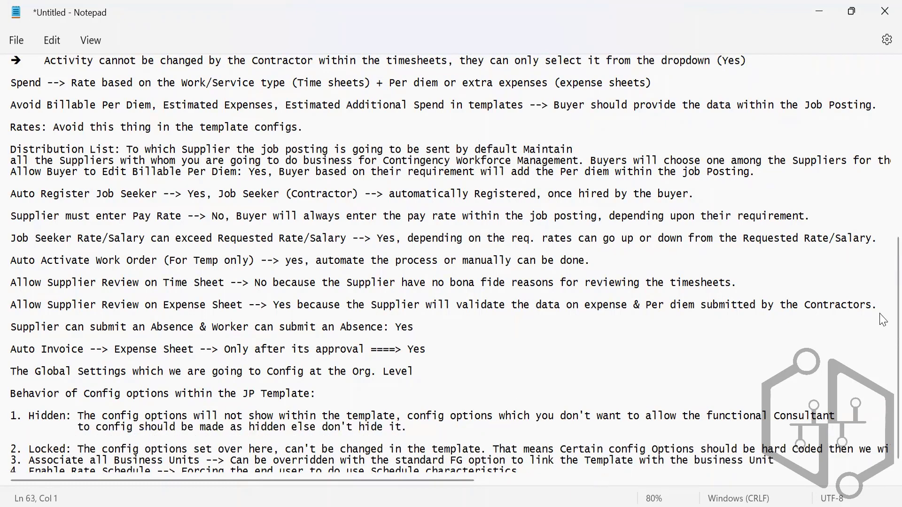
Break the Locked note before "That means Certain config Options", indent the continuation under its text, and add a blank line after the note
scroll(884, 325, "down", 1)
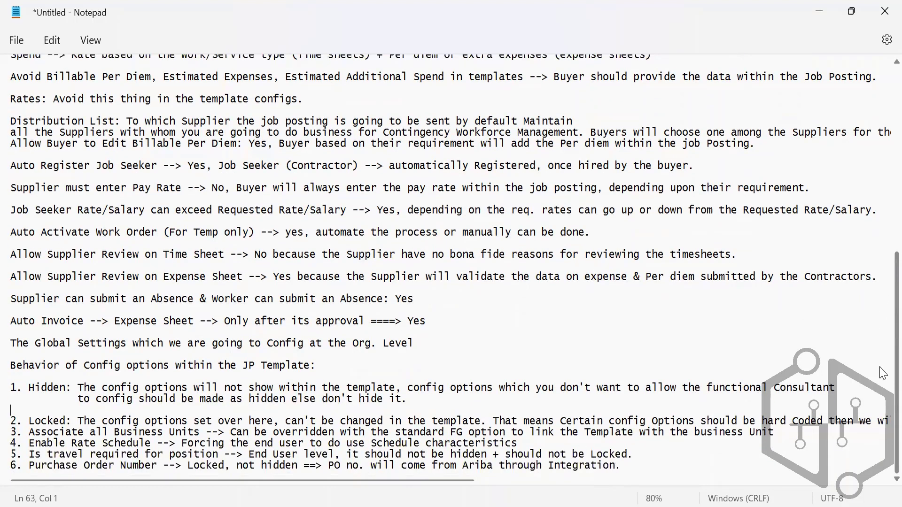
left_click(495, 420)
key("Return")
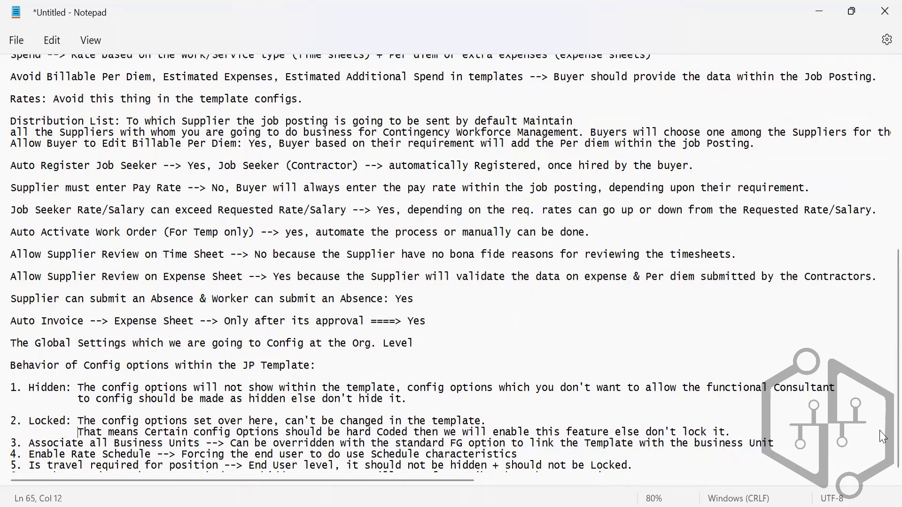
scroll(879, 407, "down", 1)
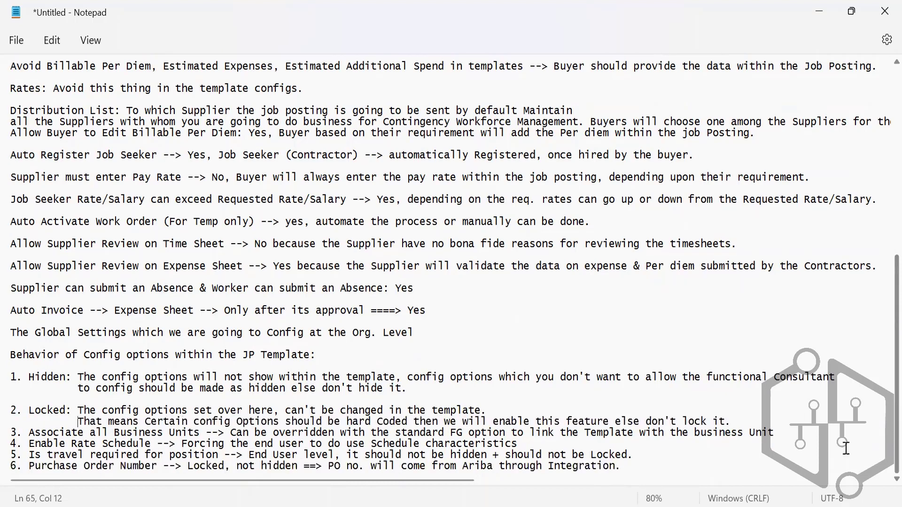
left_click(733, 425)
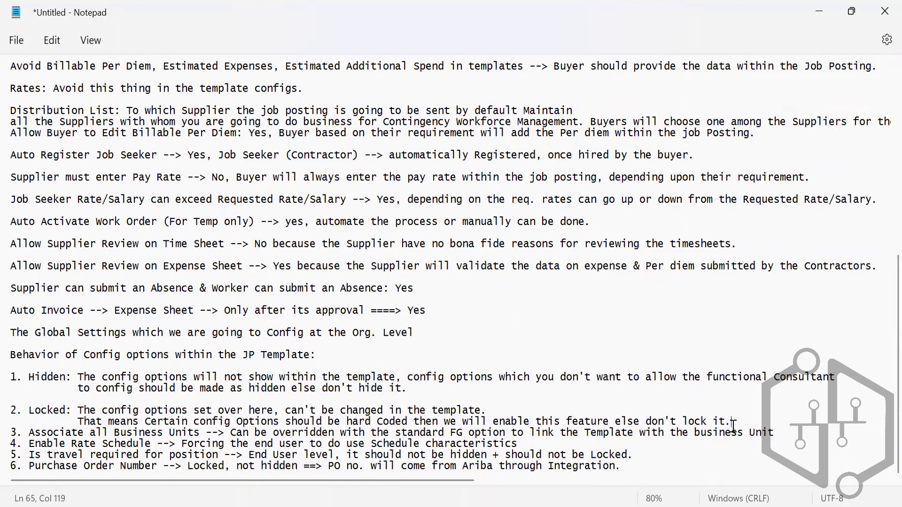
key("Return")
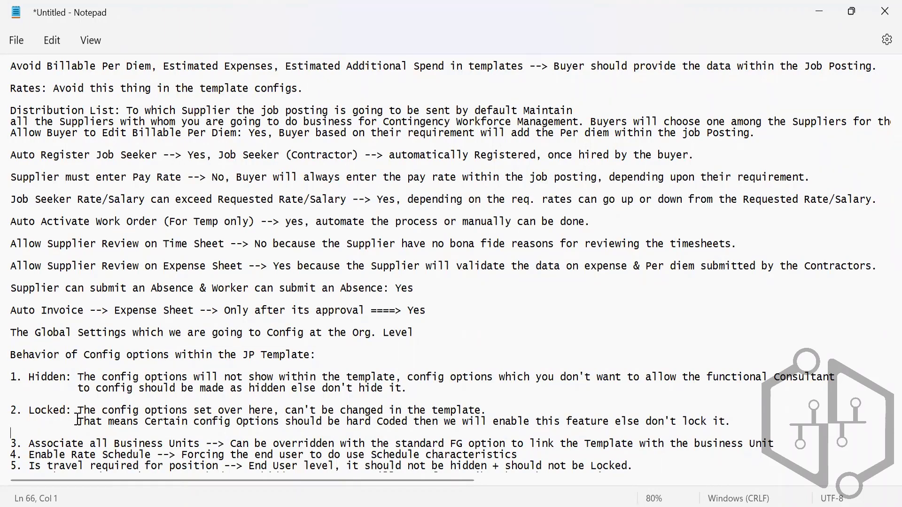
Add a blank line after each of the Associate all Business Units, Enable Rate Schedule and Is travel required for position notes
left_click(793, 439)
key("Return")
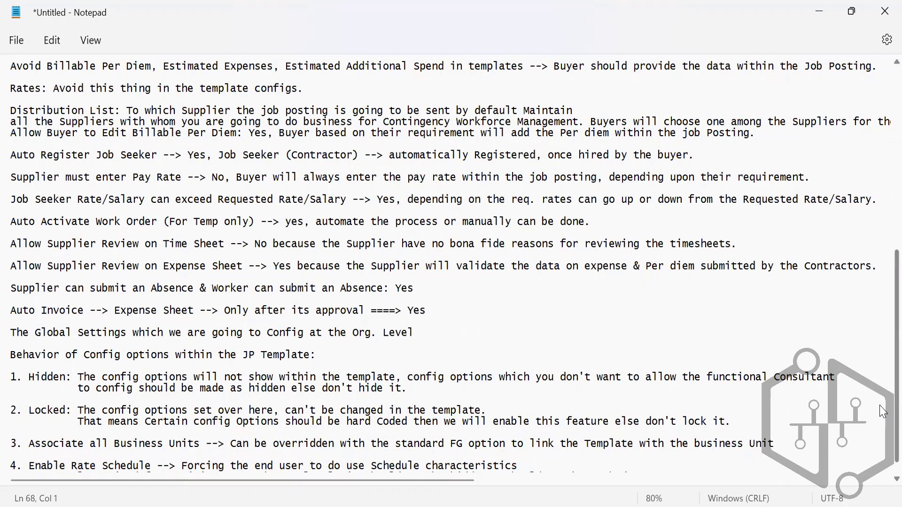
scroll(883, 413, "down", 1)
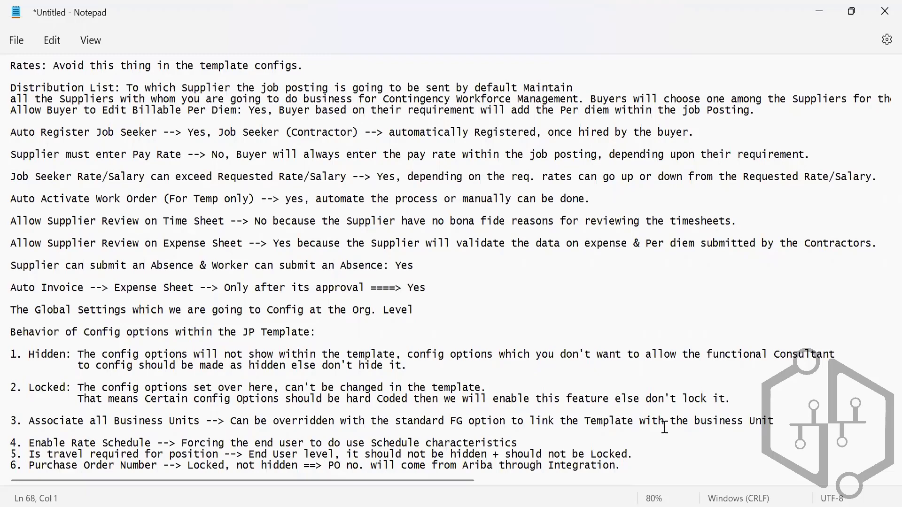
left_click(536, 448)
left_click(520, 446)
key("Return")
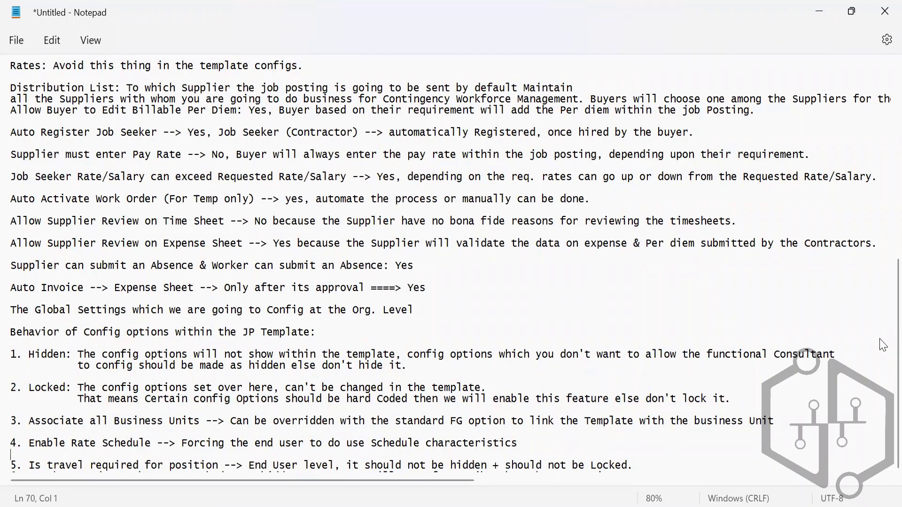
scroll(883, 357, "down", 1)
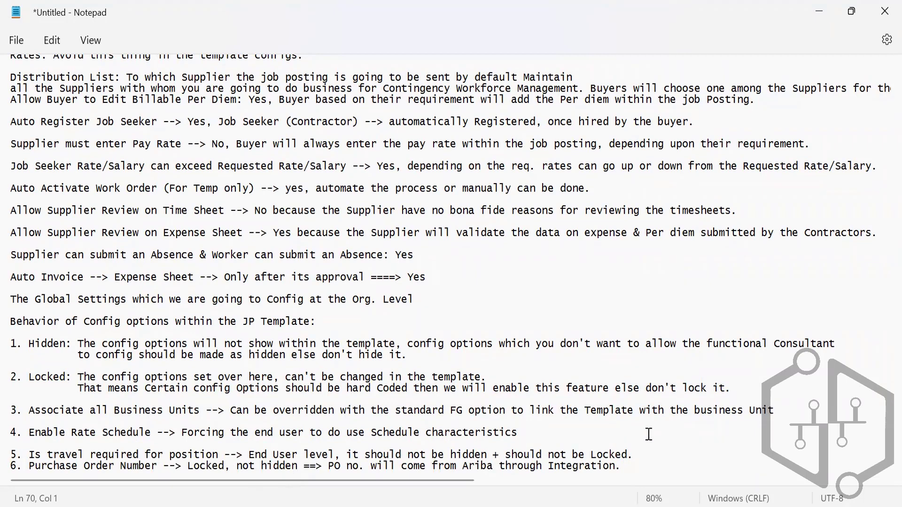
left_click(633, 457)
key("Return")
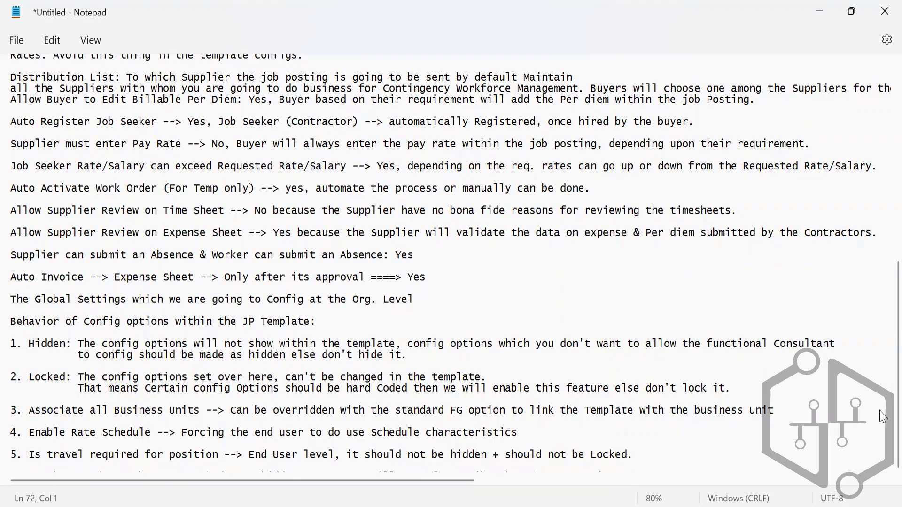
scroll(883, 417, "down", 1)
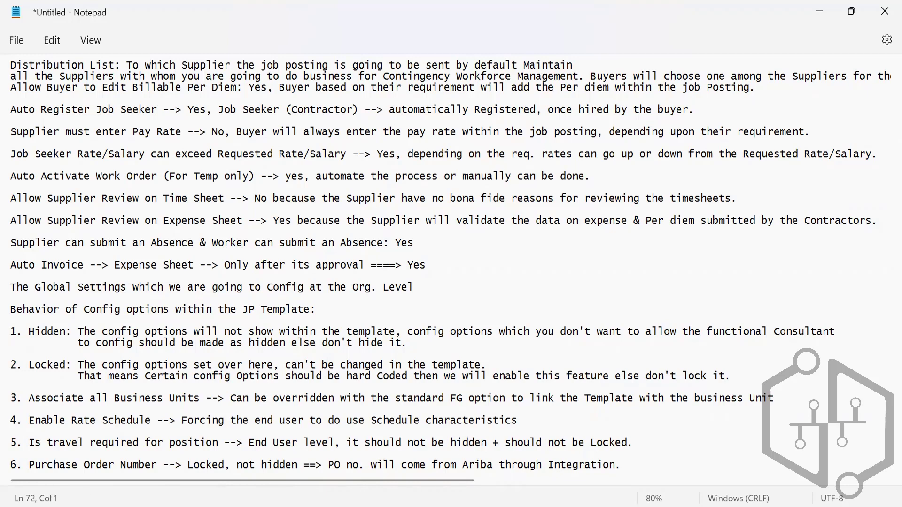
left_click(631, 467)
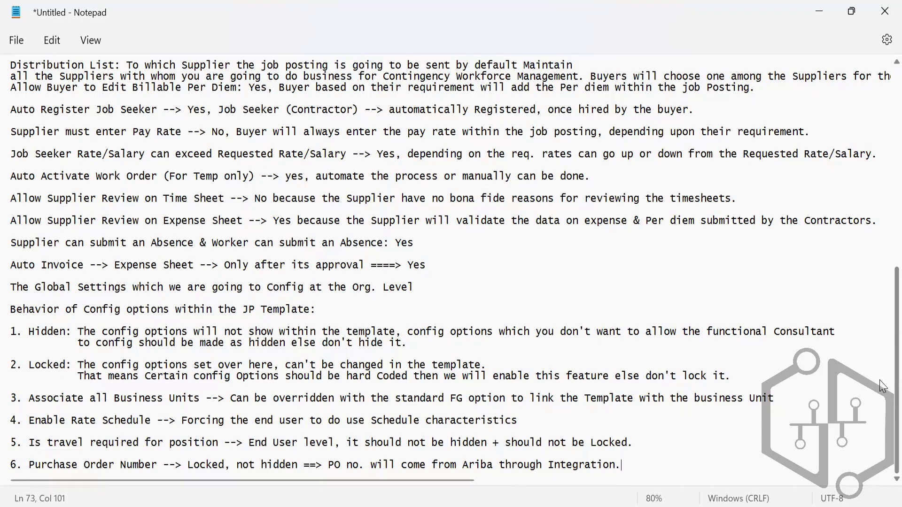
Go back to the start of the notes, switch to Fieldglass in the browser, and open the Admin Configuration page
scroll(884, 386, "up", 9)
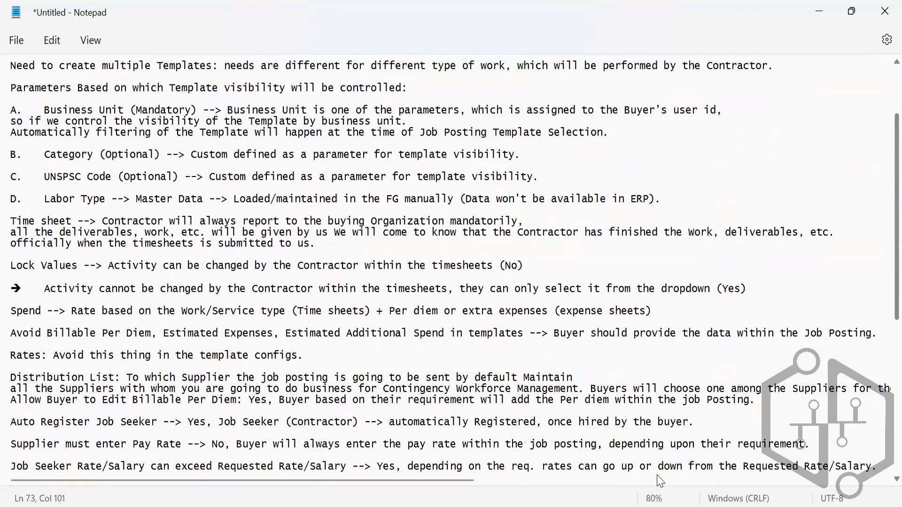
scroll(660, 481, "up", 2)
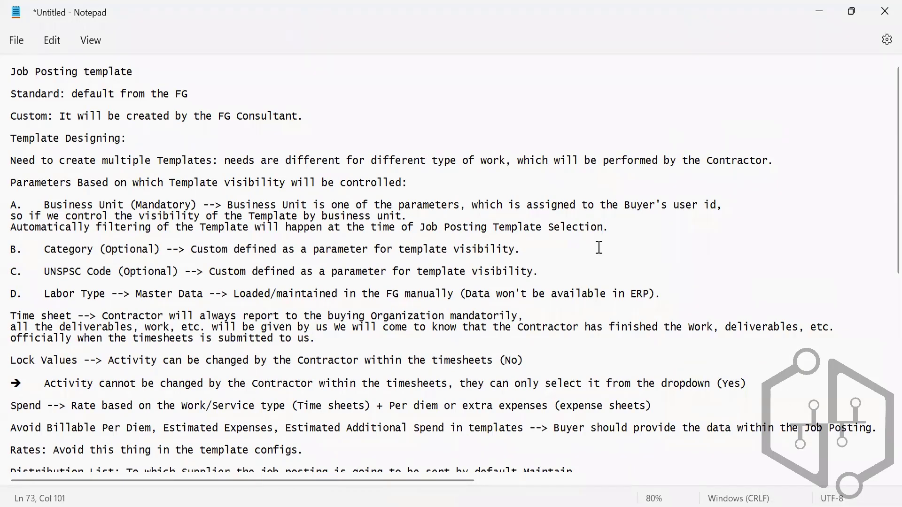
key("alt+Tab")
key("alt+Tab")
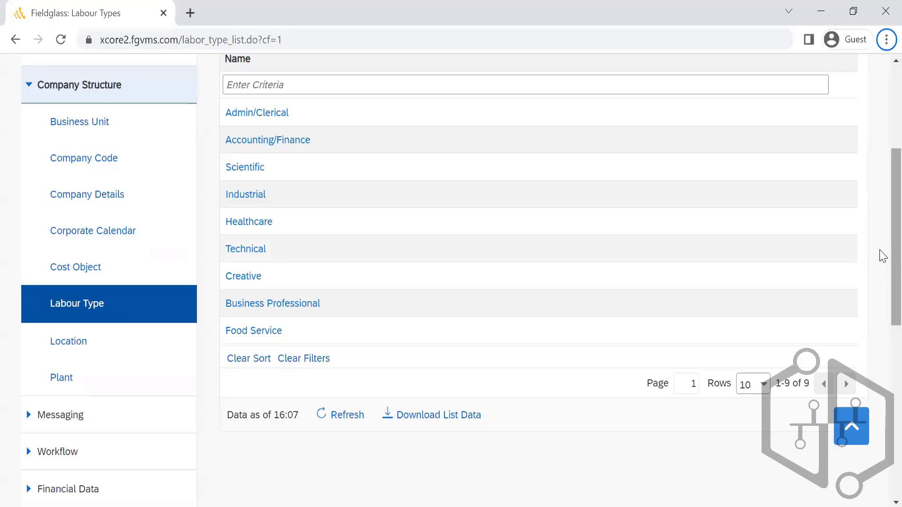
left_click_drag(888, 254, 883, 75)
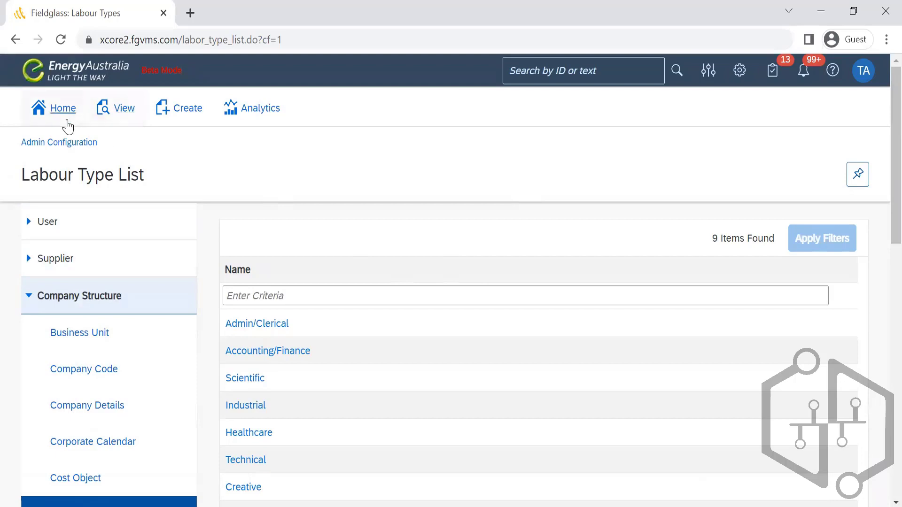
left_click(54, 149)
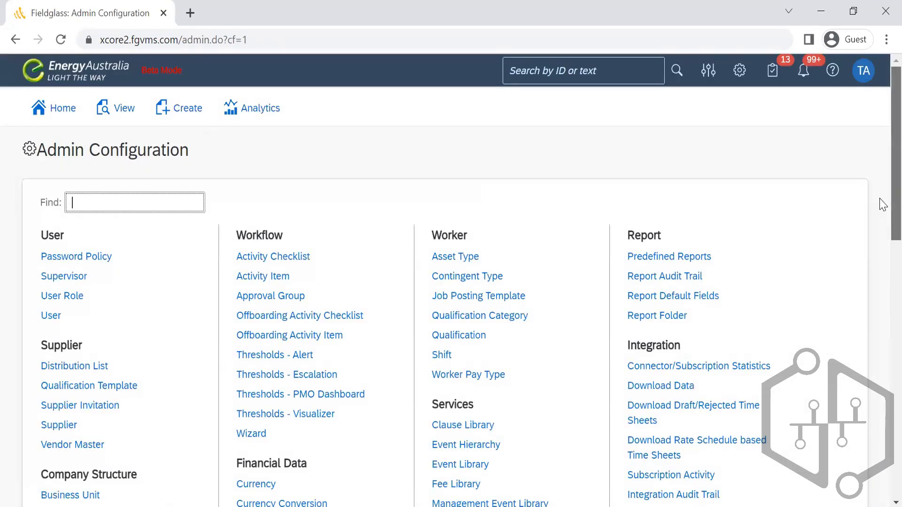
Look over the Admin Configuration categories and open the Contingent Type list in the Worker section
scroll(882, 280, "down", 7)
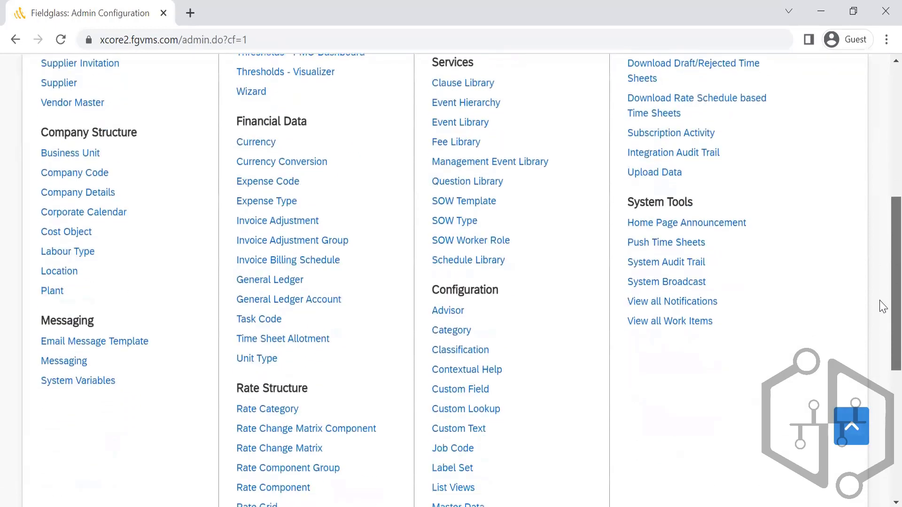
scroll(882, 306, "up", 7)
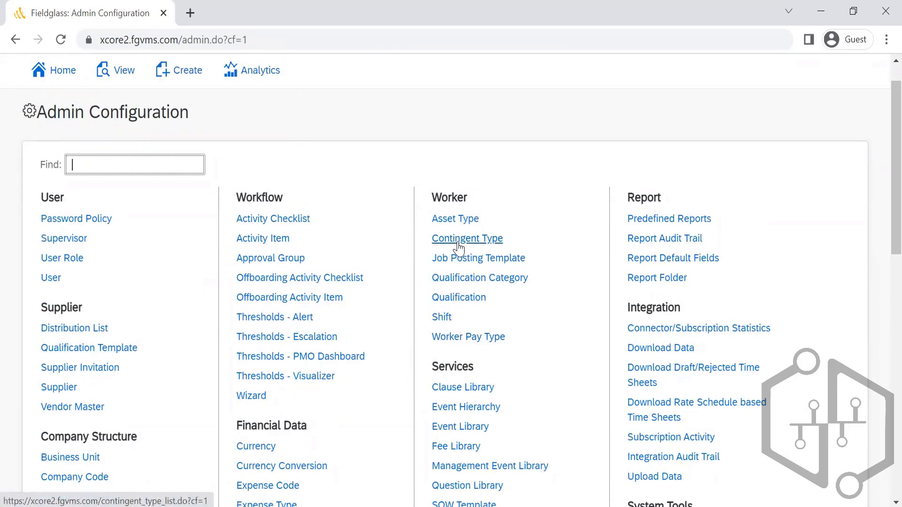
left_click(458, 244)
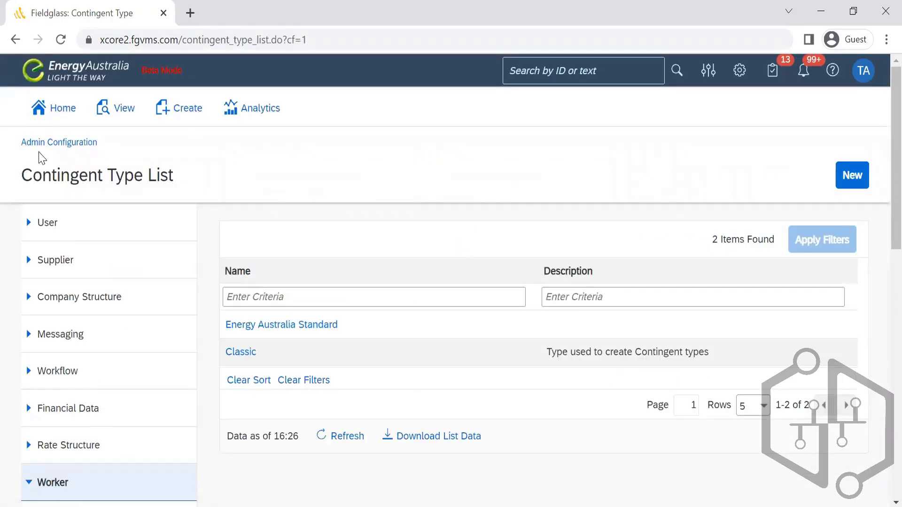
Return to Admin Configuration and open the Job Posting Template list in the Worker section
left_click(40, 145)
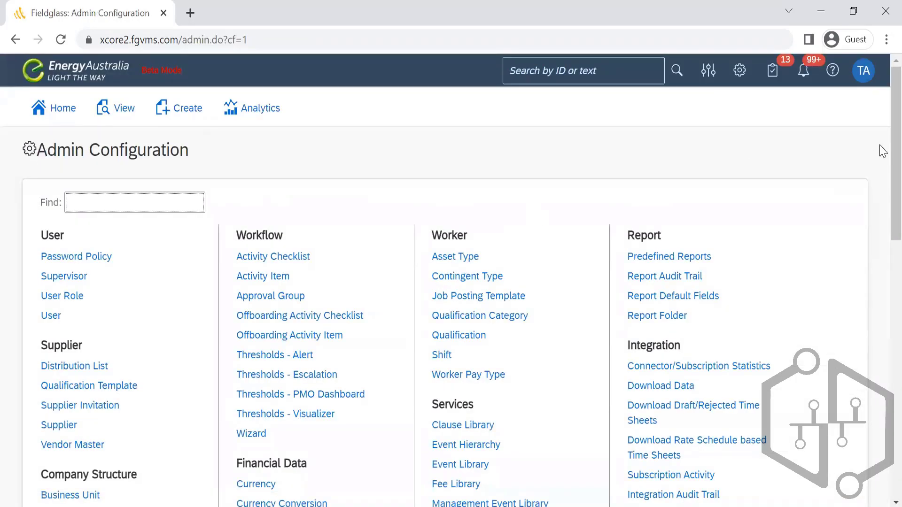
scroll(882, 160, "down", 1)
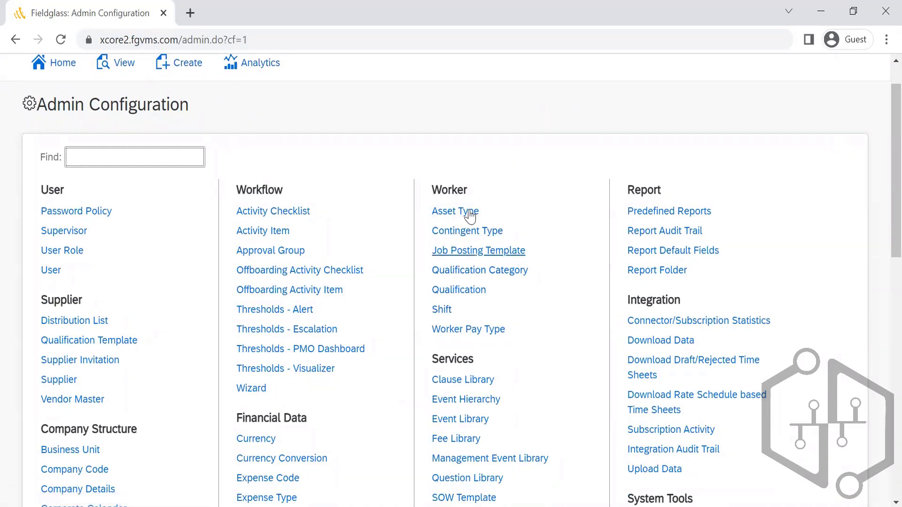
left_click(454, 252)
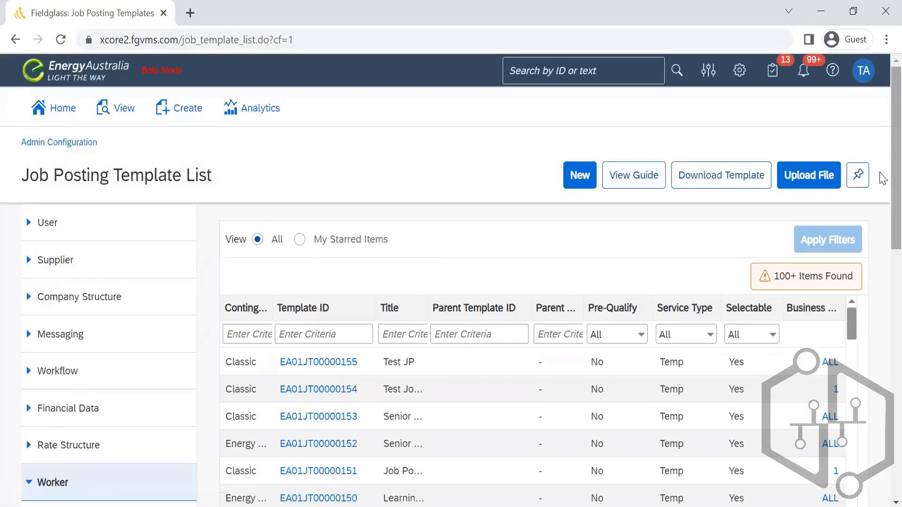
Widen the Contingent Type column in the template list and open the Classic template titled Test JP
scroll(882, 207, "down", 3)
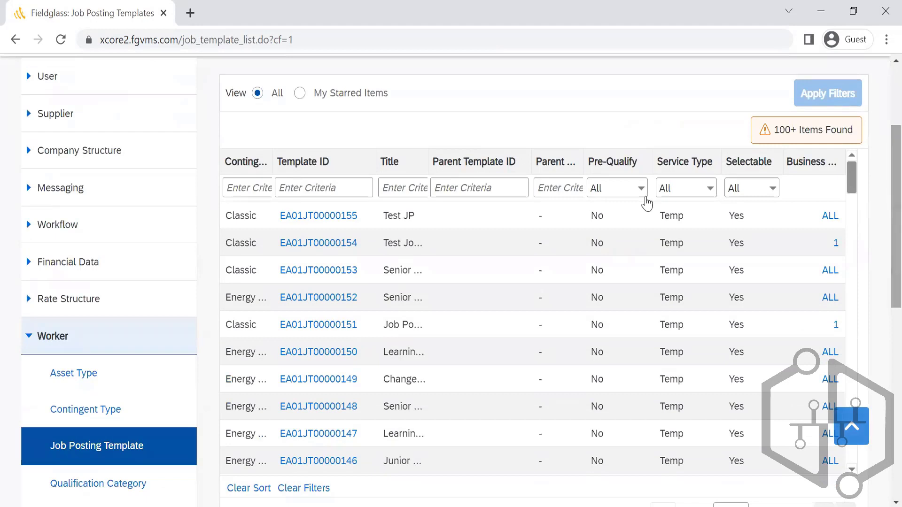
left_click_drag(270, 155, 320, 155)
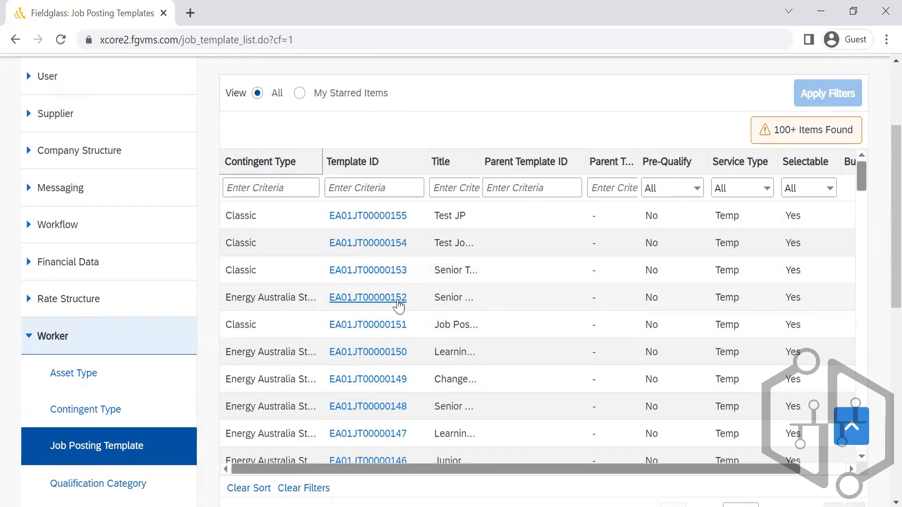
left_click(367, 221)
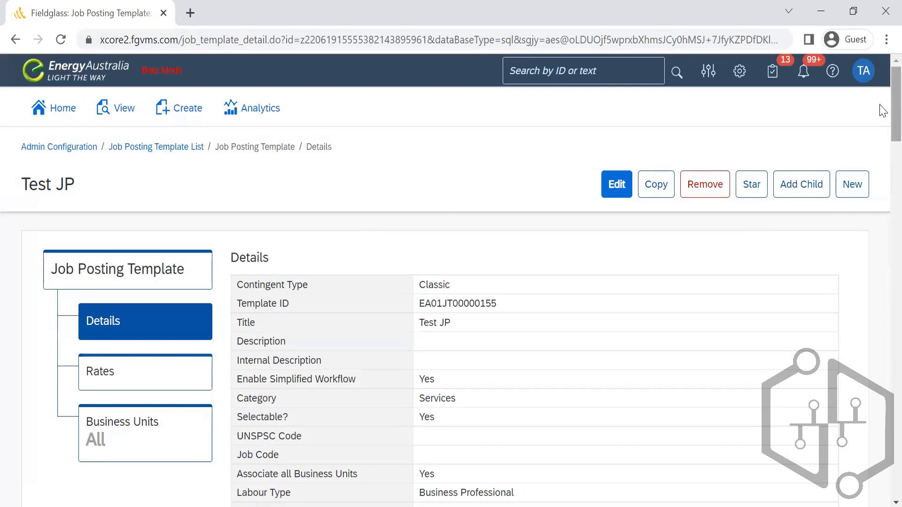
Review the Test JP template from Details and Accounting through Rates, Custom Fields and Distribution to the Rules, and return to its start
scroll(883, 157, "down", 1)
scroll(883, 157, "down", 5)
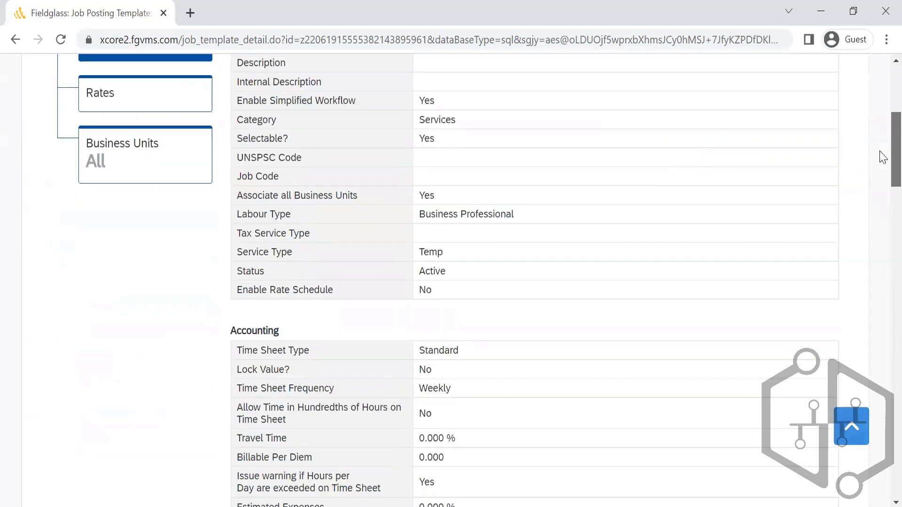
scroll(883, 158, "down", 7)
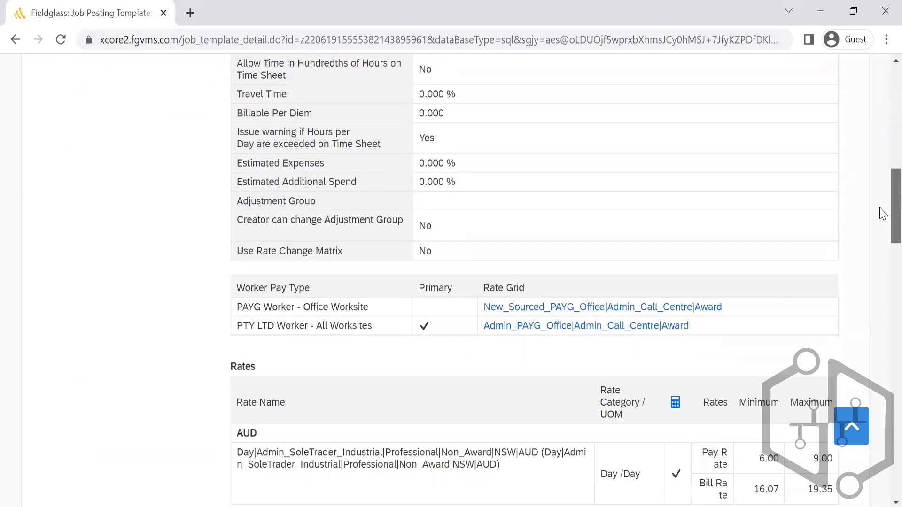
scroll(883, 244, "down", 4)
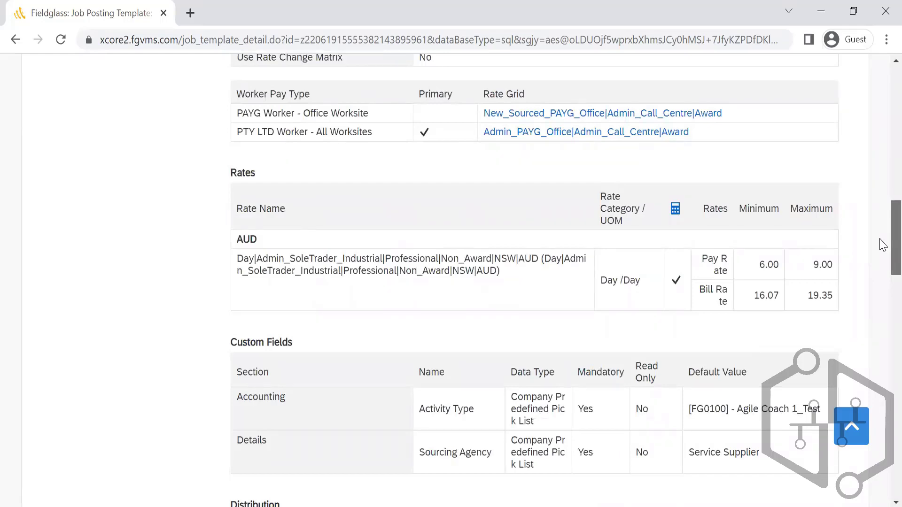
scroll(883, 244, "down", 6)
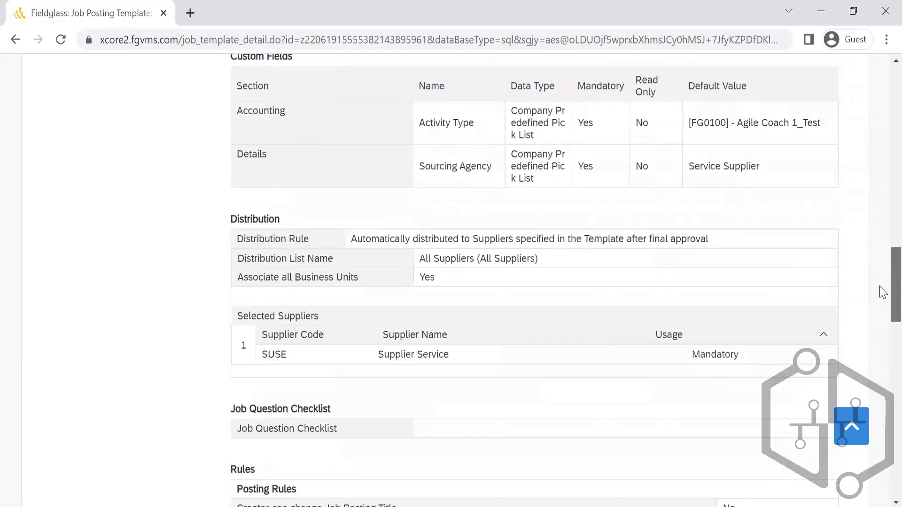
scroll(883, 301, "down", 17)
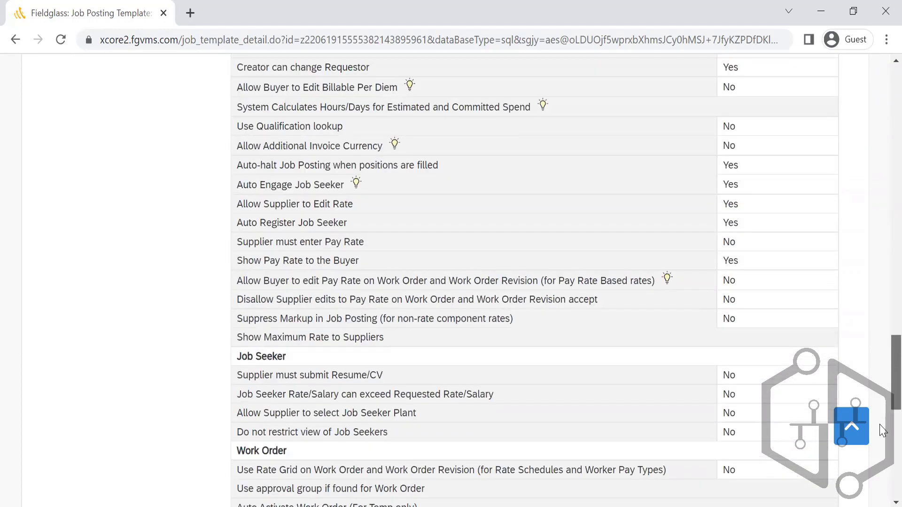
scroll(882, 447, "down", 6)
scroll(880, 181, "up", 20)
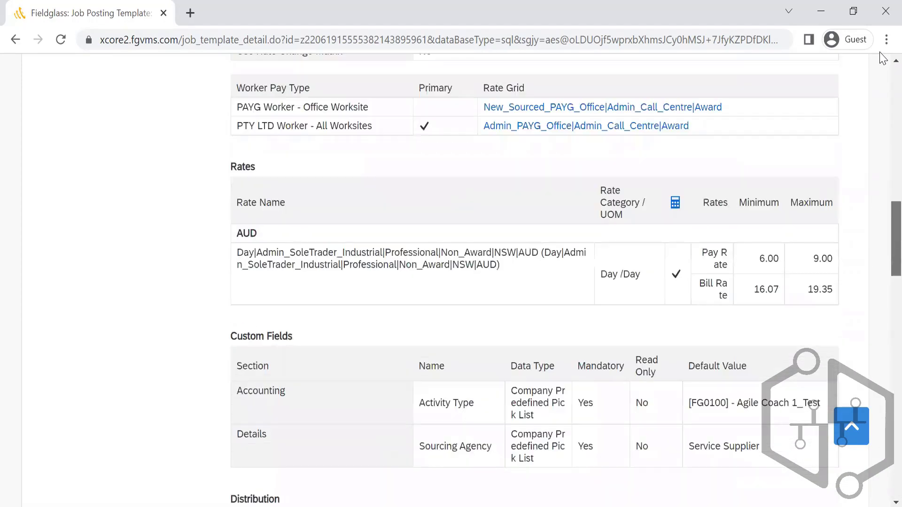
scroll(795, 193, "up", 6)
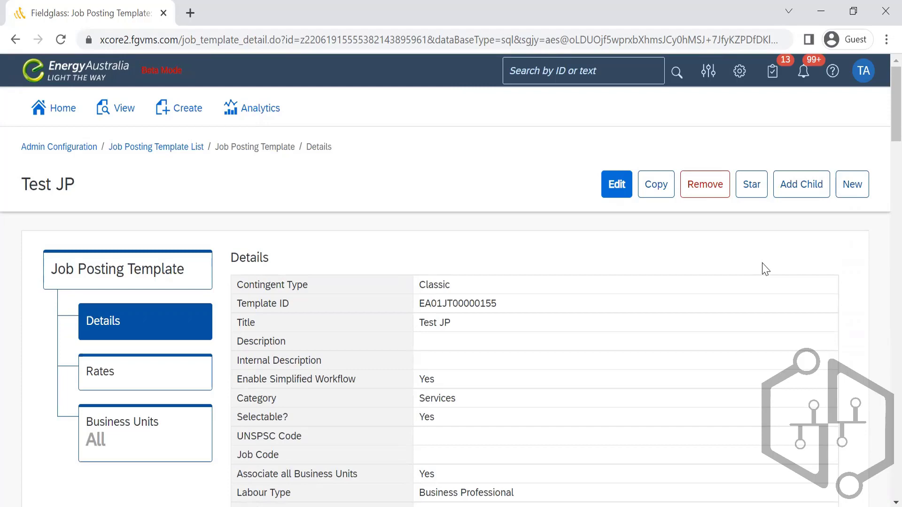
Examine the template's rule settings from Auto Invoice and Time / Expense back up to the Posting Rules
left_click_drag(879, 69, 883, 205)
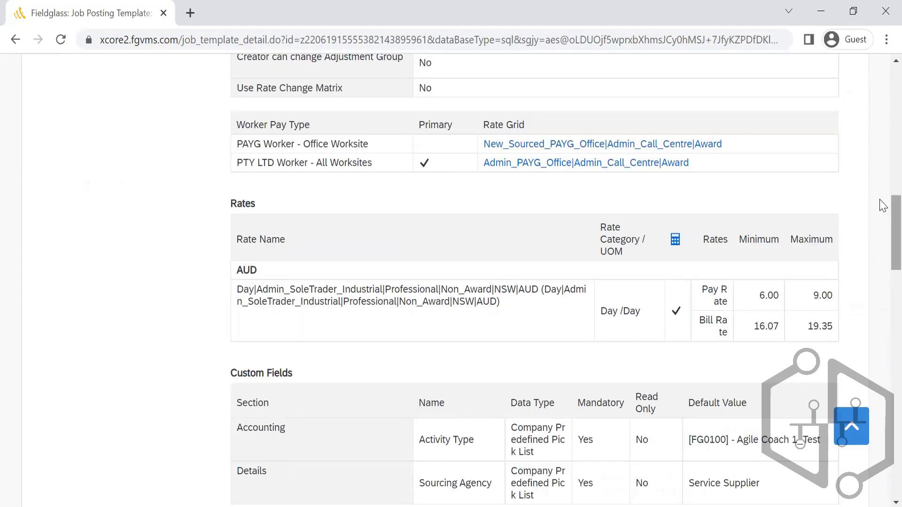
scroll(884, 71, "up", 20)
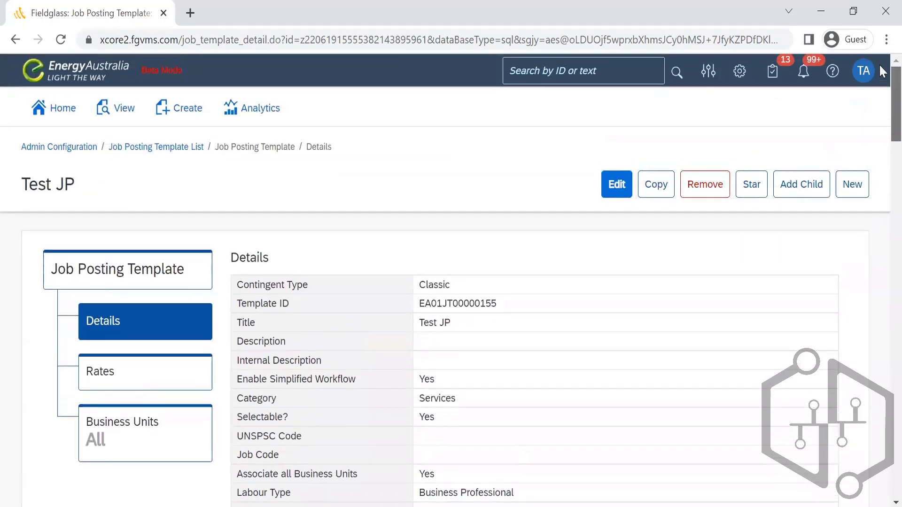
scroll(884, 72, "down", 15)
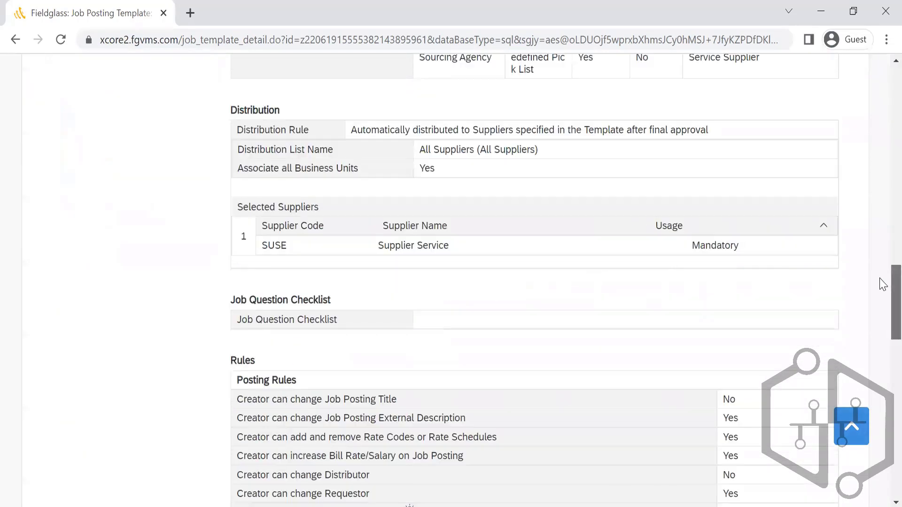
scroll(882, 316, "down", 20)
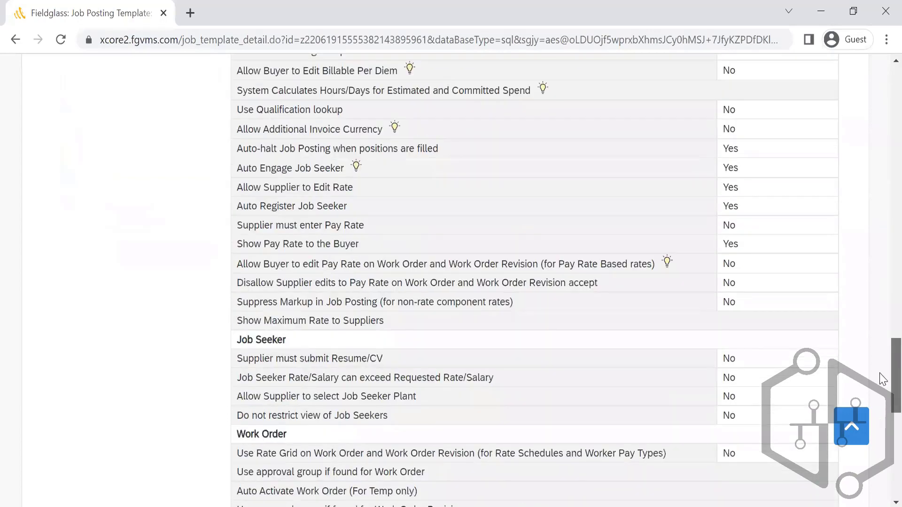
scroll(883, 394, "up", 6)
scroll(883, 404, "down", 4)
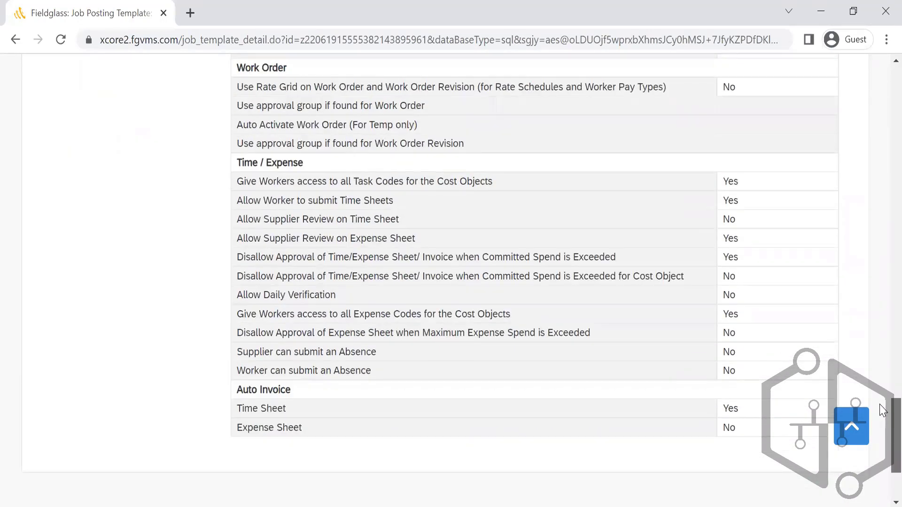
scroll(884, 410, "up", 5)
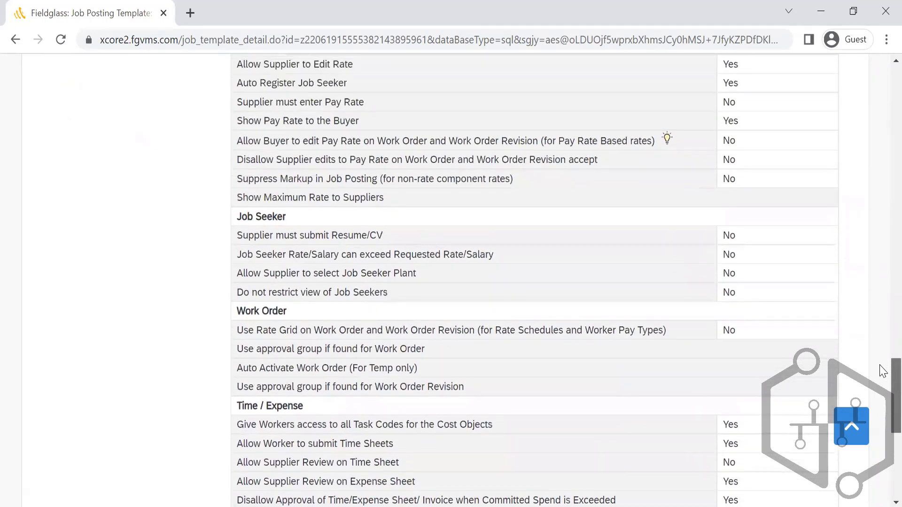
scroll(883, 371, "up", 4)
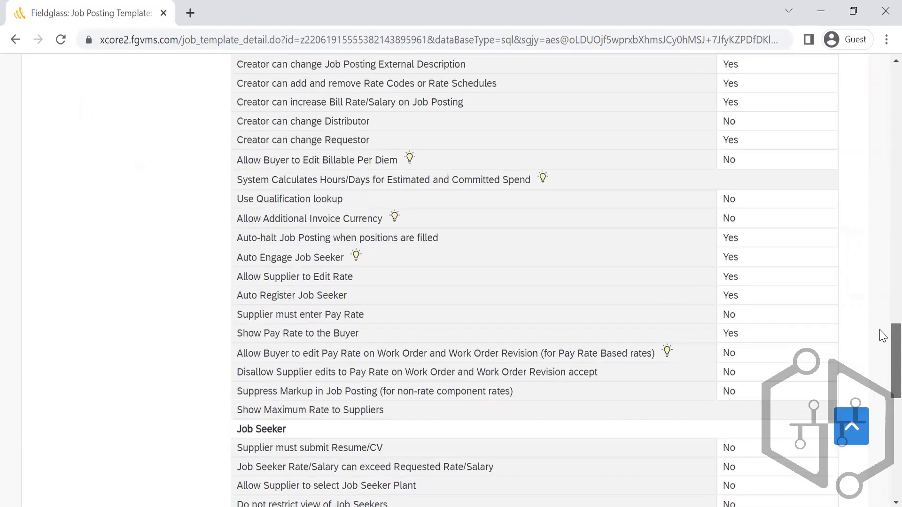
scroll(883, 329, "up", 3)
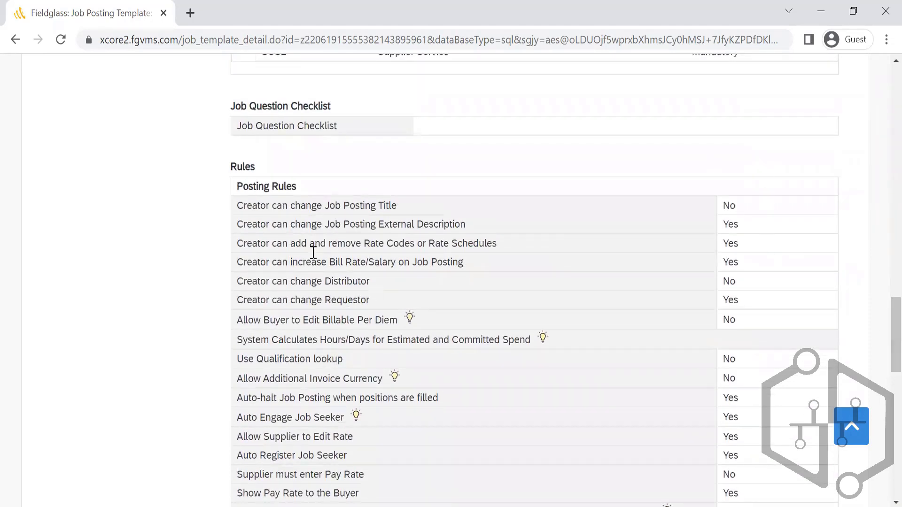
Highlight the Posting Rules, Job Seeker, Work Order and Time / Expense headings one after another in the Rules section
left_click_drag(303, 193, 229, 197)
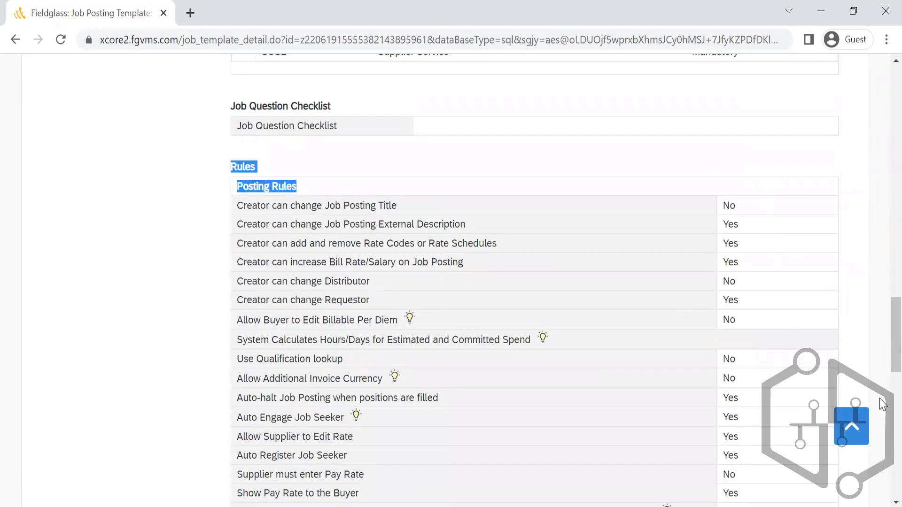
scroll(883, 336, "down", 6)
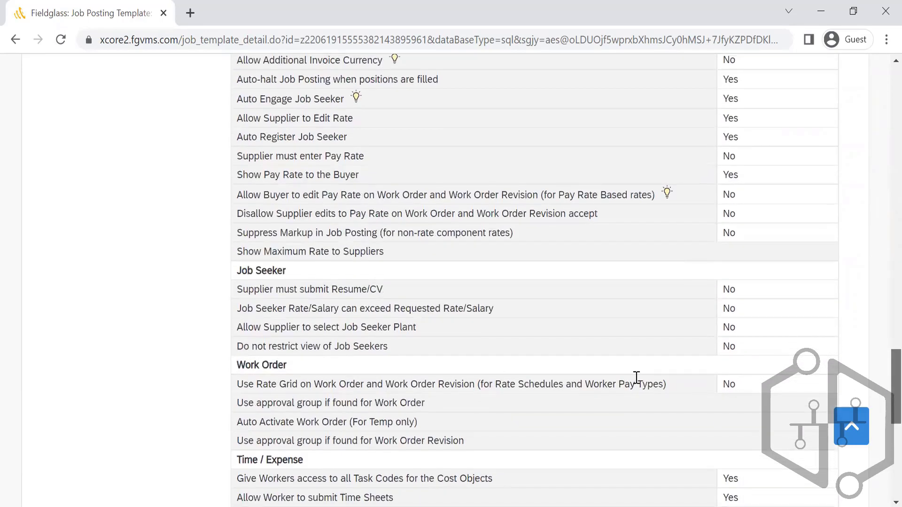
left_click(225, 282, "shift")
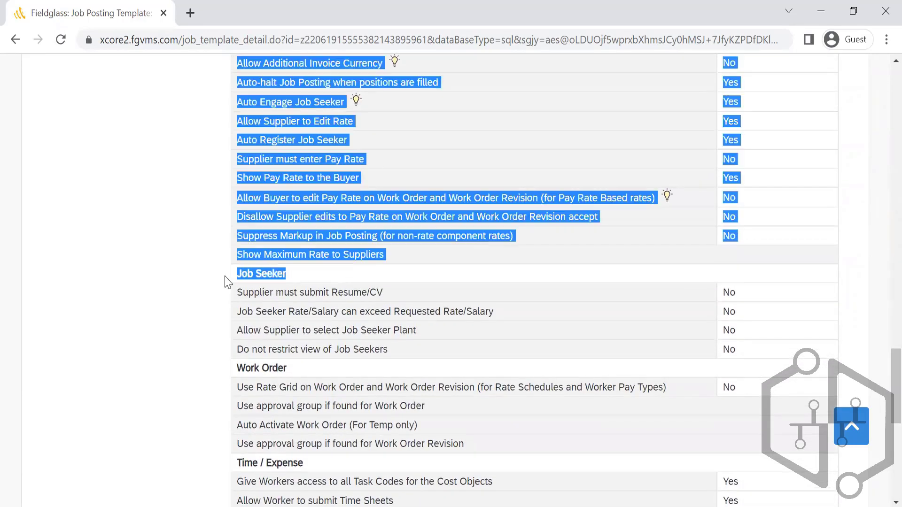
triple_click(238, 285)
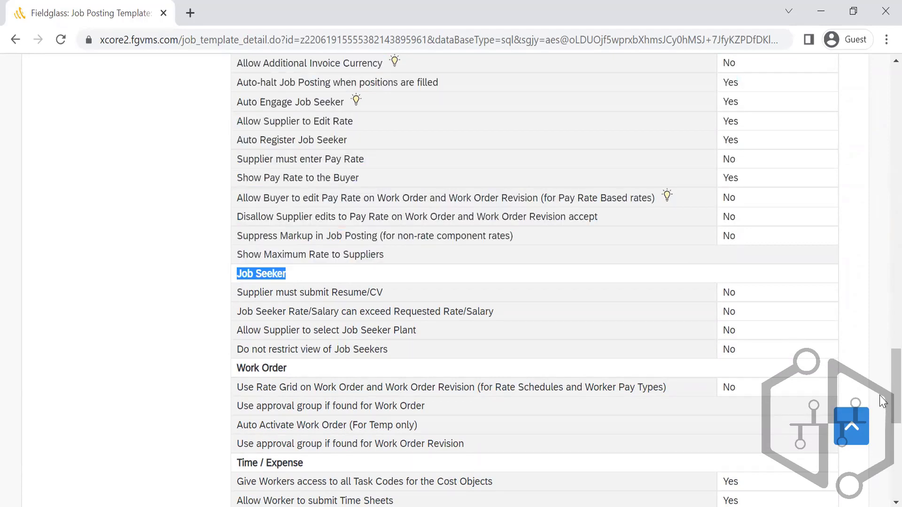
scroll(880, 415, "down", 4)
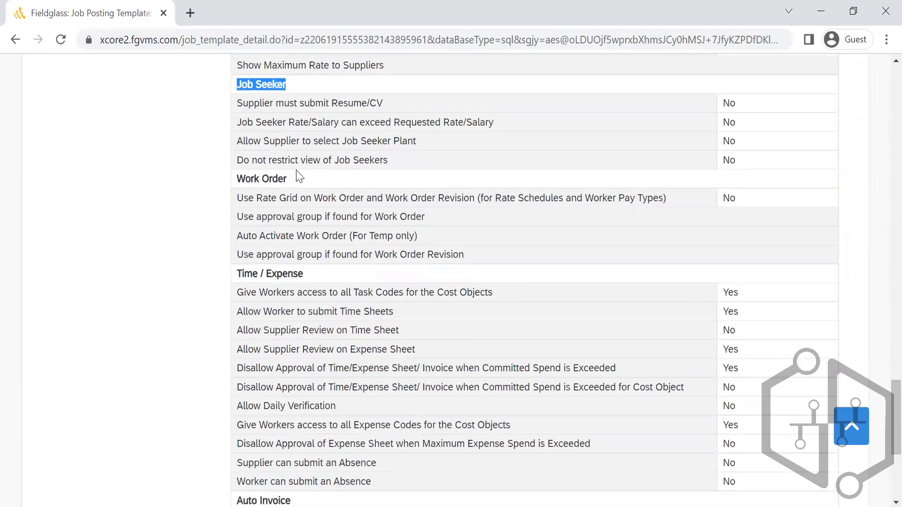
triple_click(241, 182)
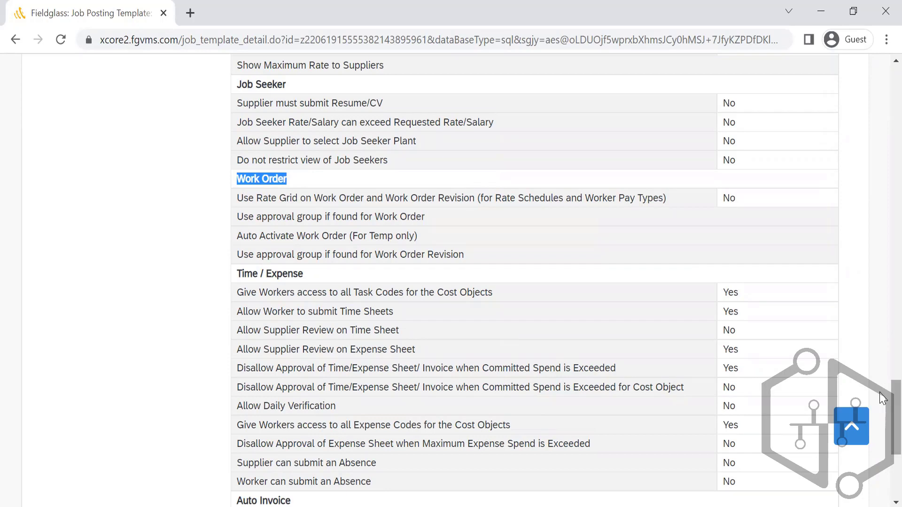
scroll(882, 401, "down", 3)
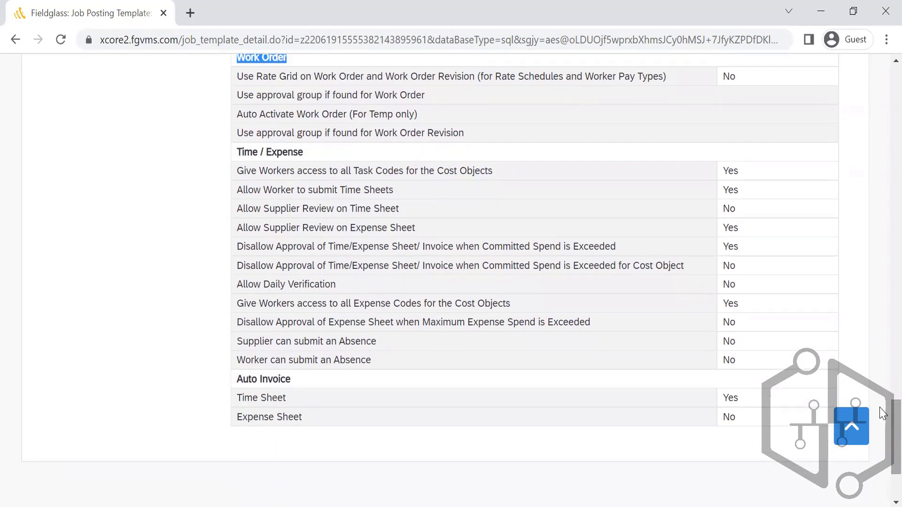
left_click_drag(304, 152, 228, 150)
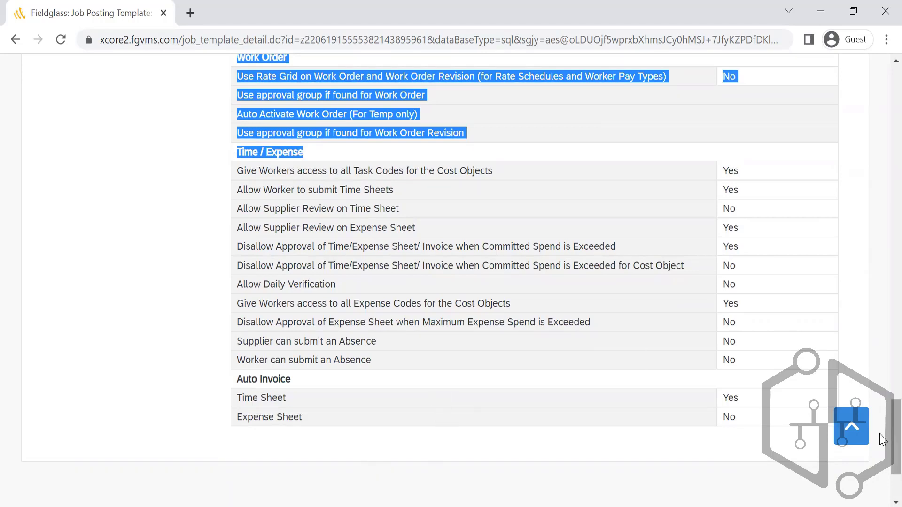
Go back to the template's Details and look over the Accounting, Rates, Custom Fields, Distribution and Posting Rules sections again
scroll(879, 433, "up", 20)
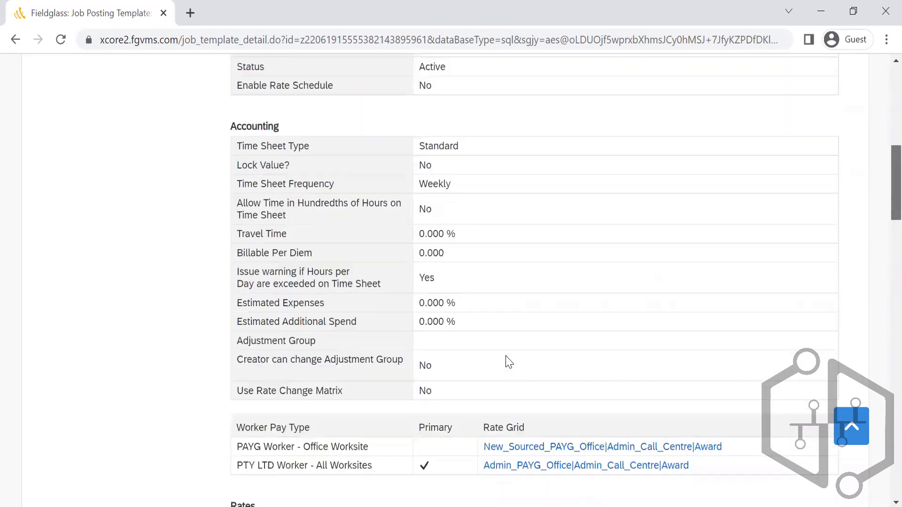
scroll(508, 362, "up", 10)
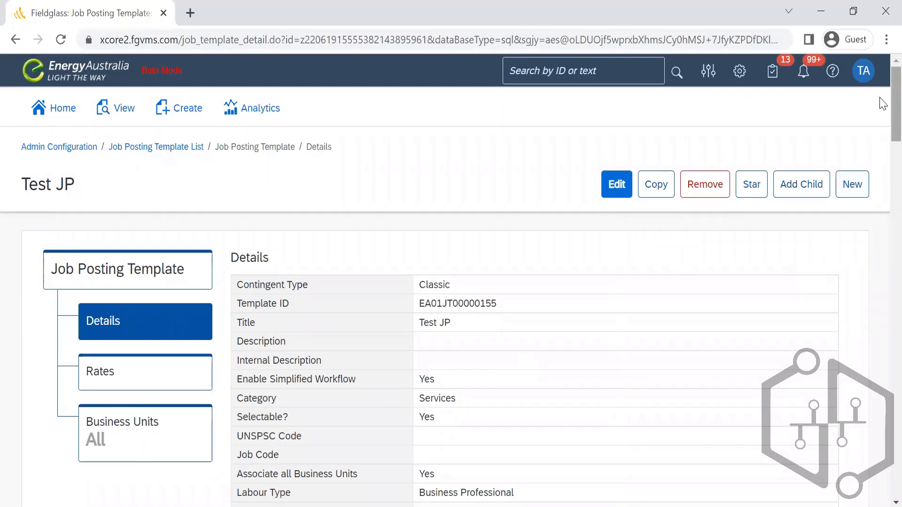
scroll(882, 104, "down", 11)
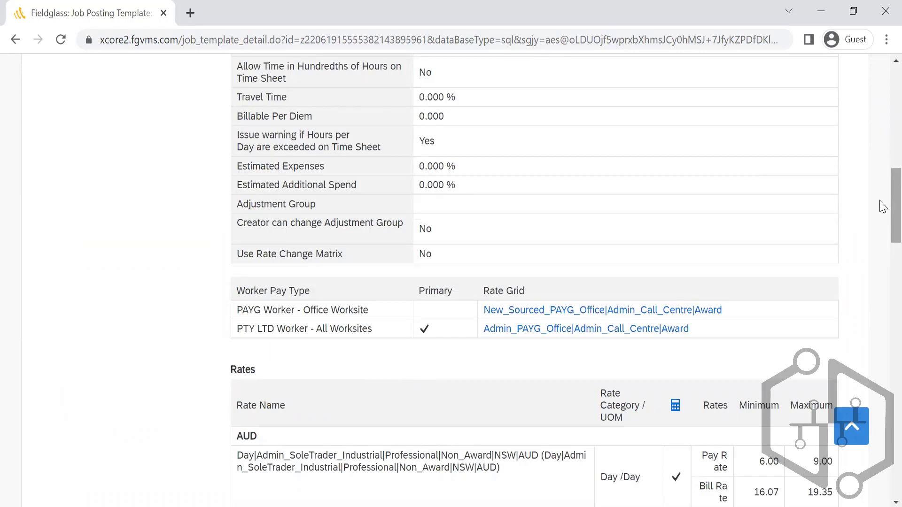
scroll(882, 230, "down", 15)
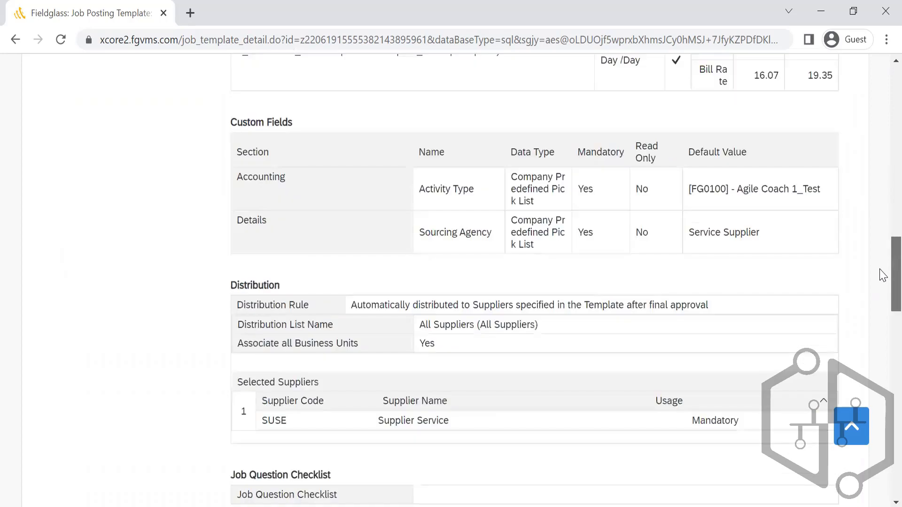
scroll(881, 105, "up", 20)
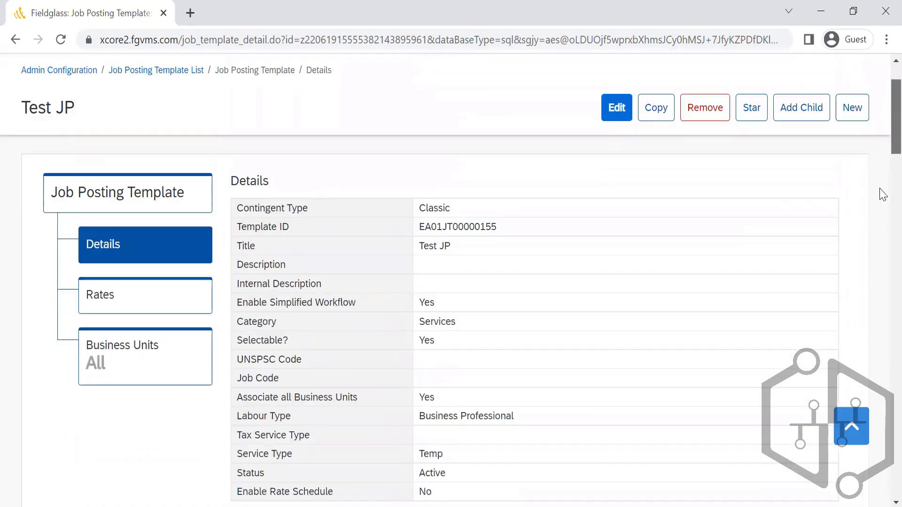
scroll(881, 193, "down", 13)
scroll(882, 298, "down", 6)
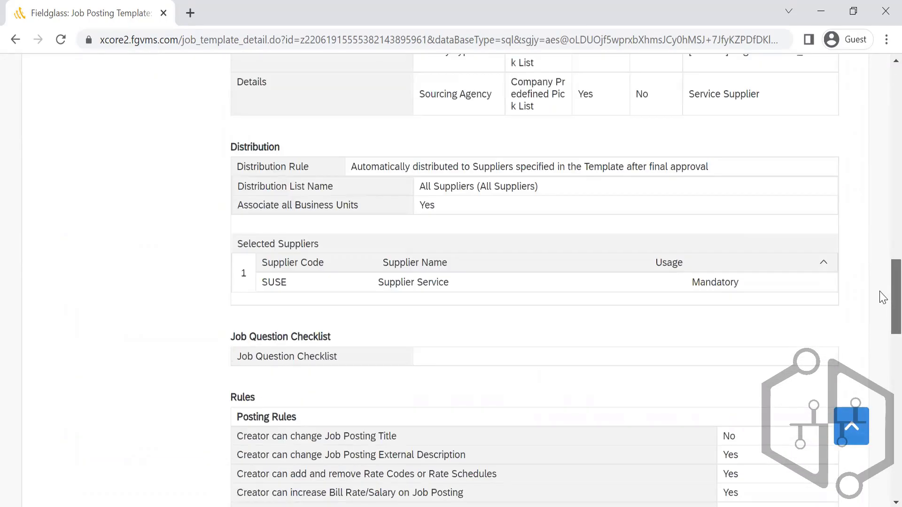
scroll(882, 298, "down", 10)
scroll(878, 135, "up", 20)
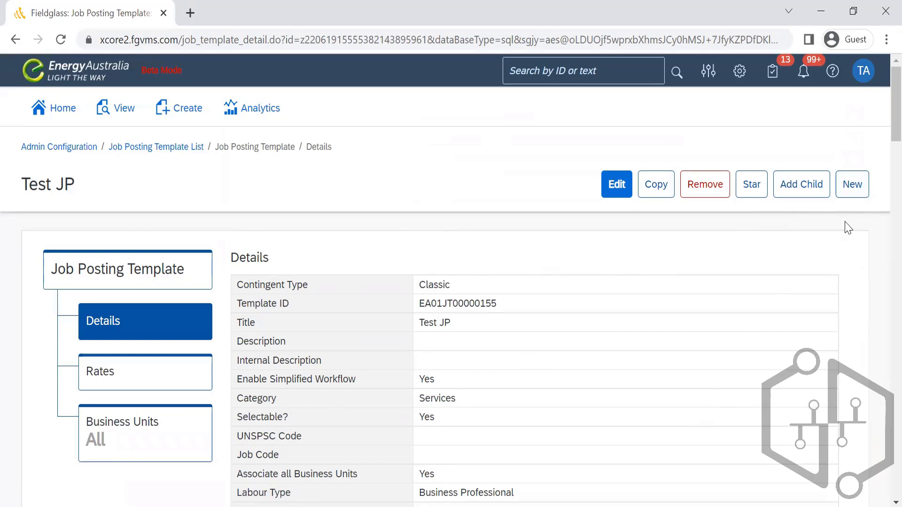
View the form for adding a child template to Test JP, and reopen Test JP from the Job Posting Template List
left_click(801, 197)
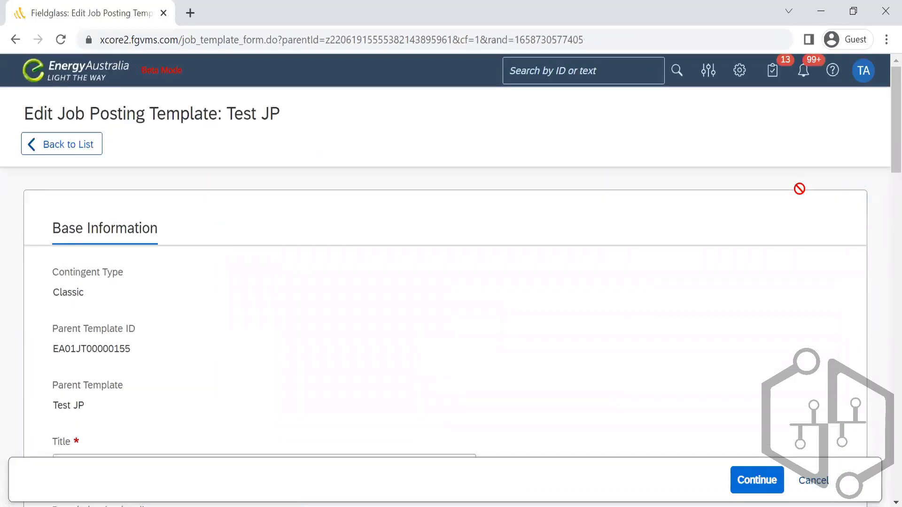
left_click(57, 142)
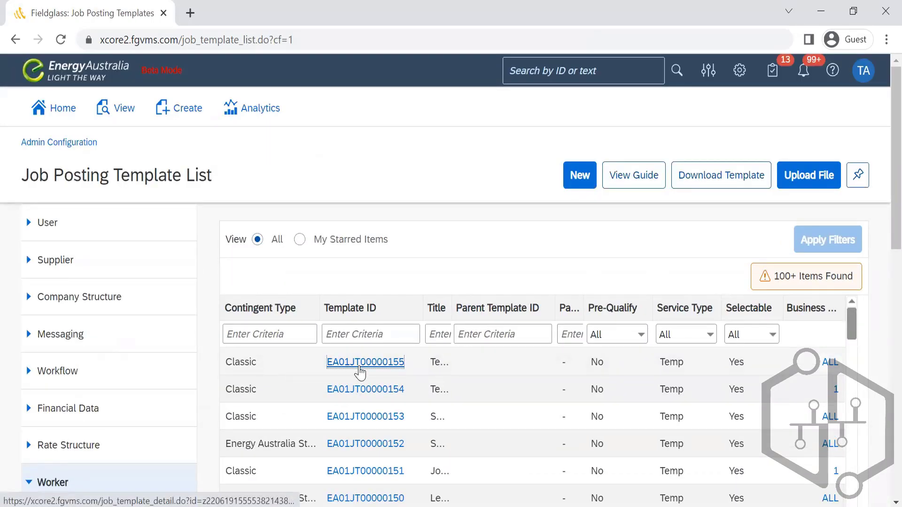
left_click(359, 368)
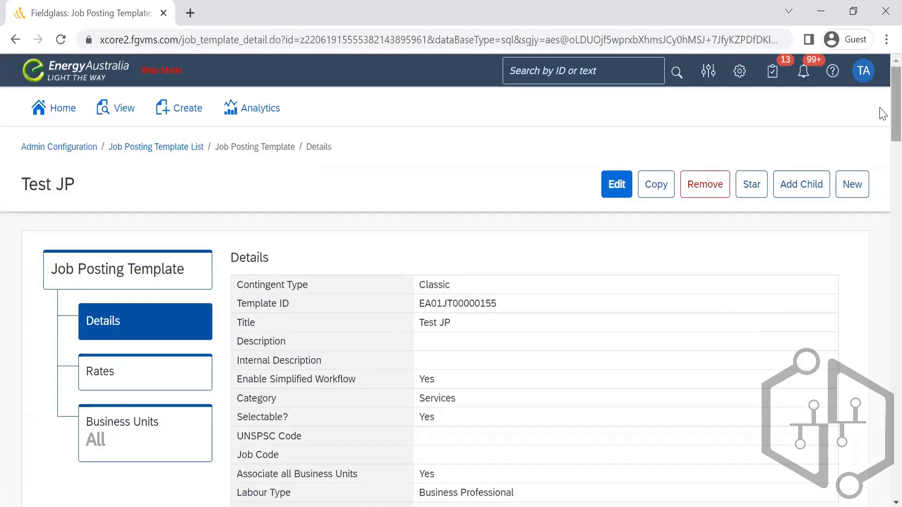
Skim the reopened Test JP template's settings and return to its Details section
scroll(884, 155, "down", 10)
scroll(883, 207, "down", 20)
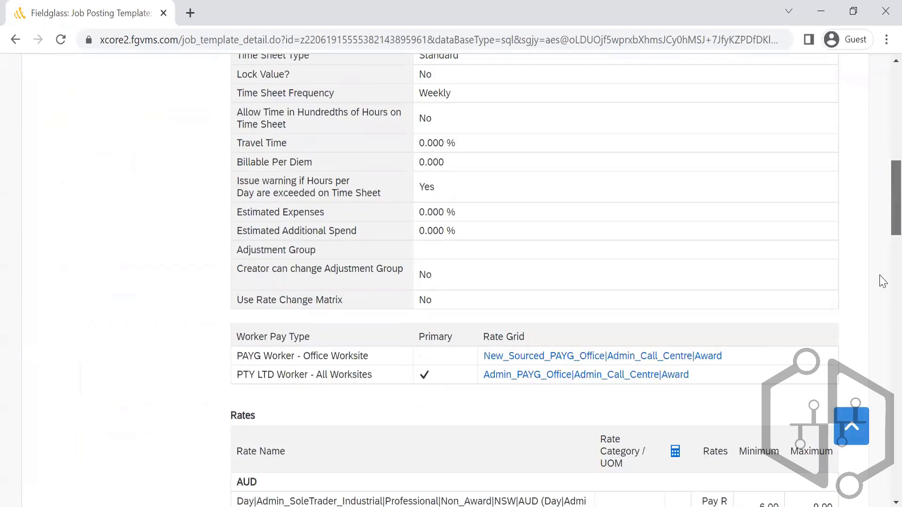
scroll(883, 368, "up", 20)
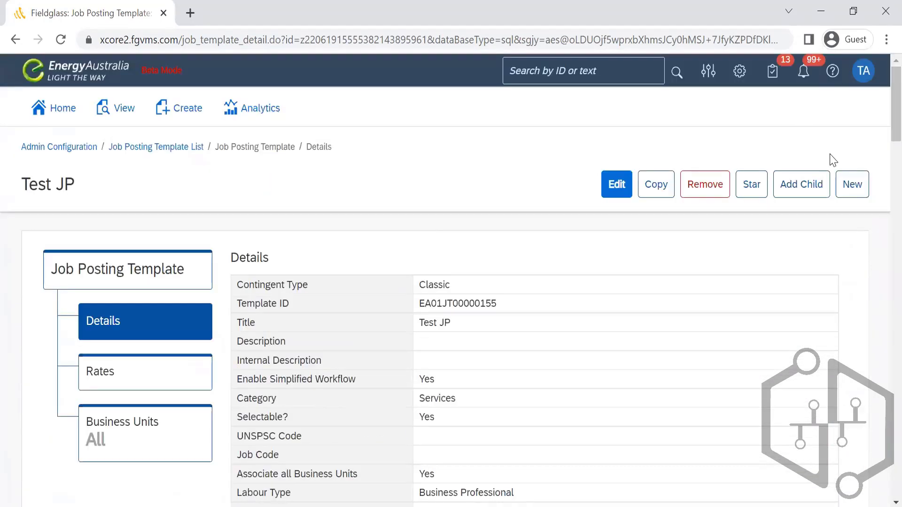
Review the form for adding a child template to Test JP, from Base Information to Qualifications, and return to the Job Posting Template List
left_click(798, 190)
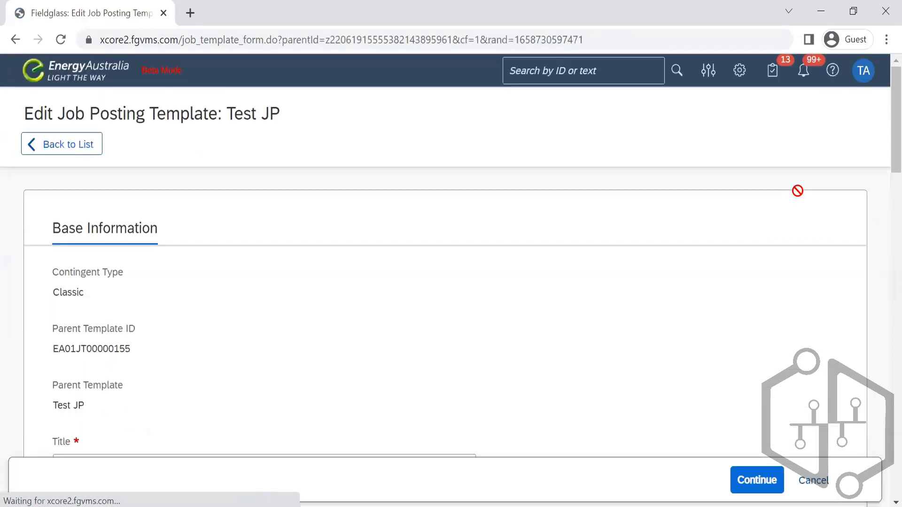
scroll(882, 183, "down", 5)
scroll(882, 183, "down", 10)
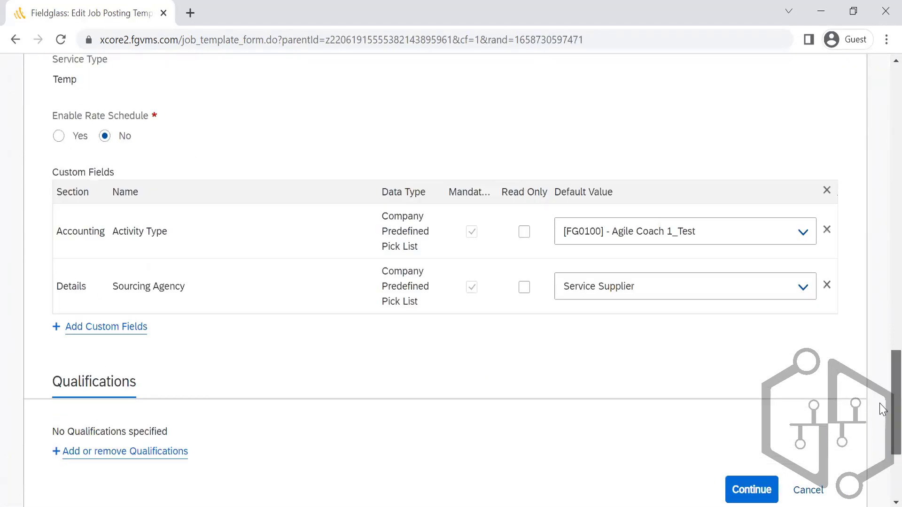
scroll(882, 479, "down", 3)
scroll(881, 346, "up", 10)
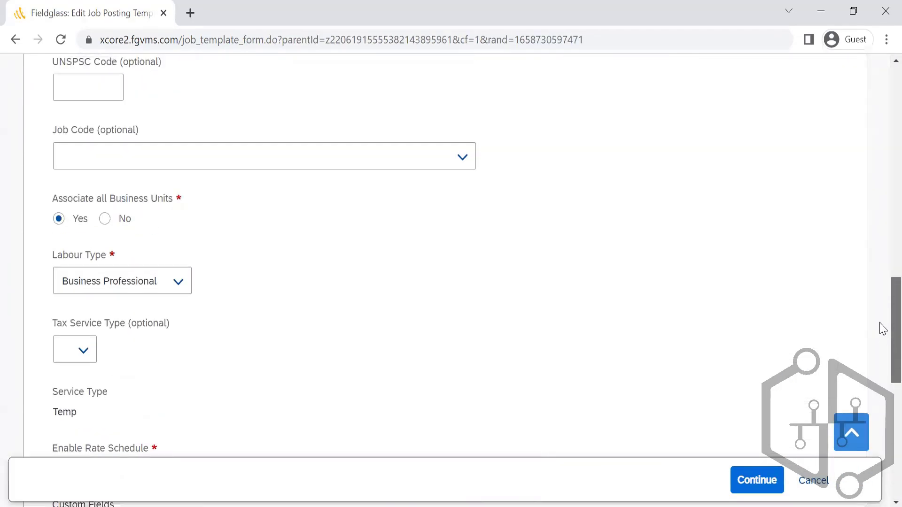
left_click_drag(883, 324, 882, 111)
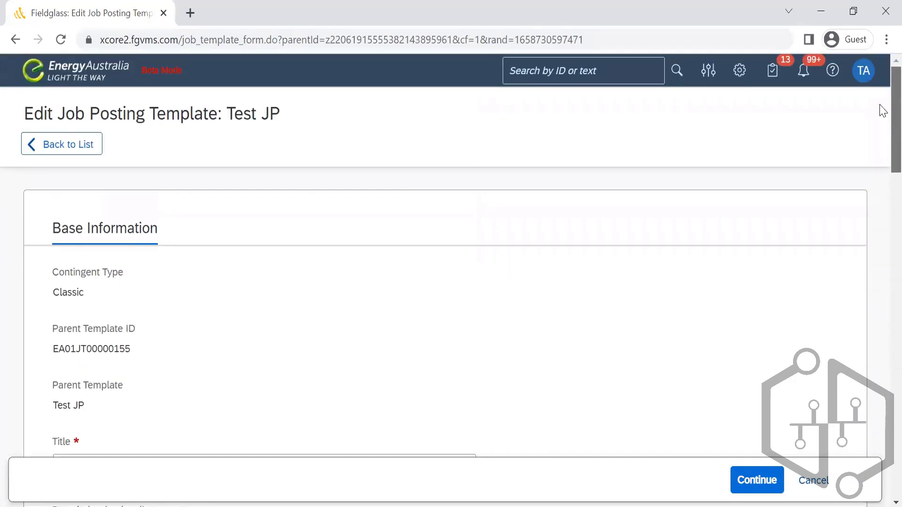
left_click(59, 153)
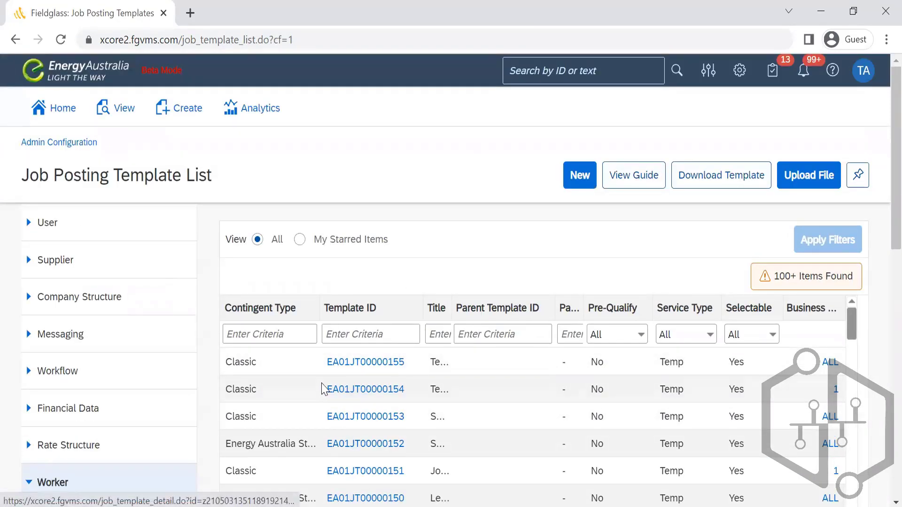
Open the Test Job Posting template, EA01JT00000154, and look over its Details, Accounting, Custom Fields, Distribution and Rules sections
left_click(352, 394)
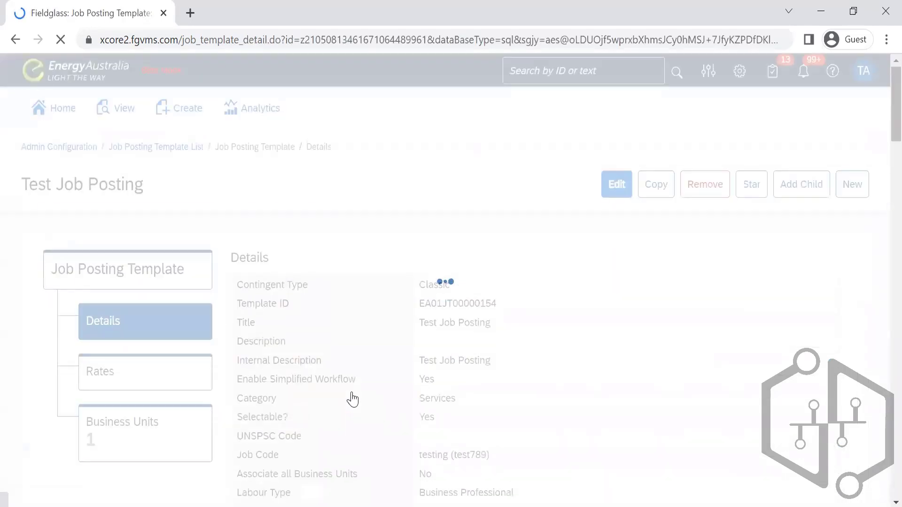
scroll(882, 199, "down", 15)
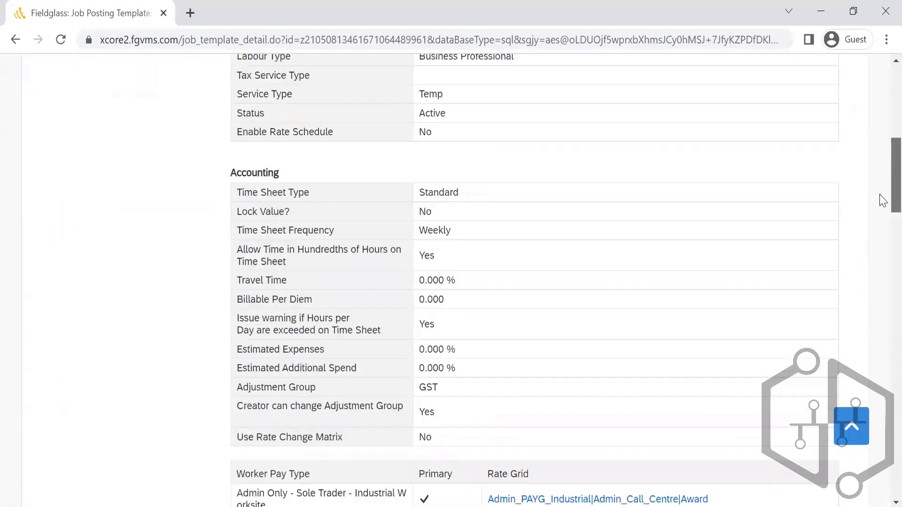
scroll(883, 293, "down", 20)
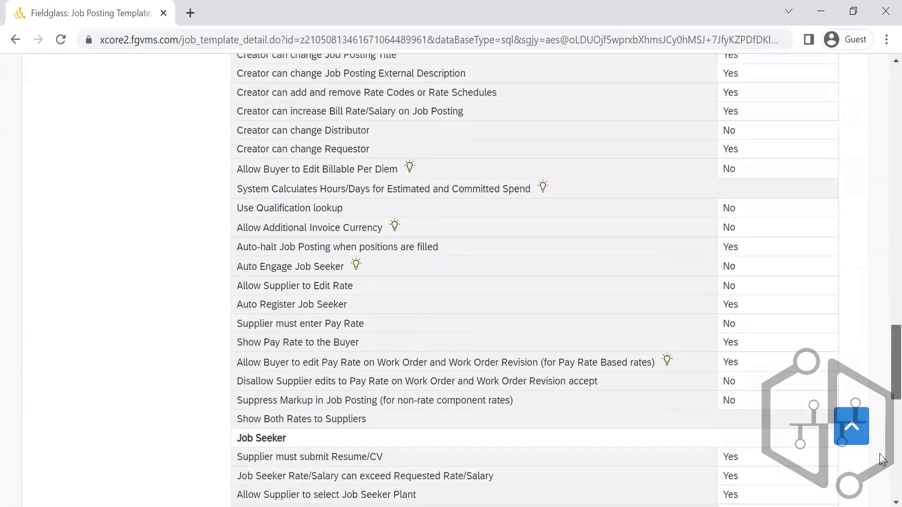
scroll(879, 253, "down", 5)
scroll(858, 141, "up", 20)
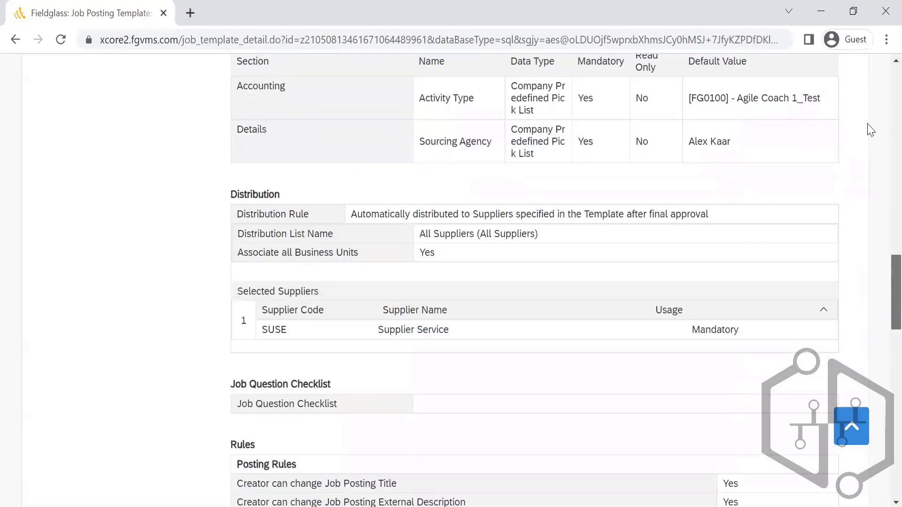
scroll(882, 302, "up", 15)
scroll(708, 312, "down", 18)
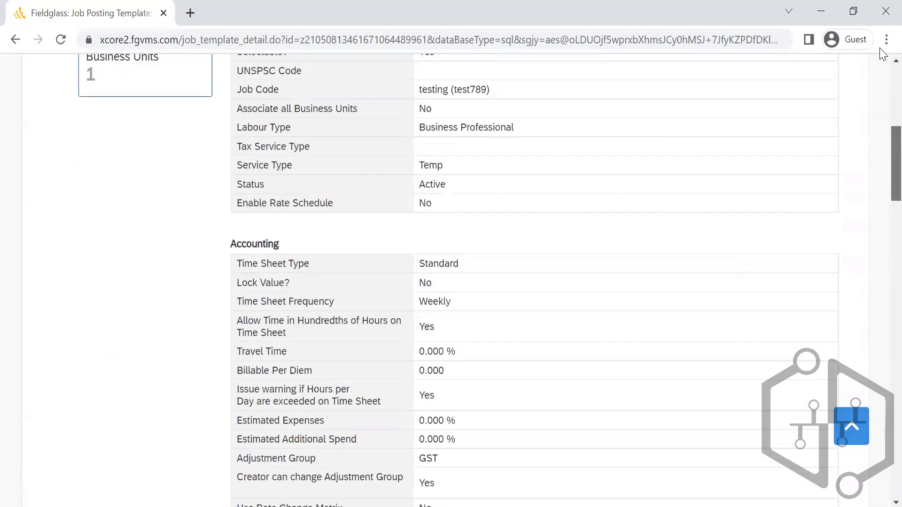
scroll(657, 184, "down", 20)
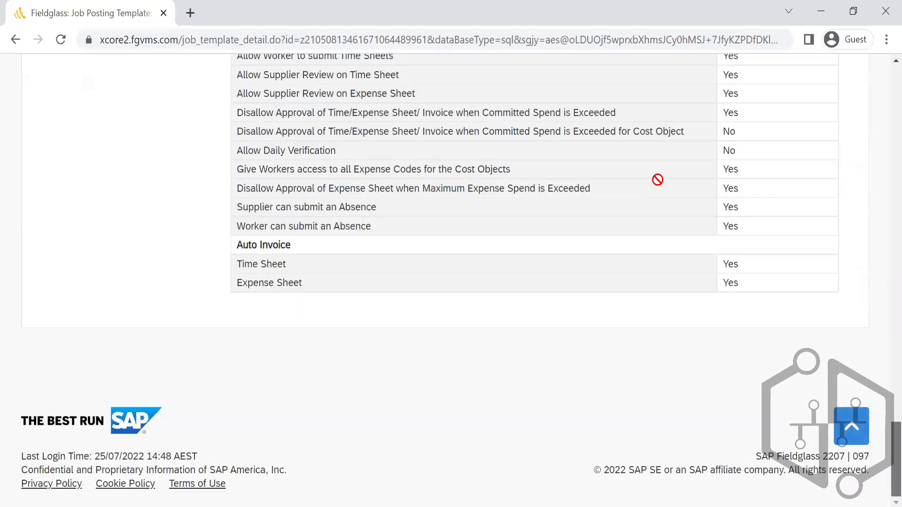
scroll(658, 180, "up", 20)
scroll(657, 180, "up", 15)
View the edit form of the Test Job Posting template through to Qualifications and leave it without saving
left_click(616, 183)
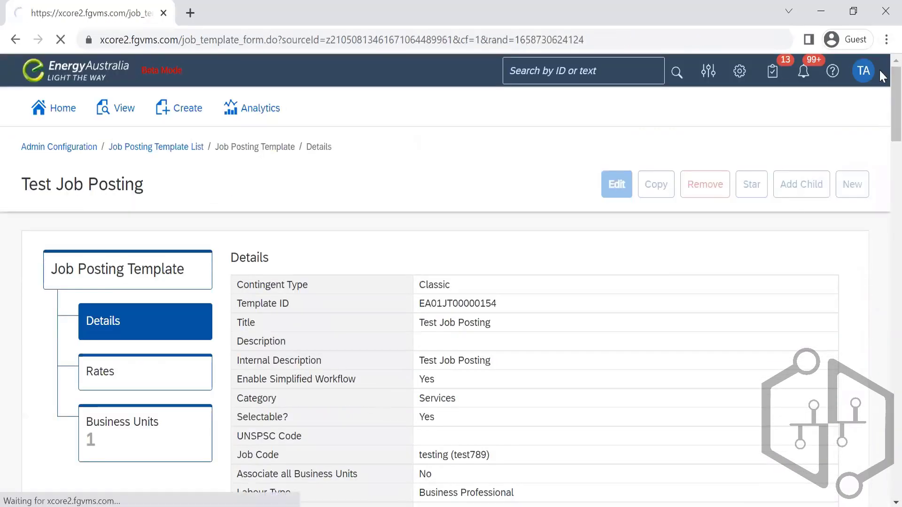
scroll(882, 196, "down", 12)
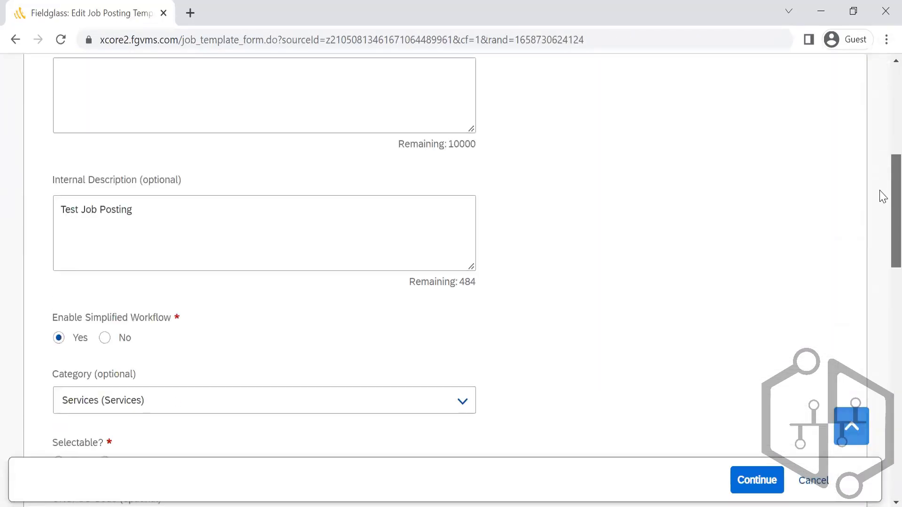
left_click_drag(882, 235, 882, 385)
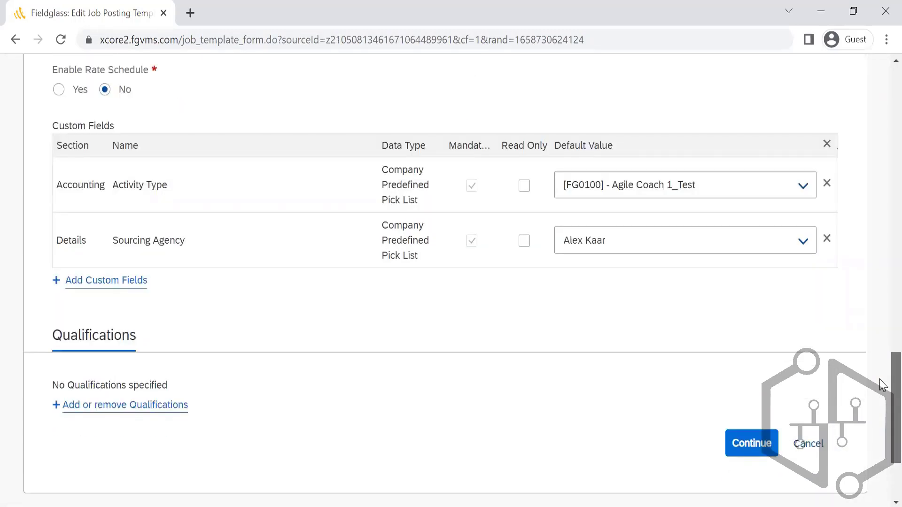
left_click(807, 442)
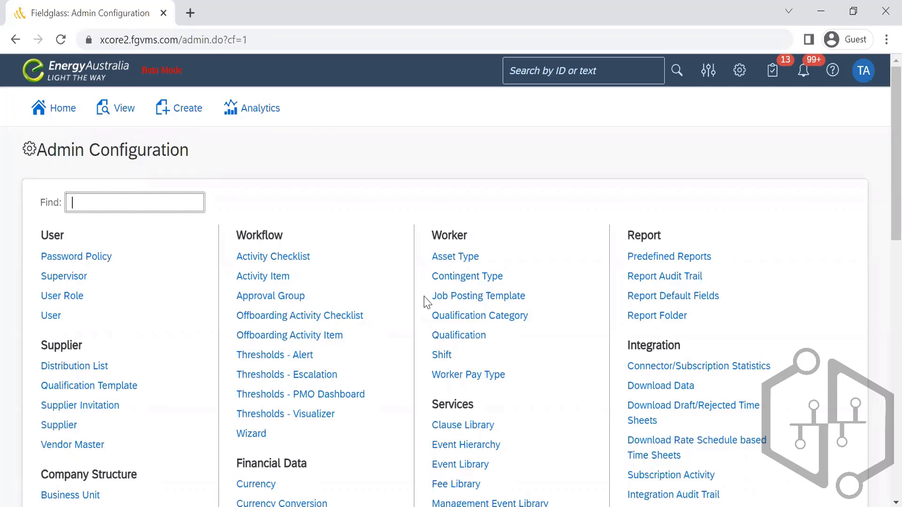
Start creating a Job Posting for Worker, dismiss the Browse Job Posting Sources introduction and look over the source selection page
left_click(176, 113)
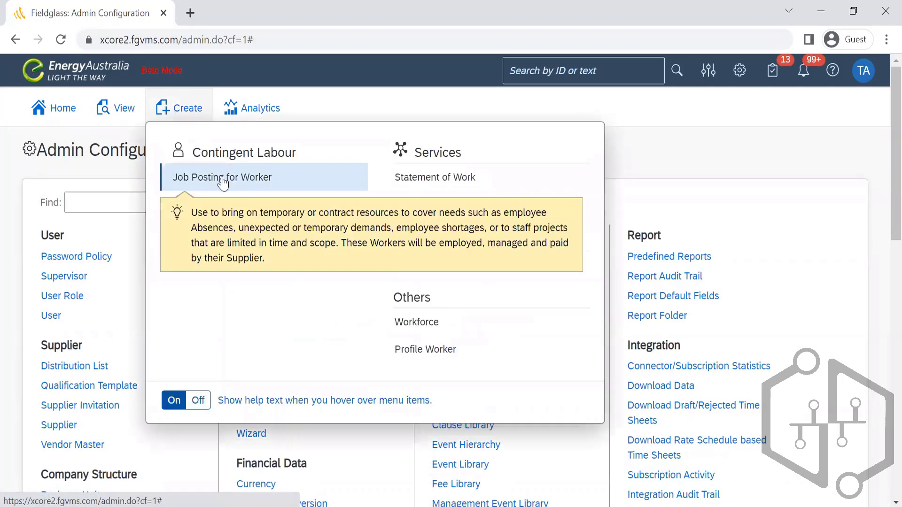
left_click(224, 185)
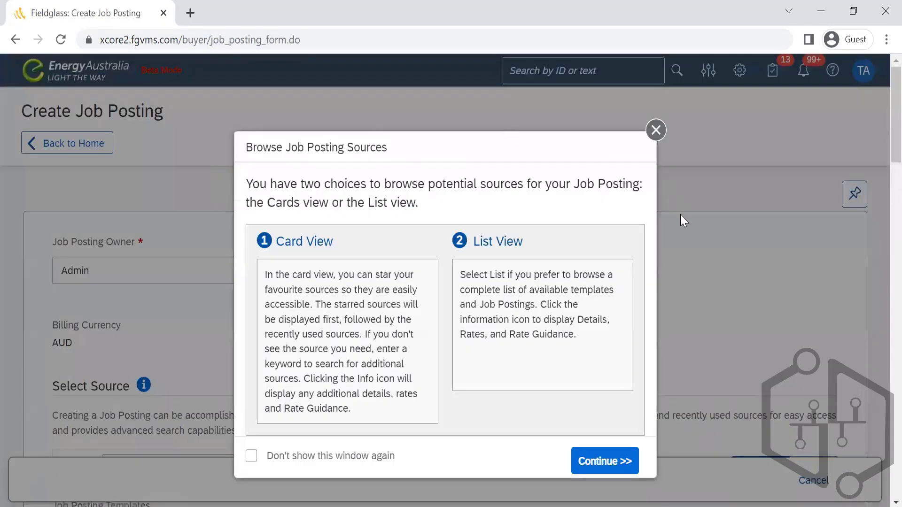
left_click(607, 462)
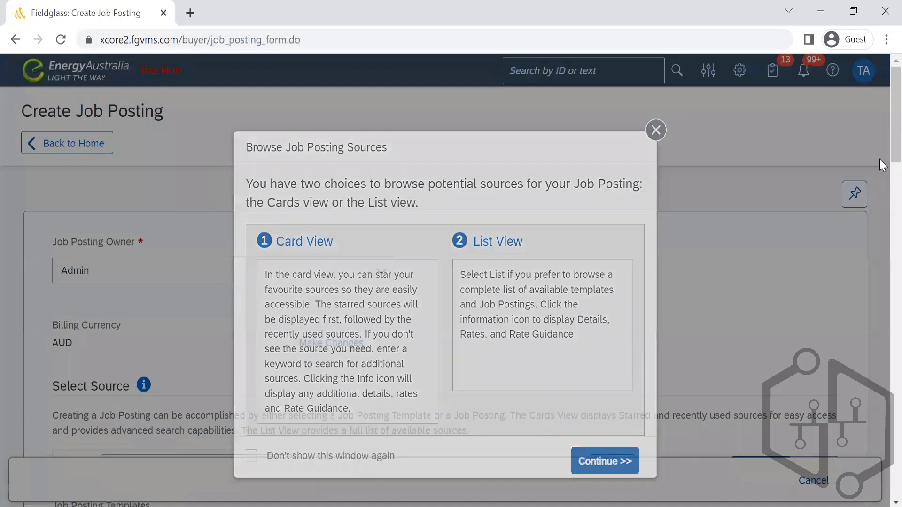
scroll(882, 174, "down", 6)
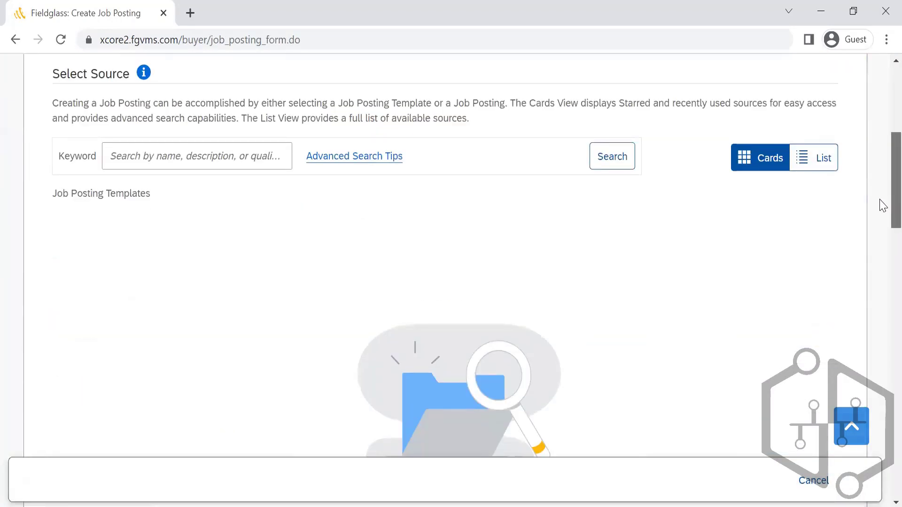
left_click_drag(880, 200, 881, 165)
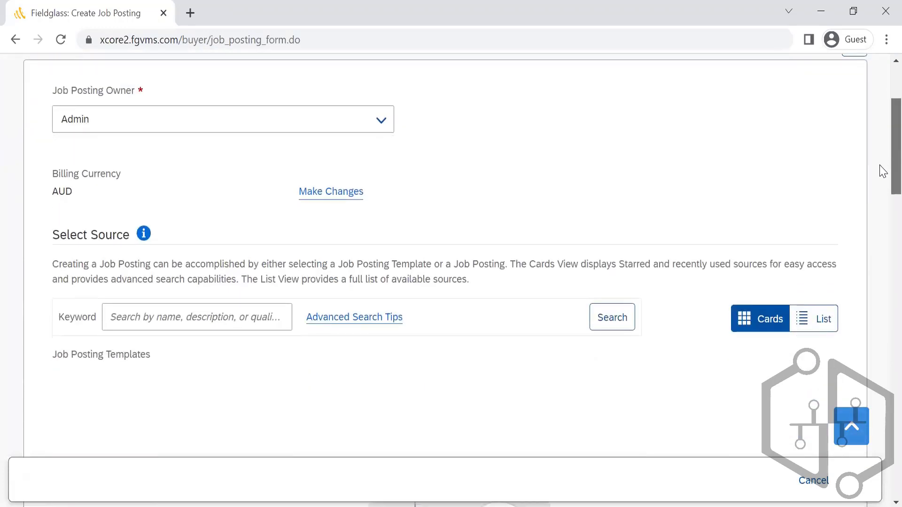
scroll(883, 171, "up", 3)
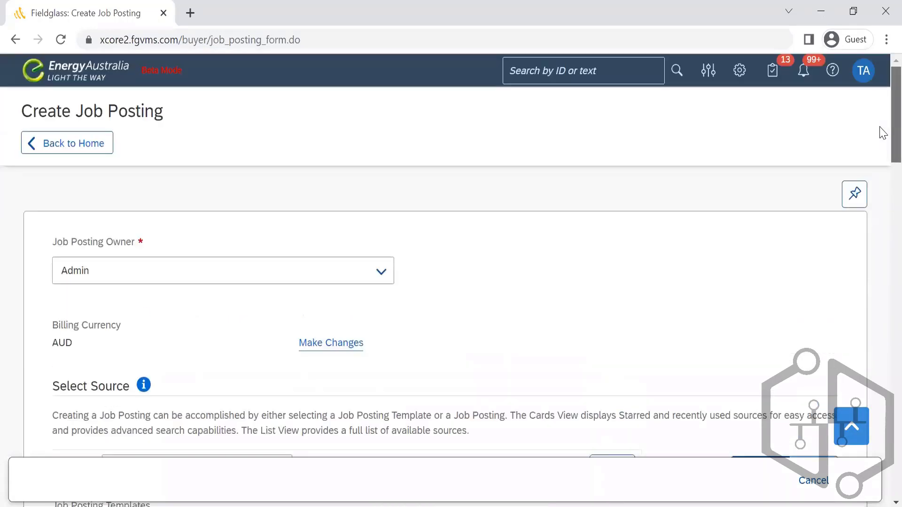
Choose another person as Job Posting Owner and show the available sources in List view
left_click(390, 266)
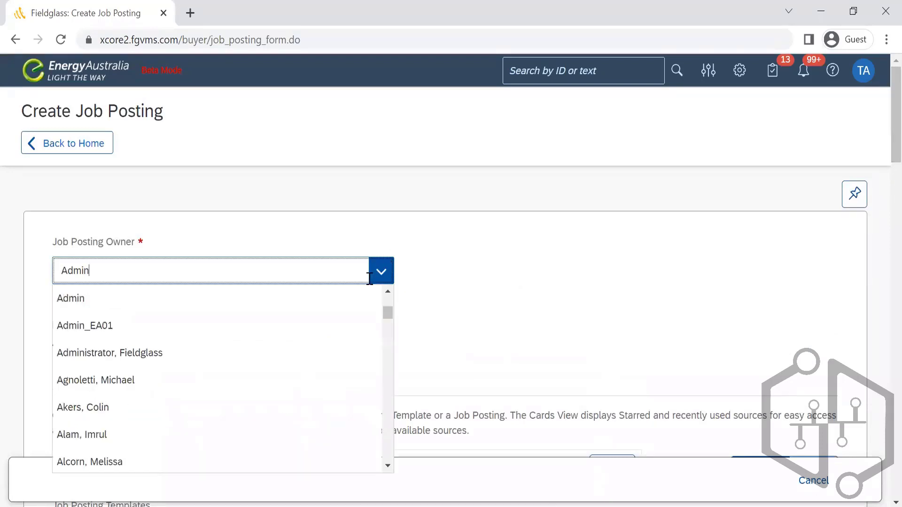
left_click(266, 421)
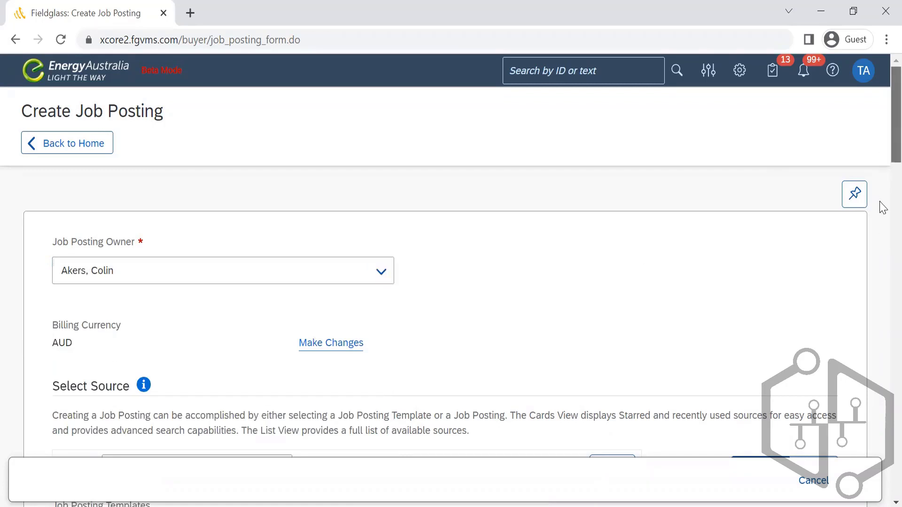
scroll(880, 192, "down", 8)
scroll(883, 169, "up", 6)
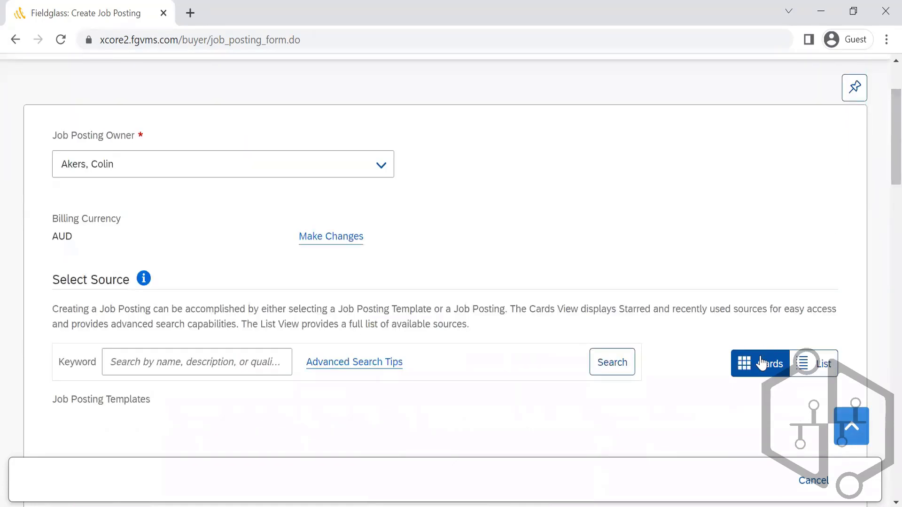
left_click(803, 362)
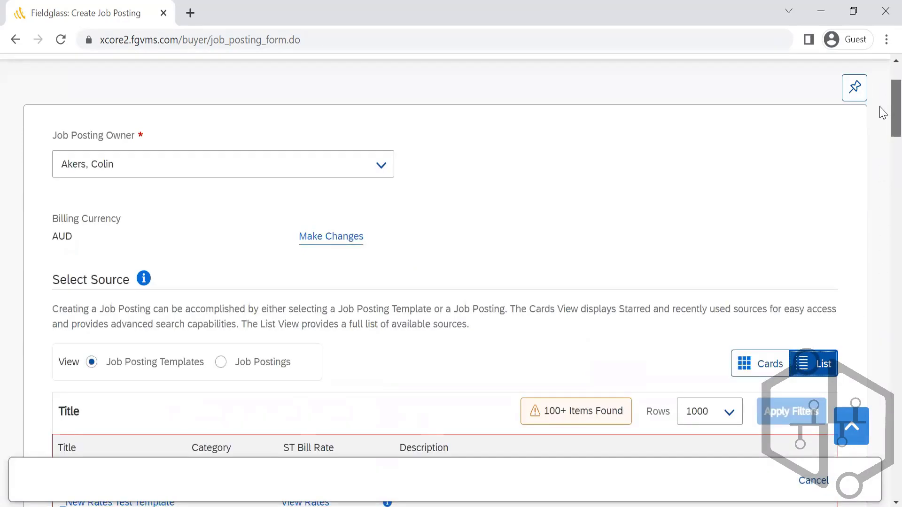
Browse the list of job posting templates and select EN Junior Project Controls as the source
scroll(883, 136, "down", 4)
scroll(882, 136, "down", 4)
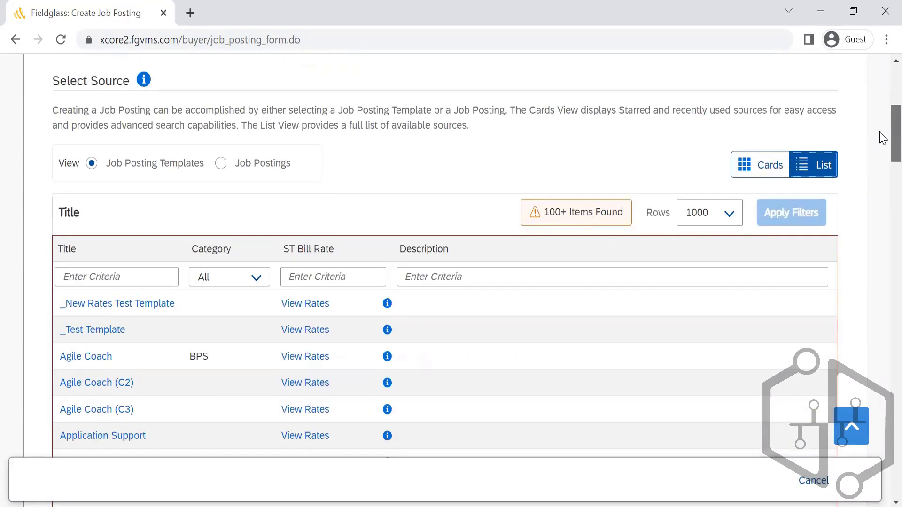
scroll(883, 157, "down", 2)
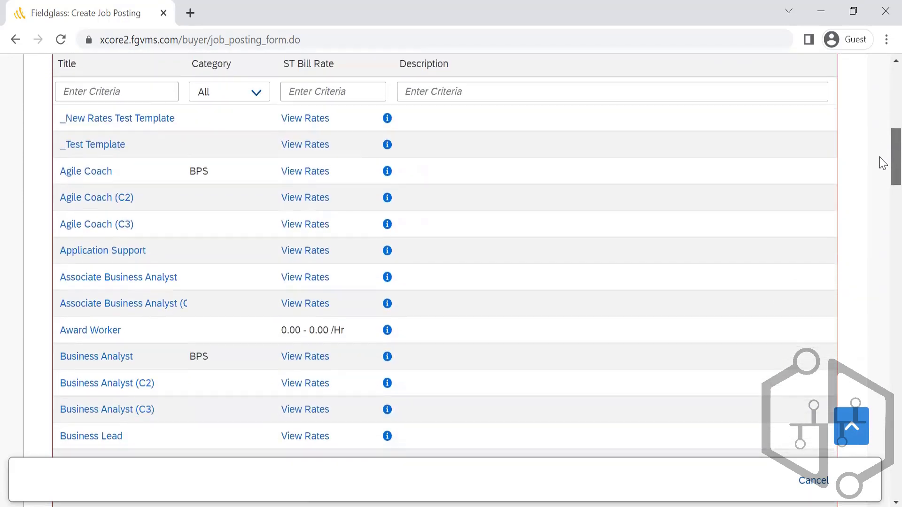
scroll(882, 155, "up", 2)
scroll(883, 155, "down", 2)
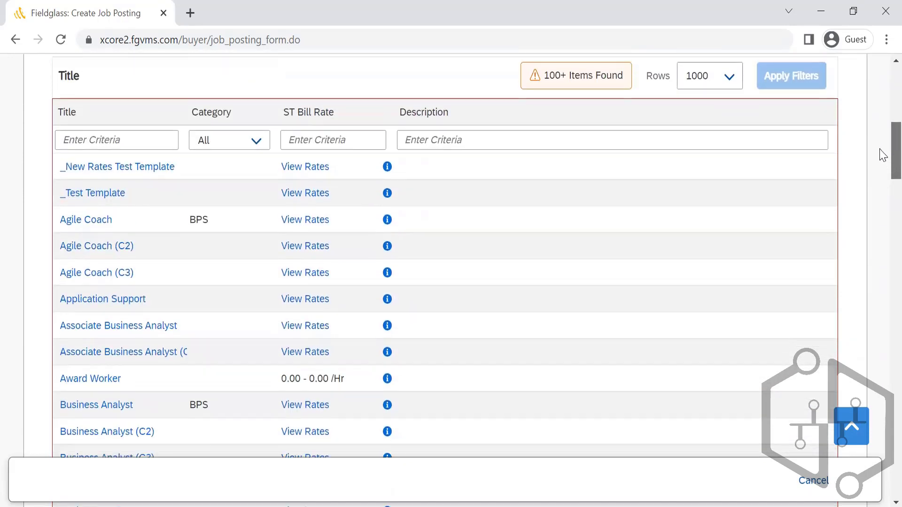
scroll(883, 167, "down", 1)
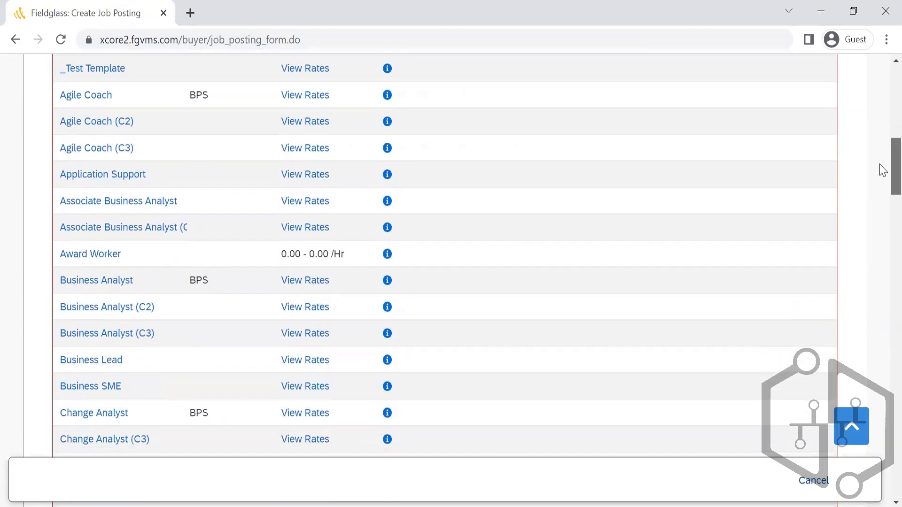
scroll(883, 170, "down", 9)
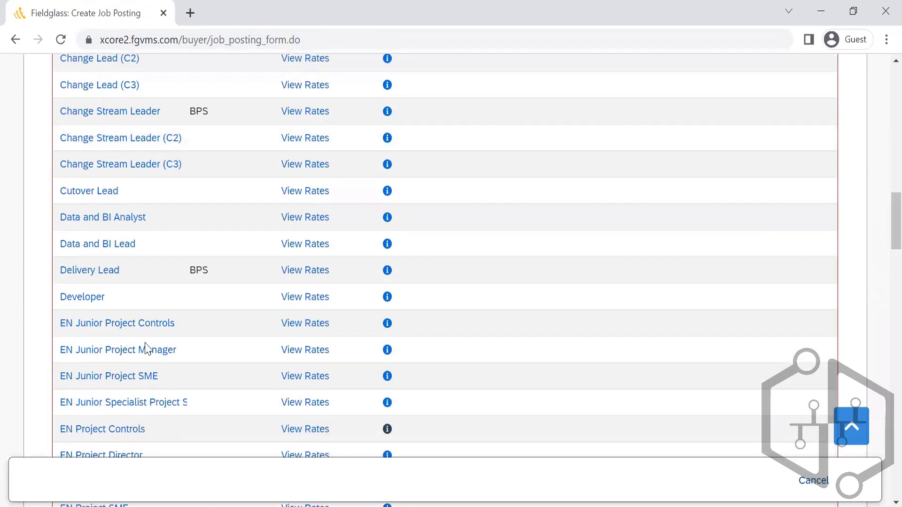
left_click(115, 331)
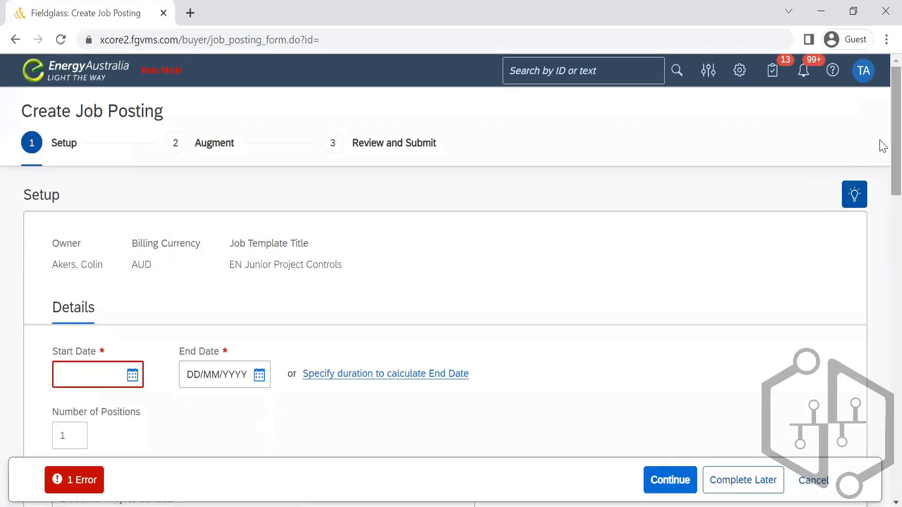
Look over the Setup fields of the job posting, from Details to Cost Allocation and Attachments
scroll(881, 182, "down", 3)
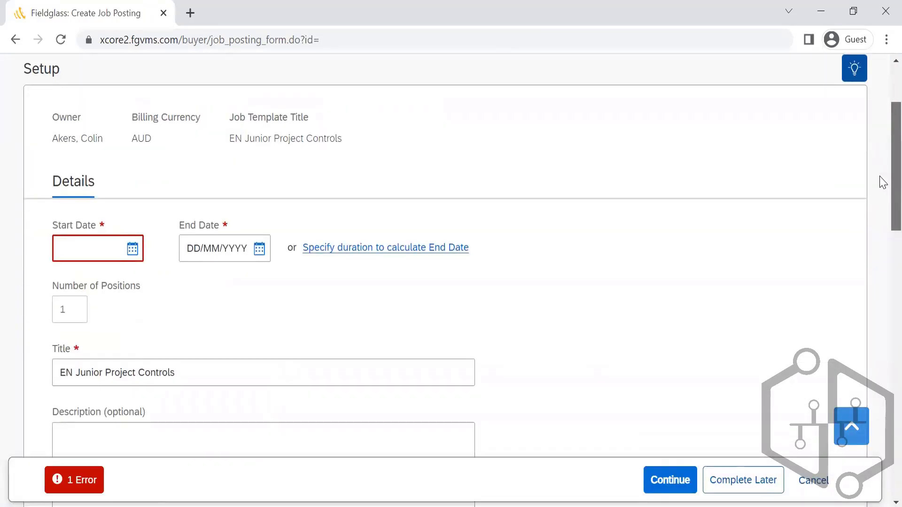
scroll(883, 183, "down", 2)
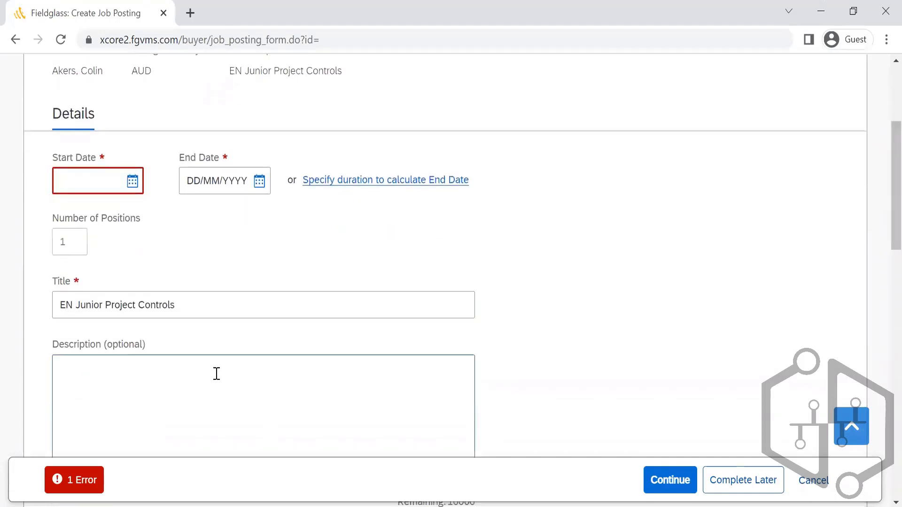
double_click(72, 244)
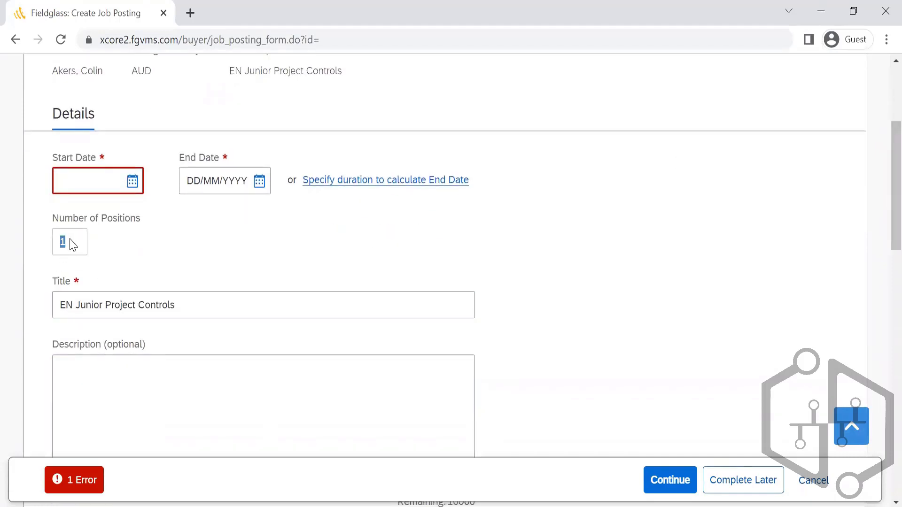
left_click(70, 239)
scroll(883, 264, "down", 7)
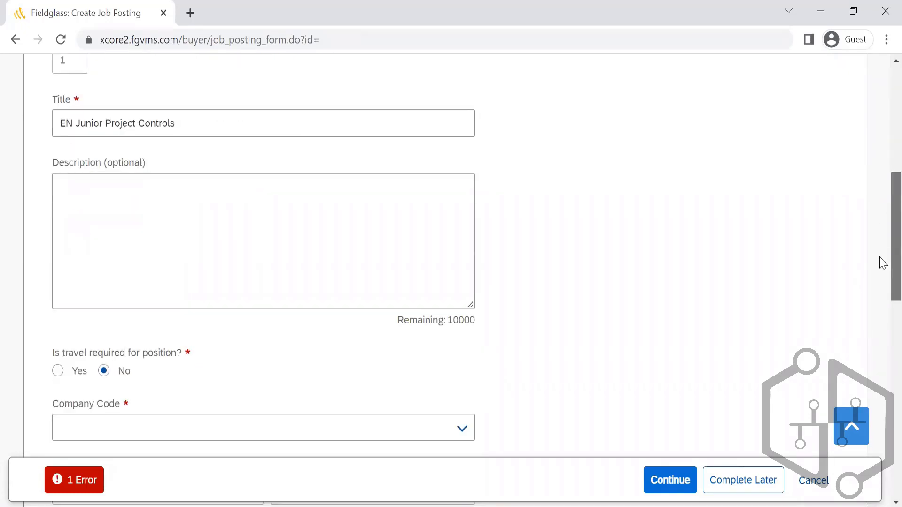
scroll(884, 316, "down", 1)
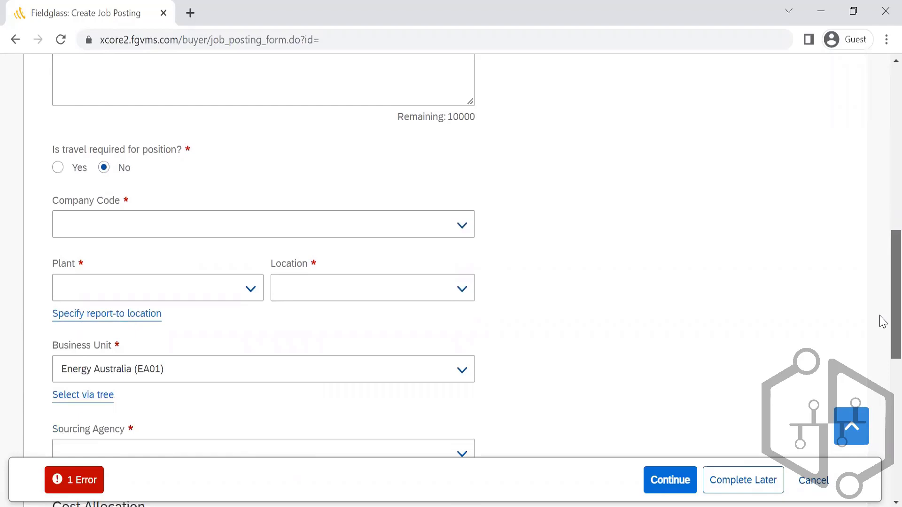
scroll(884, 329, "down", 3)
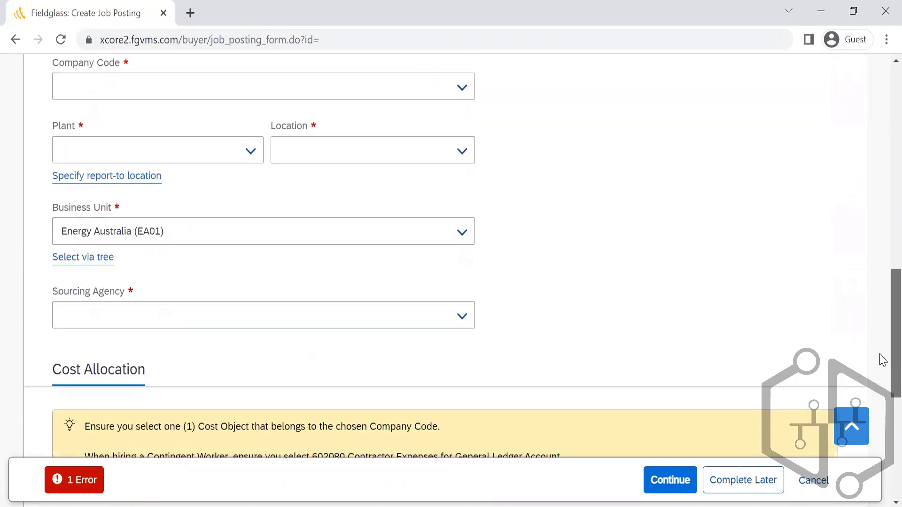
scroll(883, 360, "down", 3)
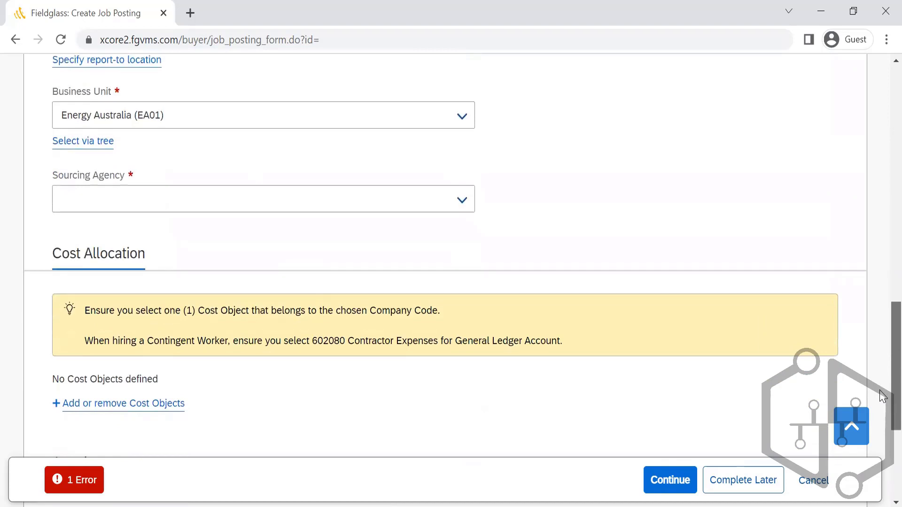
scroll(883, 413, "down", 5)
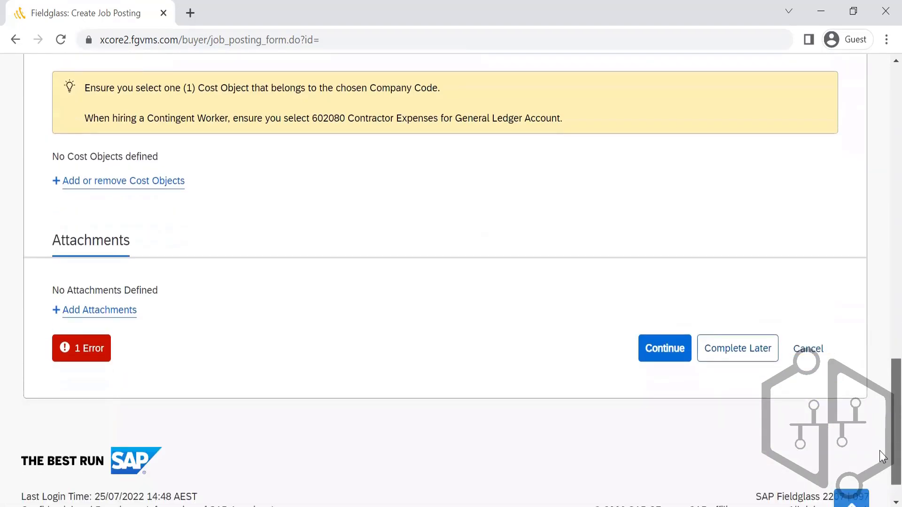
scroll(882, 282, "up", 15)
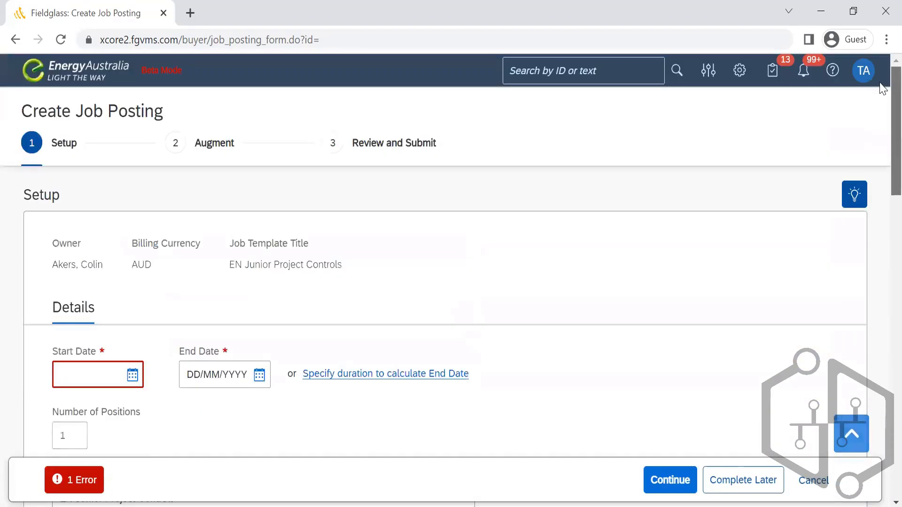
scroll(881, 188, "down", 6)
scroll(883, 113, "up", 7)
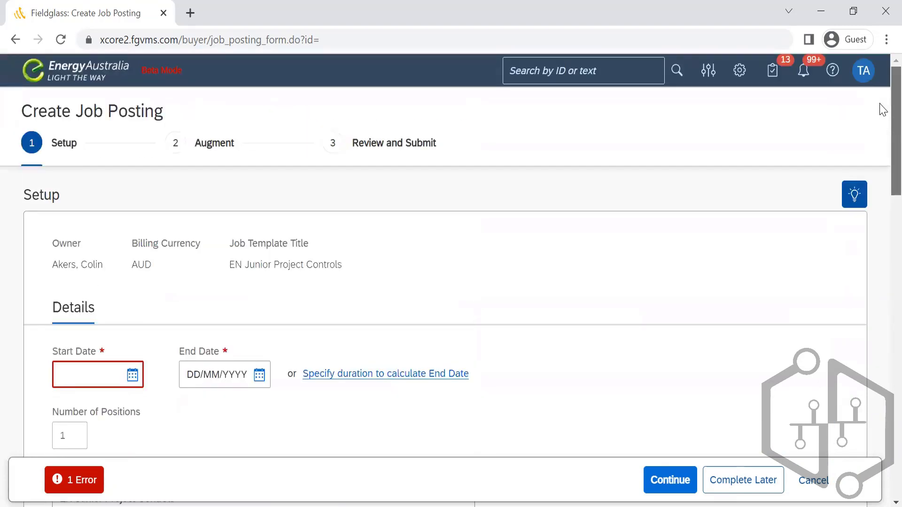
scroll(883, 188, "down", 20)
scroll(881, 376, "up", 4)
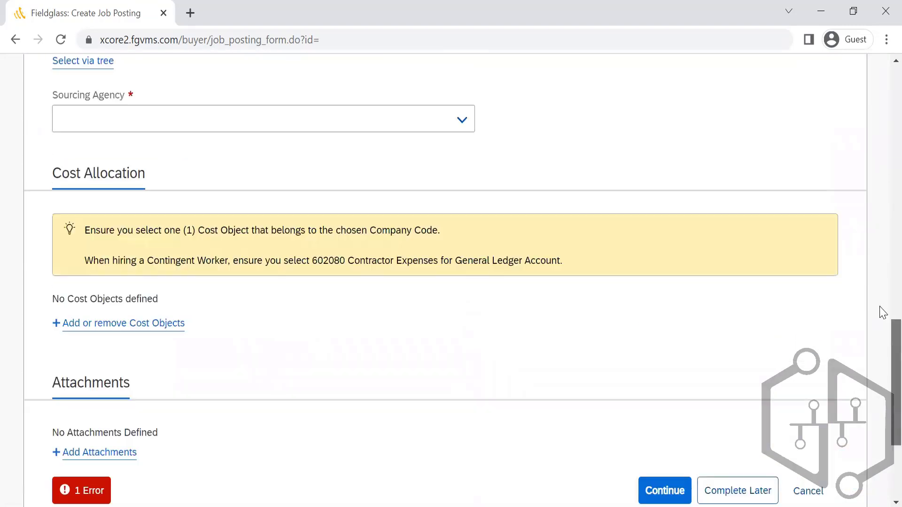
scroll(882, 310, "up", 18)
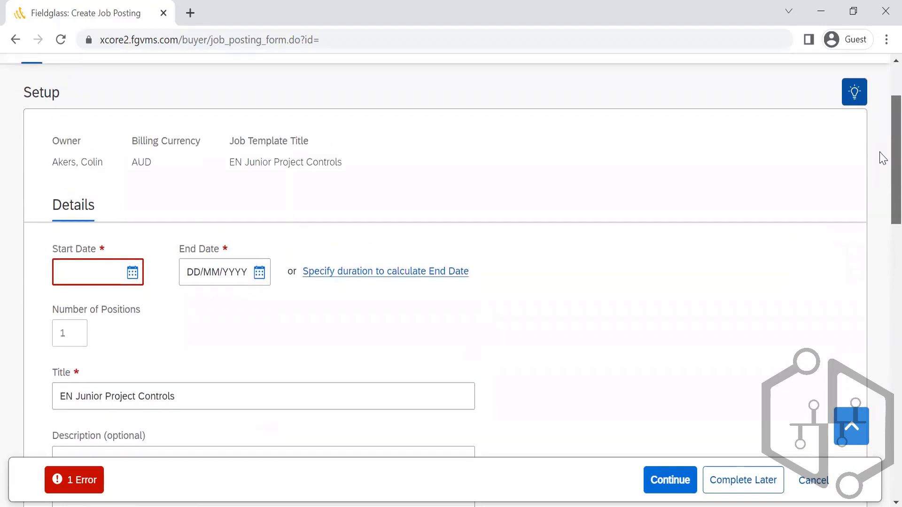
Choose a Company Code for the EN Junior Project Controls job posting
scroll(884, 187, "down", 9)
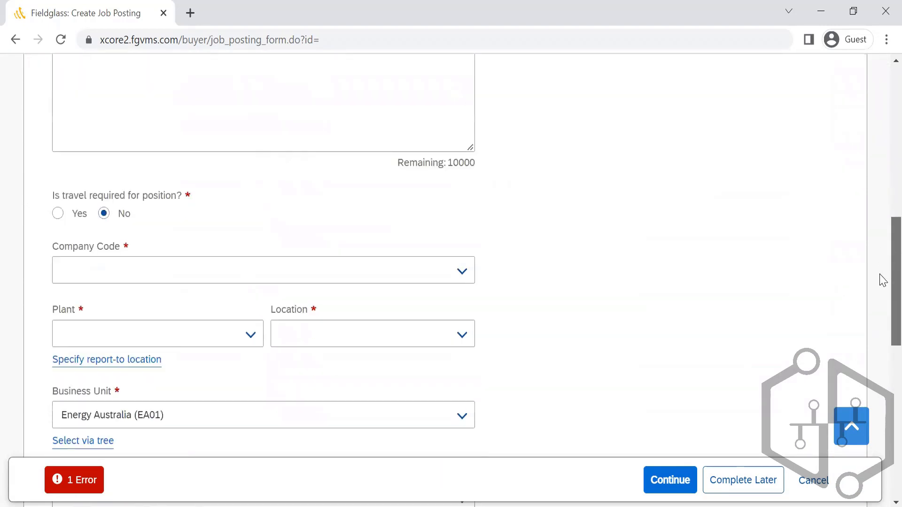
scroll(884, 279, "down", 2)
left_click(286, 177)
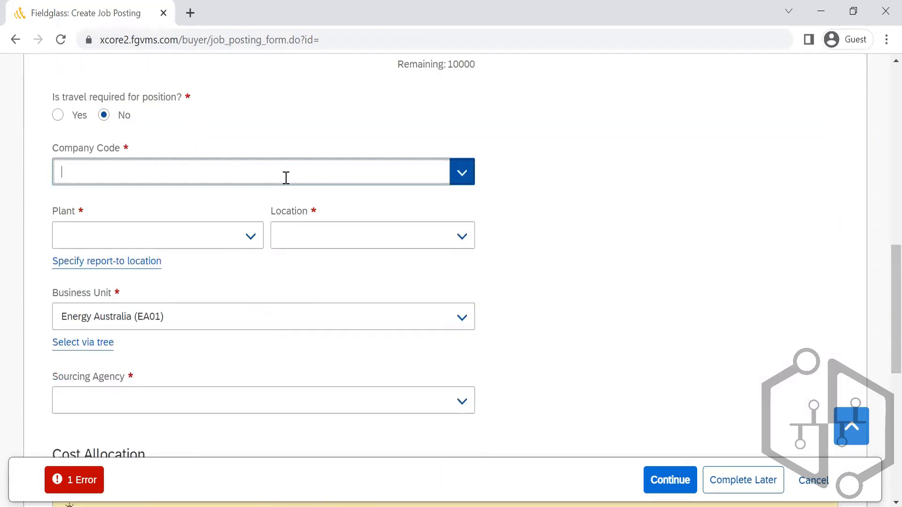
left_click(221, 299)
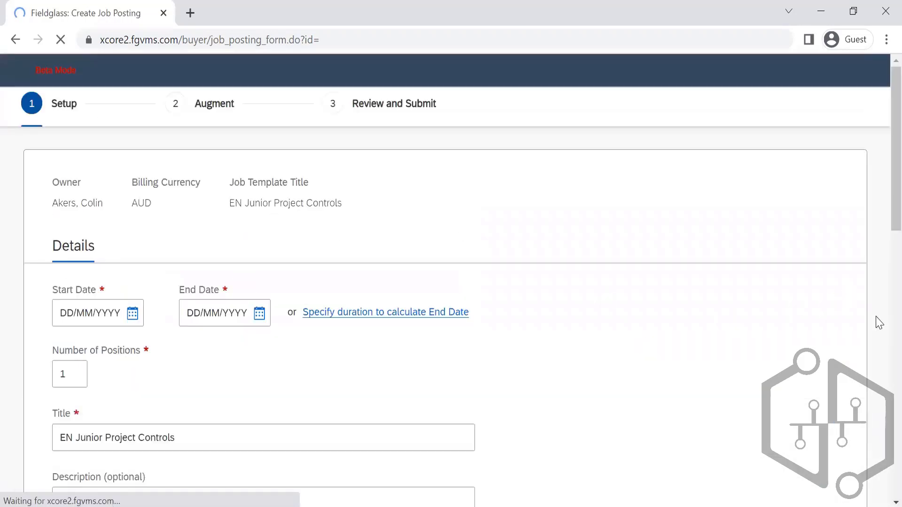
Set the job posting's Start Date to 01/07/2022 and its End Date to 31 August 2022
scroll(881, 282, "up", 8)
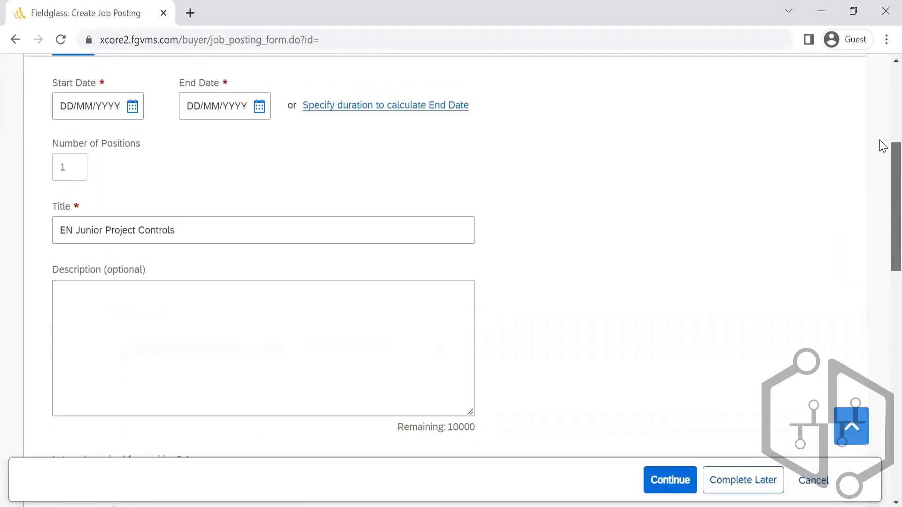
scroll(882, 146, "up", 4)
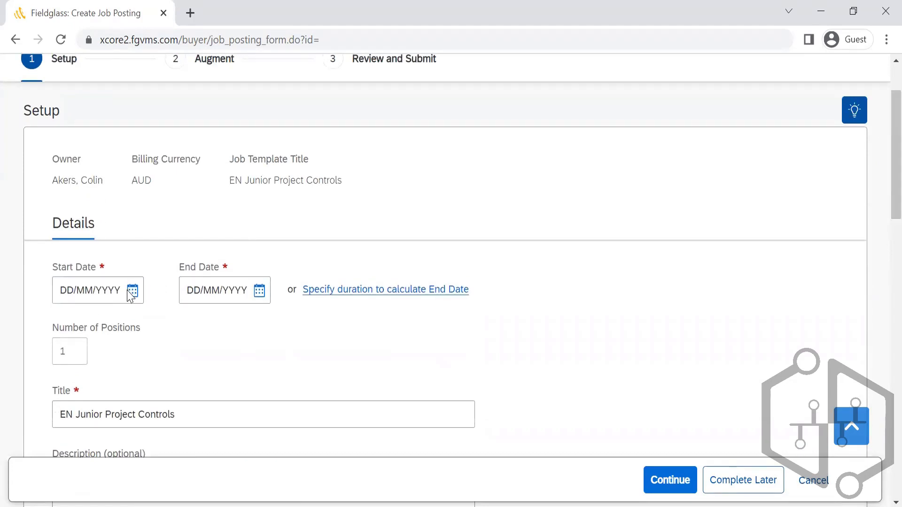
left_click(131, 294)
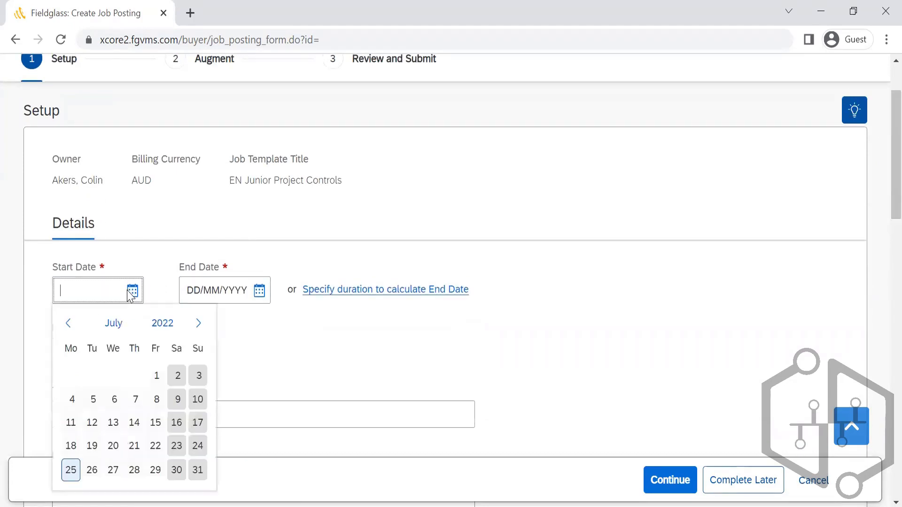
left_click(155, 379)
left_click(259, 290)
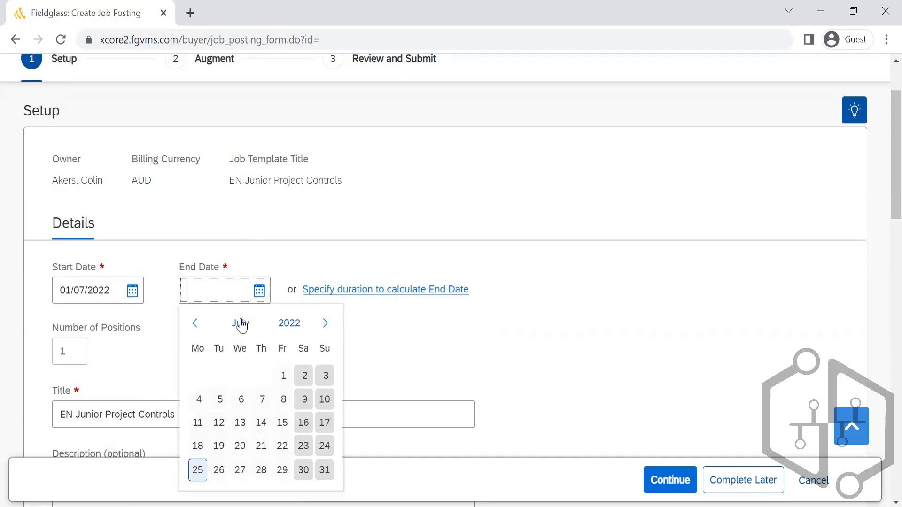
left_click(326, 324)
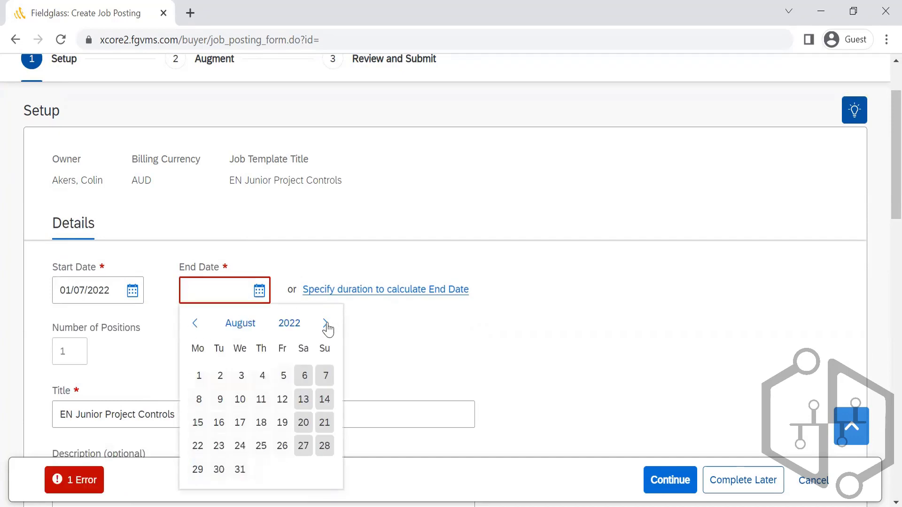
left_click(240, 469)
scroll(689, 329, "up", 3)
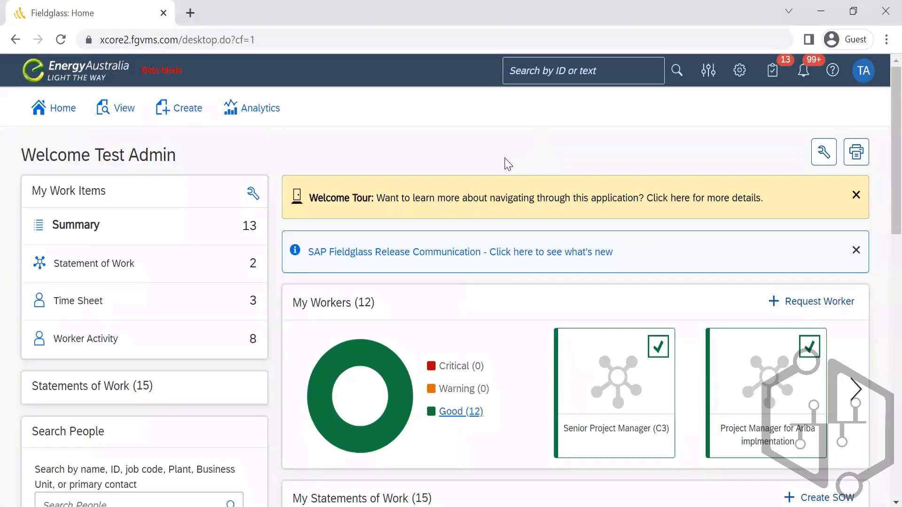
Look over the record types that can be created from the home page and close the list
left_click(179, 112)
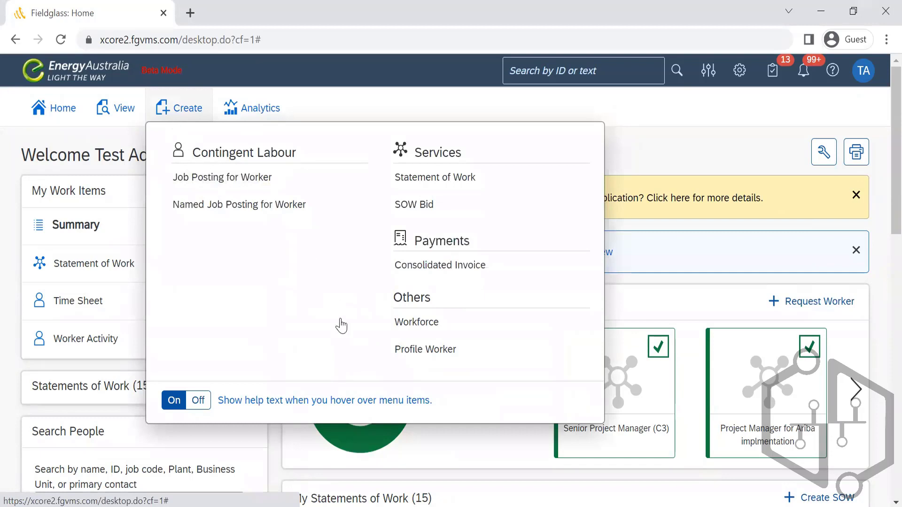
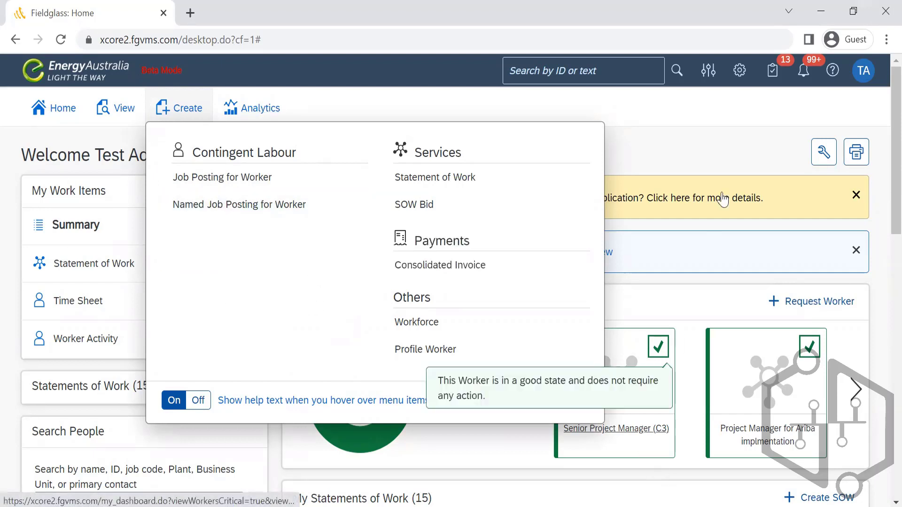
left_click(694, 155)
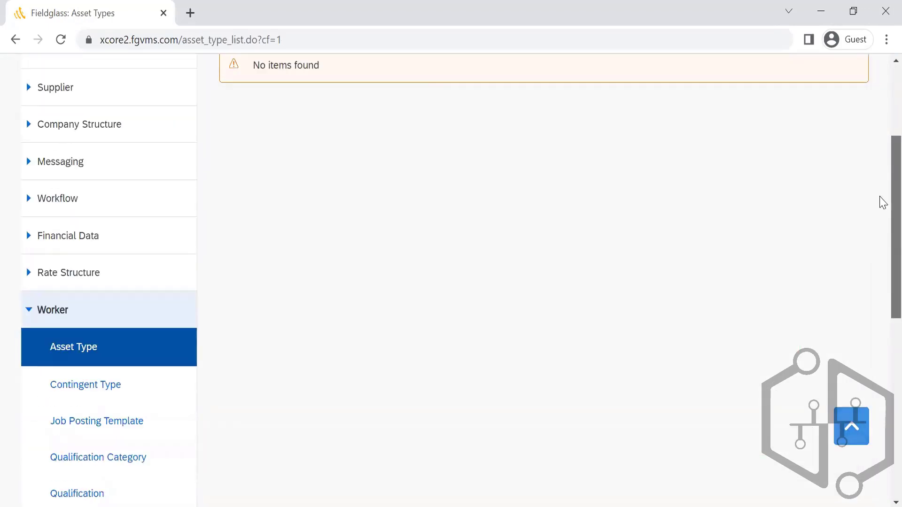
Look over the Asset Type List in the Worker configuration, view the form for a new asset type and leave it without adding one
scroll(880, 207, "down", 1)
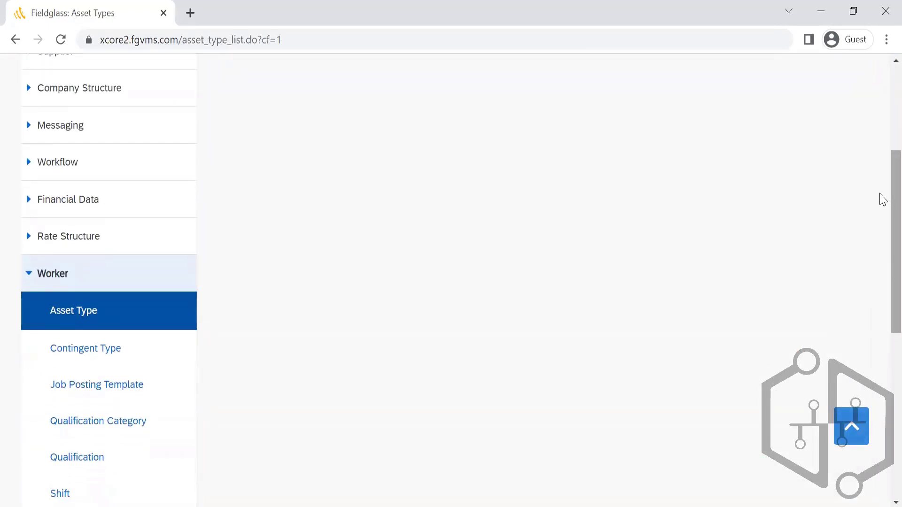
scroll(881, 184, "up", 4)
scroll(881, 150, "down", 5)
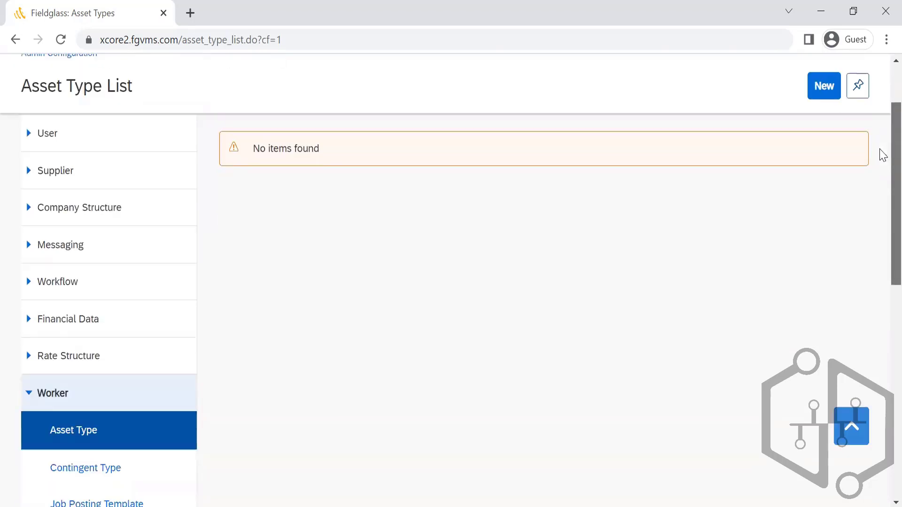
scroll(881, 150, "up", 4)
scroll(883, 139, "up", 2)
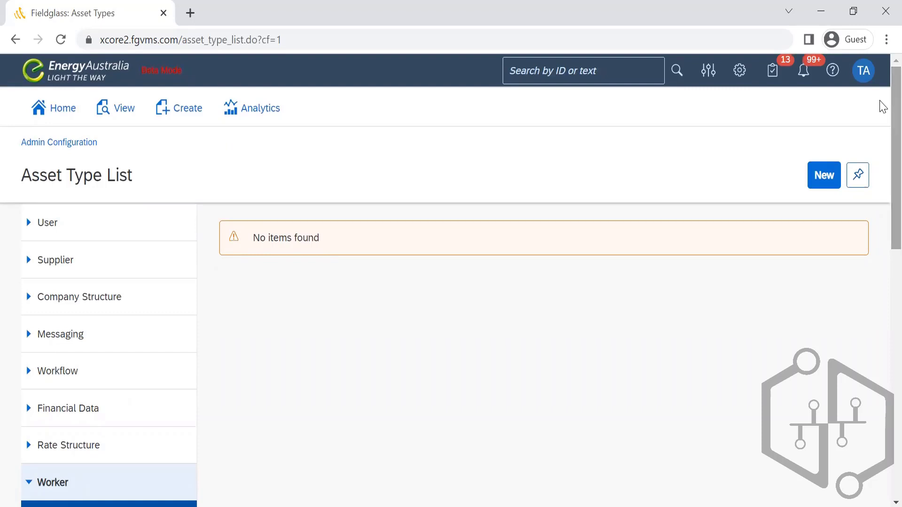
left_click(824, 188)
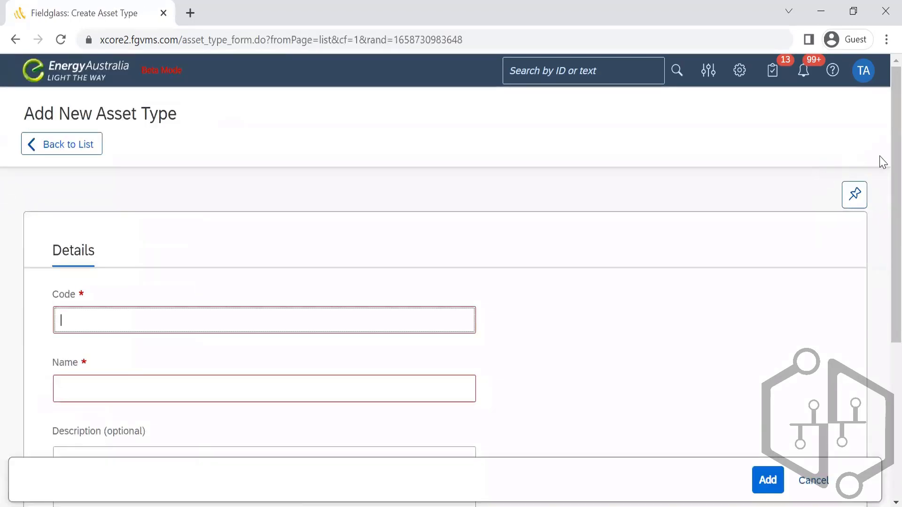
scroll(884, 165, "down", 5)
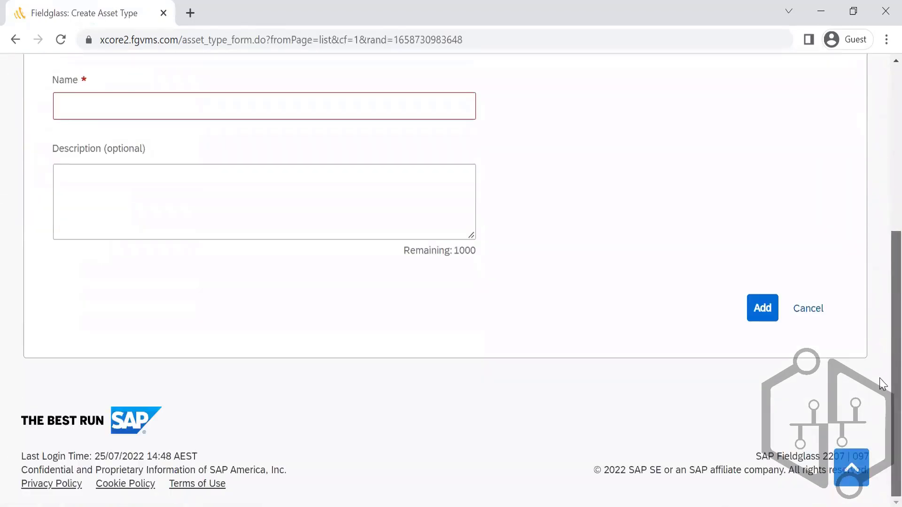
left_click(824, 313)
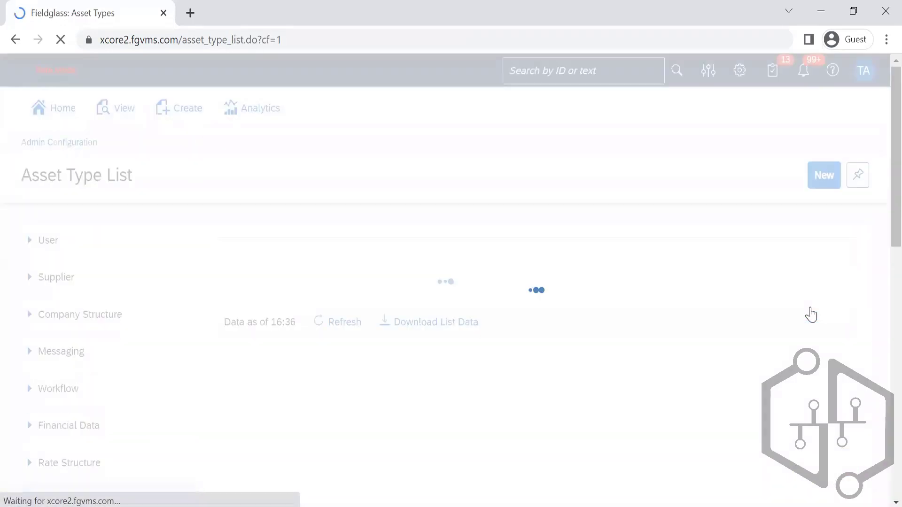
Open the Qualification Category list in the Worker configuration and look through its categories
scroll(881, 205, "down", 5)
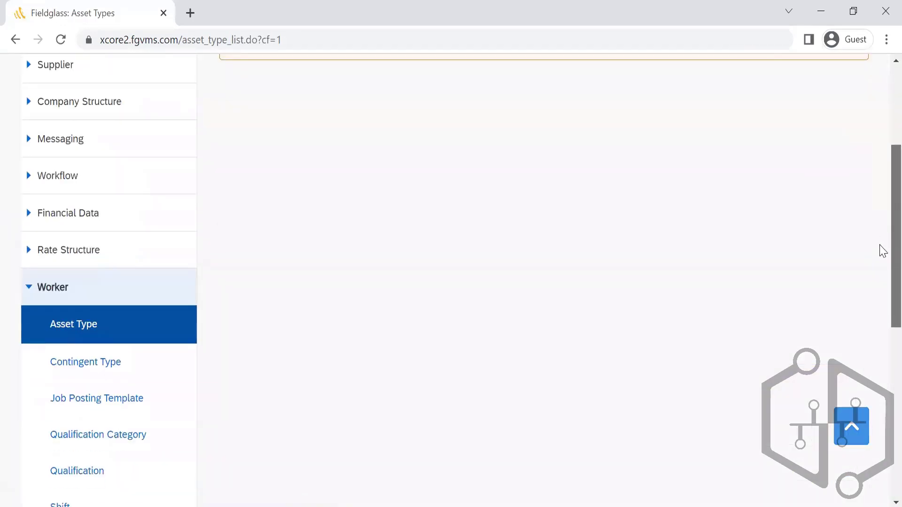
scroll(883, 287, "down", 1)
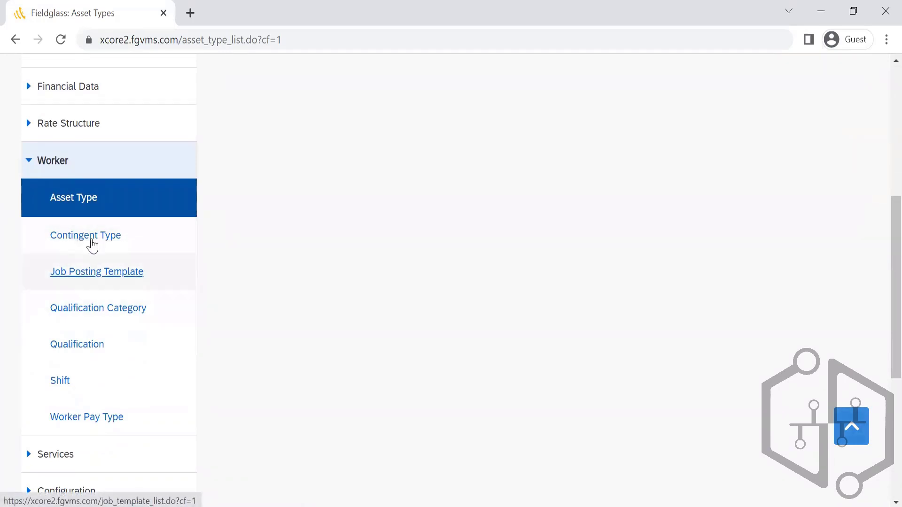
left_click(83, 308)
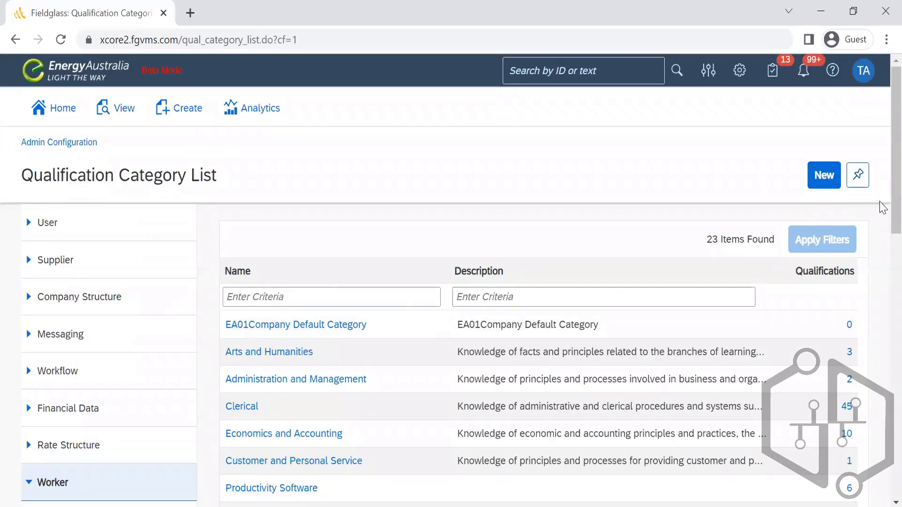
scroll(883, 249, "down", 1)
scroll(883, 249, "down", 6)
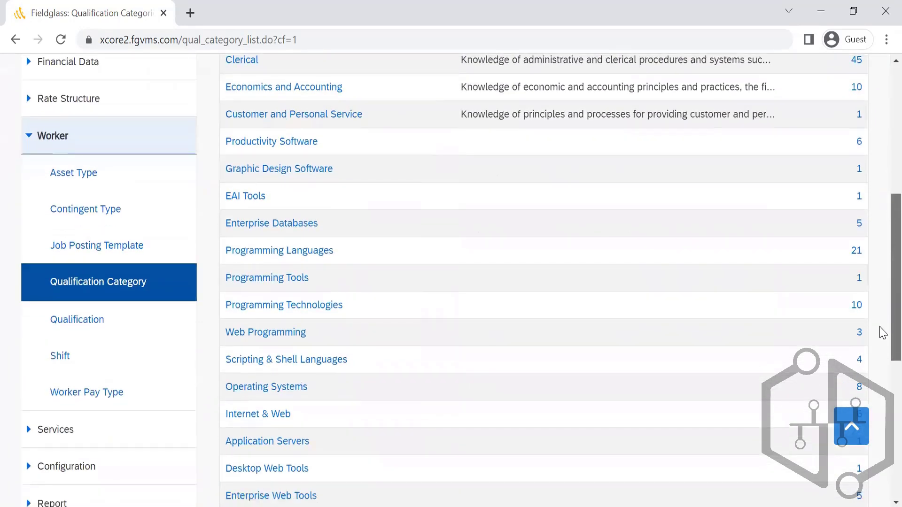
scroll(882, 310, "down", 2)
scroll(882, 343, "down", 2)
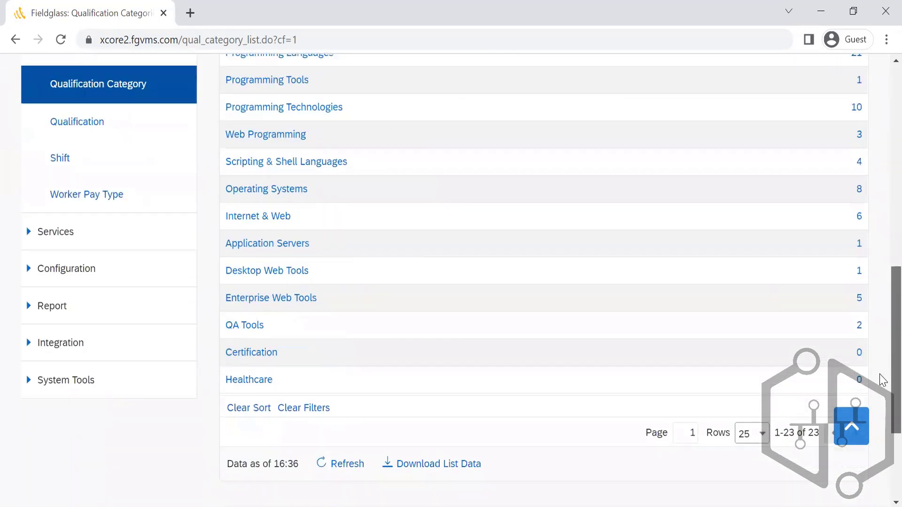
View the description of the Administration and Management qualification category and return to the Qualification Category List
scroll(883, 329, "up", 10)
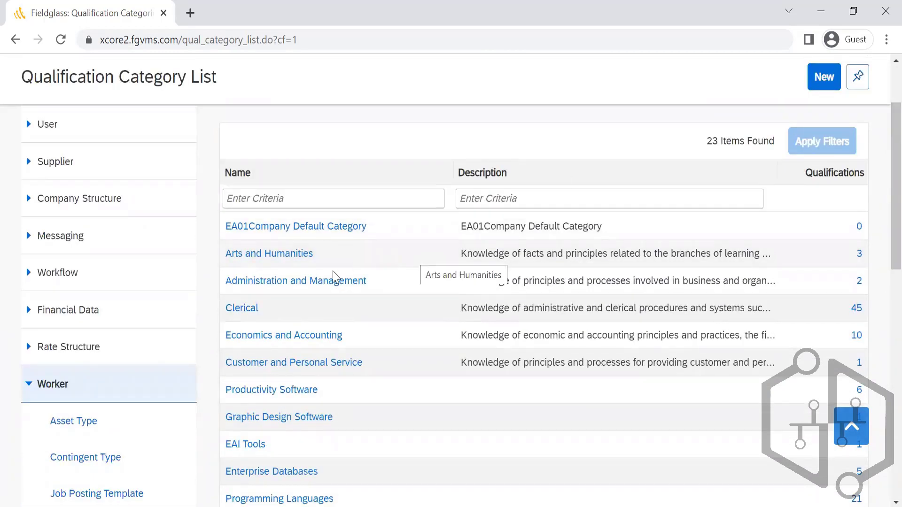
left_click(308, 284)
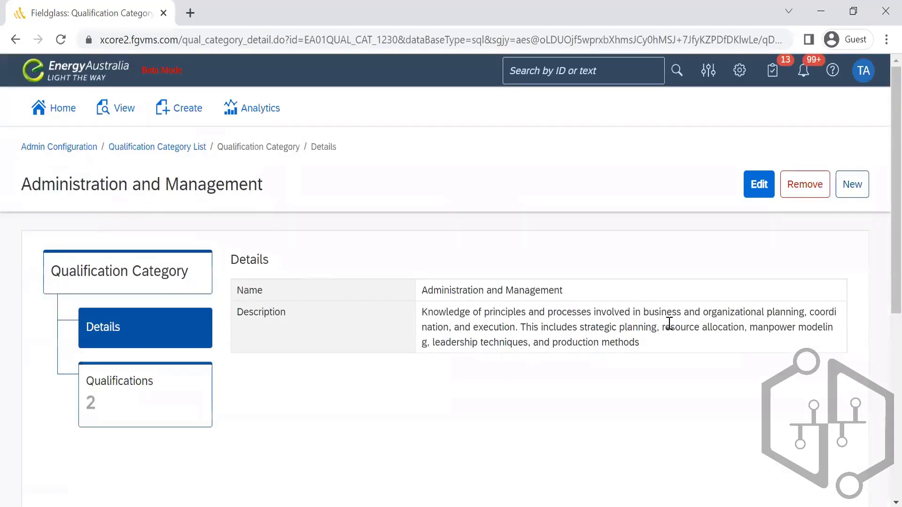
left_click_drag(646, 348, 428, 320)
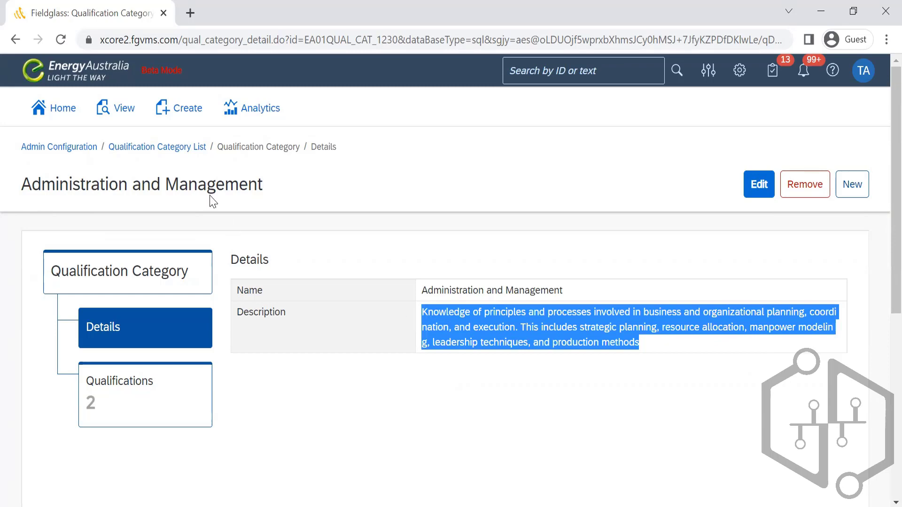
left_click(182, 156)
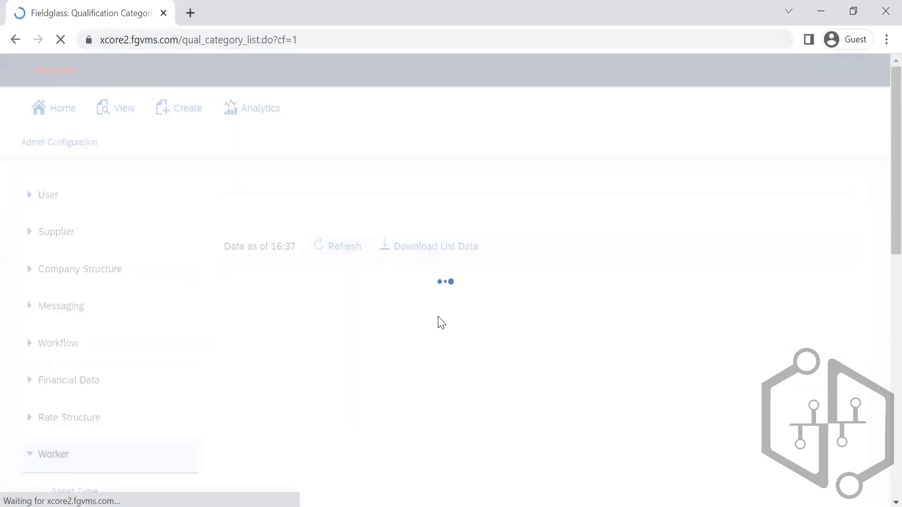
Open the Desktop Web Tools category's qualifications and examine the assessment scale of its HomeSite qualification
scroll(880, 210, "down", 5)
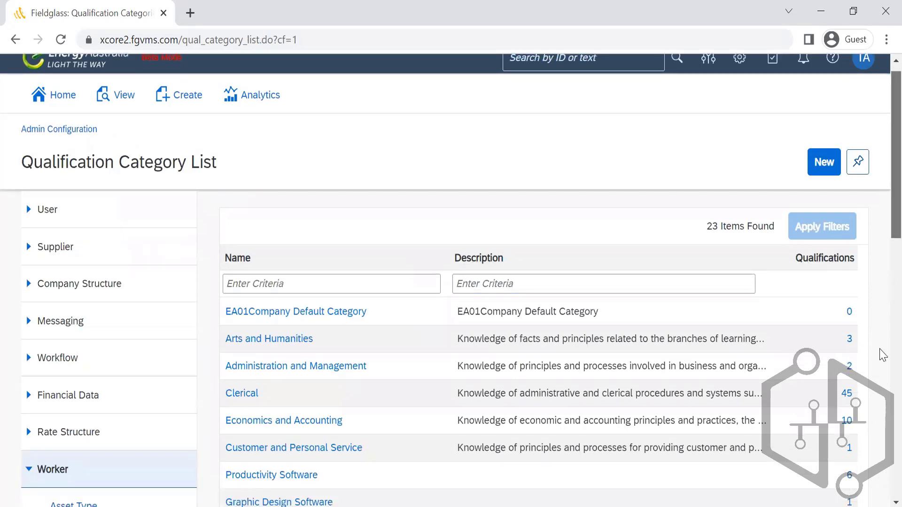
scroll(882, 390, "down", 6)
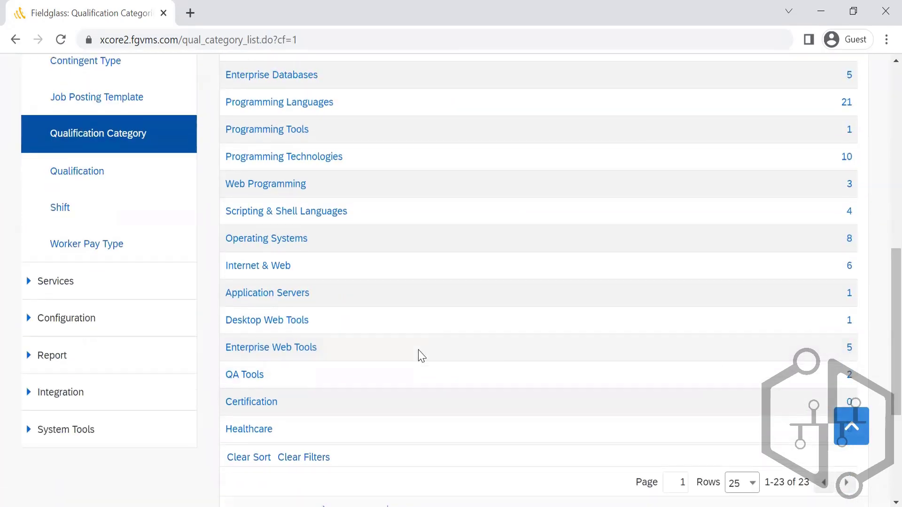
left_click(245, 324)
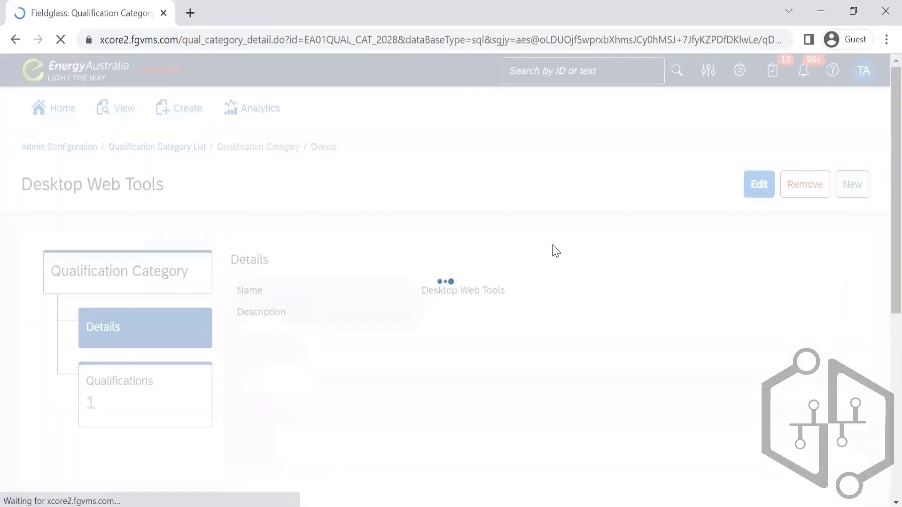
left_click(109, 387)
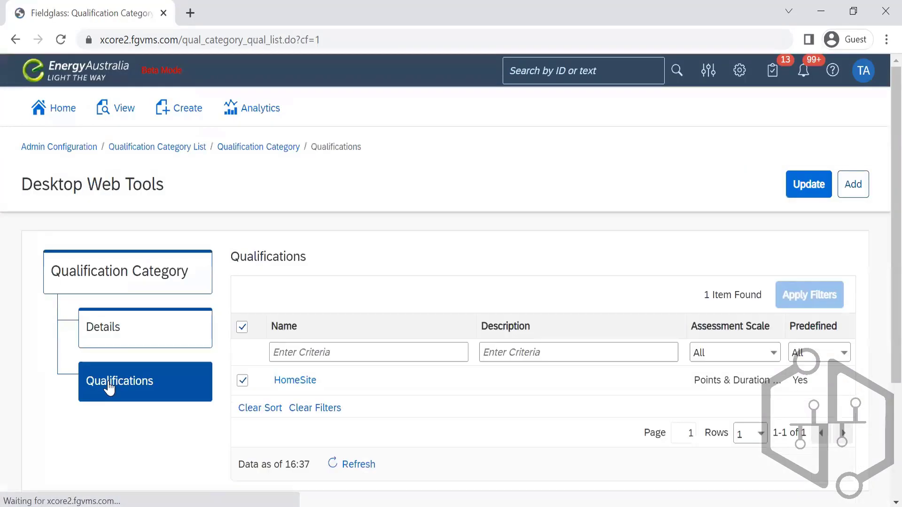
left_click(295, 383)
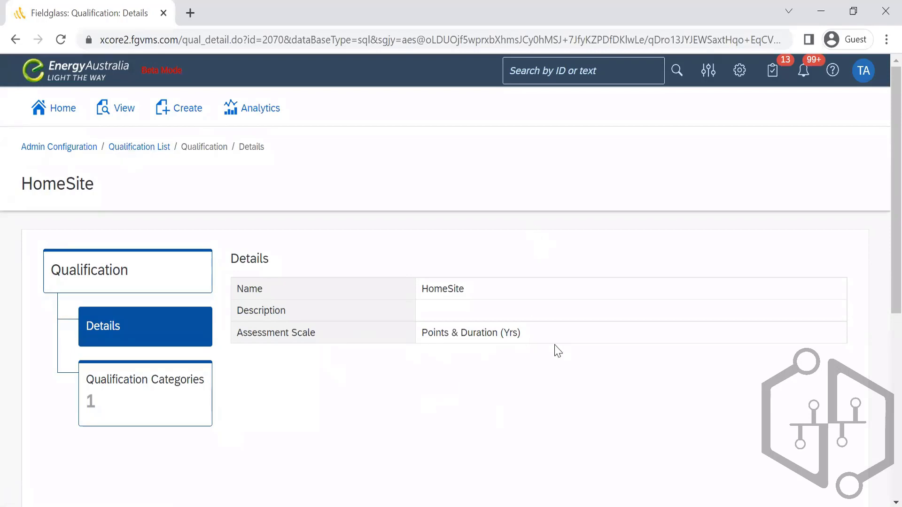
left_click_drag(551, 337, 389, 347)
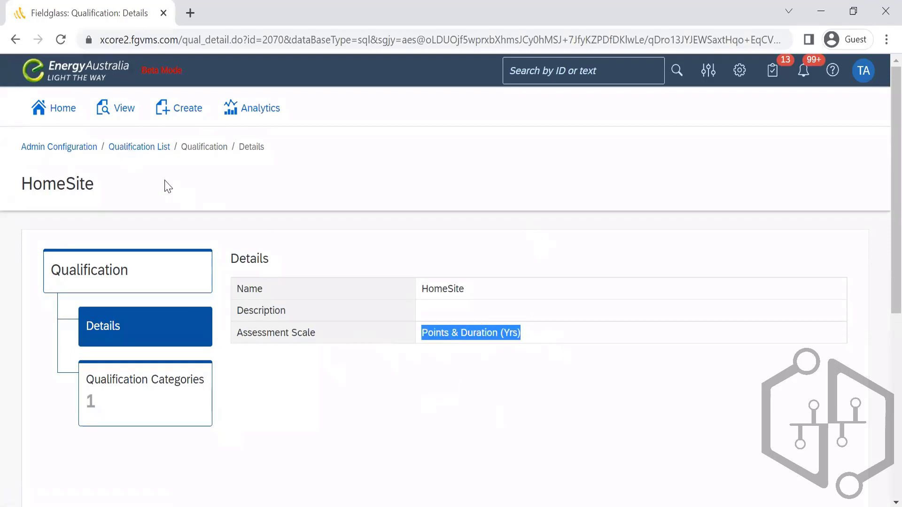
Open the Qualification List and look through its entries, highlighting the Imaging Software qualification
left_click(135, 148)
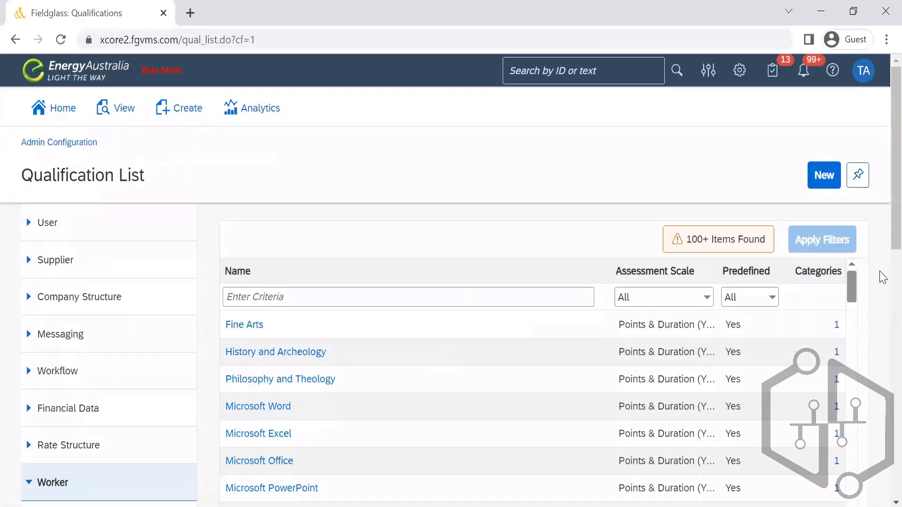
left_click_drag(882, 195, 881, 340)
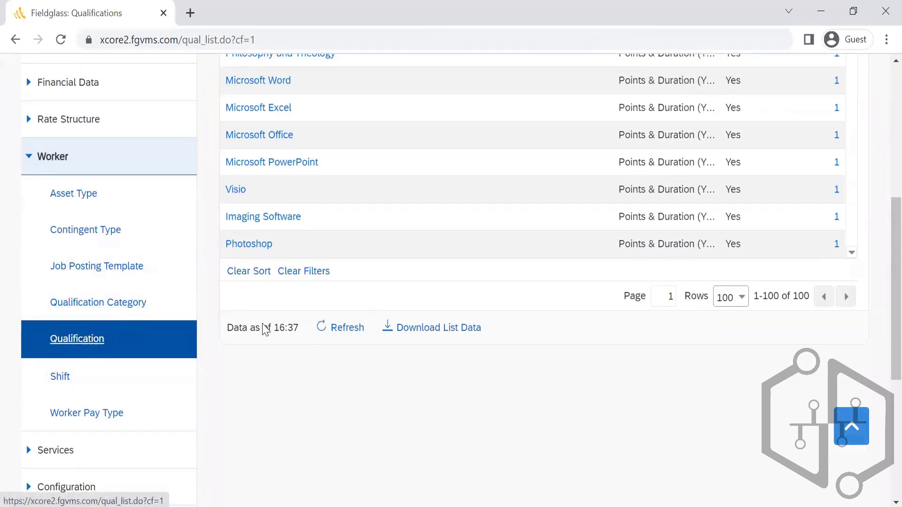
left_click_drag(880, 359, 883, 314)
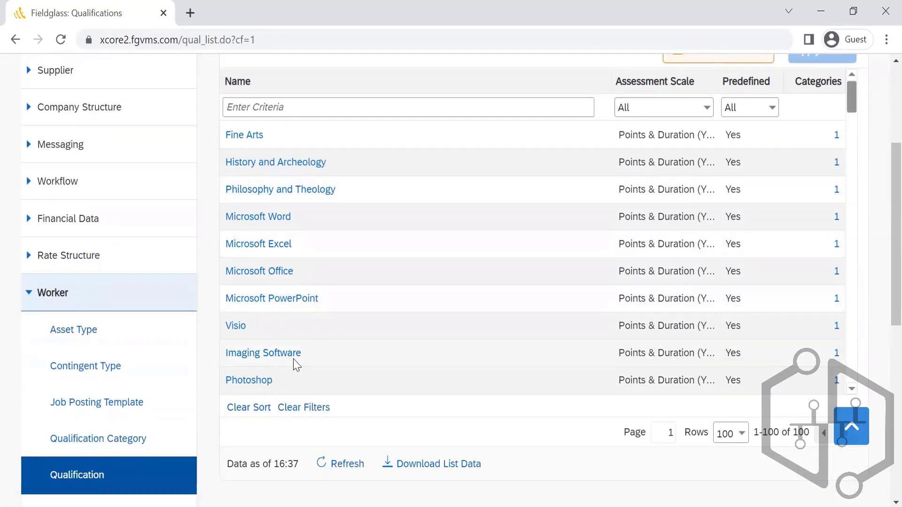
left_click_drag(301, 355, 212, 355)
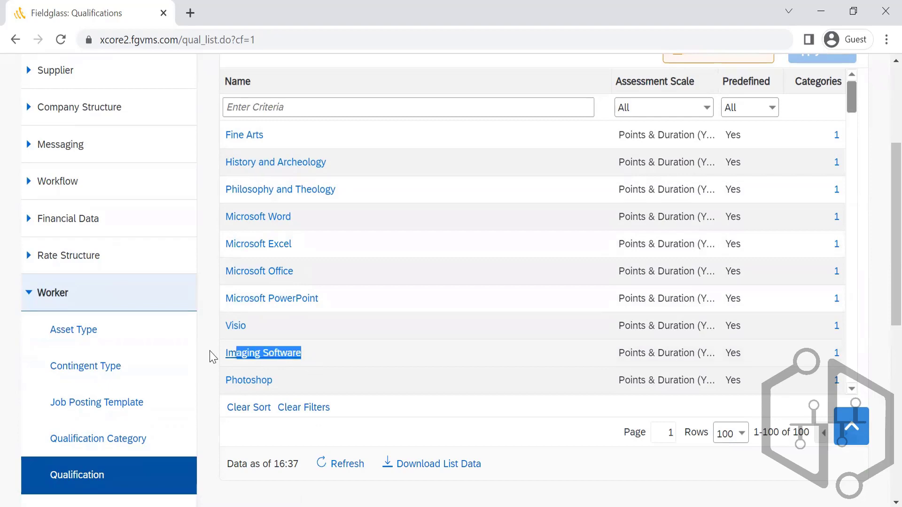
Open the Arts and Humanities category from the Qualification Category list and view its associated qualifications
left_click(289, 382)
left_click_drag(883, 242, 880, 282)
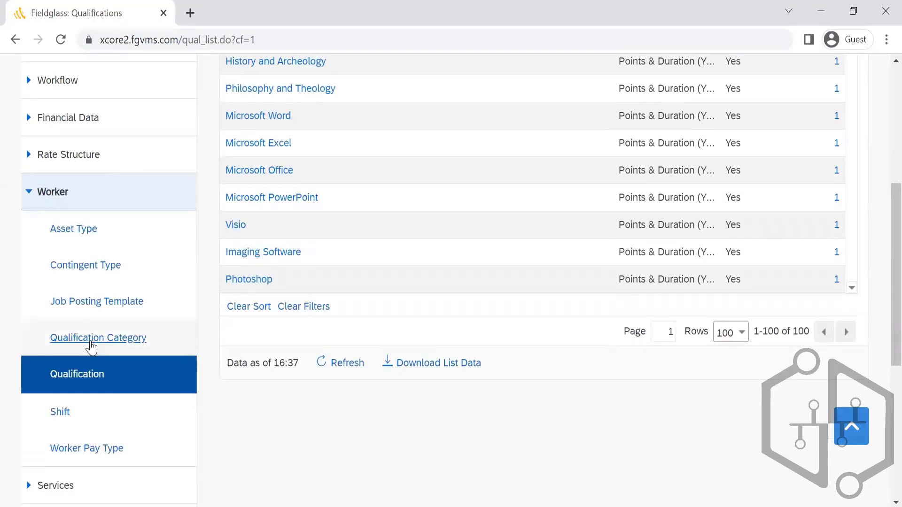
left_click(90, 347)
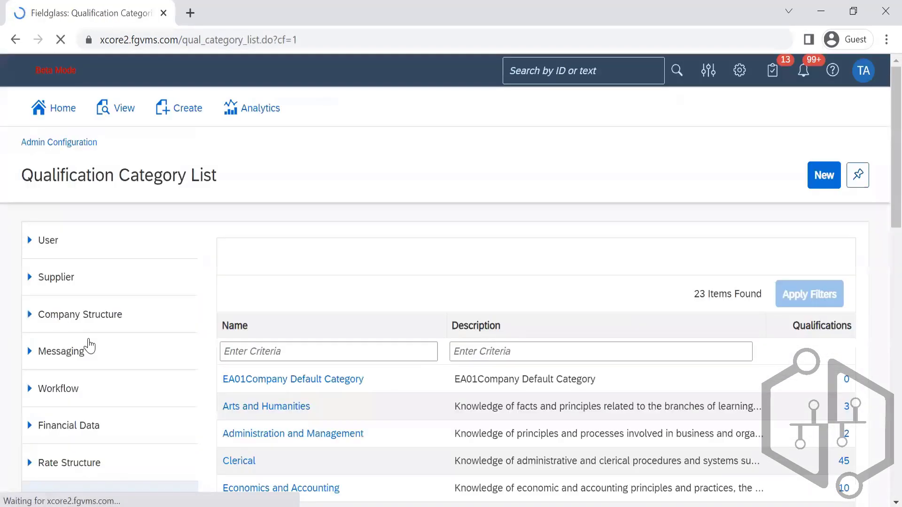
left_click_drag(884, 150, 884, 191)
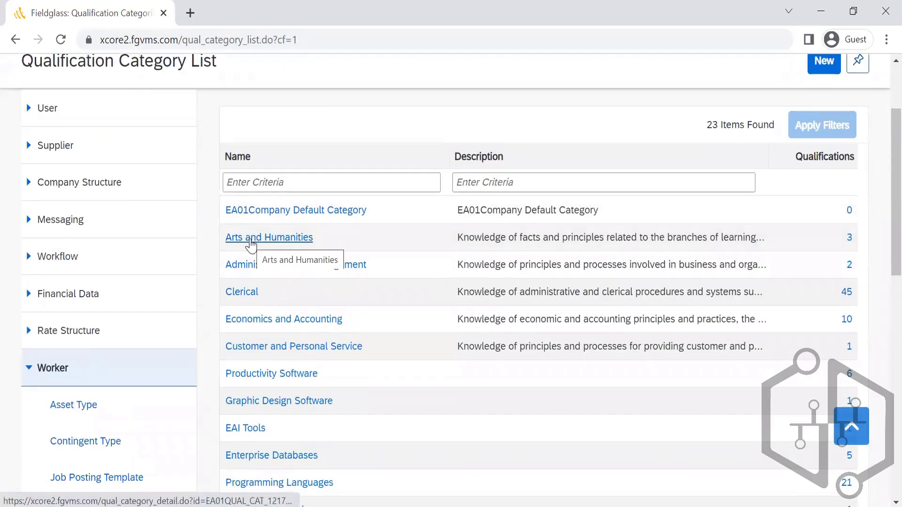
left_click(252, 240)
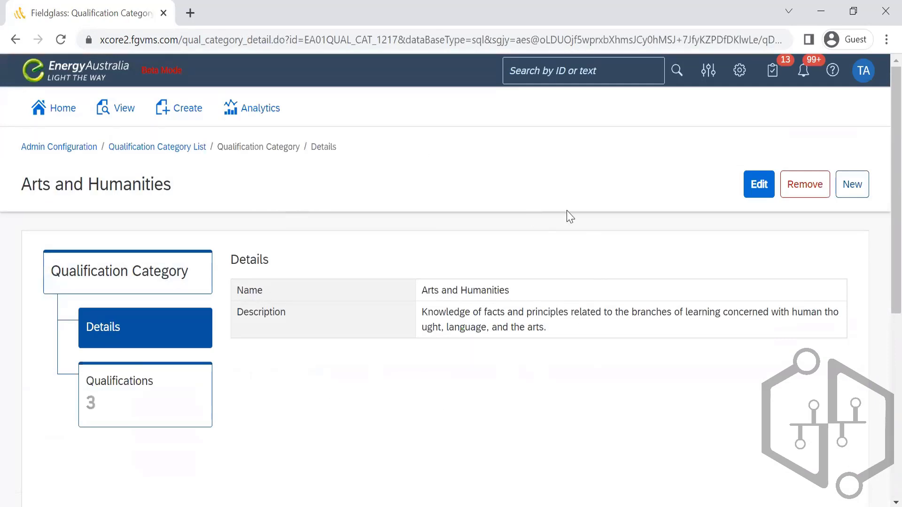
left_click(145, 410)
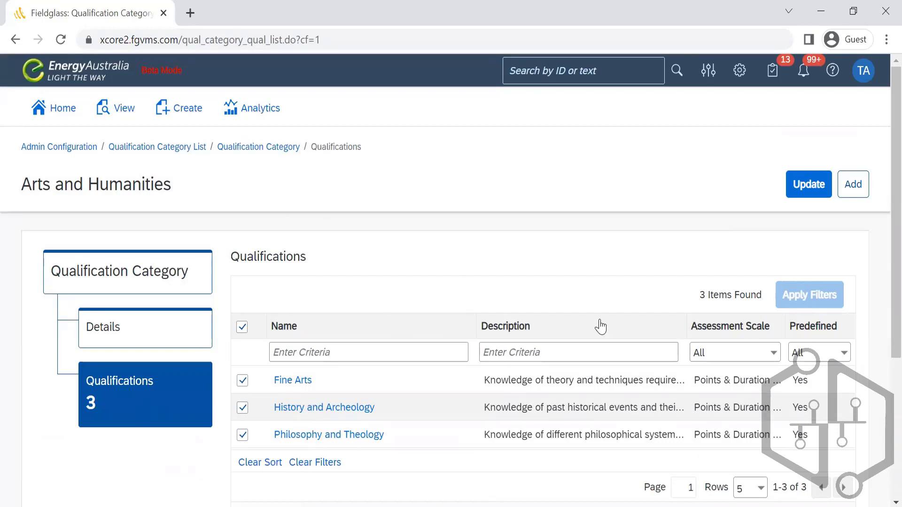
View the form for associating qualifications with Arts and Humanities, close it without adding any, and return to the Qualification Category list
left_click(867, 187)
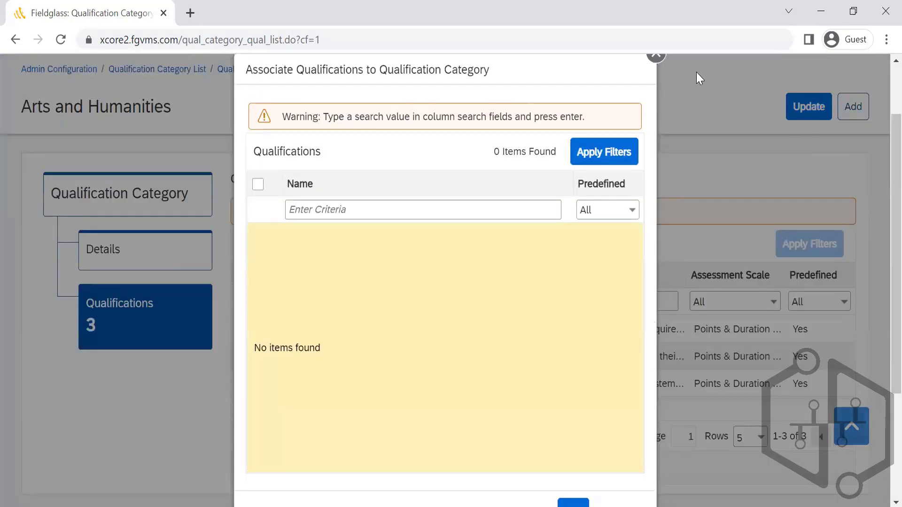
left_click(690, 65)
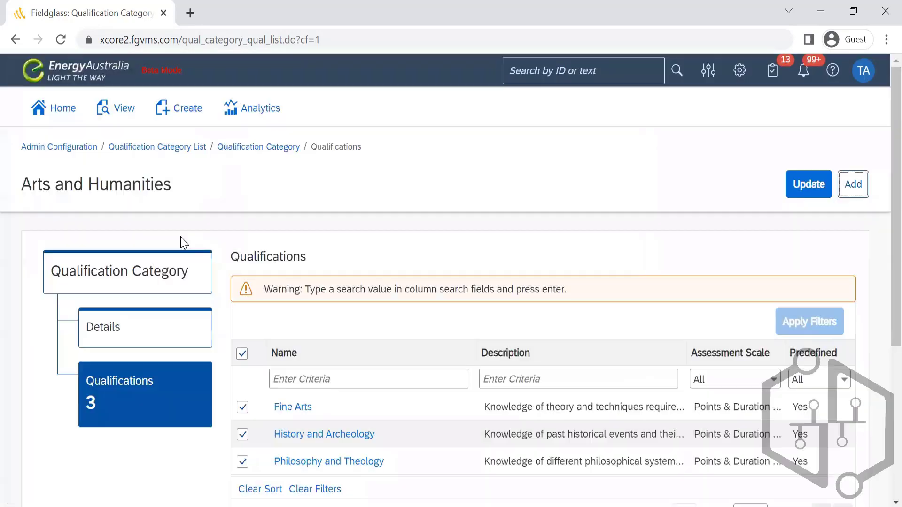
left_click(259, 148)
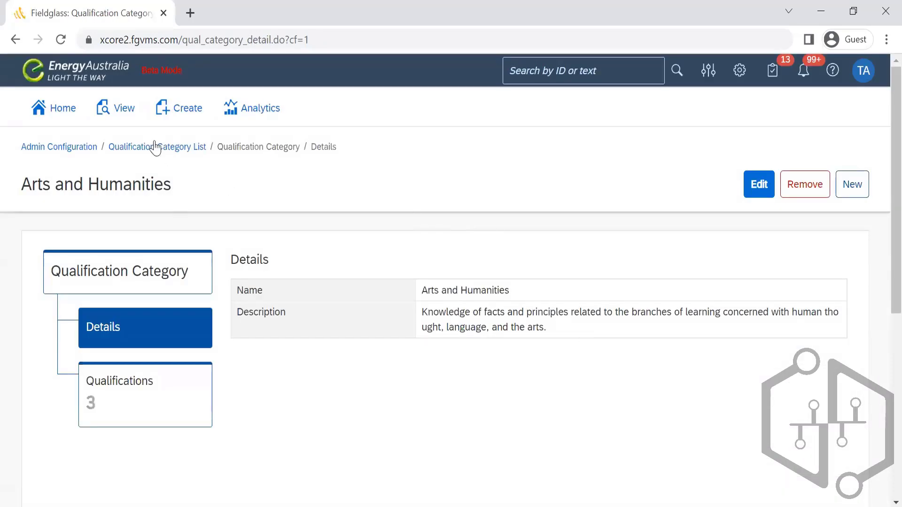
left_click(150, 148)
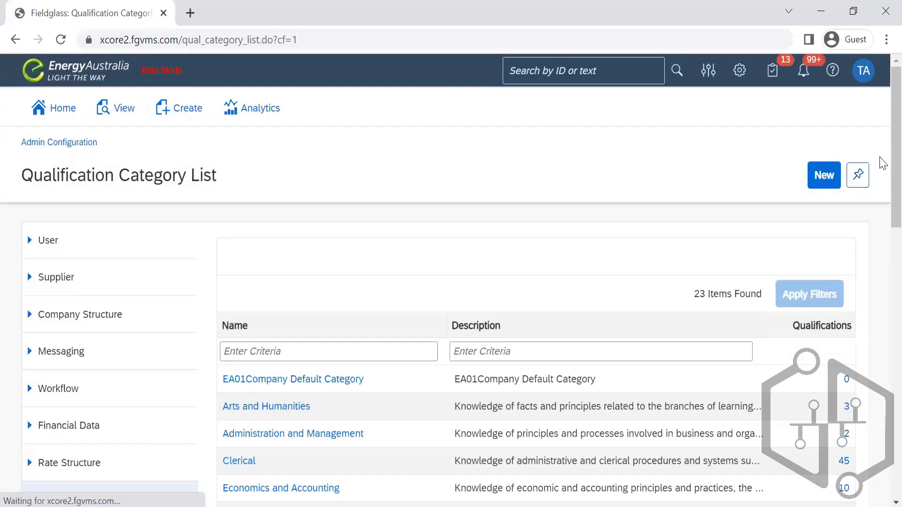
Review the new qualification form from the Qualification list, including its assessment scale options, and cancel it
scroll(884, 188, "down", 6)
left_click(83, 395)
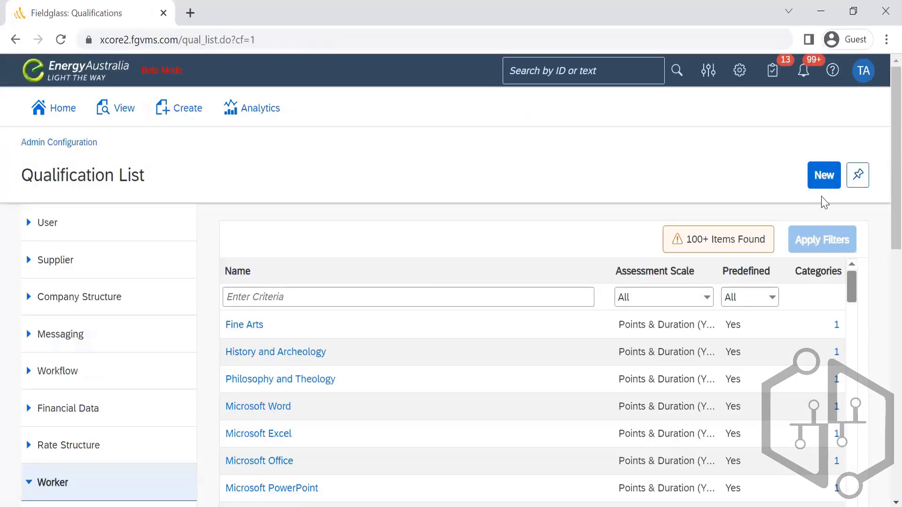
left_click(823, 183)
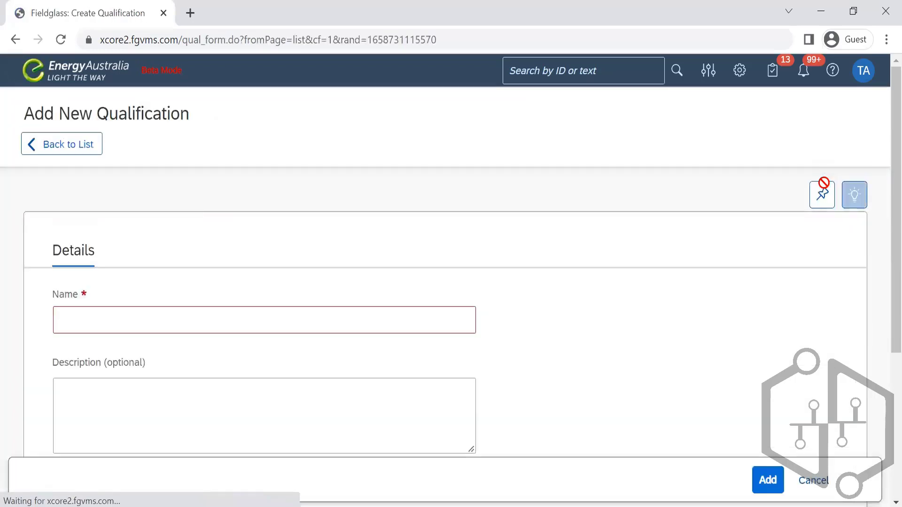
scroll(883, 276, "down", 4)
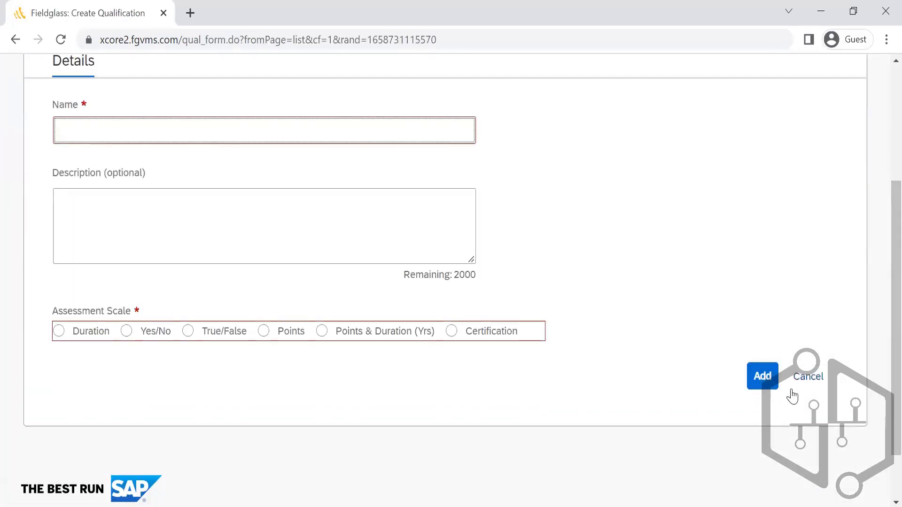
left_click(808, 381)
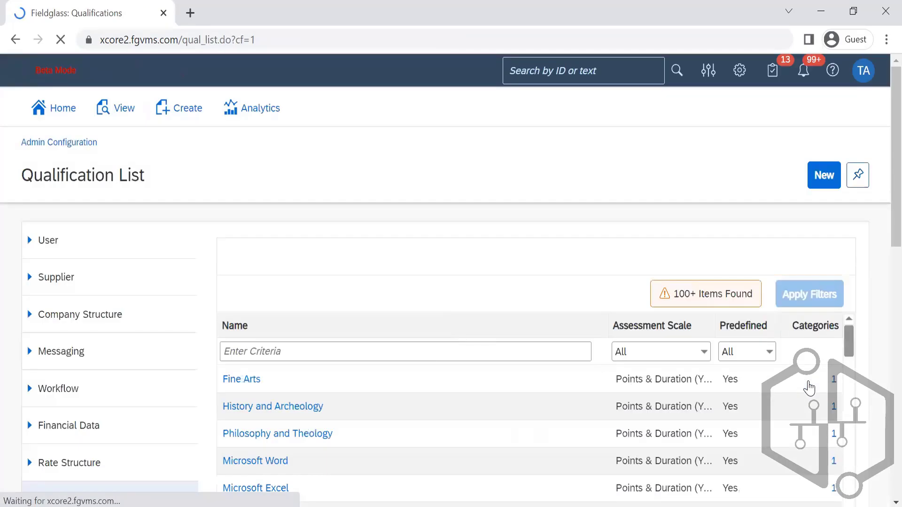
Review the new shift form from the Shift list and return to the list without adding a shift
scroll(883, 228, "down", 8)
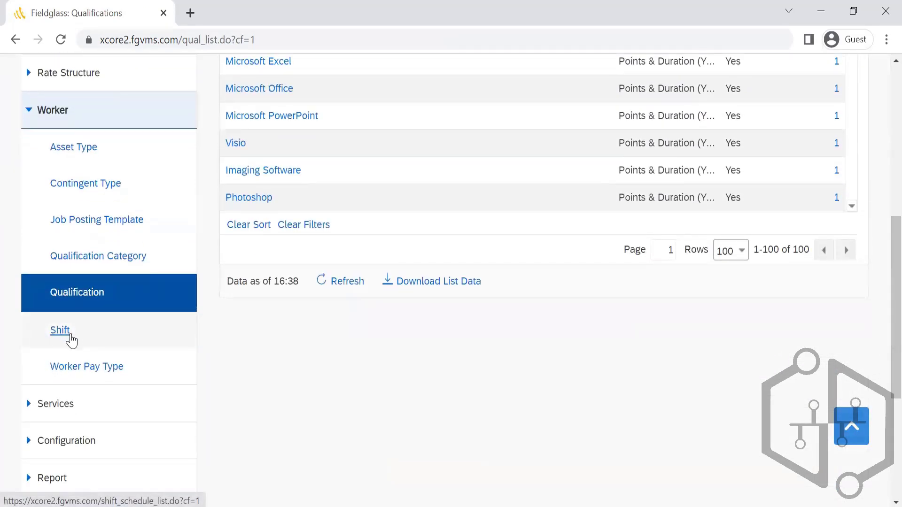
left_click(72, 339)
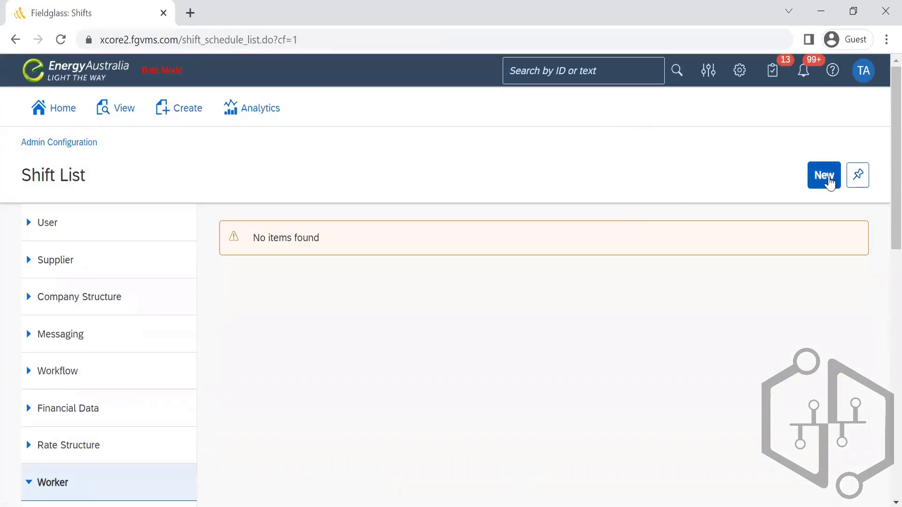
left_click(830, 182)
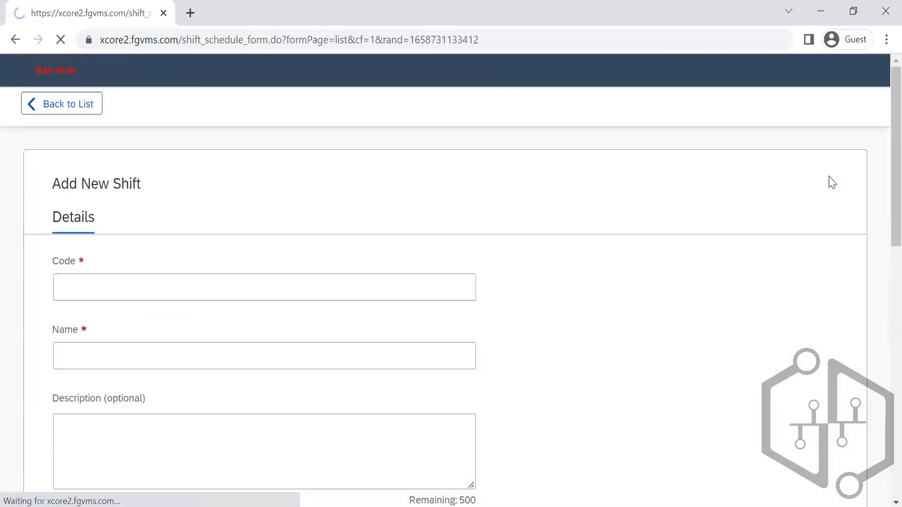
mouse_move(891, 170)
left_mouse_down()
mouse_move(877, 372)
mouse_move(877, 193)
mouse_move(882, 453)
mouse_move(882, 168)
left_mouse_up()
scroll(879, 197, "up", 1)
scroll(876, 184, "up", 1)
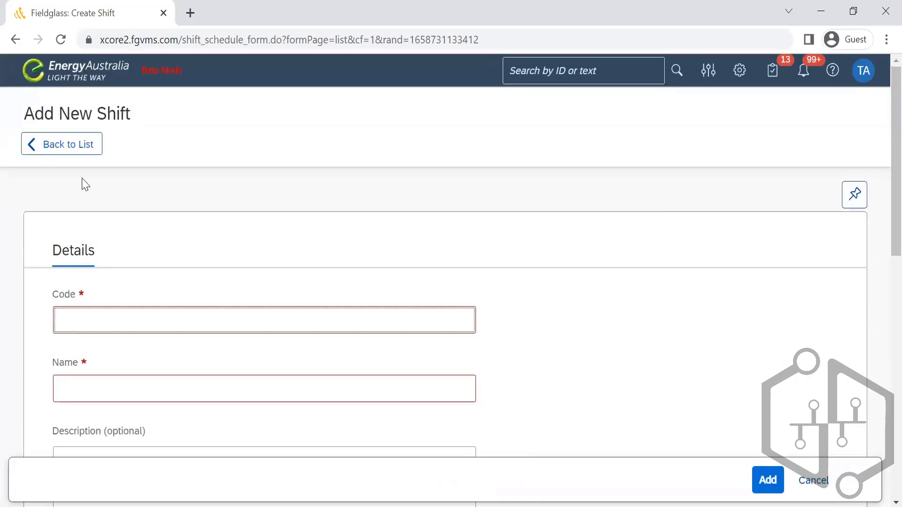
left_click(73, 148)
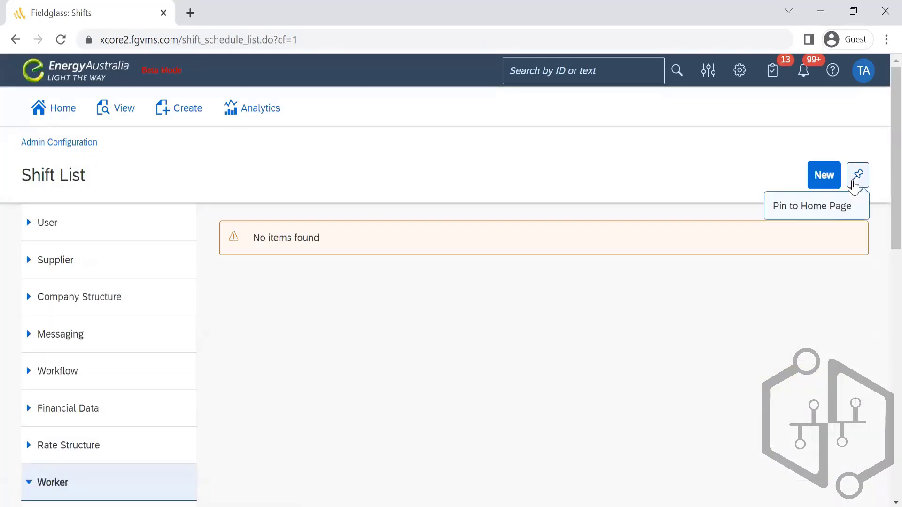
Open the Worker Pay Type list and review the codes and names of its entries
scroll(878, 212, "down", 4)
scroll(881, 282, "down", 7)
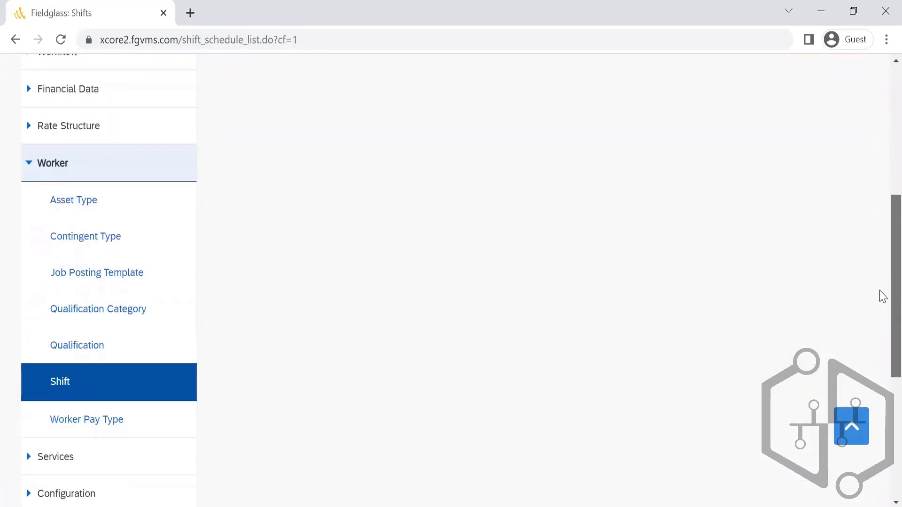
left_click(70, 240)
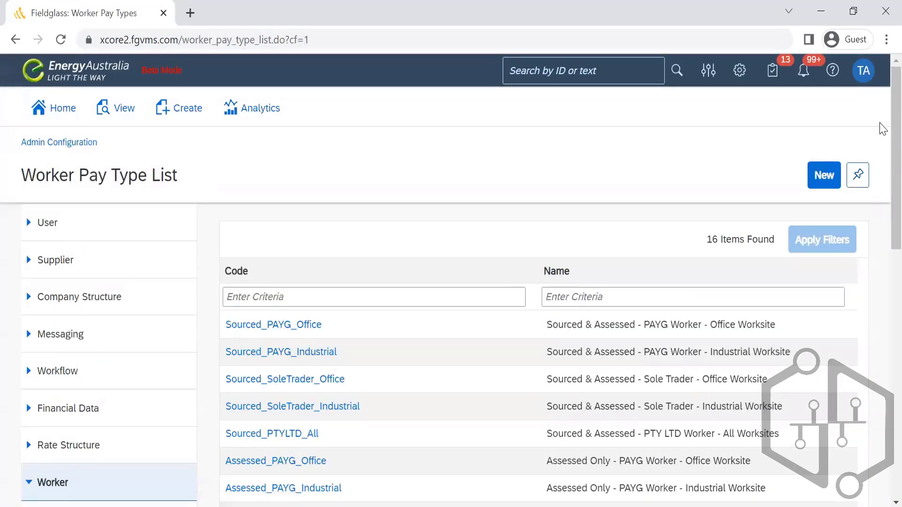
scroll(881, 273, "down", 8)
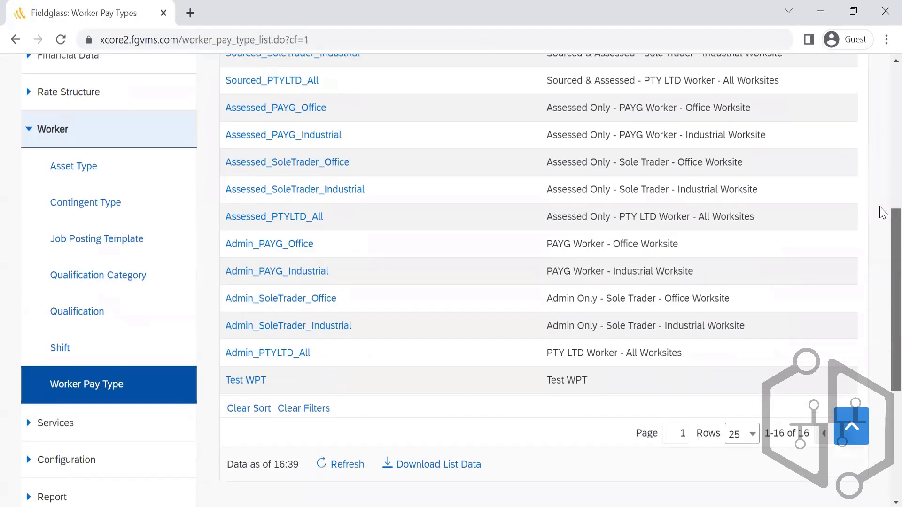
scroll(882, 188, "up", 6)
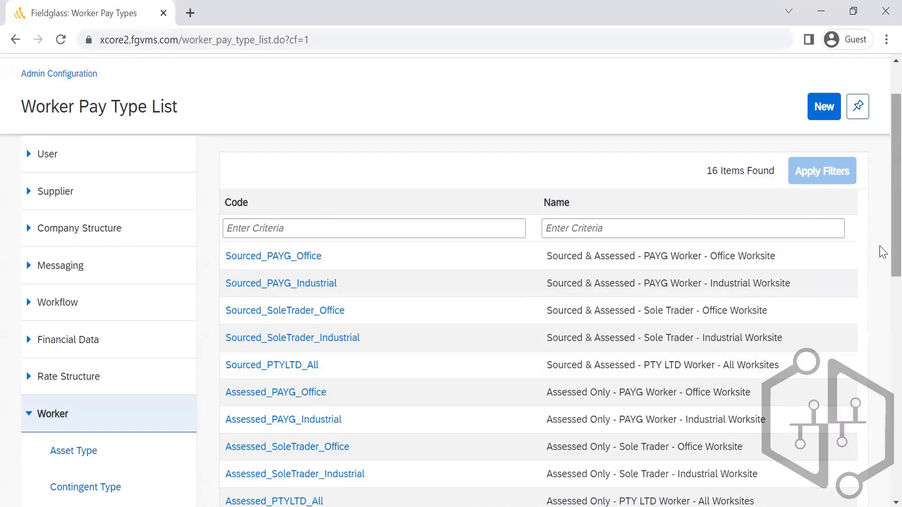
scroll(882, 253, "down", 4)
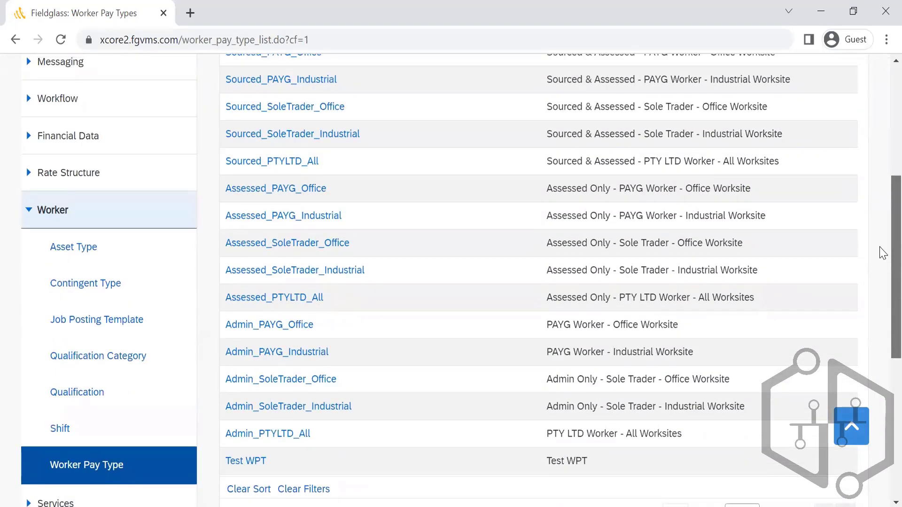
scroll(882, 260, "down", 2)
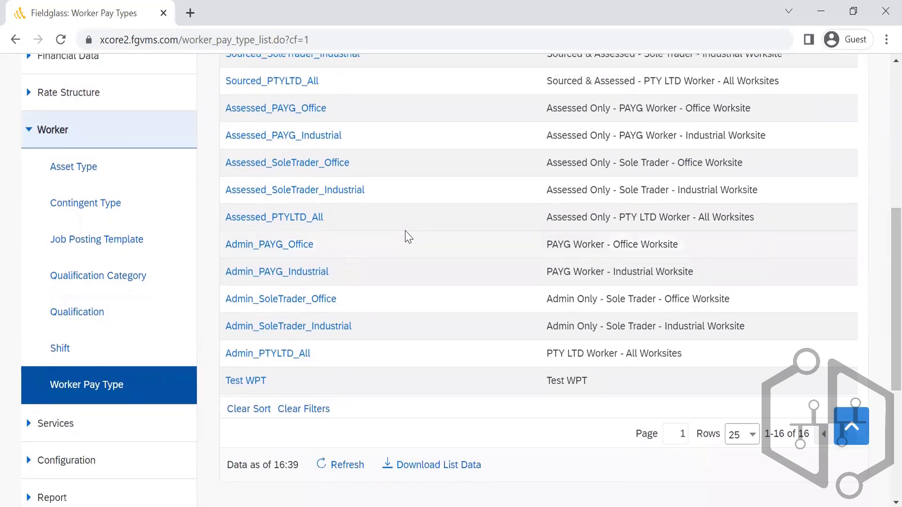
Open the Assessed_PTYLTD_All worker pay type and review its associated job posting templates
left_click(250, 216)
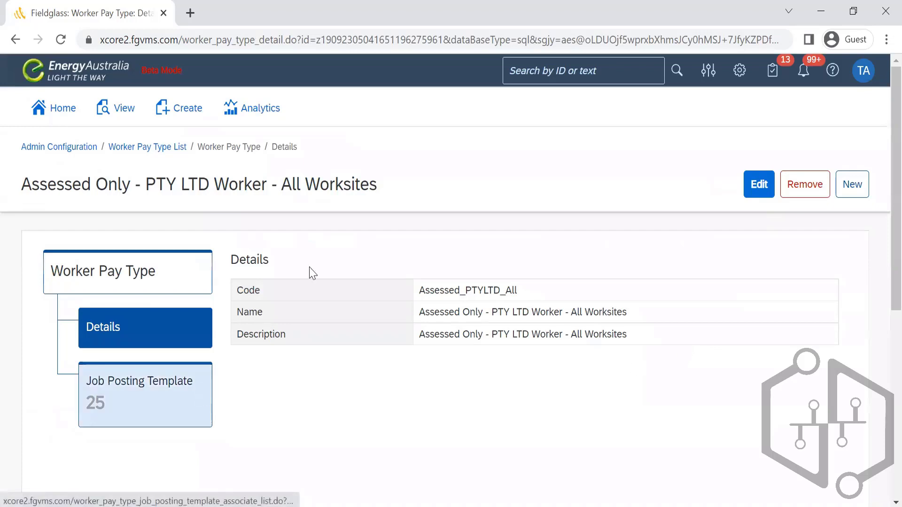
left_click(146, 424)
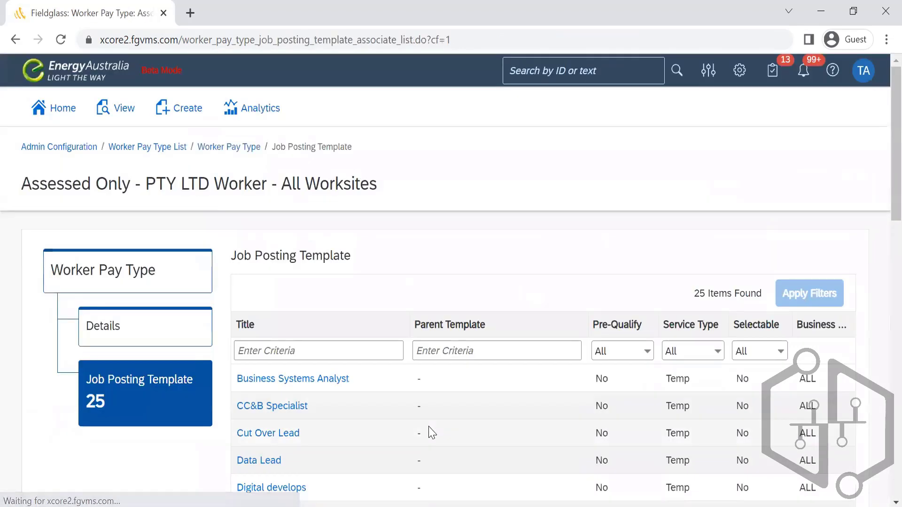
scroll(883, 173, "down", 15)
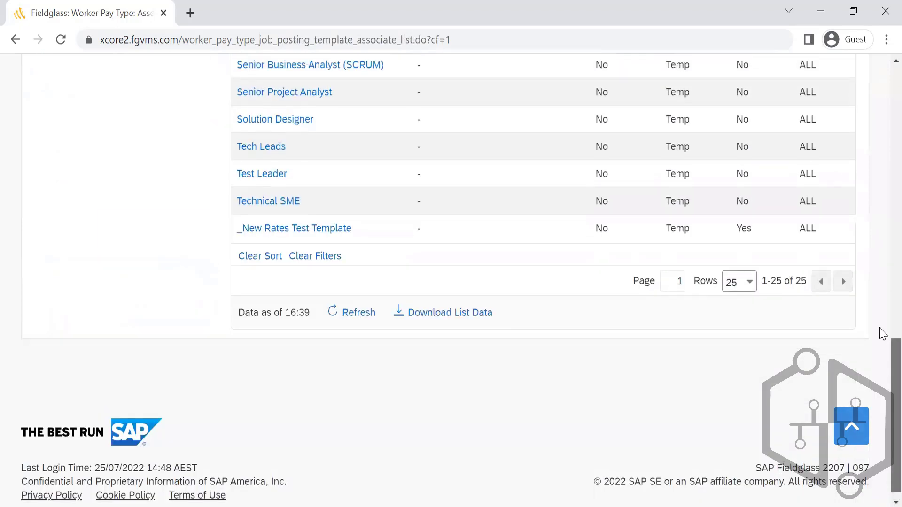
scroll(881, 329, "up", 10)
scroll(881, 209, "up", 5)
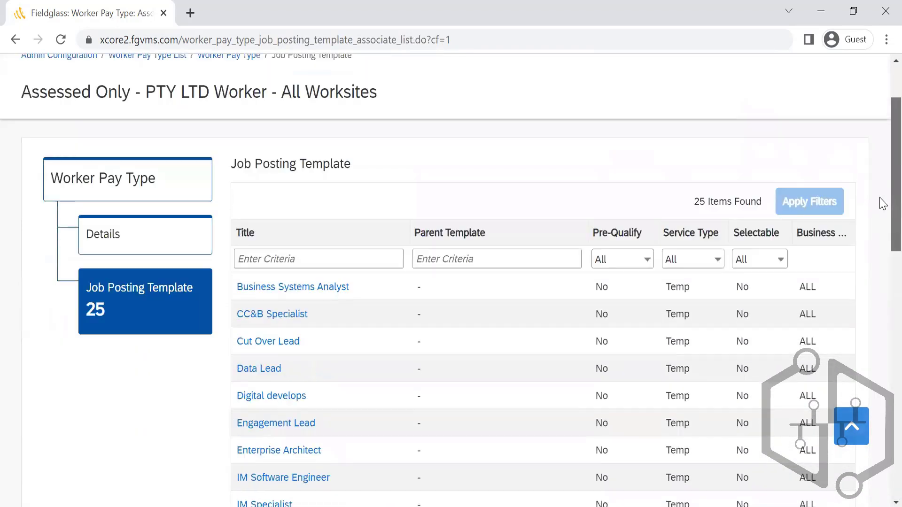
scroll(883, 203, "down", 6)
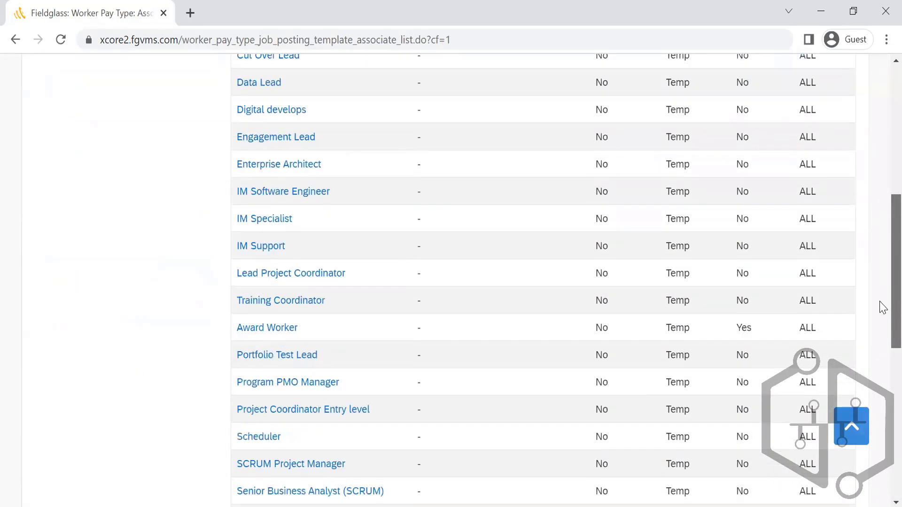
scroll(880, 288, "up", 7)
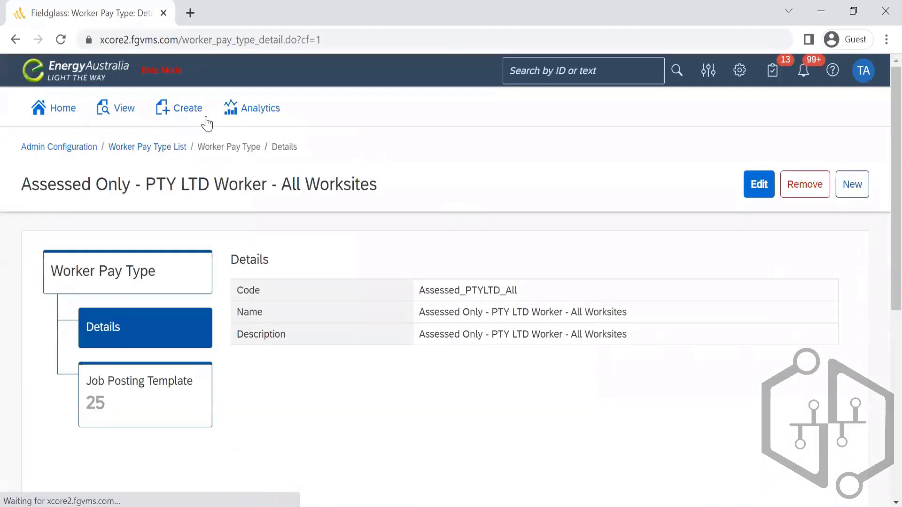
Return to the Worker Pay Type list and view the job posting templates associated with Admin_SoleTrader_Industrial
left_click(147, 151)
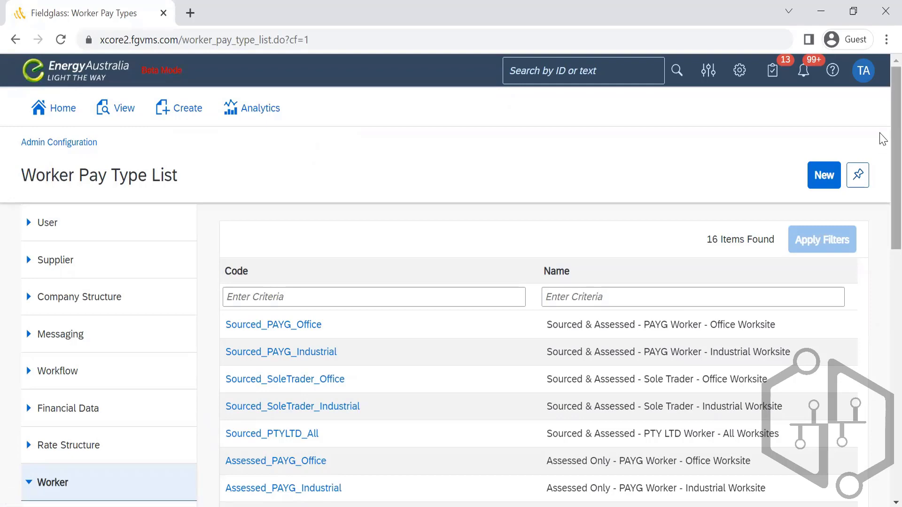
scroll(882, 235, "down", 8)
scroll(884, 181, "up", 5)
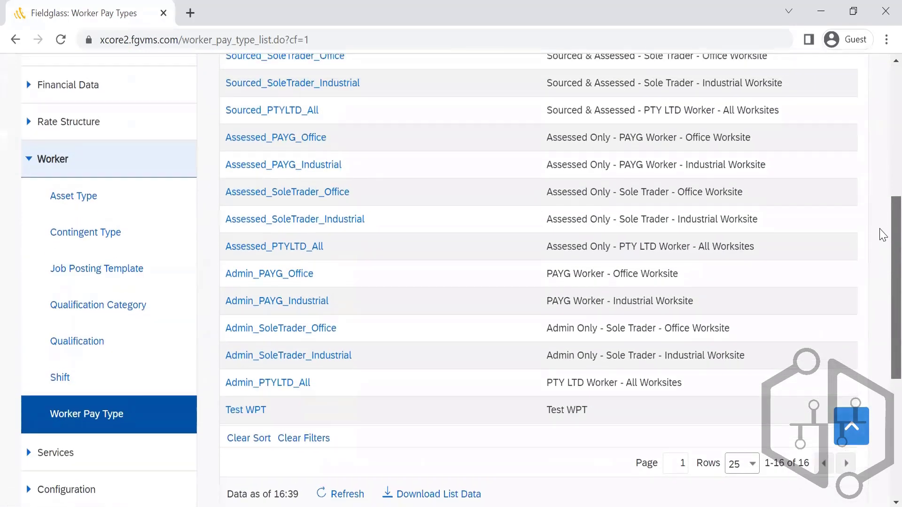
scroll(883, 202, "up", 2)
scroll(883, 221, "down", 3)
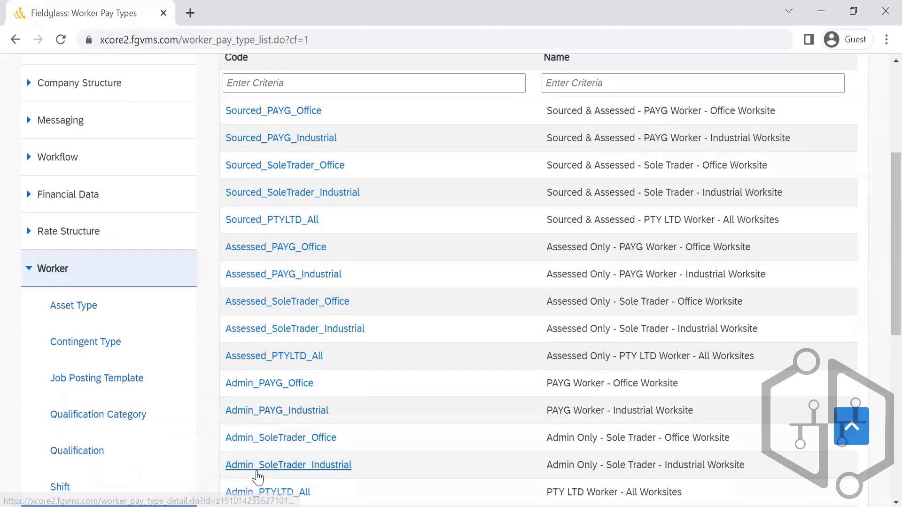
left_click(258, 470)
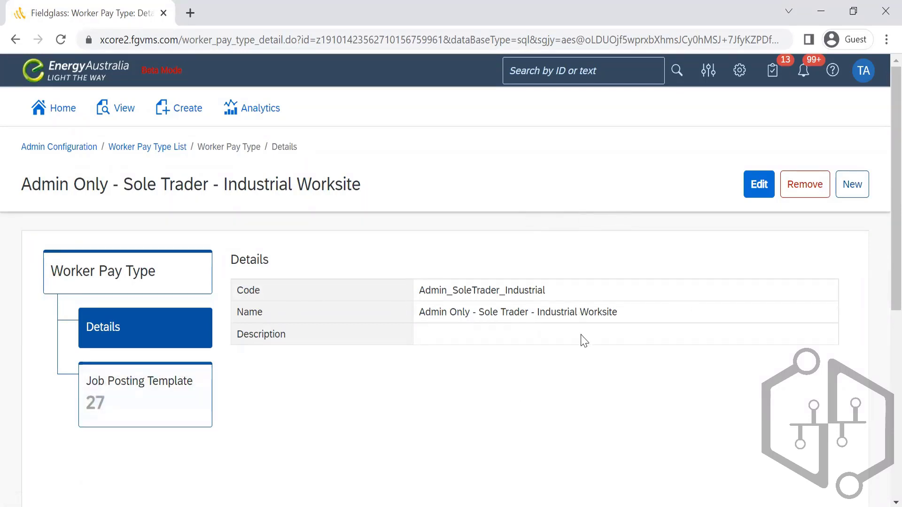
left_click(97, 409)
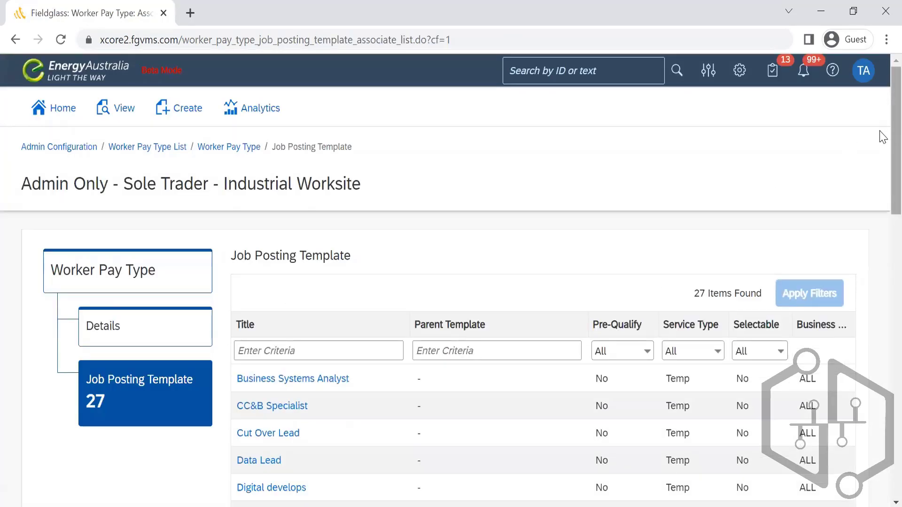
Review the job posting templates listed for the Admin_SoleTrader_Industrial worker pay type, then its code and name details
scroll(881, 362, "down", 15)
scroll(881, 317, "up", 6)
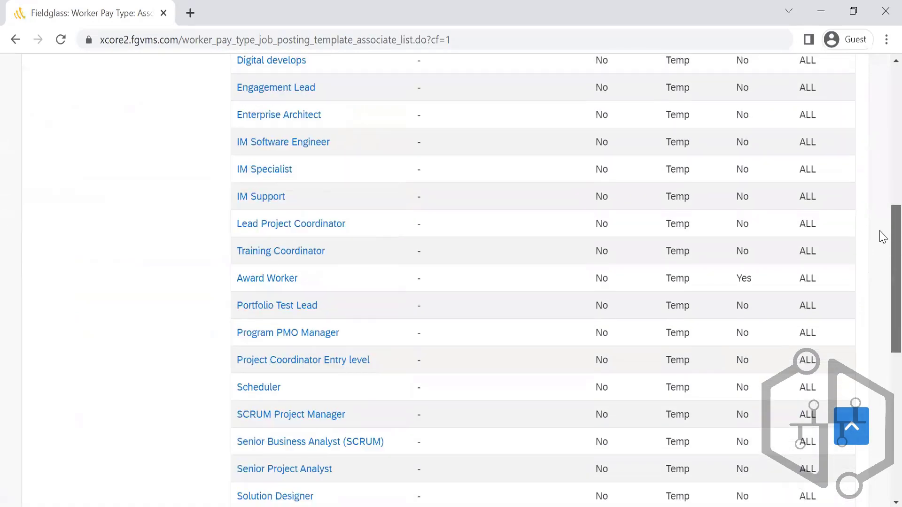
scroll(883, 237, "up", 8)
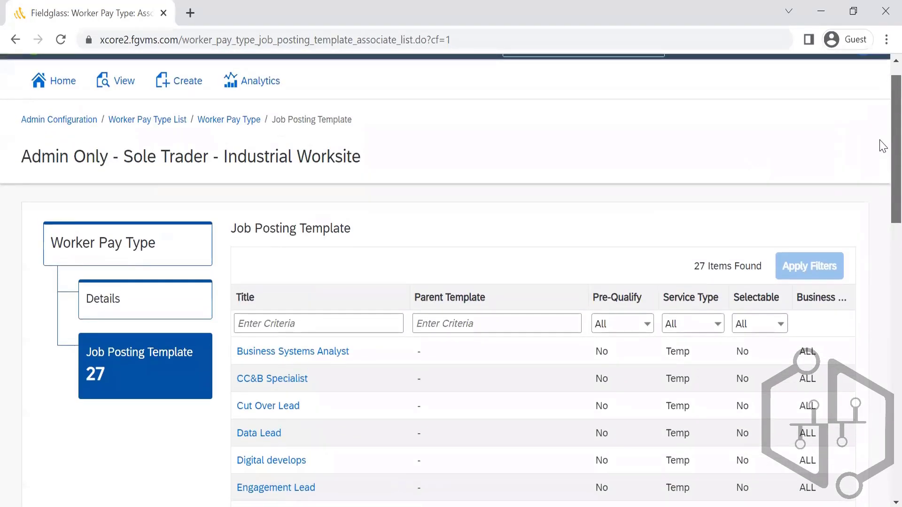
scroll(880, 150, "down", 5)
scroll(880, 155, "up", 4)
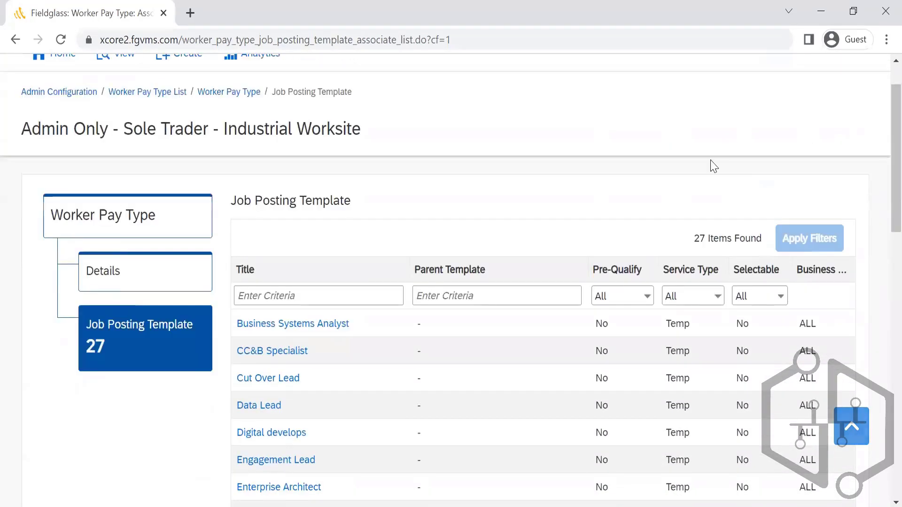
left_click(229, 92)
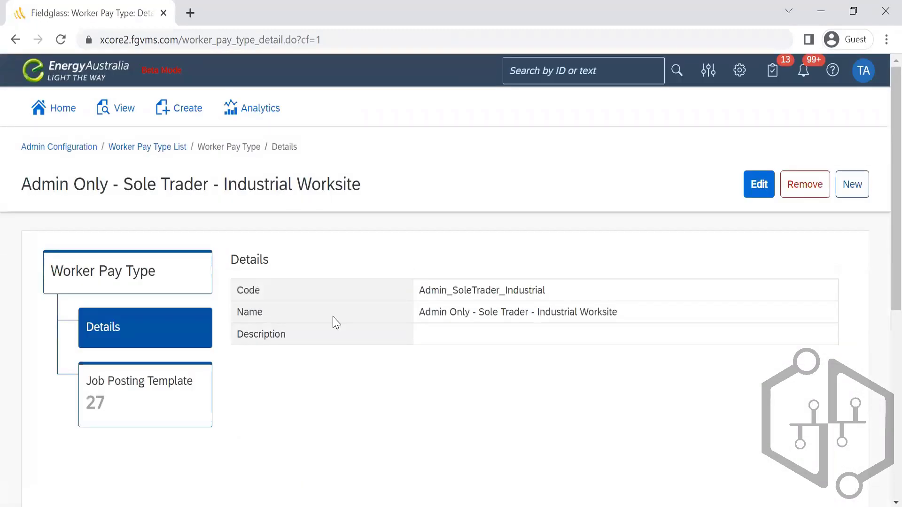
left_click_drag(405, 193, 224, 185)
left_click_drag(140, 225, 20, 197)
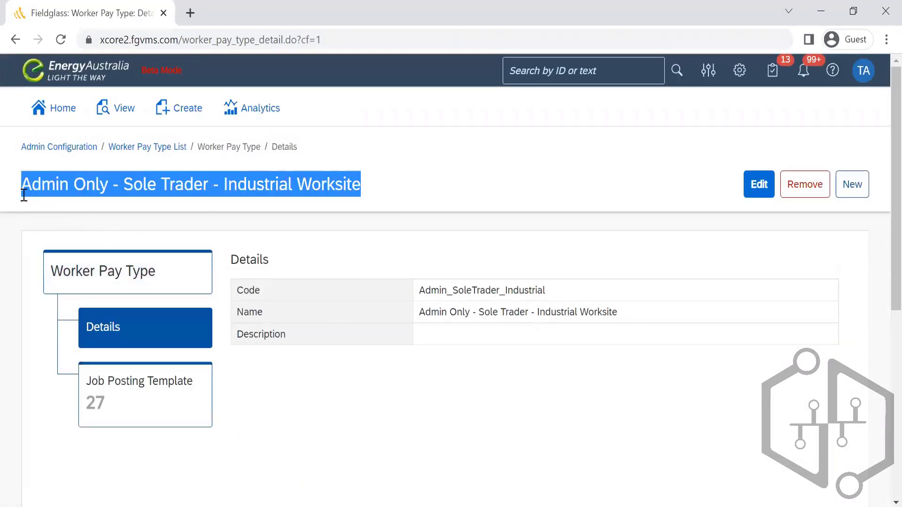
Switch to the Notepad notes and insert a blank line below the Approval Rules line
key("alt+Tab")
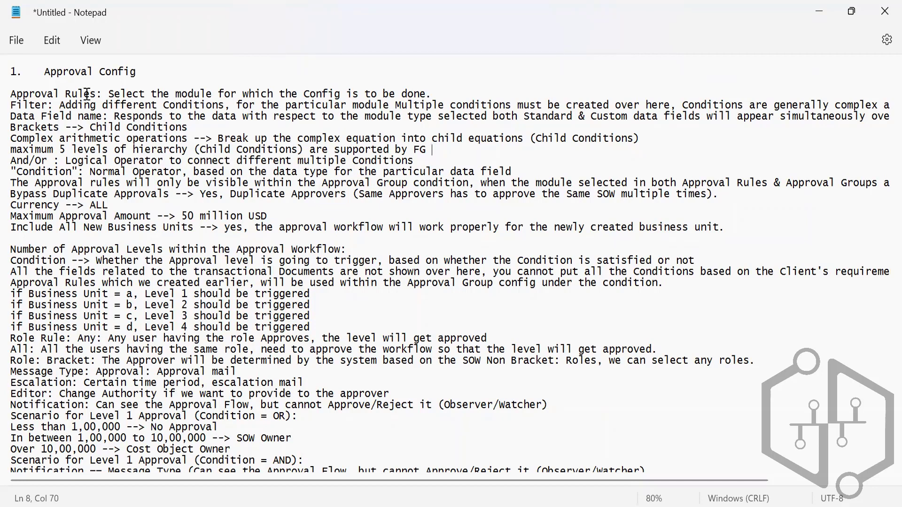
left_click(446, 92)
key("Return")
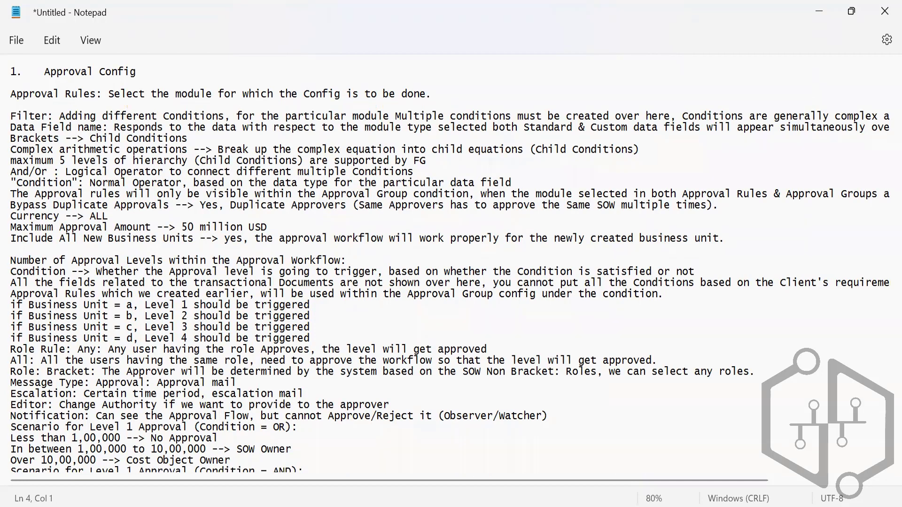
Switch back to Fieldglass in Chrome, open Approval Rules from the Configuration section and review the listed rules
key("alt+Tab")
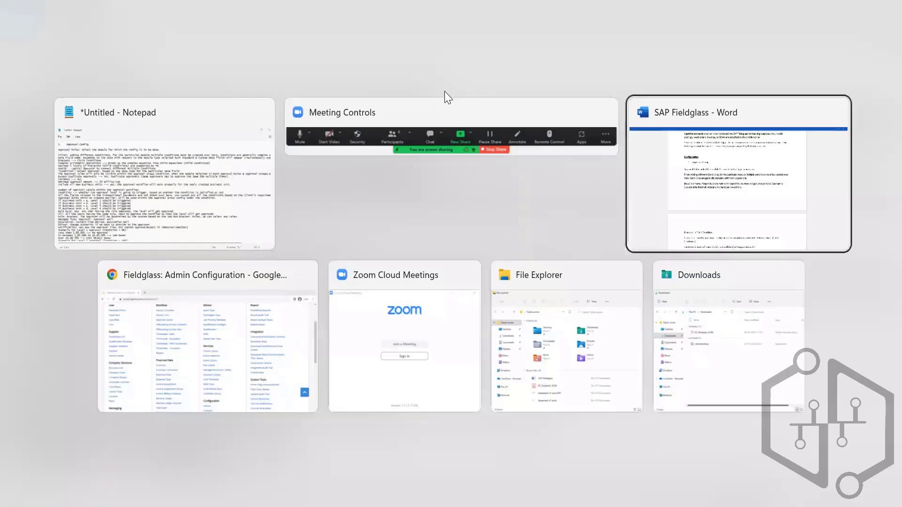
key("alt+Tab")
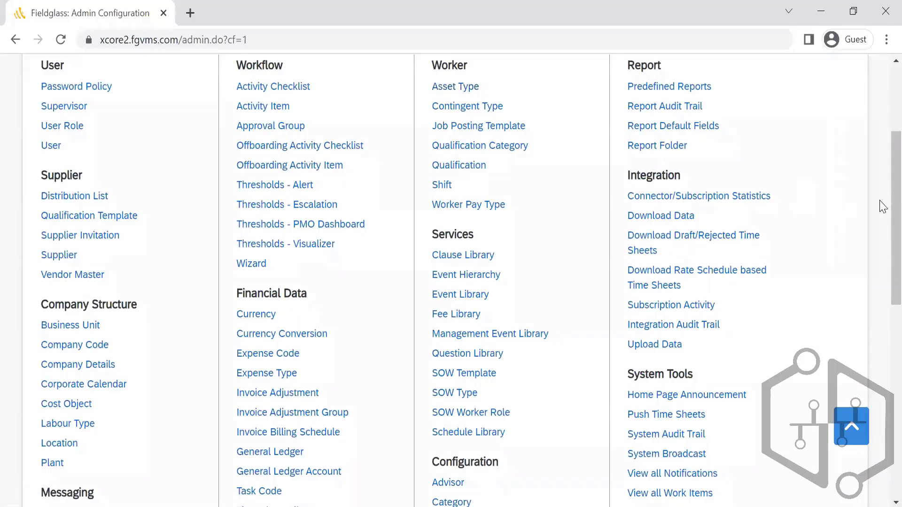
scroll(882, 226, "down", 5)
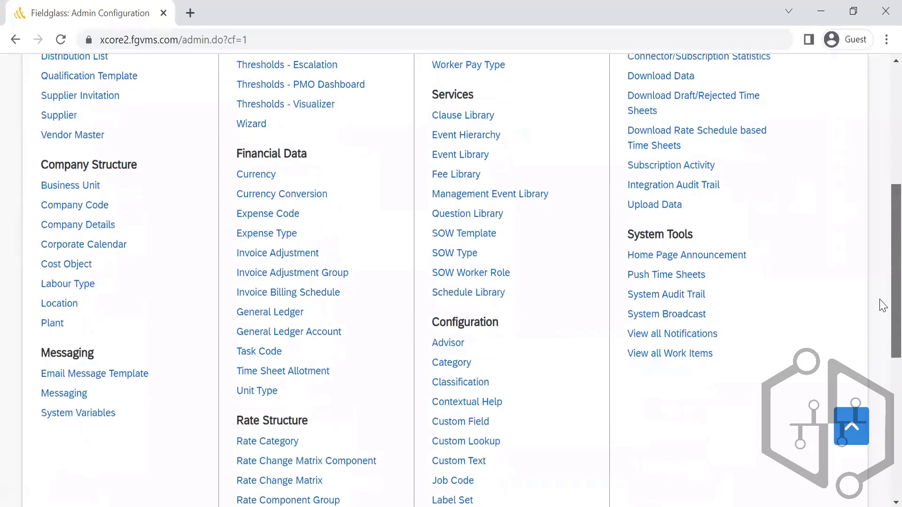
scroll(882, 312, "down", 3)
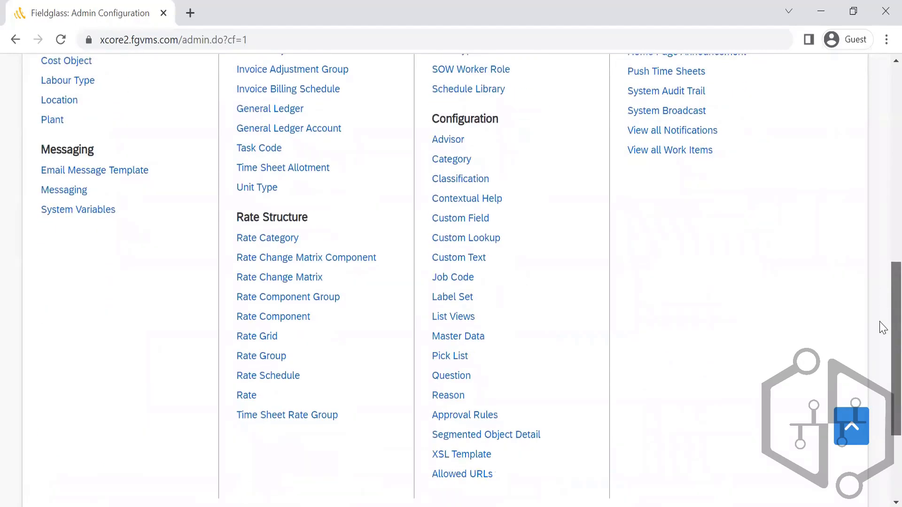
scroll(882, 327, "down", 1)
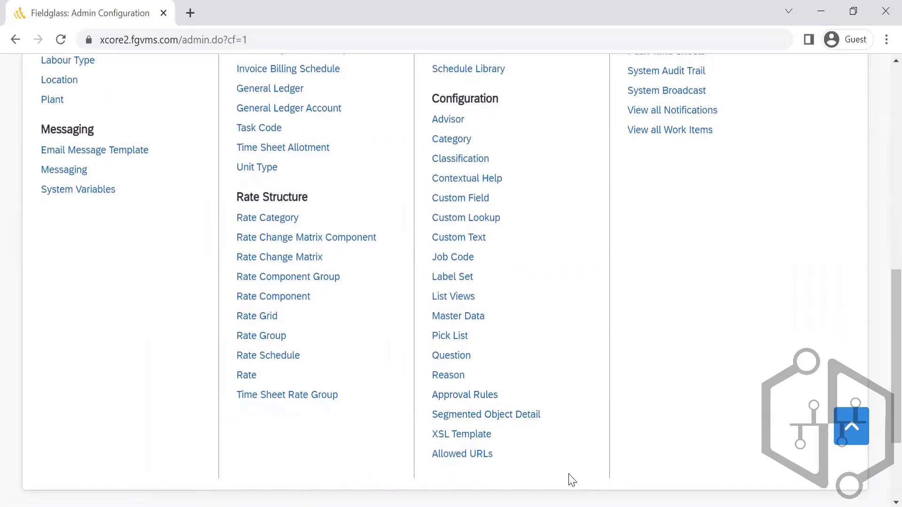
left_click(449, 399)
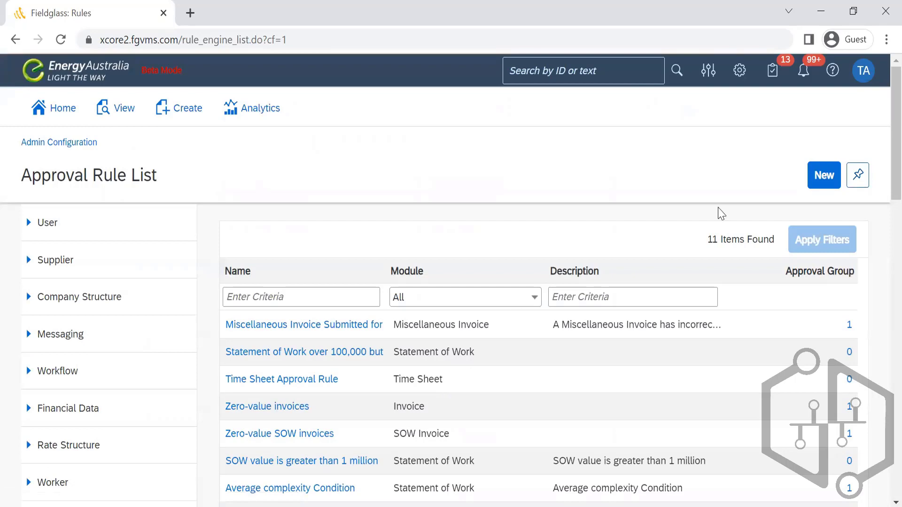
scroll(882, 158, "down", 5)
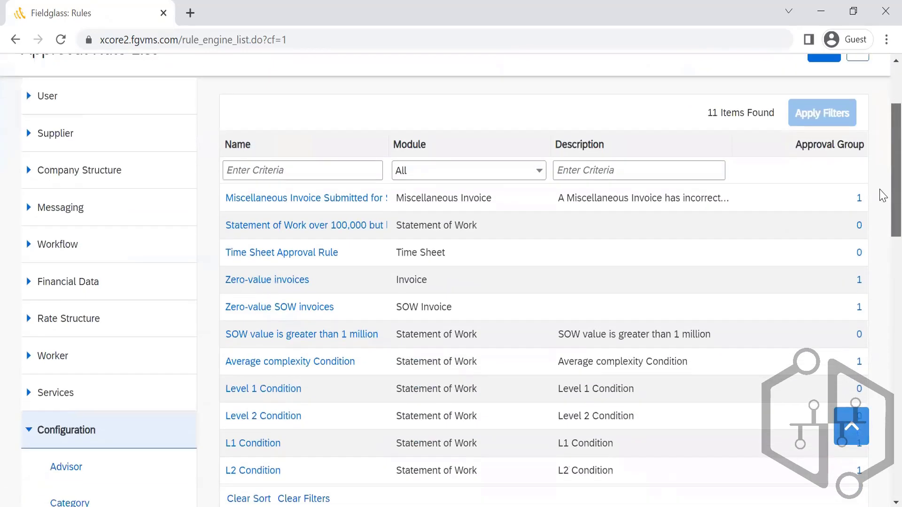
scroll(883, 227, "up", 5)
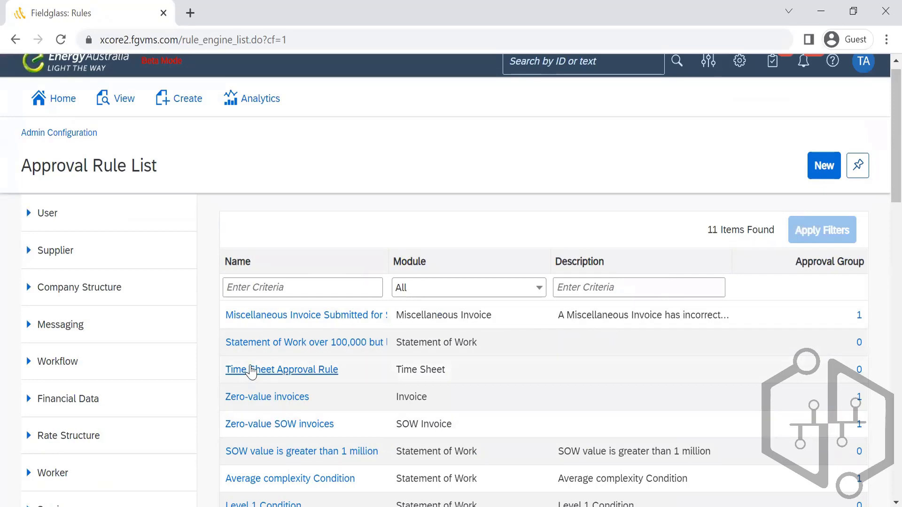
Open the Time Sheet Approval Rule and examine its details and filter conditions
left_click(251, 370)
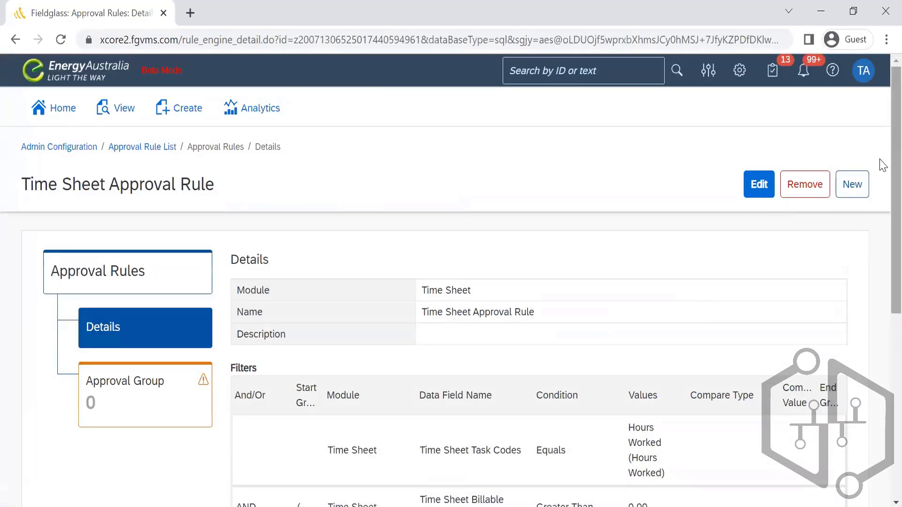
scroll(881, 187, "down", 1)
scroll(880, 224, "down", 1)
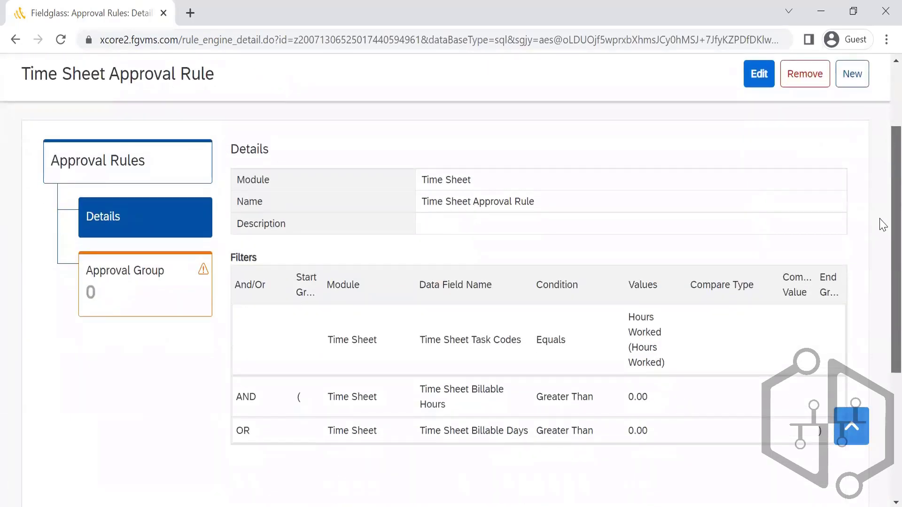
scroll(882, 254, "down", 1)
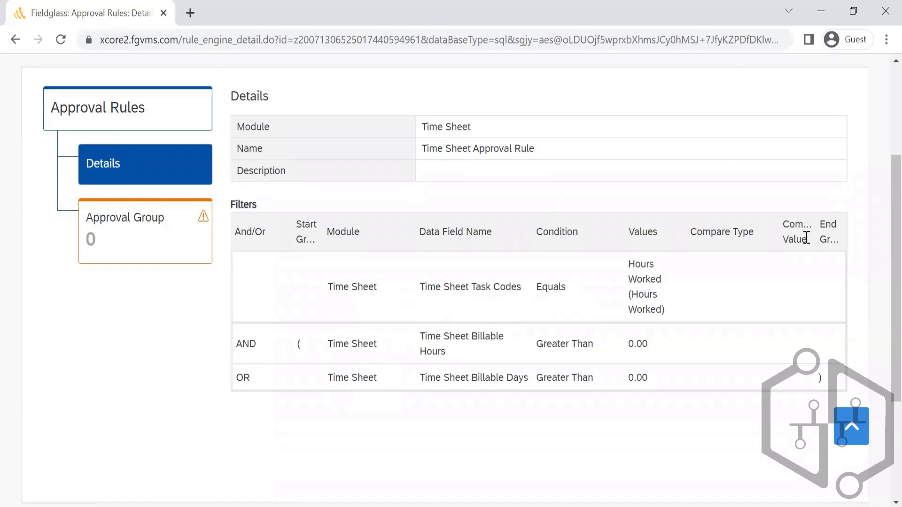
scroll(880, 129, "up", 3)
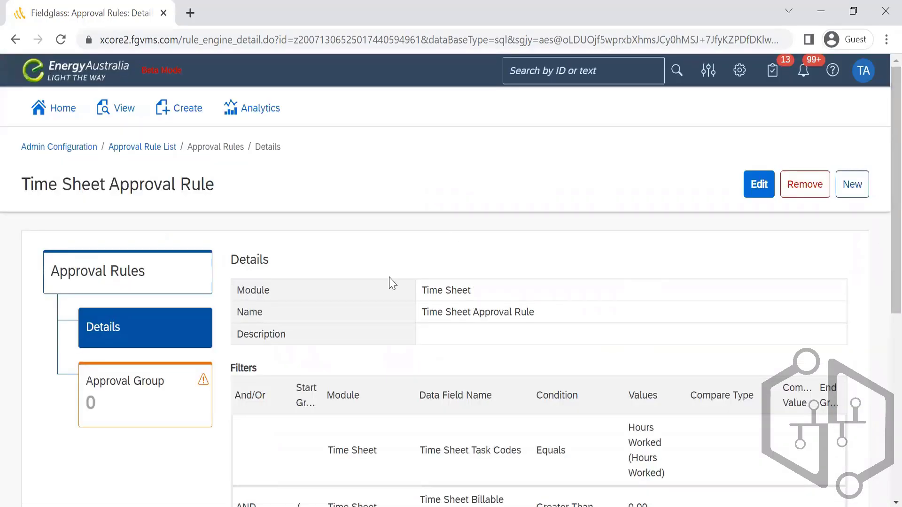
Return to the Approval Rule List and start a new rule for the SOW Invoice module
left_click(150, 148)
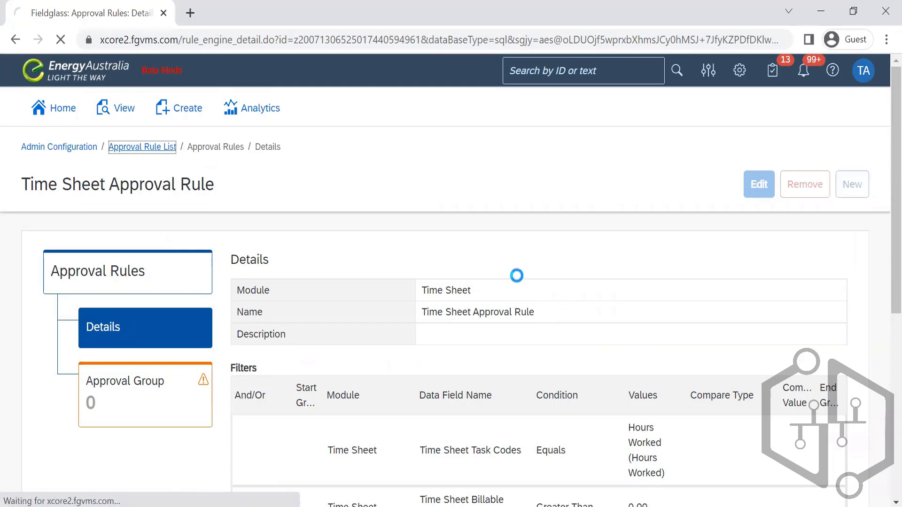
left_click(823, 175)
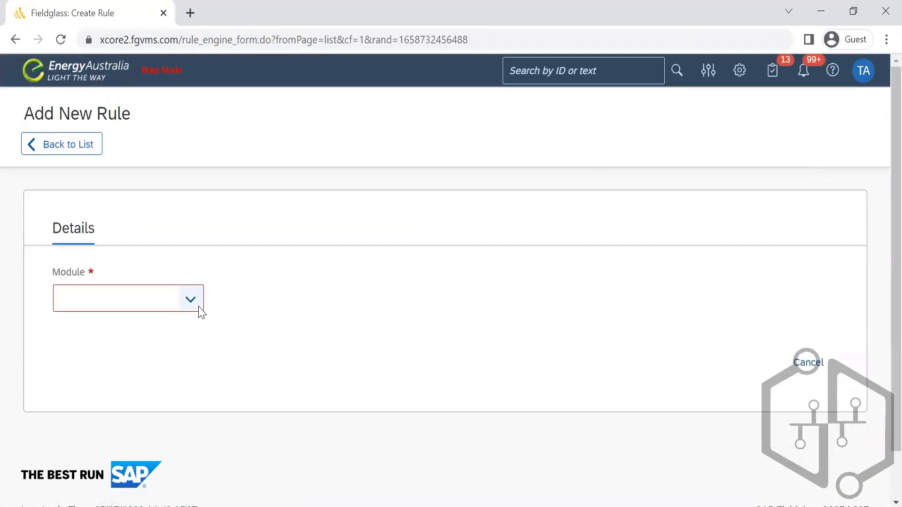
left_click(200, 308)
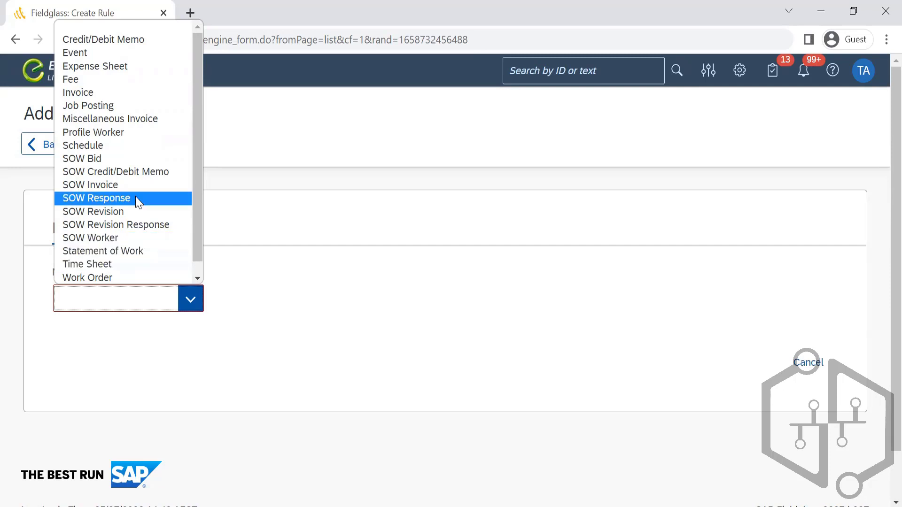
left_click(130, 186)
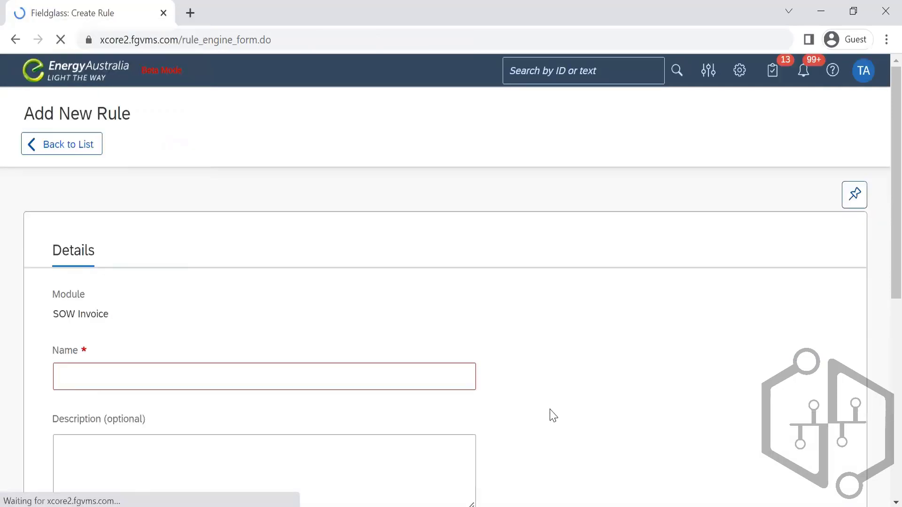
scroll(880, 263, "down", 5)
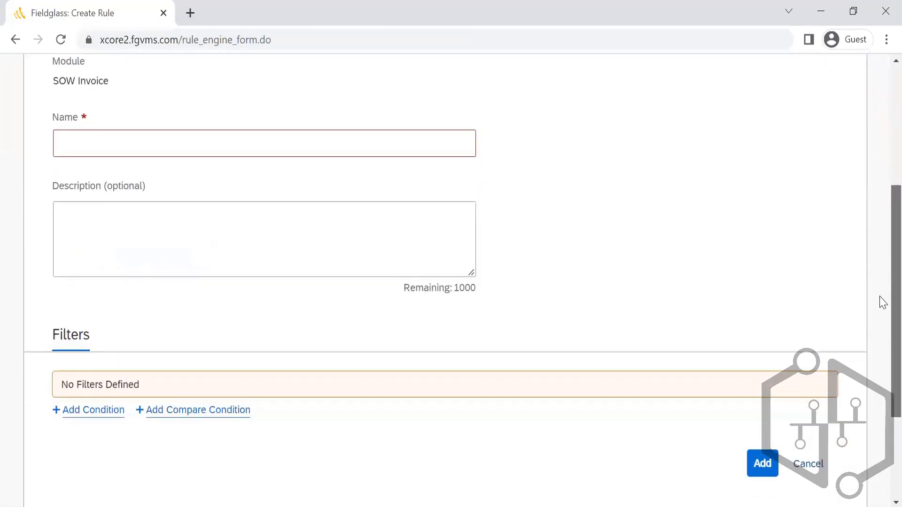
left_click(228, 134)
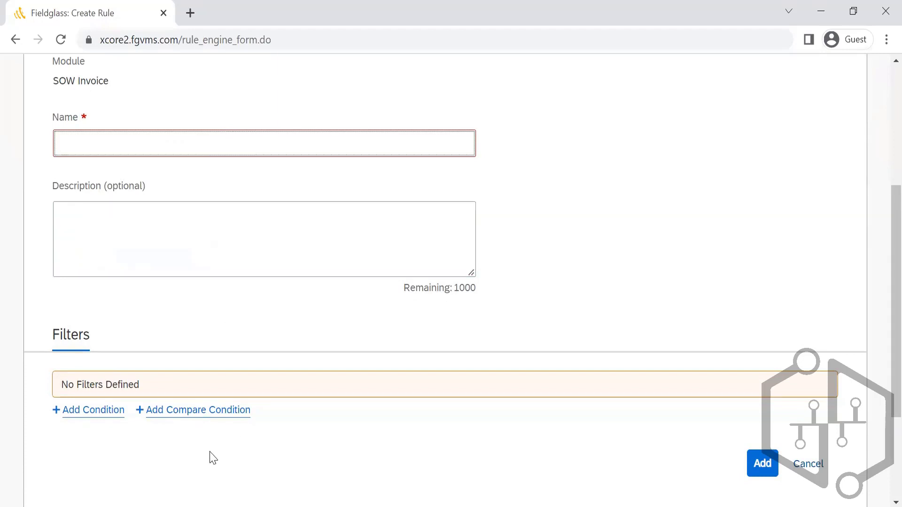
Add a filter condition to the new rule using the SOW Invoice data field OT_1.25
left_click(91, 412)
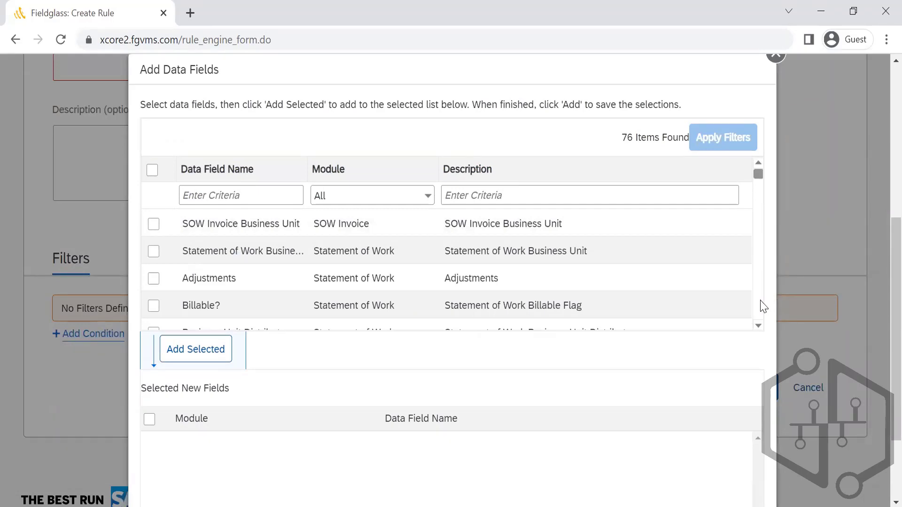
scroll(763, 307, "down", 10)
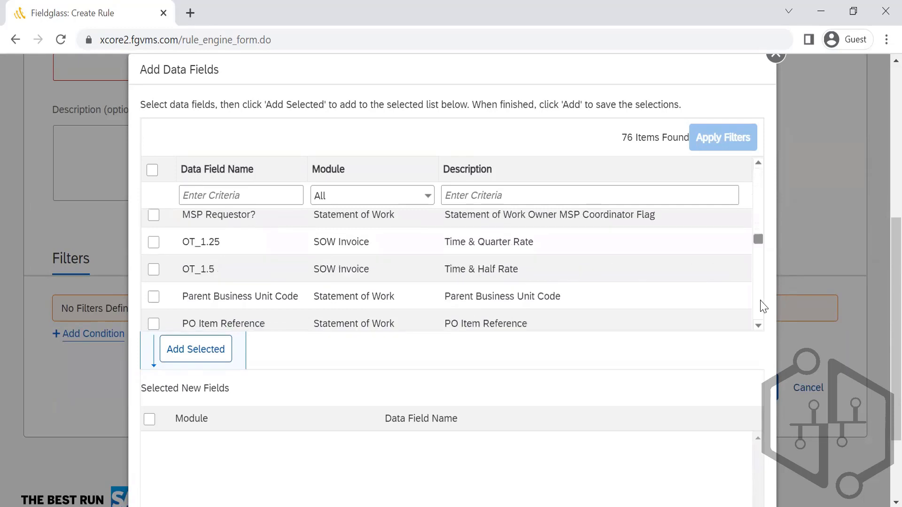
scroll(763, 306, "down", 5)
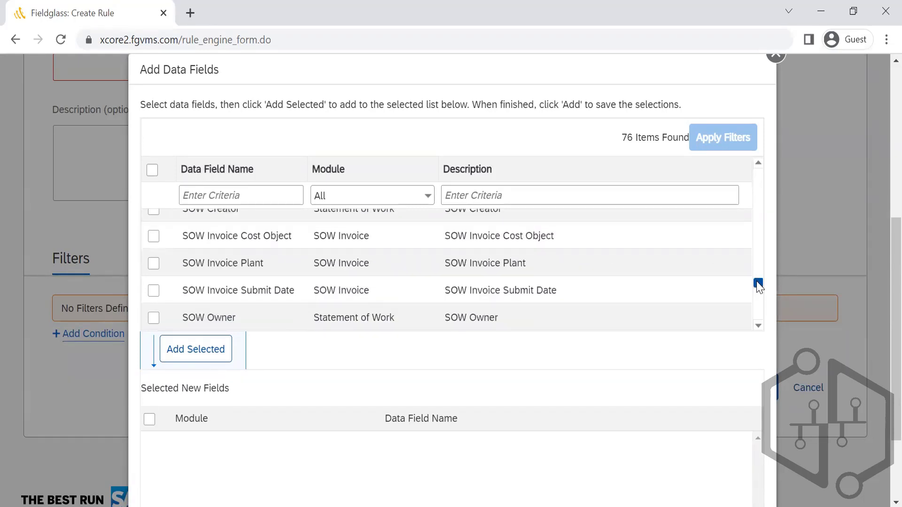
left_click_drag(759, 283, 762, 241)
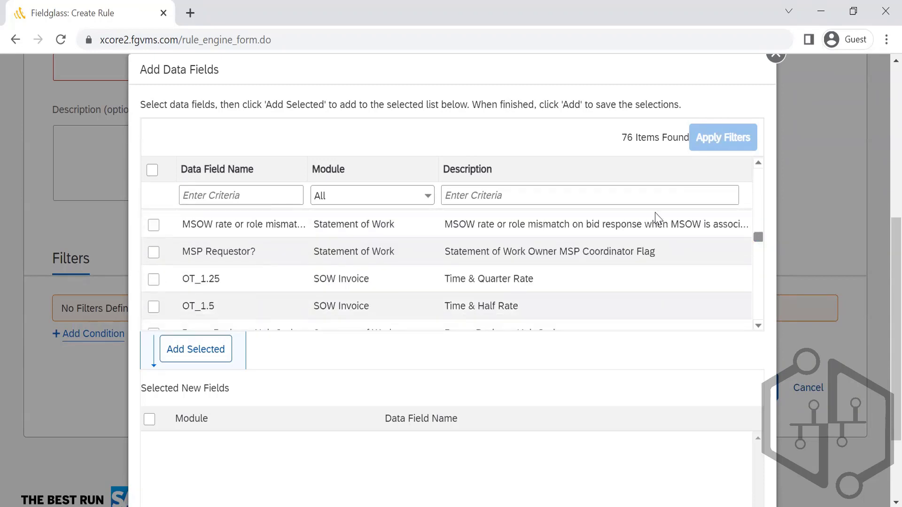
left_click(155, 280)
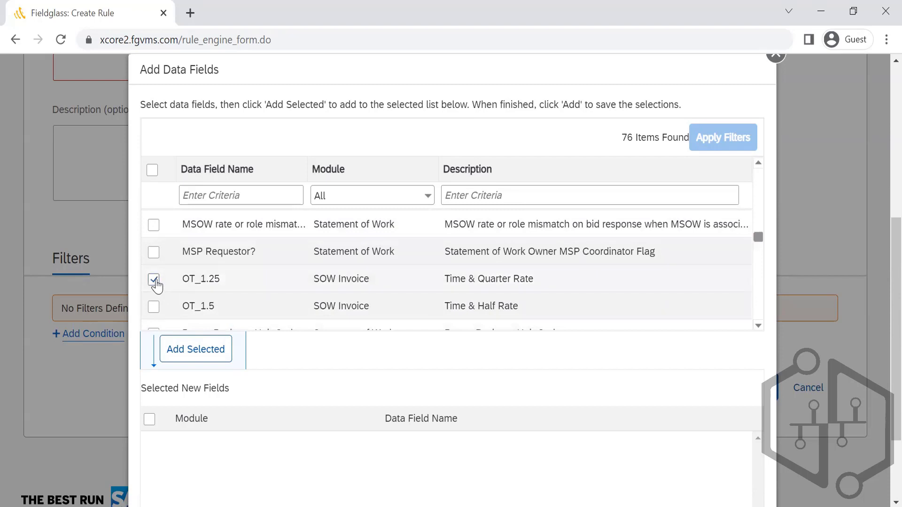
left_click(201, 350)
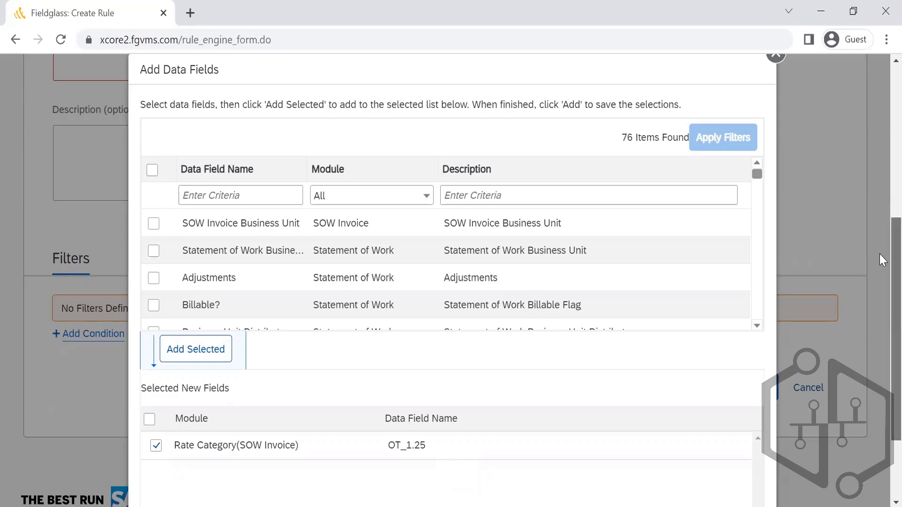
scroll(879, 254, "down", 2)
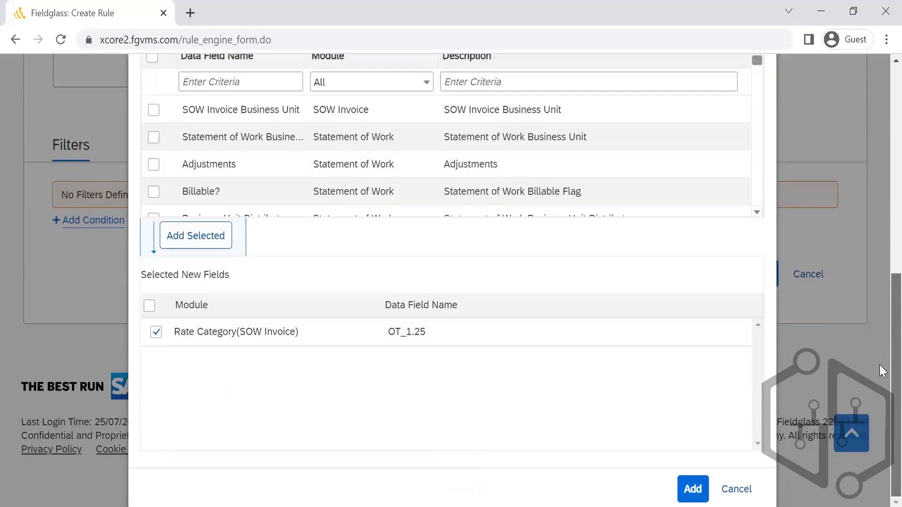
left_click(693, 491)
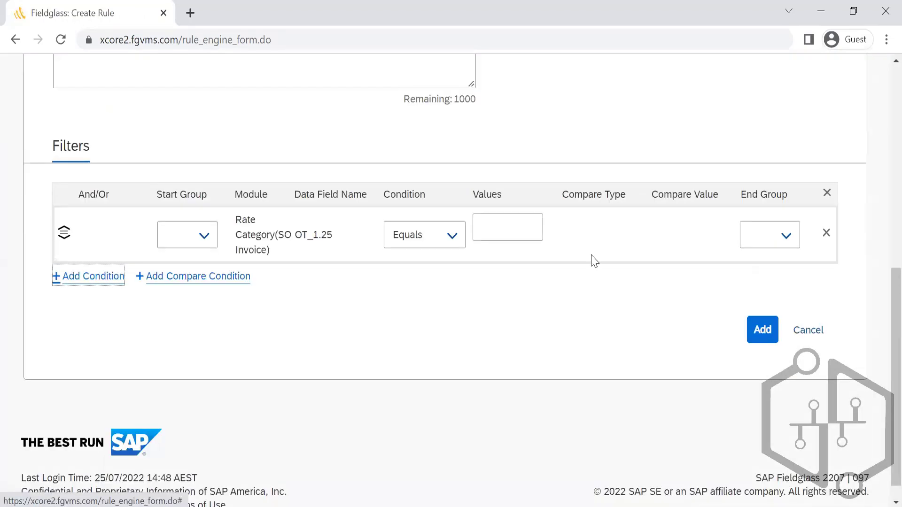
Check the bracket options available for the Start Group of the OT_1.25 condition without choosing one
left_click(214, 240)
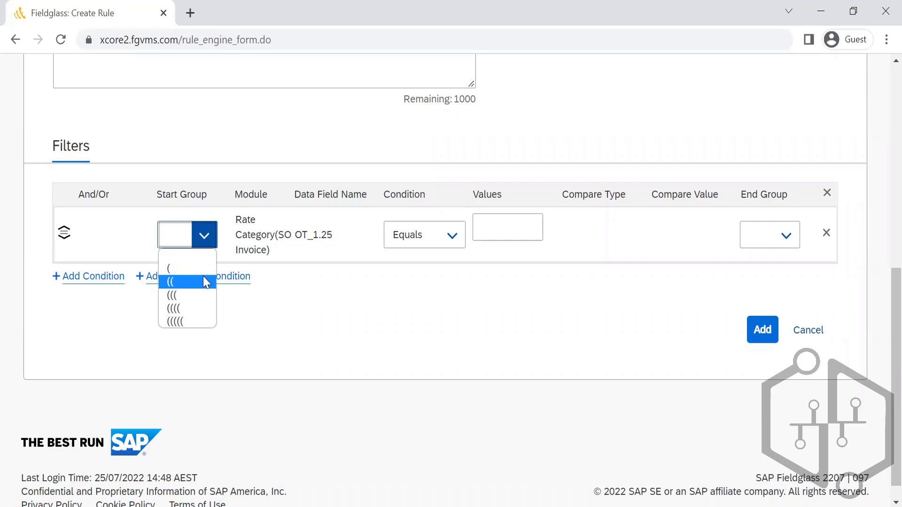
left_click(353, 320)
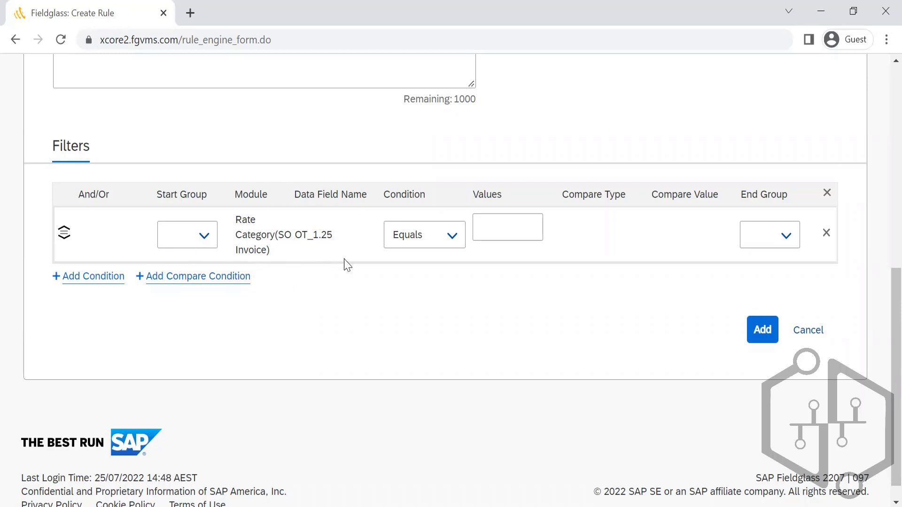
Set the OT_1.25 condition to Equals 2500 and check the End Group bracket options without choosing one
left_click(453, 237)
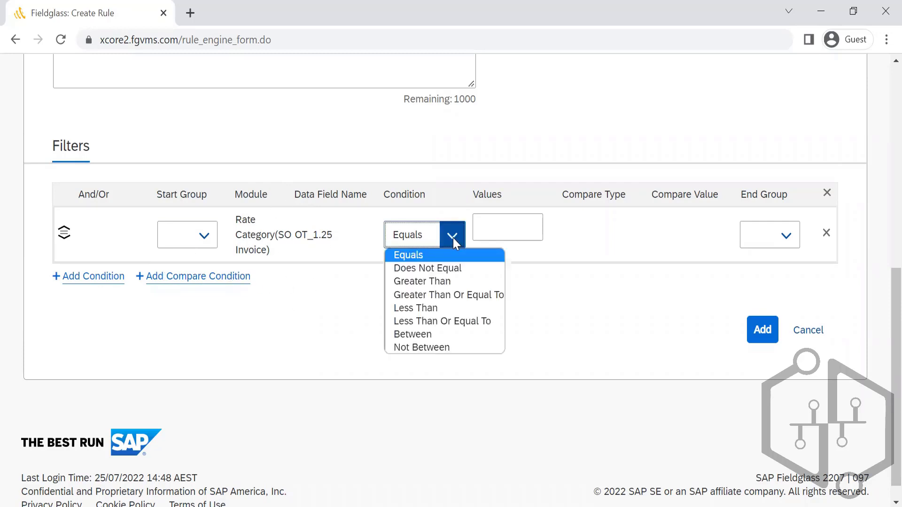
left_click(448, 258)
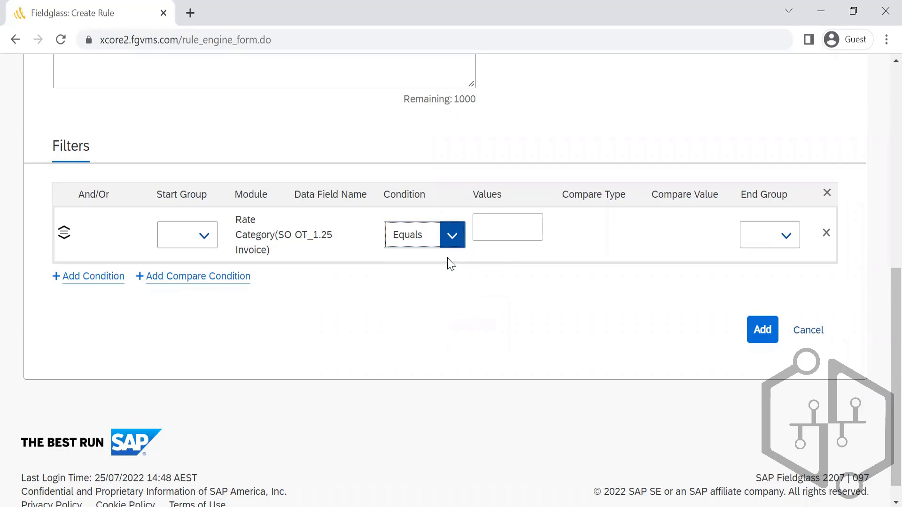
left_click(536, 225)
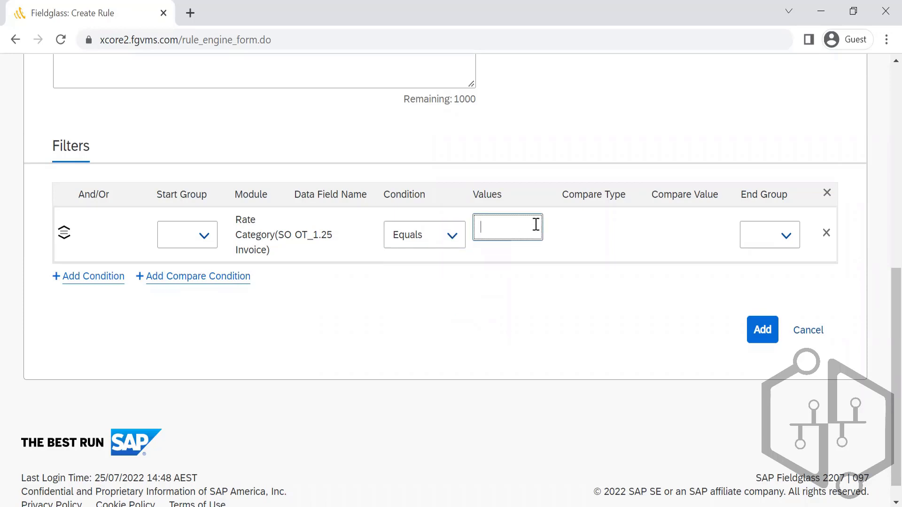
type("2500")
left_click(786, 236)
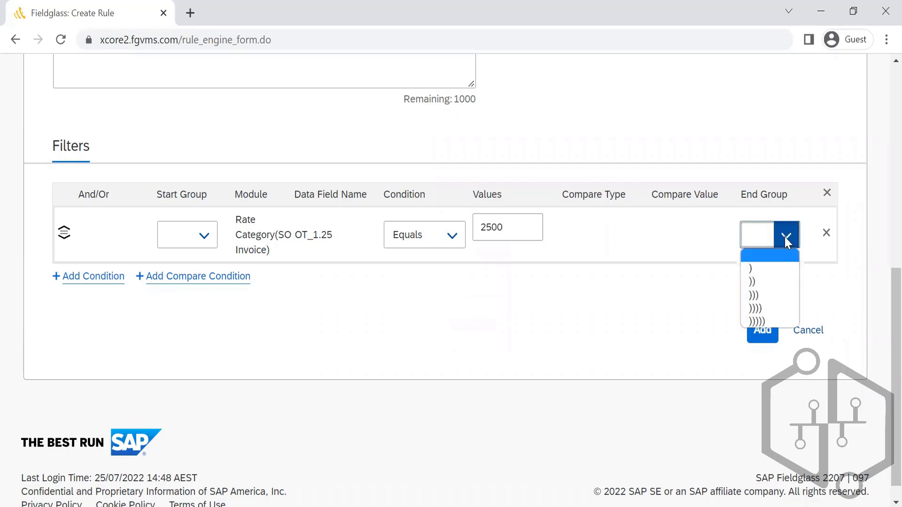
left_click(587, 314)
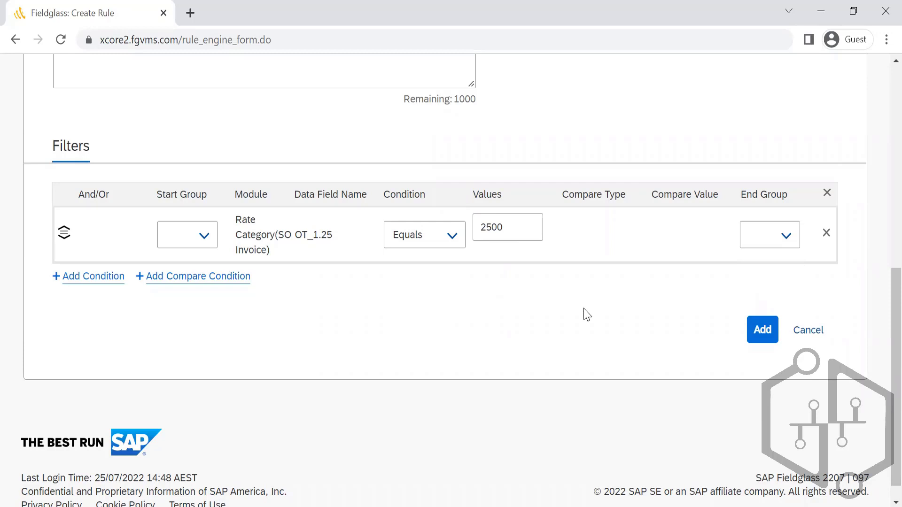
Try to add the SOW Invoice rule, and fill in its required name as Test
left_click(771, 332)
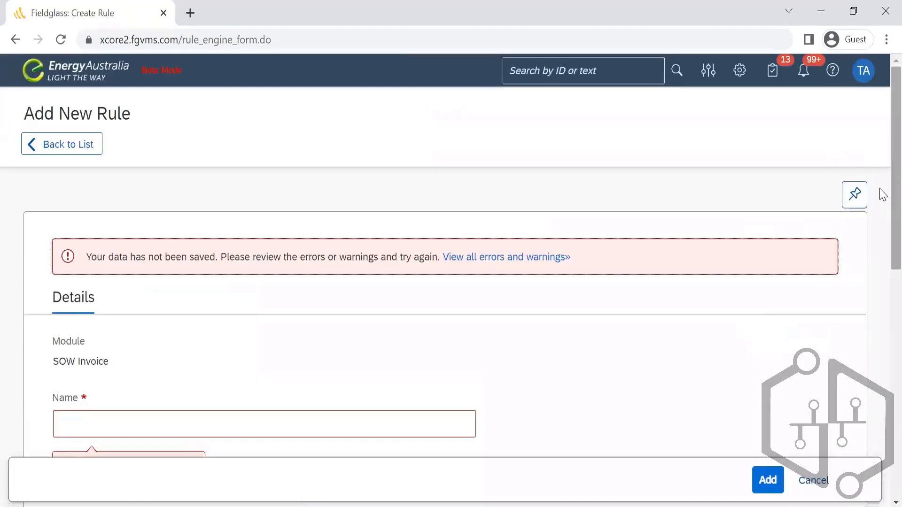
scroll(883, 195, "down", 1)
left_click(332, 394)
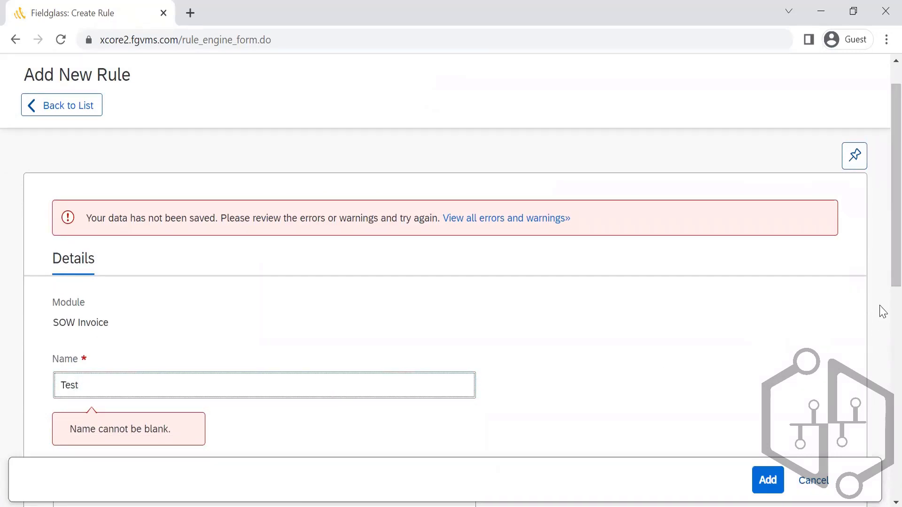
Set the Start Group of the OT_1.25 filter condition to two opening brackets, "(("
scroll(881, 292, "down", 3)
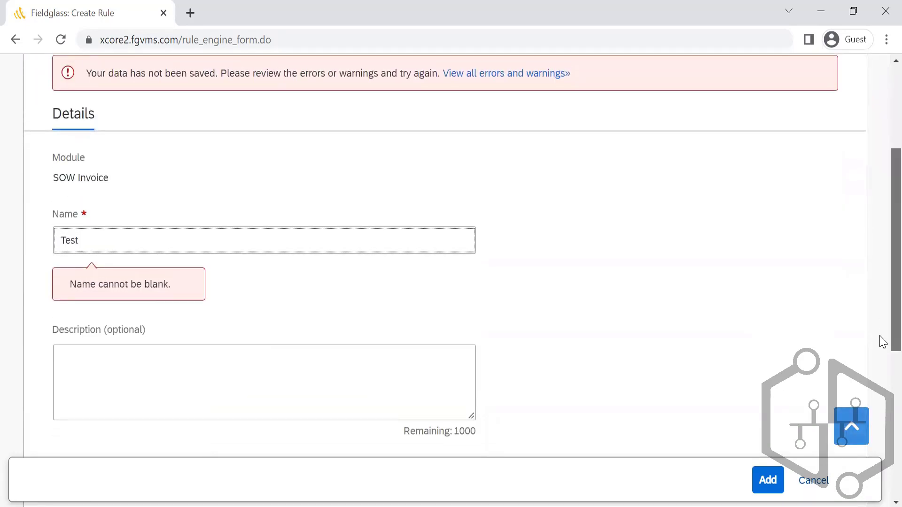
scroll(880, 343, "down", 5)
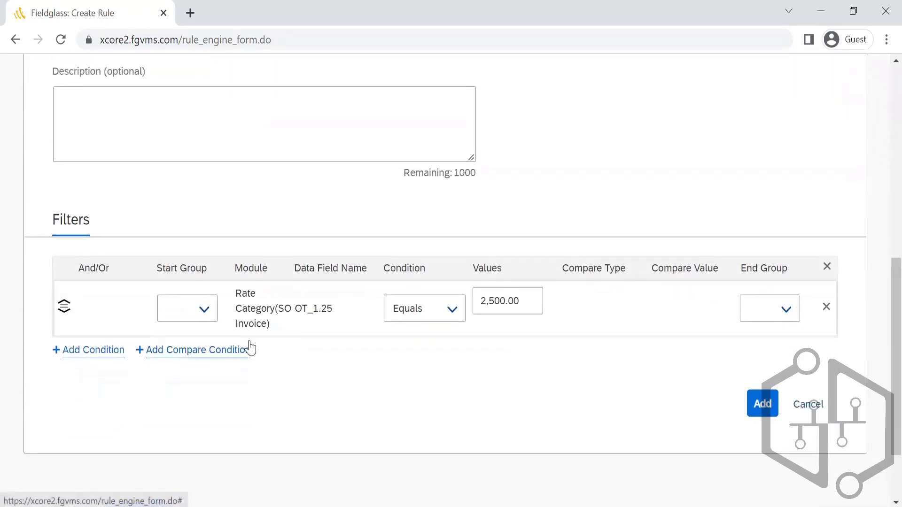
left_click(206, 311)
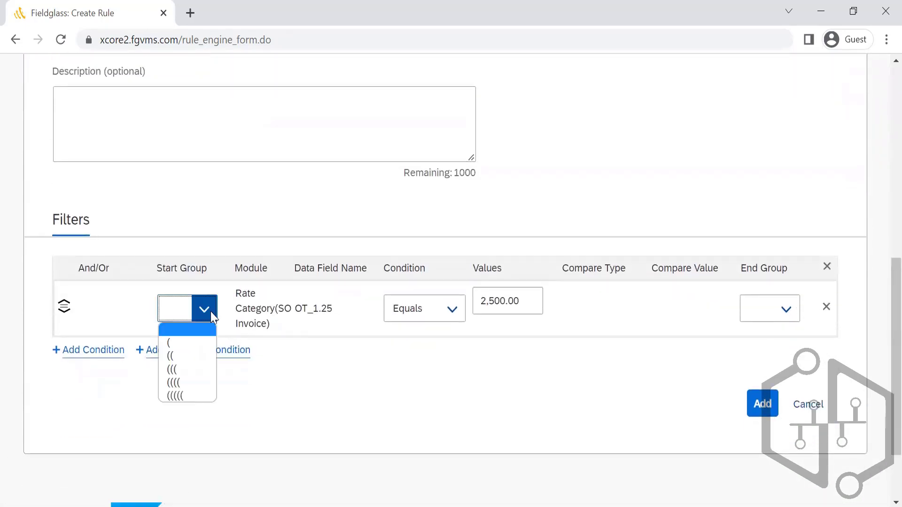
left_click(193, 357)
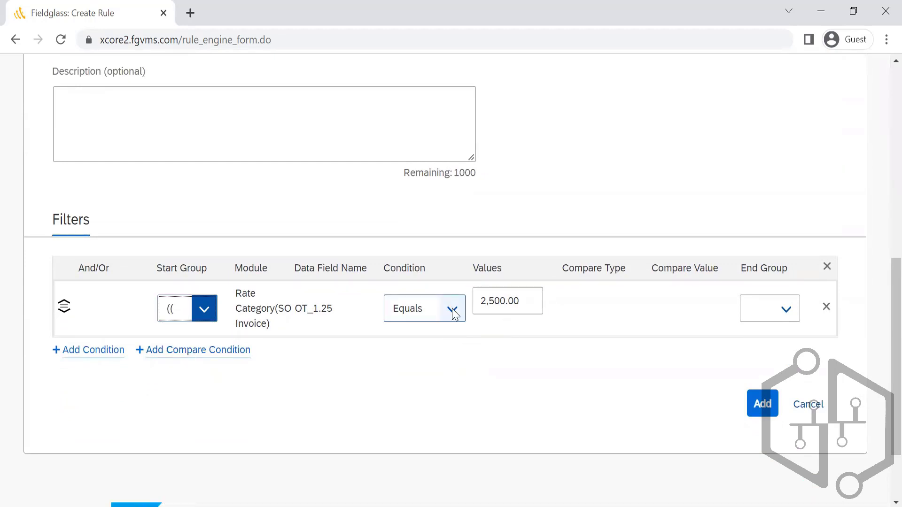
Try to add a compare condition of data type Number, with DT_2.0 equal to DT_2.0 and compare type Percentage
left_click(186, 353)
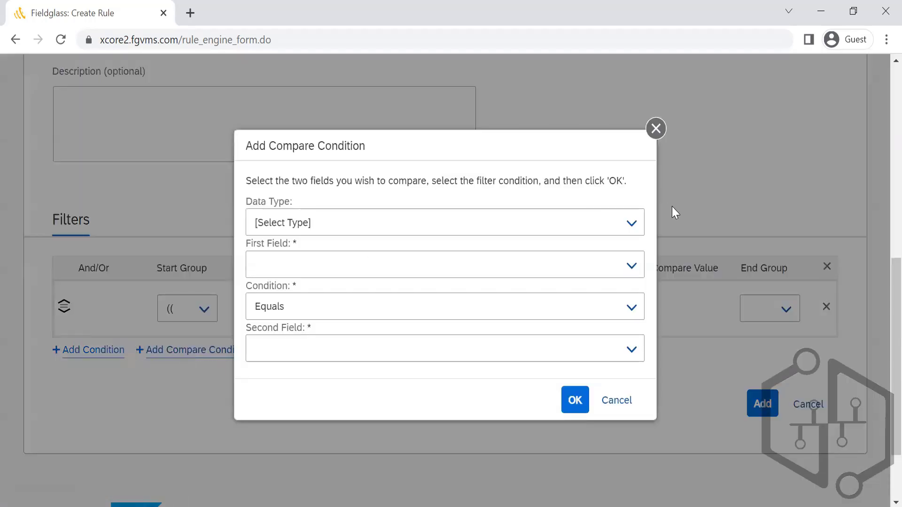
left_click(640, 224)
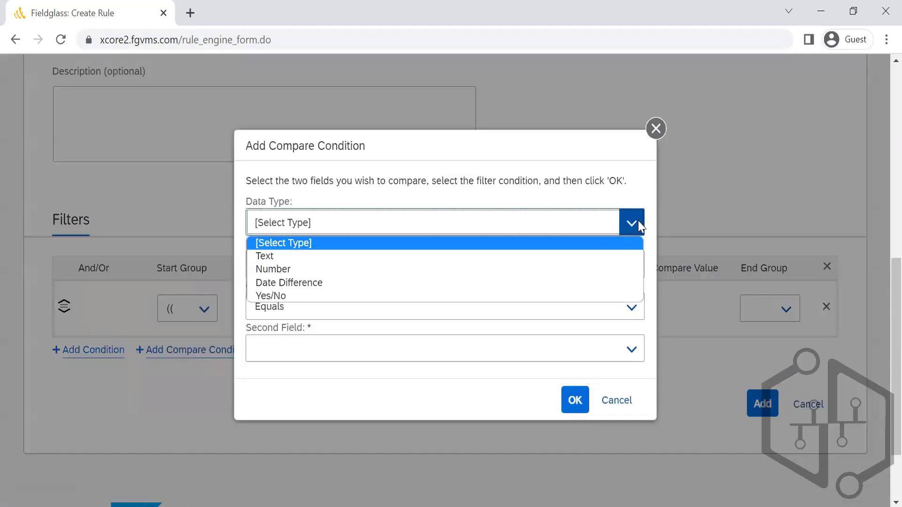
left_click(612, 272)
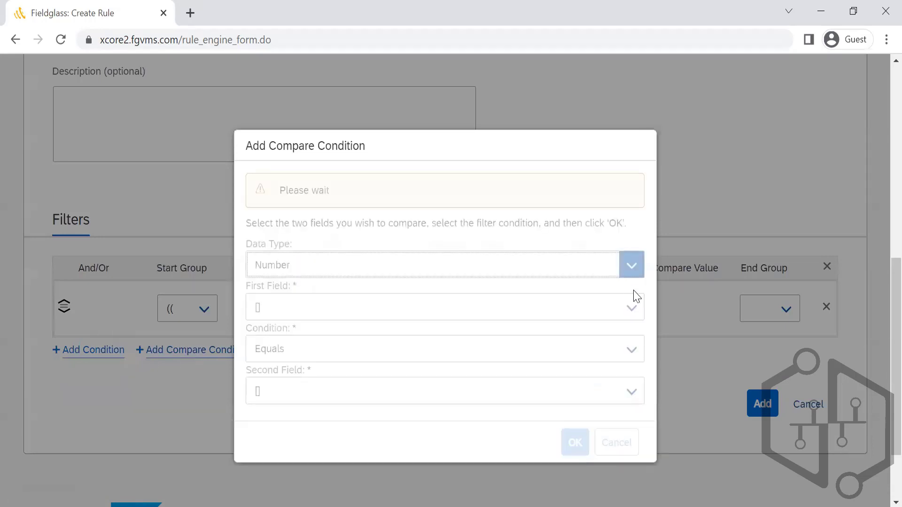
left_click(629, 266)
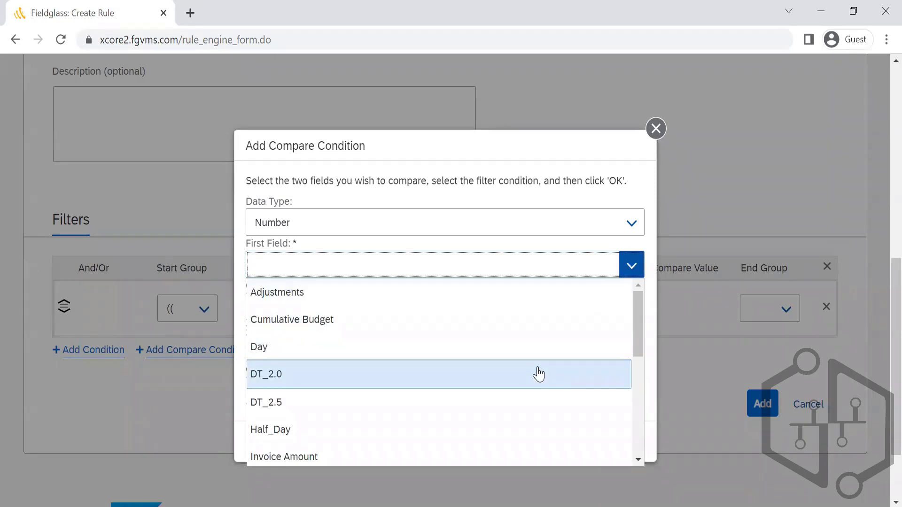
left_click(539, 375)
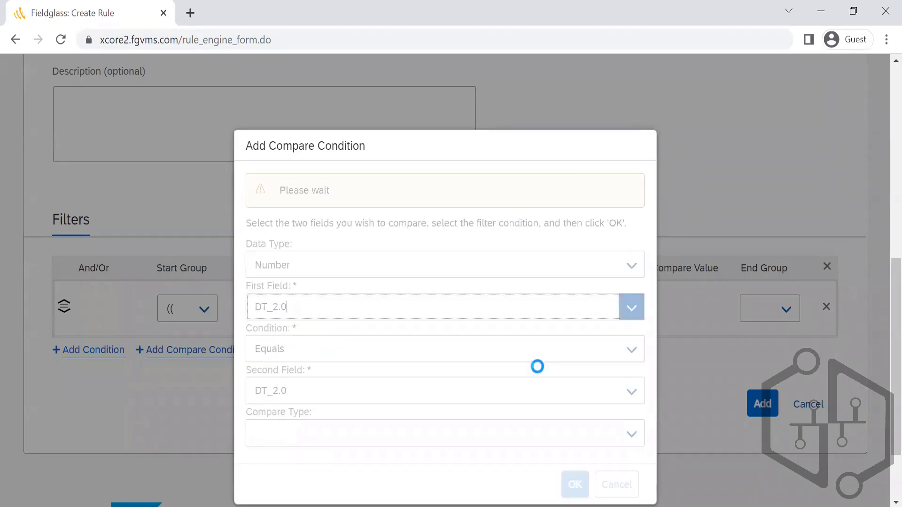
left_click(628, 398)
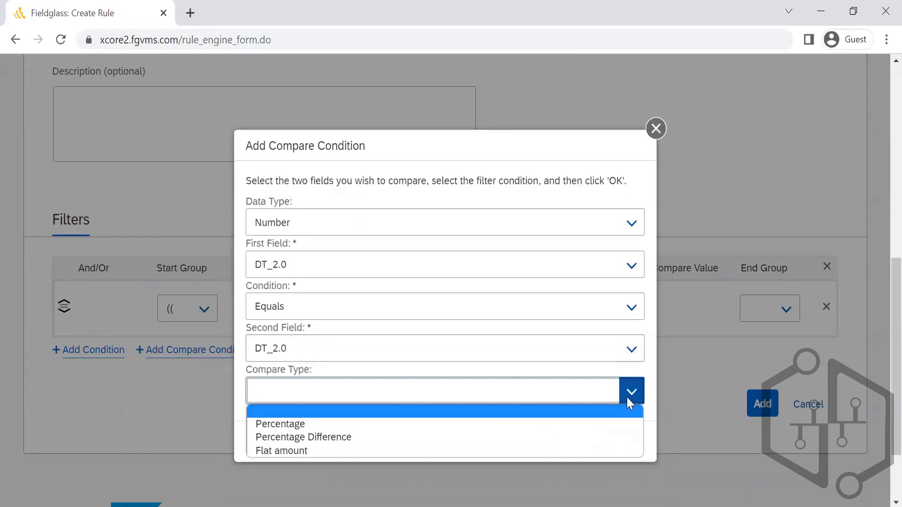
left_click(611, 432)
left_click(576, 483)
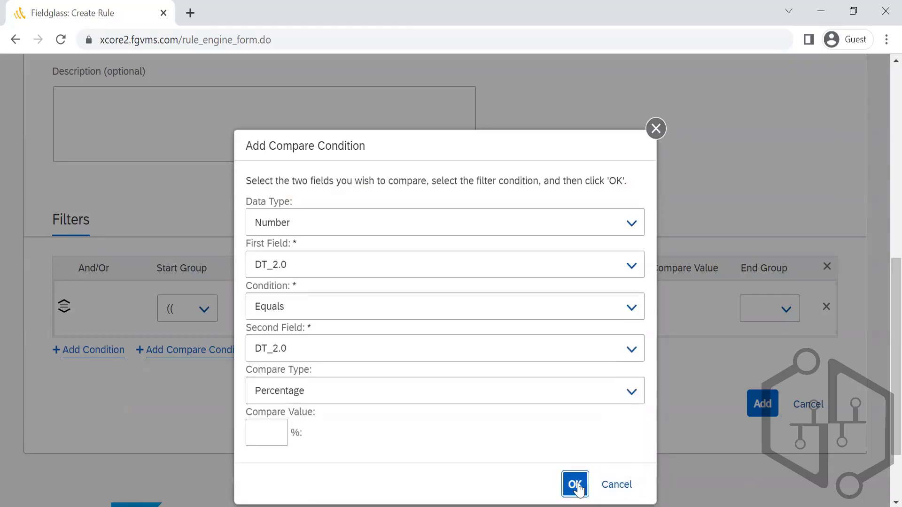
Set the compare value to 10% and the second field to OT_1.25, and add the compare condition to the filters
left_click(271, 442)
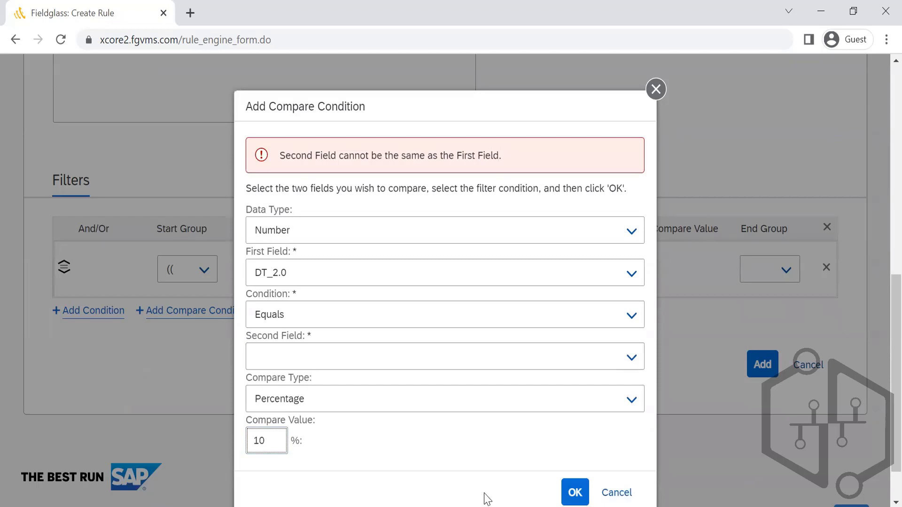
left_click(574, 493)
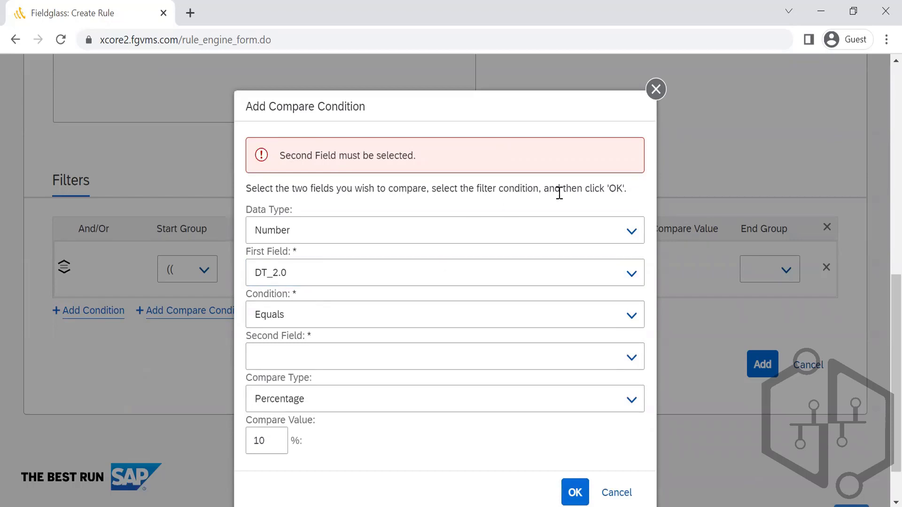
left_click(632, 358)
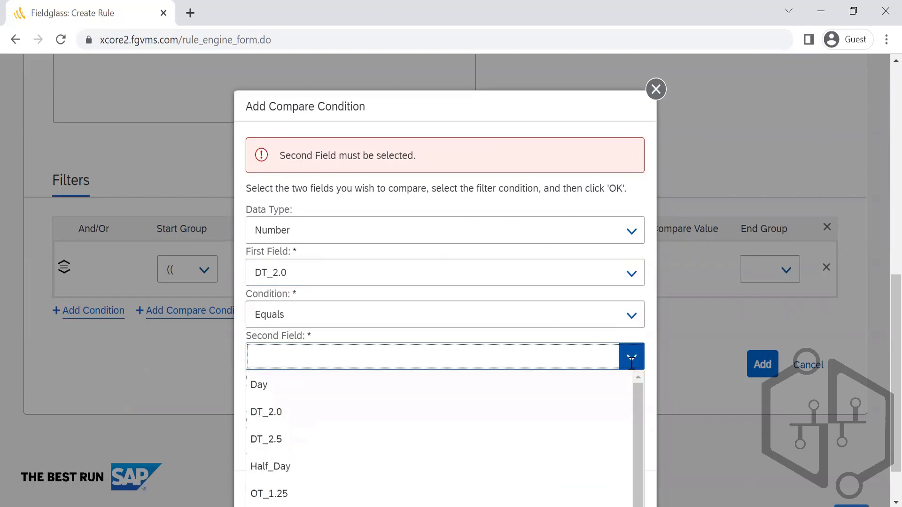
left_click(548, 500)
left_click(576, 490)
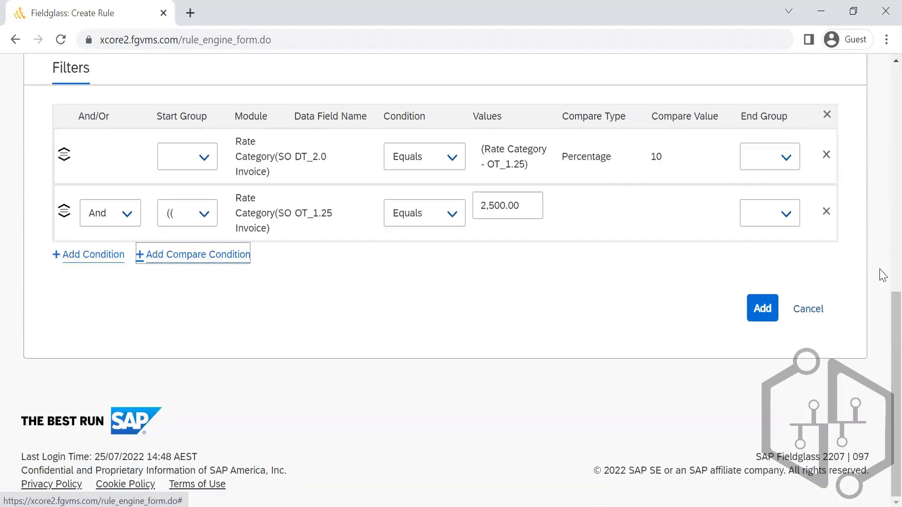
Review the Test rule's details and both filter conditions, and cancel the rule without adding it
scroll(882, 300, "up", 3)
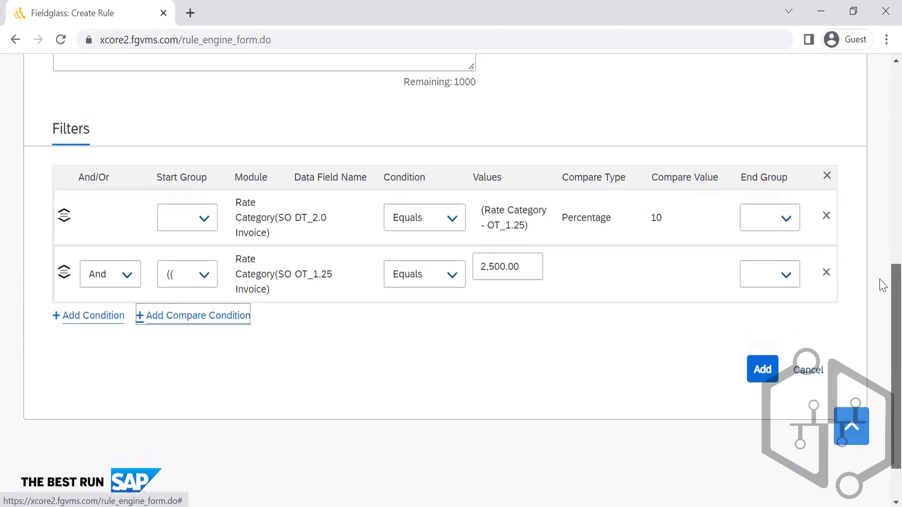
scroll(882, 245, "down", 1)
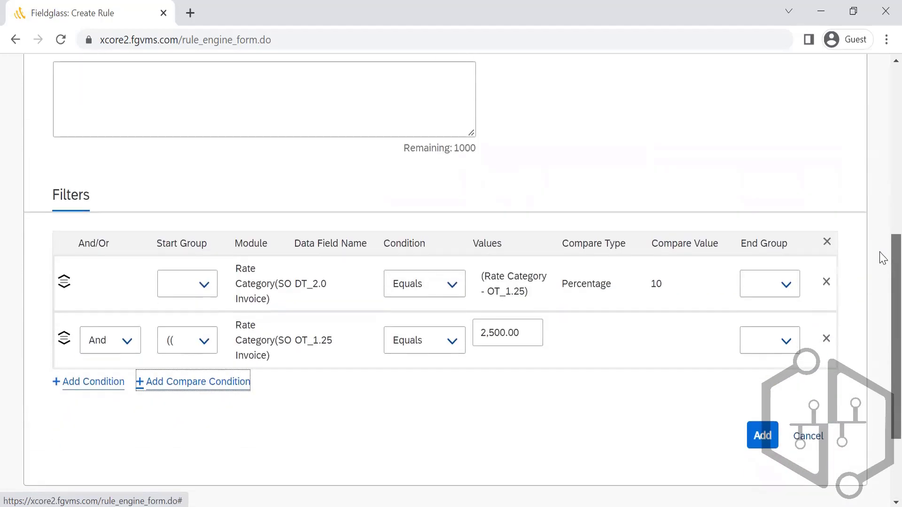
scroll(882, 263, "down", 1)
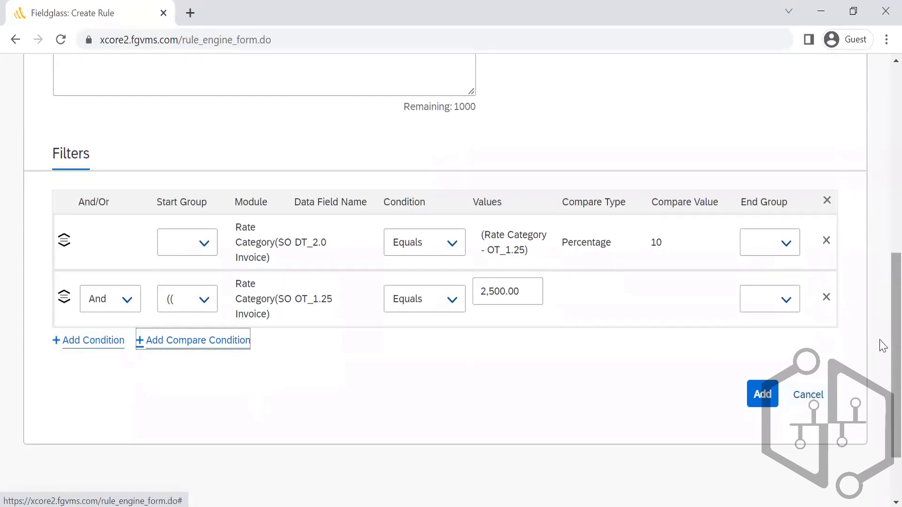
scroll(880, 342, "up", 8)
scroll(882, 137, "up", 1)
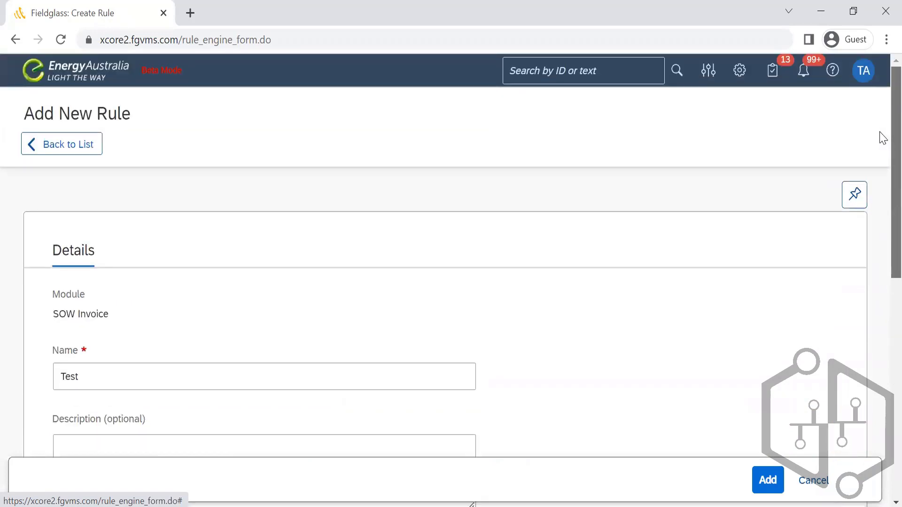
scroll(880, 207, "down", 6)
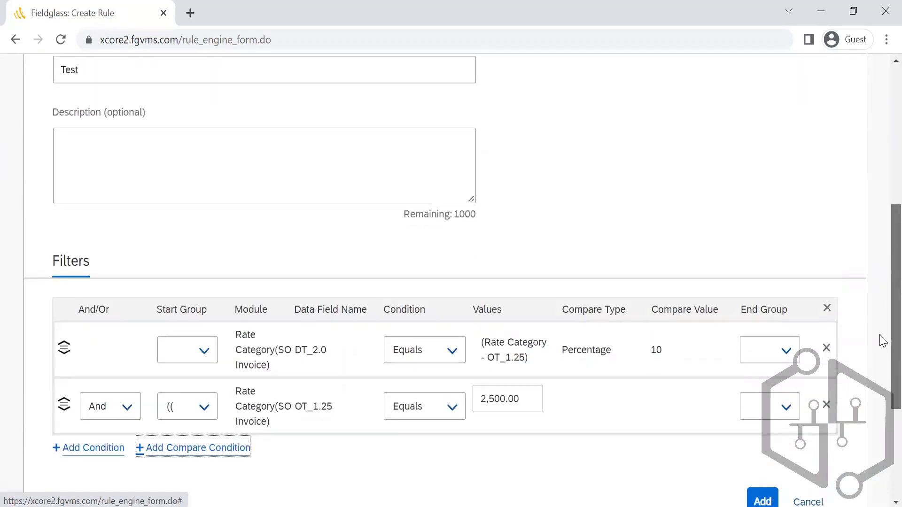
scroll(881, 338, "down", 2)
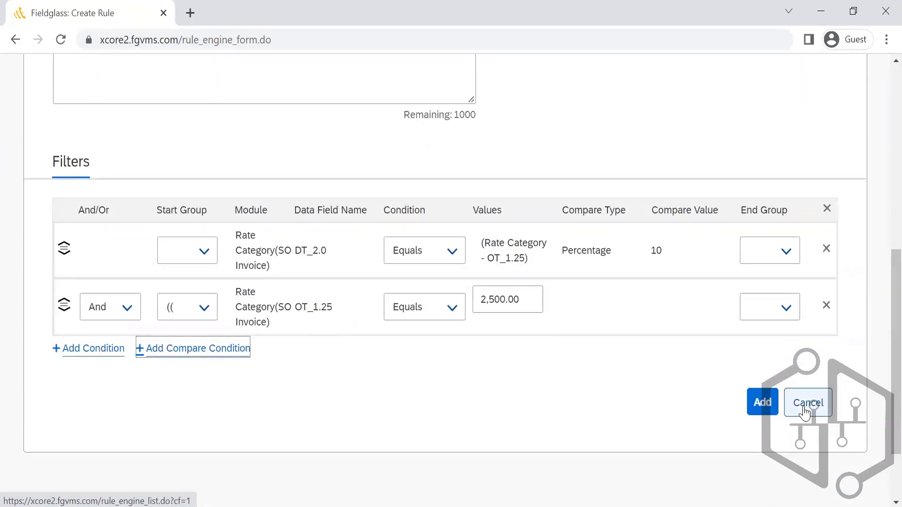
left_click(804, 412)
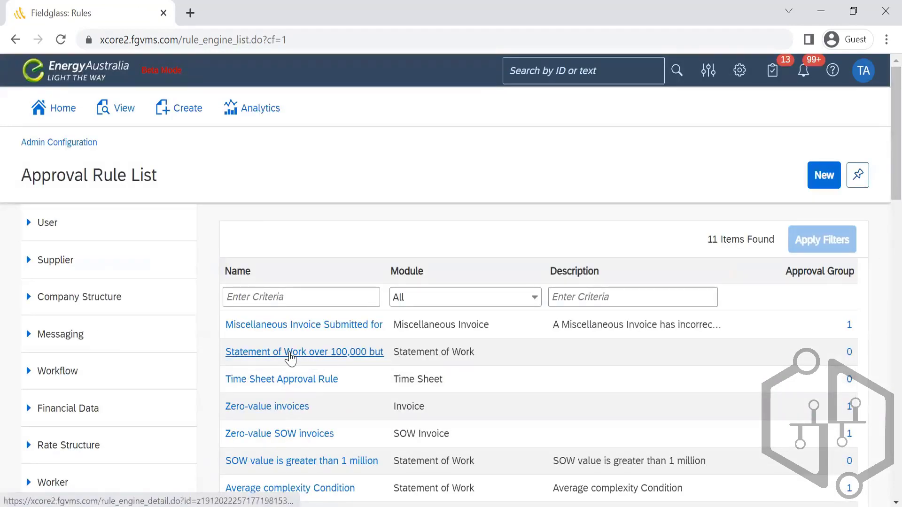
Open the approval rule for Statement of Work over 100,000 but less than 1 million and examine its details and filter conditions
left_click(290, 353)
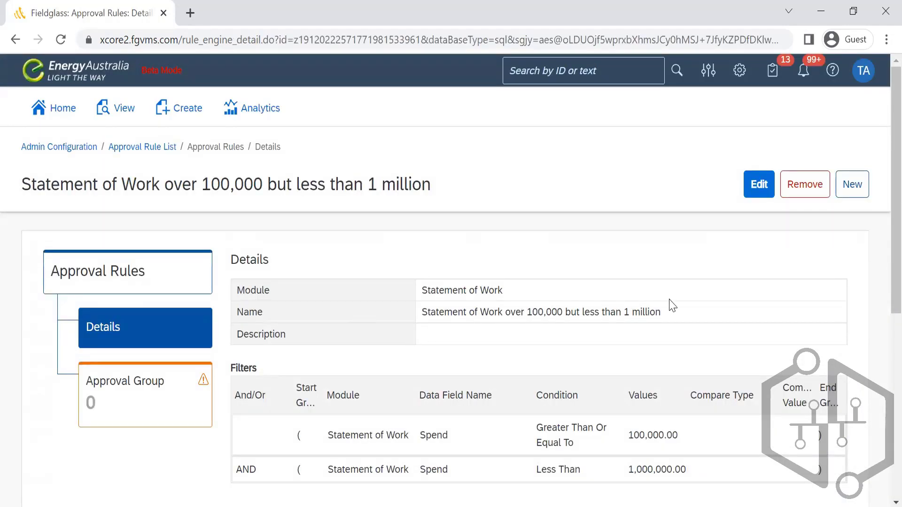
scroll(882, 202, "down", 1)
scroll(882, 202, "down", 2)
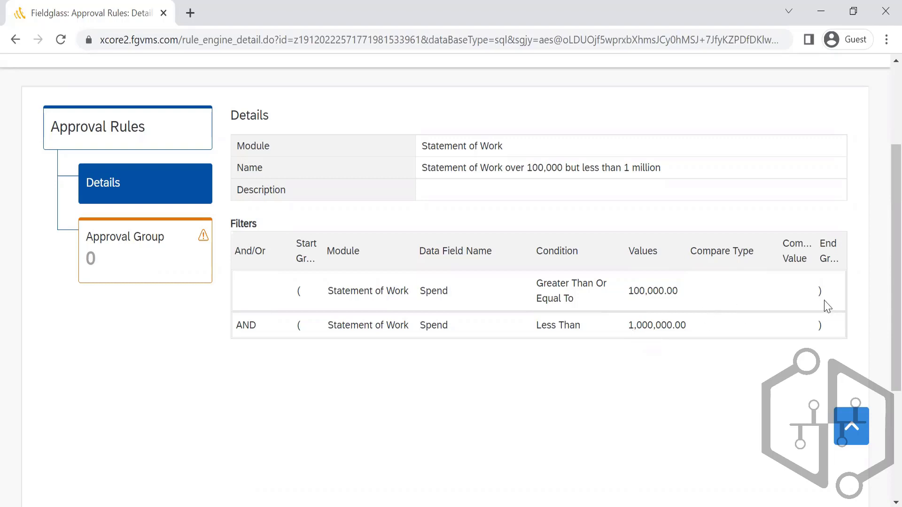
scroll(882, 217, "up", 3)
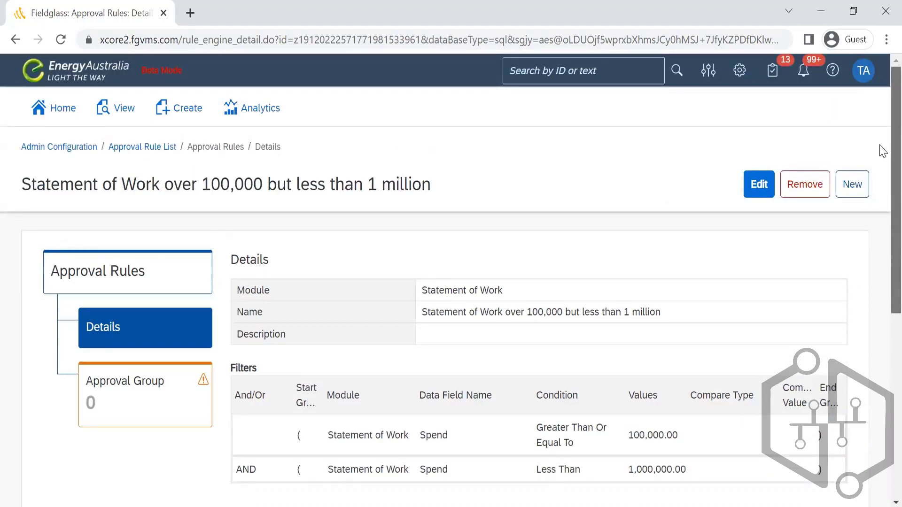
scroll(880, 340, "down", 4)
scroll(882, 177, "up", 4)
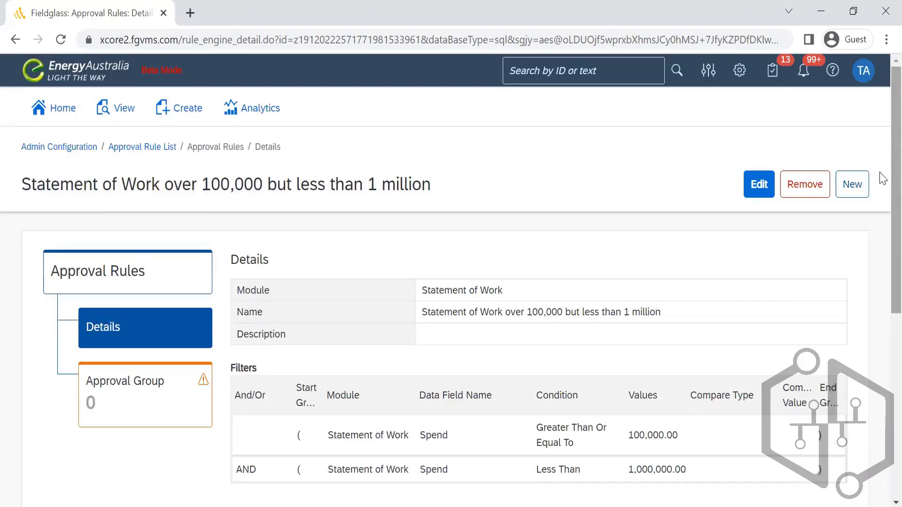
Return to the Approval Rule List and look through the existing rules
left_click(126, 151)
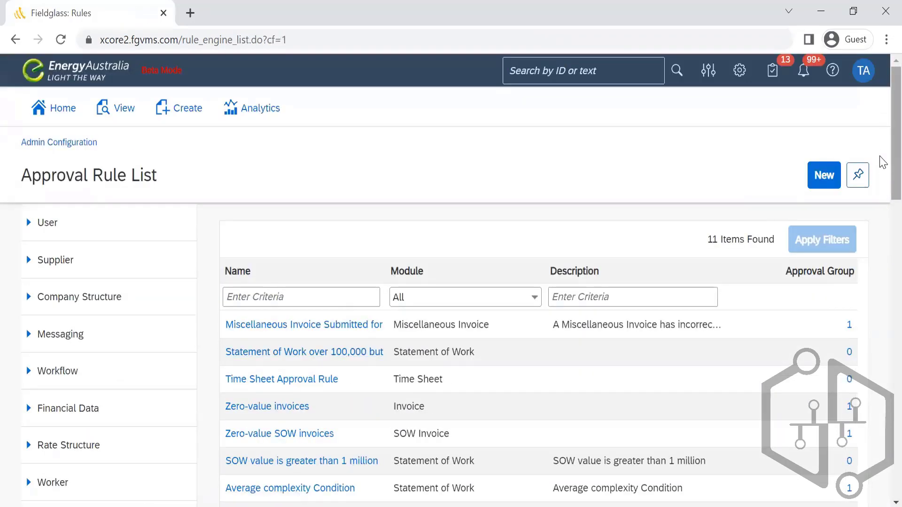
scroll(881, 211, "down", 4)
scroll(882, 270, "down", 4)
scroll(881, 155, "up", 9)
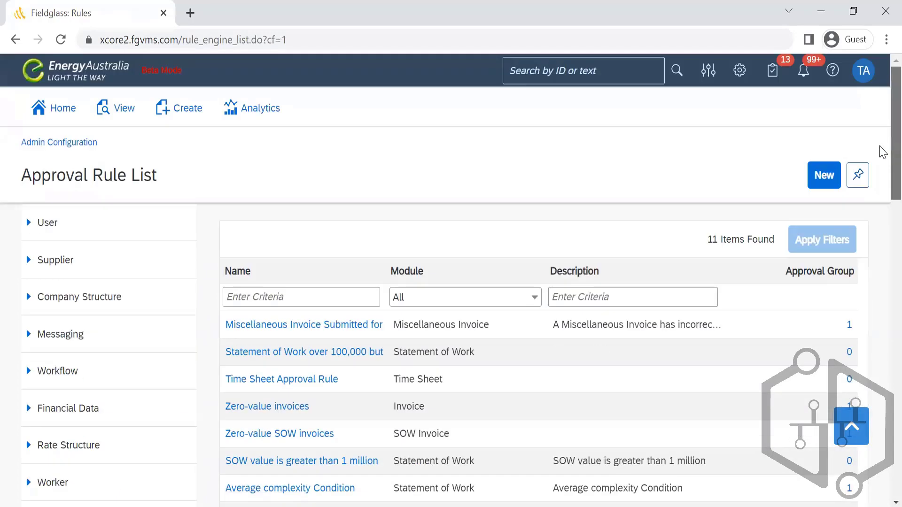
Leave the approval rules for the Approval Group List under Admin Configuration and look through the groups
scroll(882, 225, "down", 9)
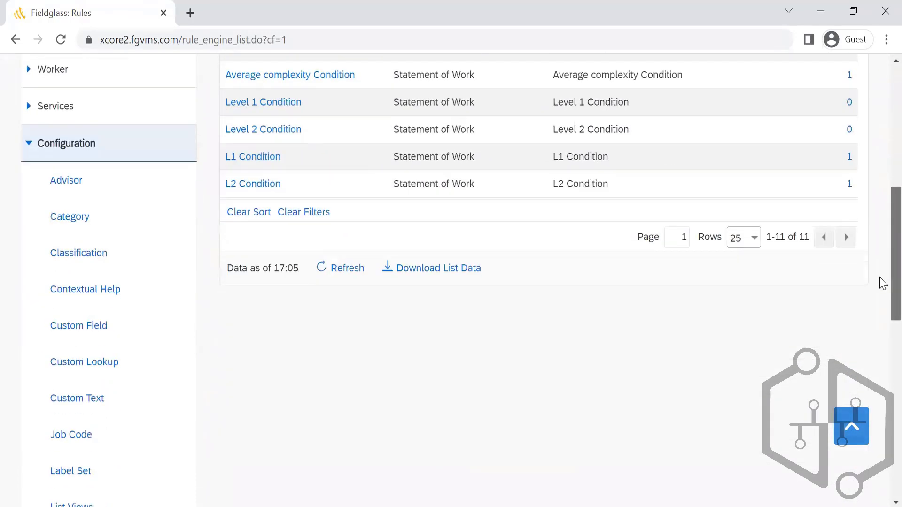
scroll(881, 211, "up", 5)
scroll(884, 144, "up", 3)
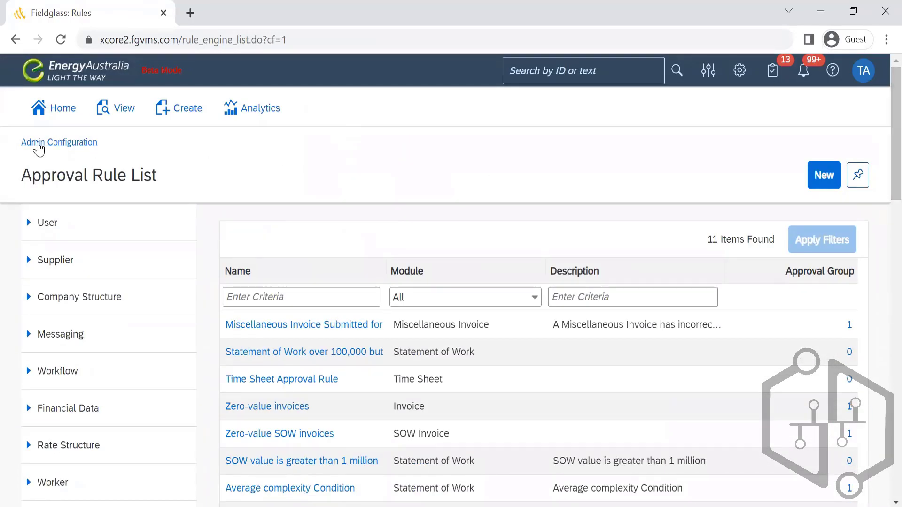
left_click(37, 146)
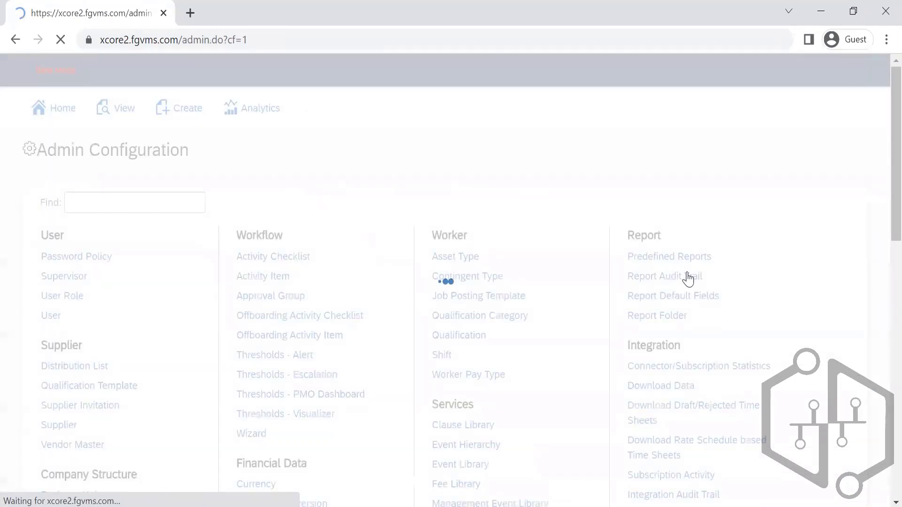
left_click(282, 298)
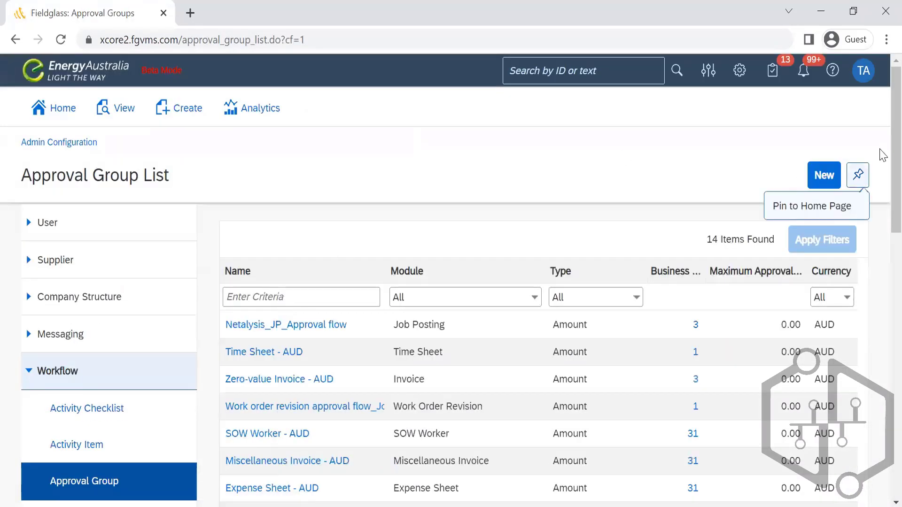
scroll(882, 202, "down", 5)
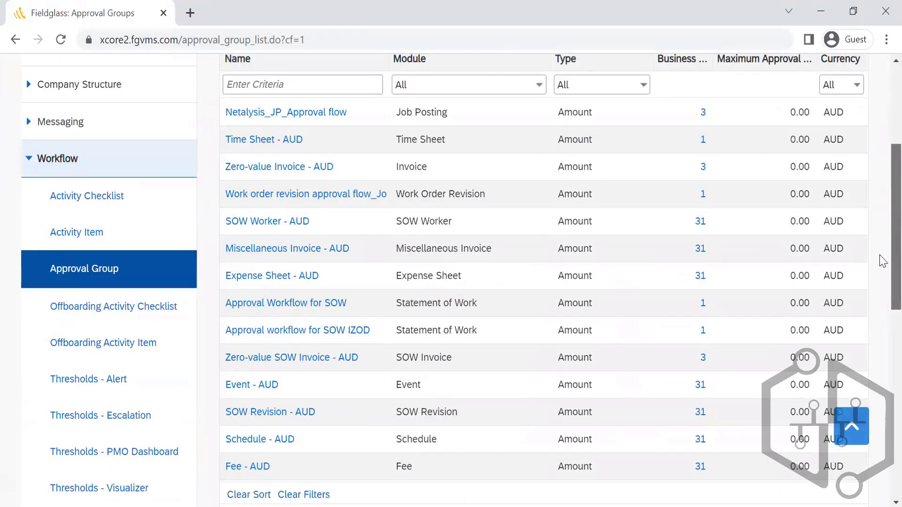
scroll(881, 263, "down", 2)
scroll(879, 155, "up", 6)
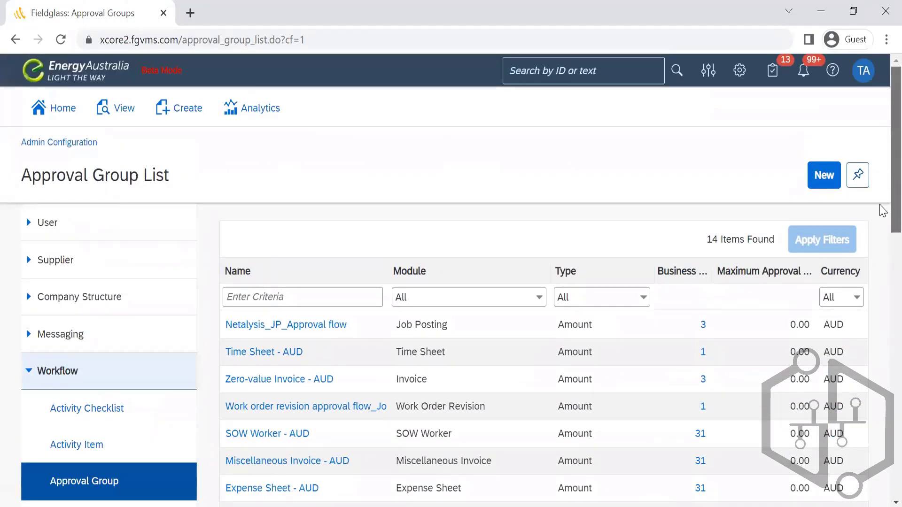
scroll(880, 212, "down", 3)
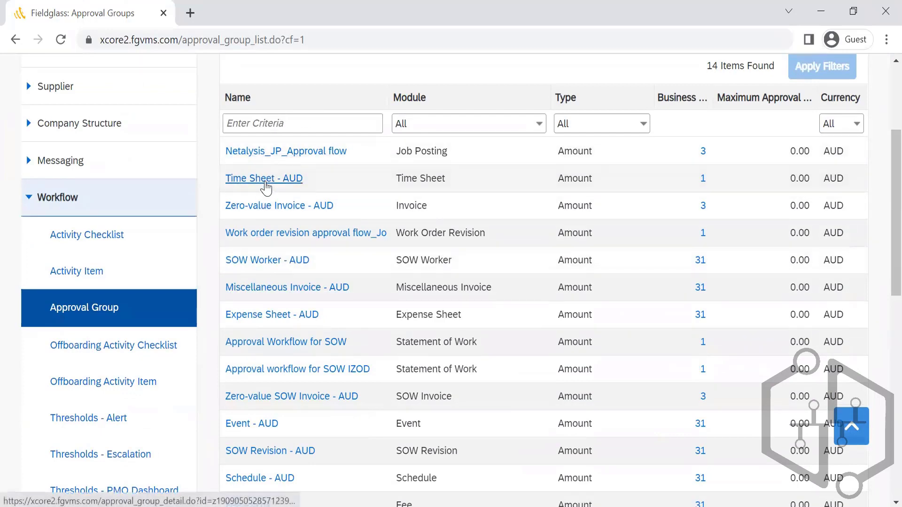
Open the Time Sheet - AUD approval group and examine its details and approval levels
left_click(268, 187)
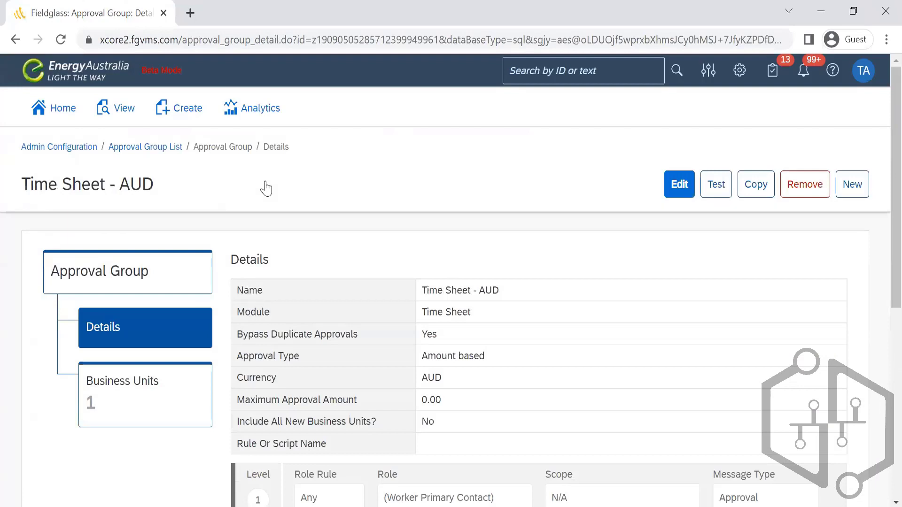
scroll(881, 218, "down", 2)
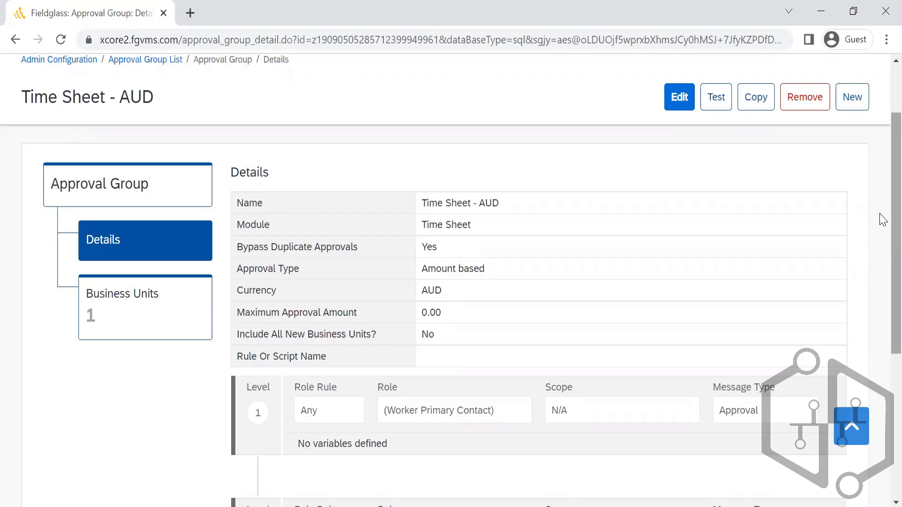
scroll(882, 202, "down", 4)
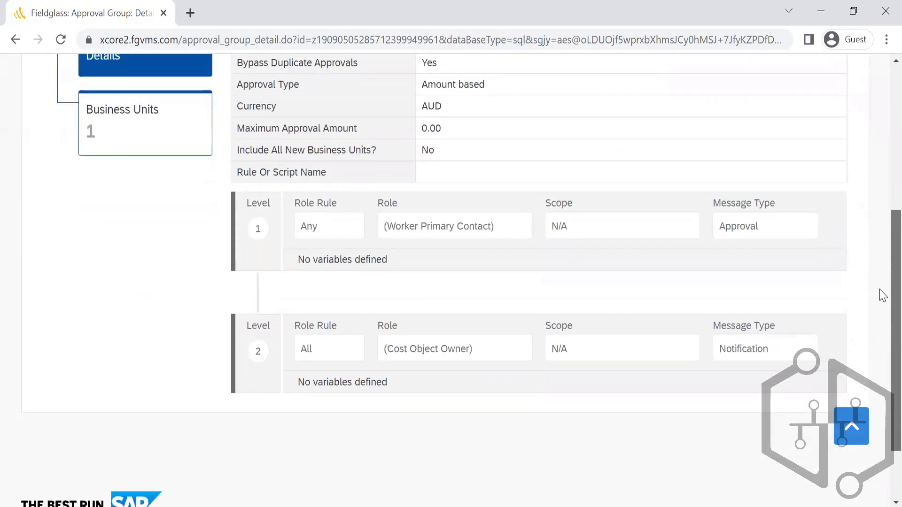
scroll(881, 244, "up", 3)
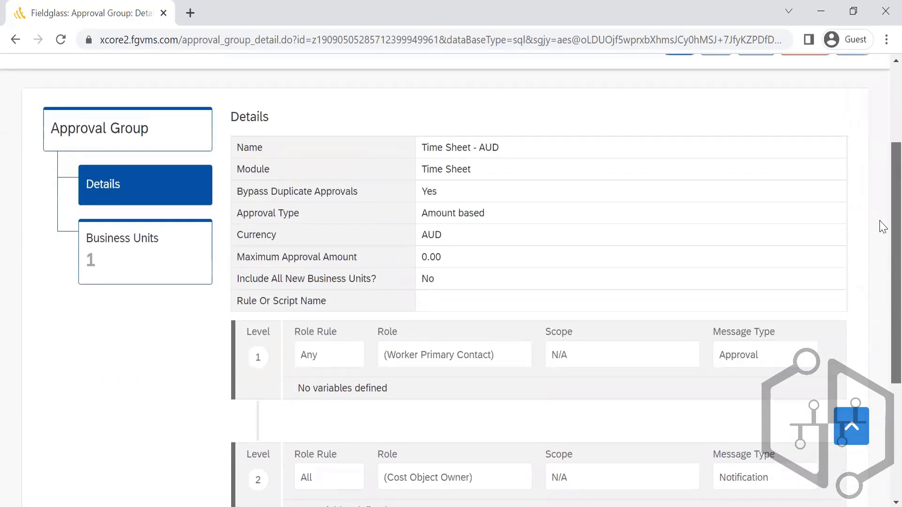
scroll(882, 235, "down", 2)
scroll(881, 244, "up", 5)
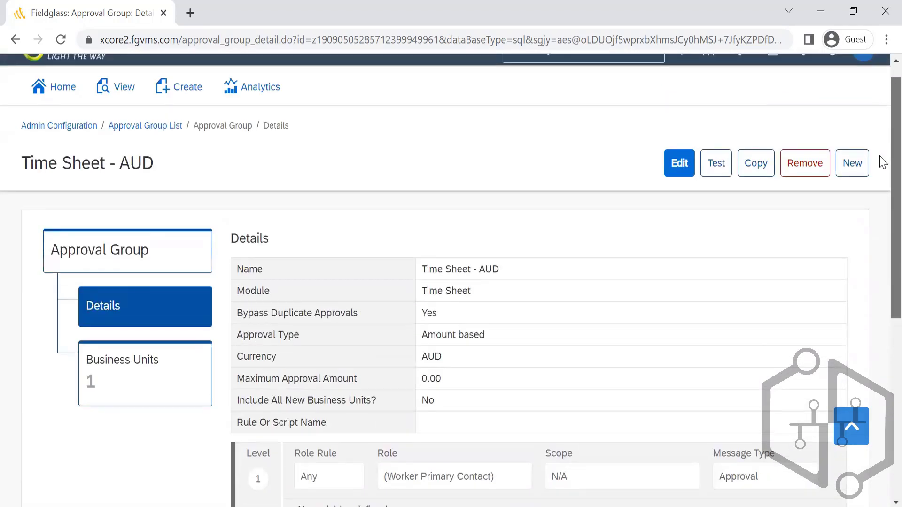
scroll(883, 266, "down", 4)
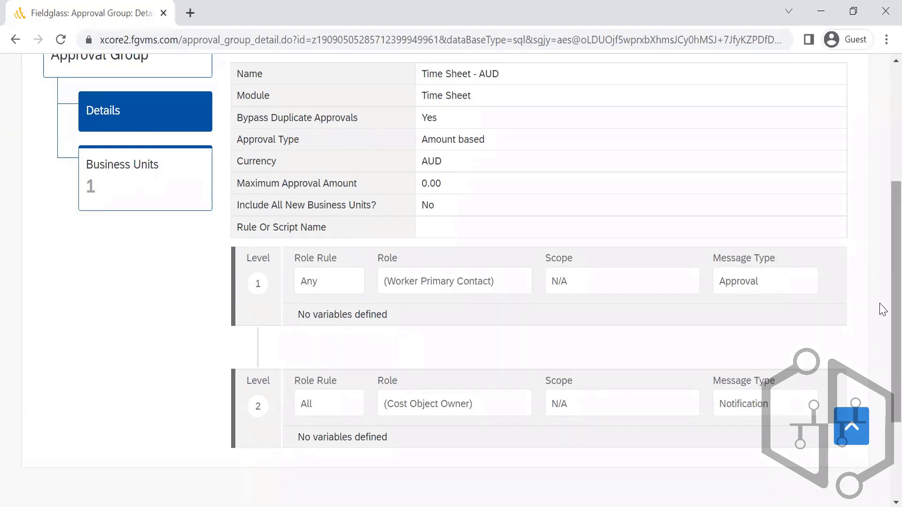
scroll(884, 304, "up", 1)
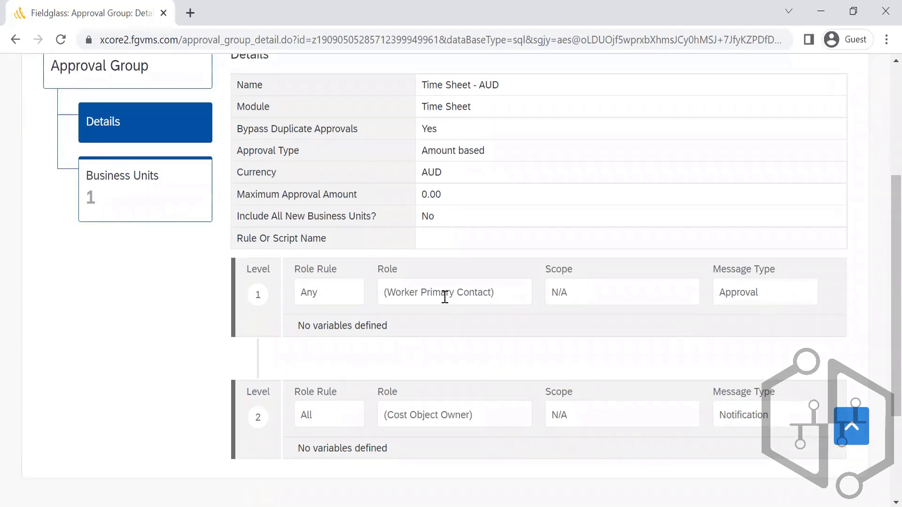
Highlight the Worker Primary Contact role in level 1 and the Cost Object Owner role in level 2
left_click_drag(498, 292, 379, 282)
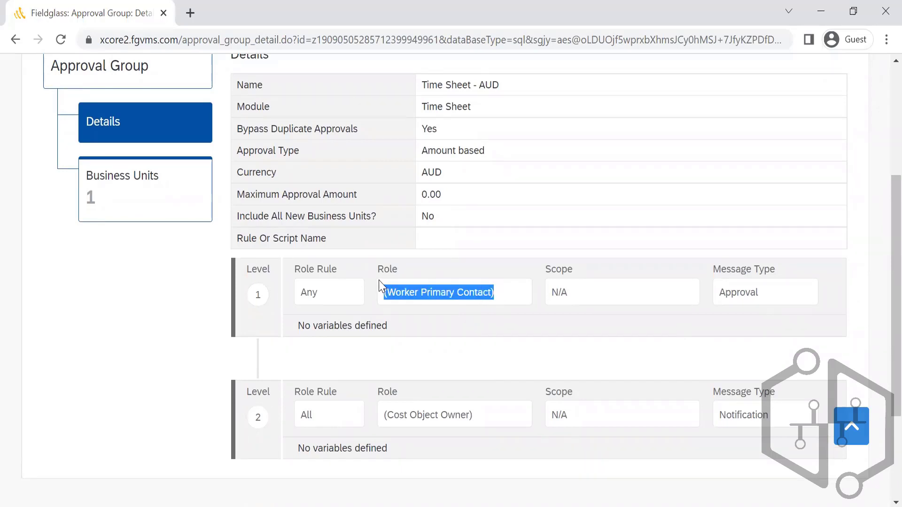
left_click(490, 420)
left_click_drag(490, 421, 386, 416)
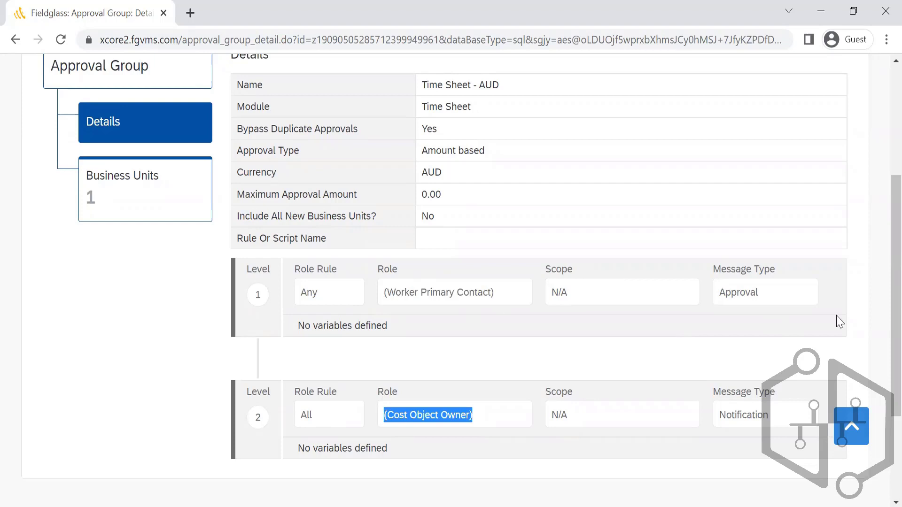
Highlight the full settings of level 1 and level 2, and point out their Approval and Notification message types
scroll(883, 326, "down", 3)
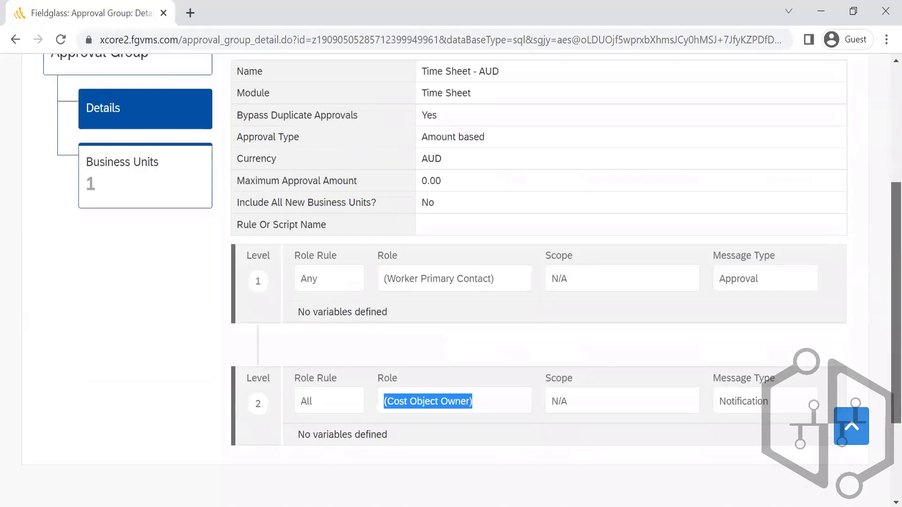
scroll(884, 334, "up", 4)
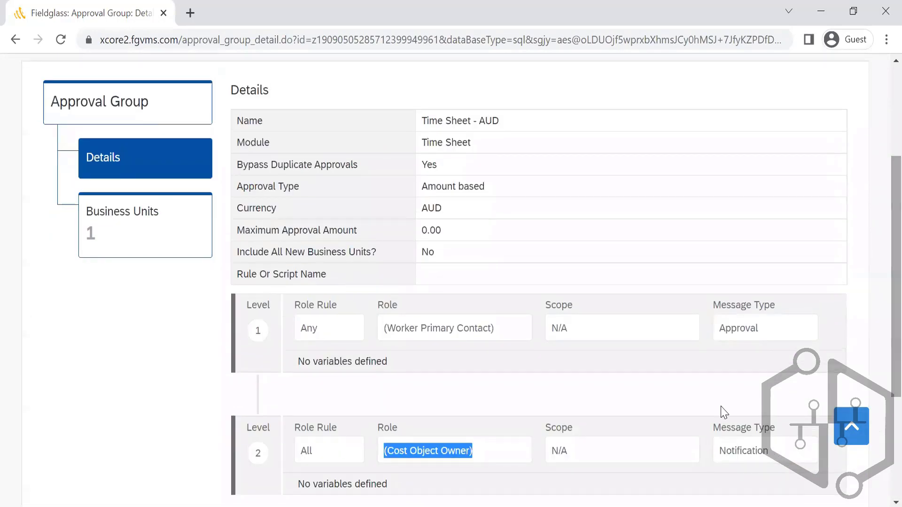
left_click(688, 325)
left_click_drag(688, 324, 288, 335)
scroll(883, 260, "down", 3)
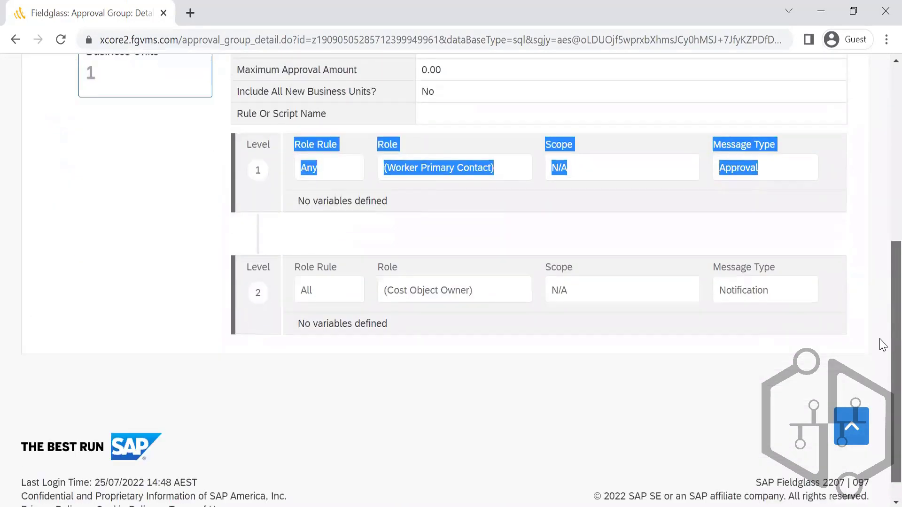
left_click_drag(789, 294, 288, 295)
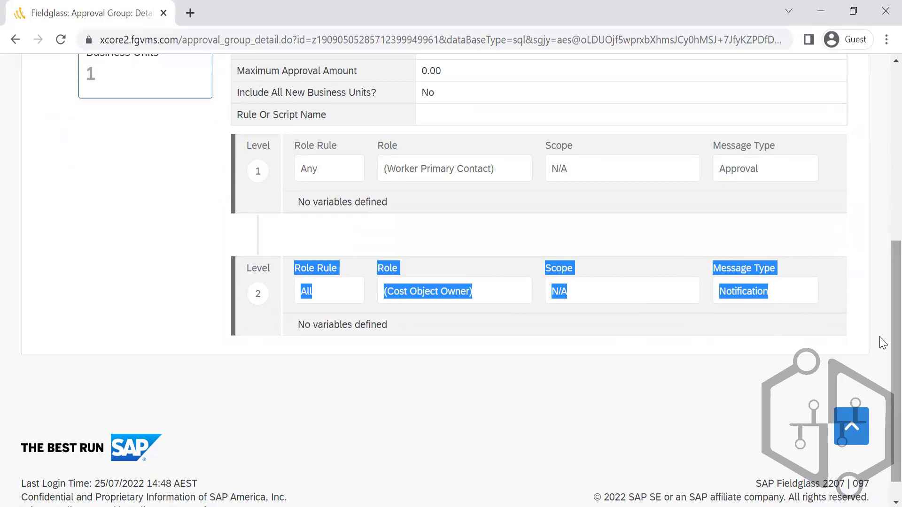
scroll(883, 347, "up", 2)
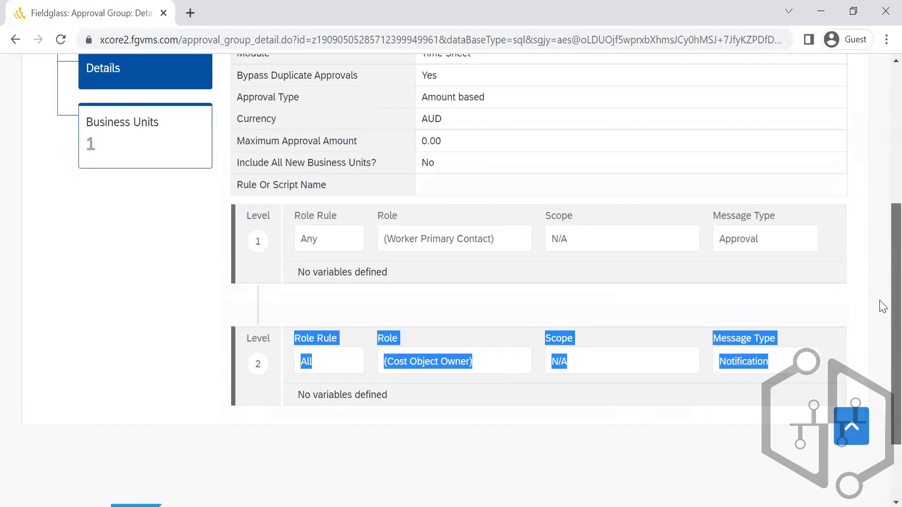
left_click(732, 242)
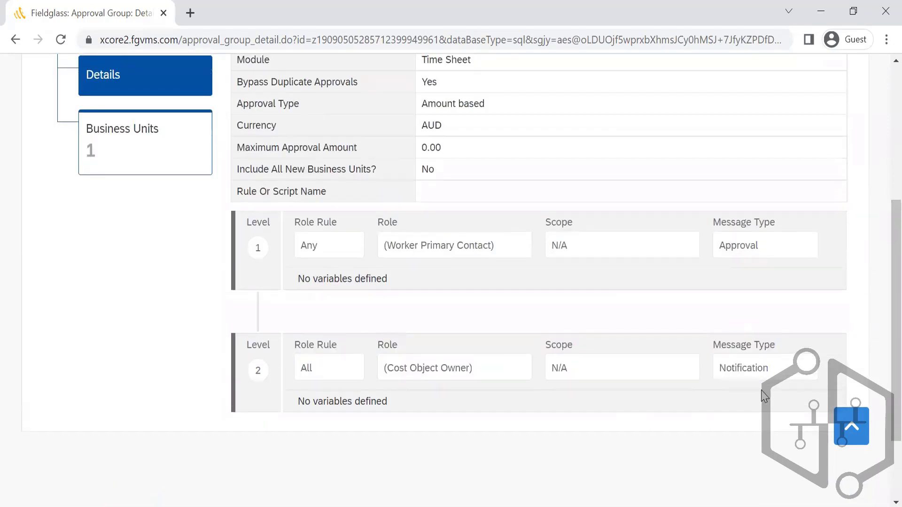
double_click(742, 368)
Return to the Approval Group List, look through it, and reopen Time Sheet - AUD to review its details and levels
scroll(883, 141, "up", 2)
scroll(882, 142, "up", 3)
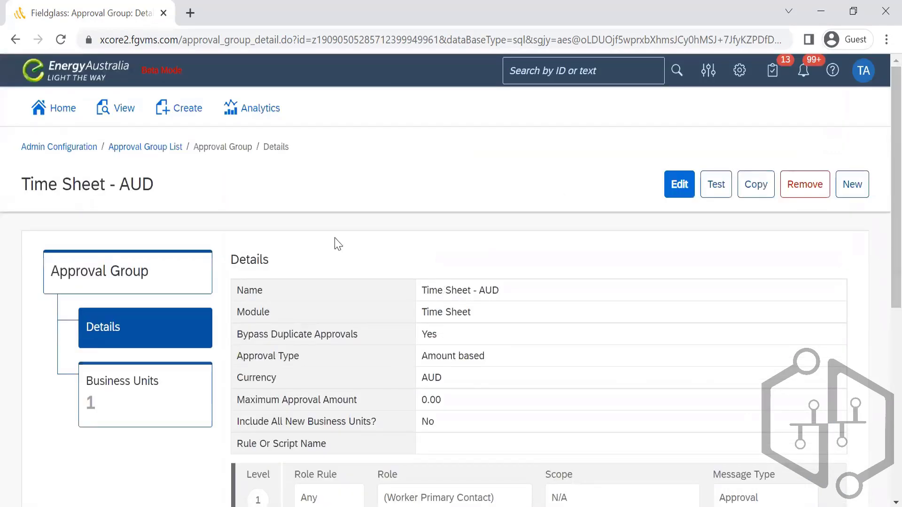
left_click(135, 150)
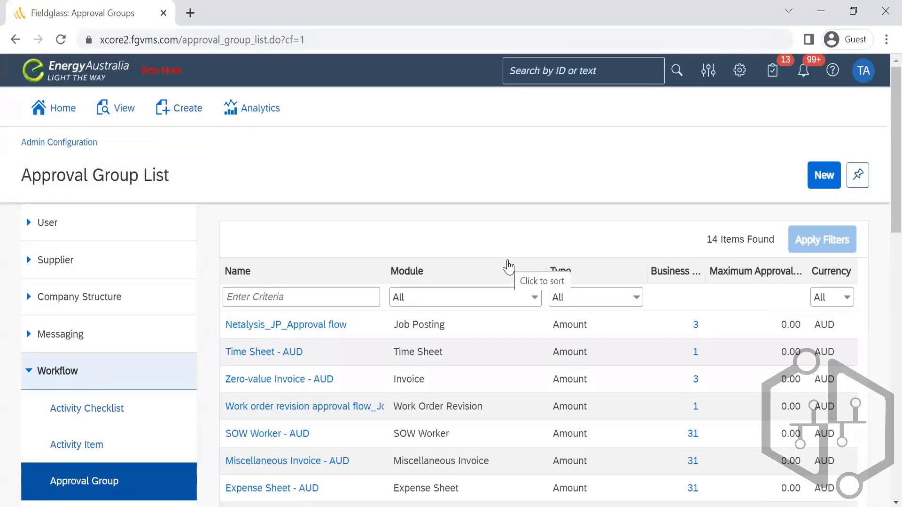
scroll(881, 269, "down", 6)
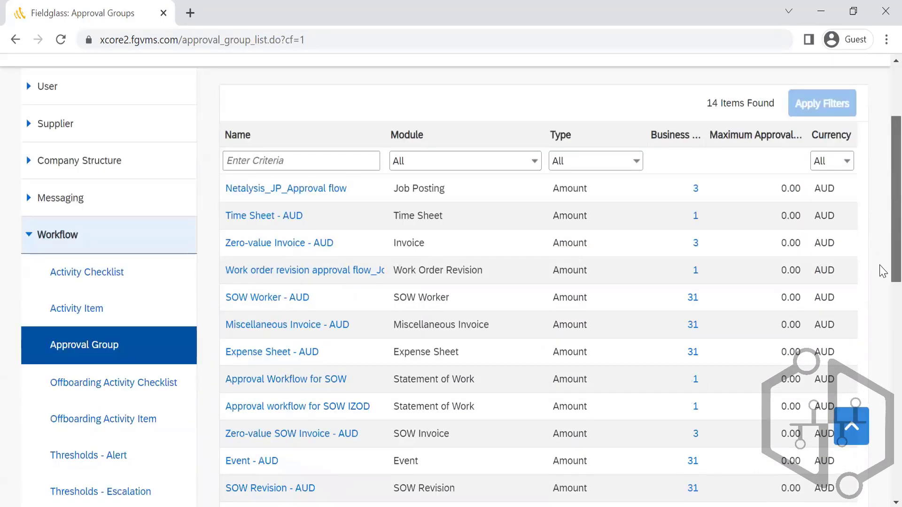
scroll(883, 271, "up", 6)
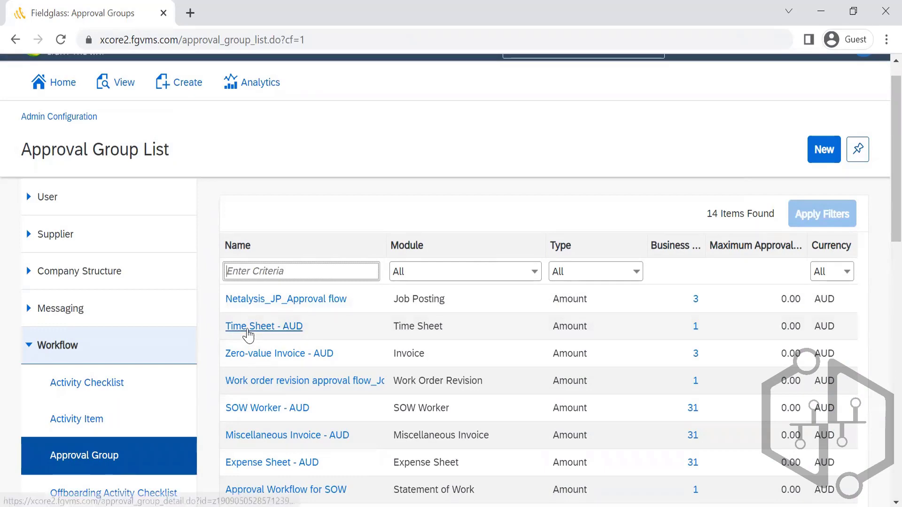
left_click(250, 333)
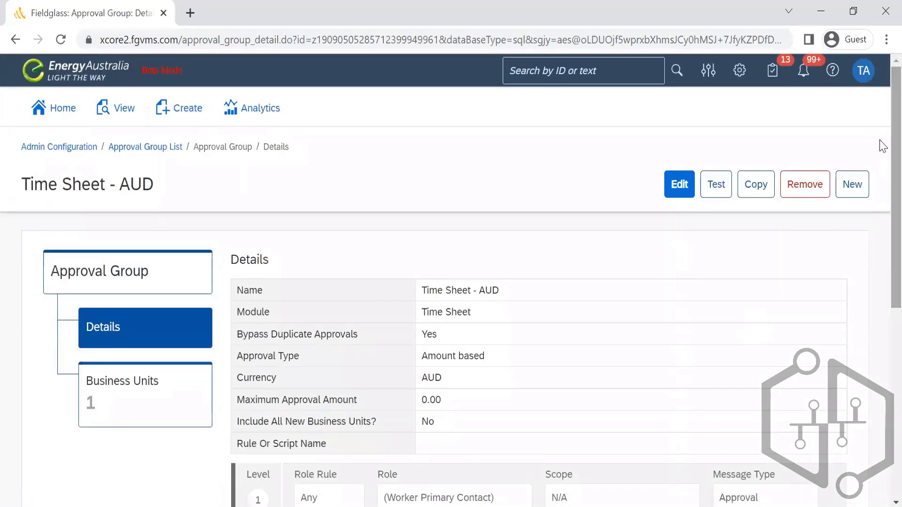
scroll(882, 214, "down", 1)
scroll(882, 214, "down", 4)
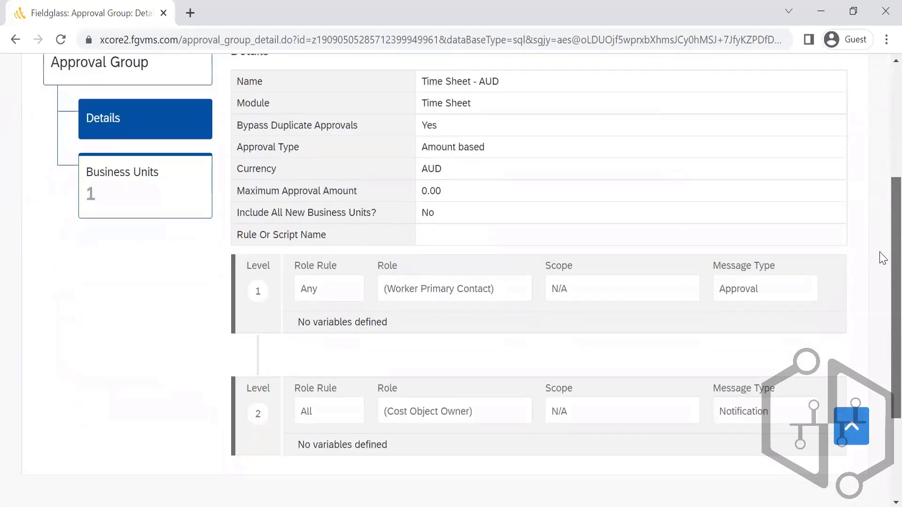
scroll(882, 257, "up", 5)
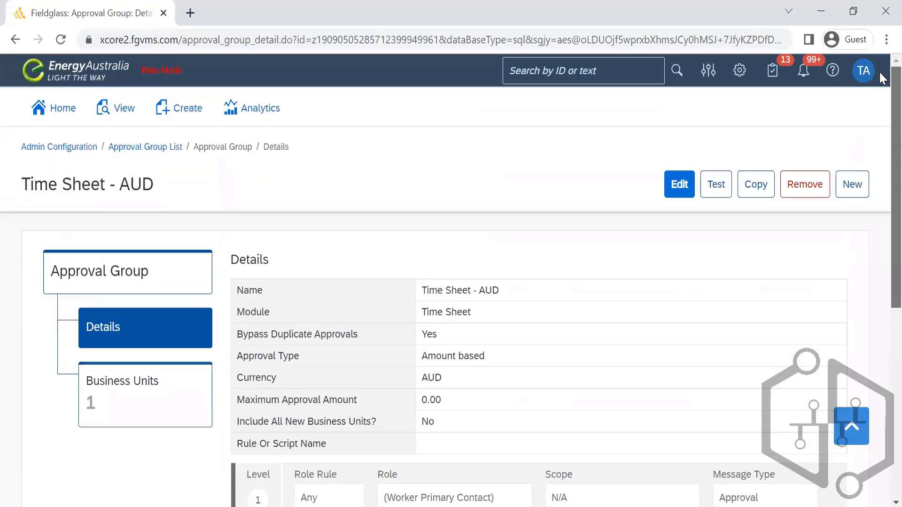
Go back to Admin Configuration and open the Approval Rules list from the Configuration section
left_click(148, 150)
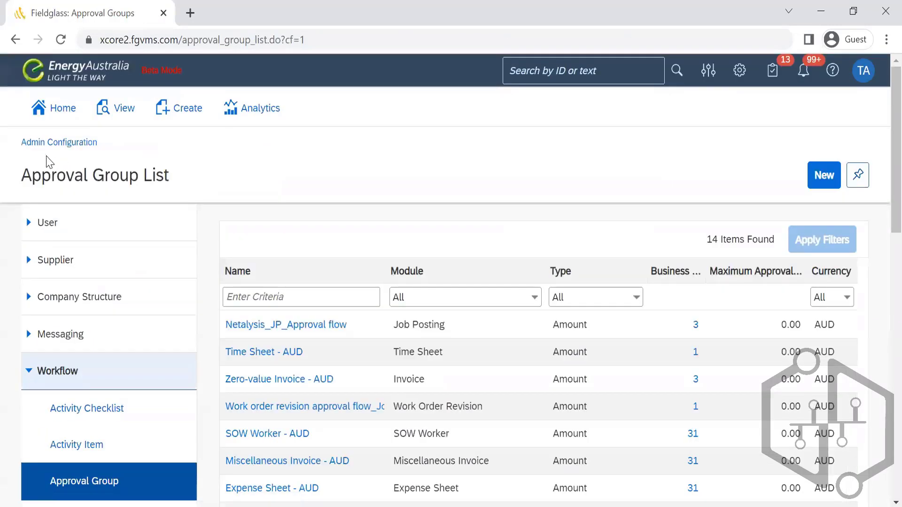
left_click(45, 143)
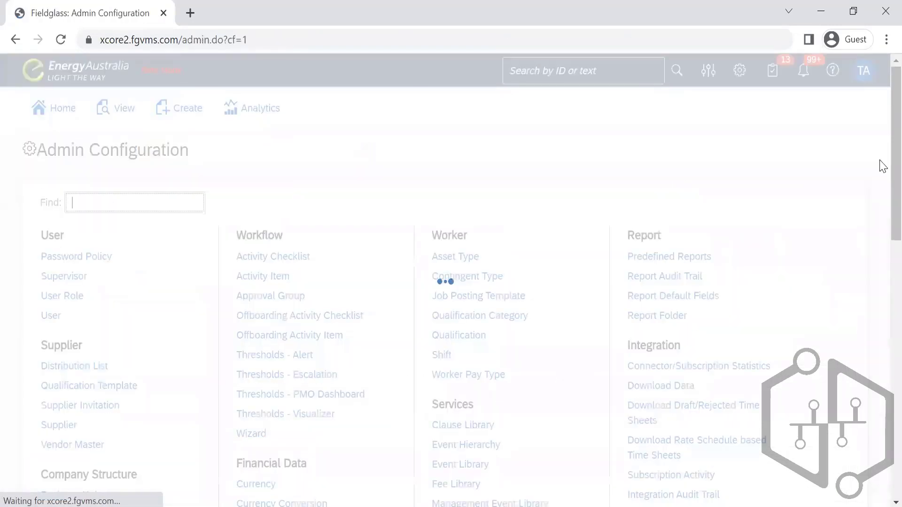
scroll(881, 279, "down", 4)
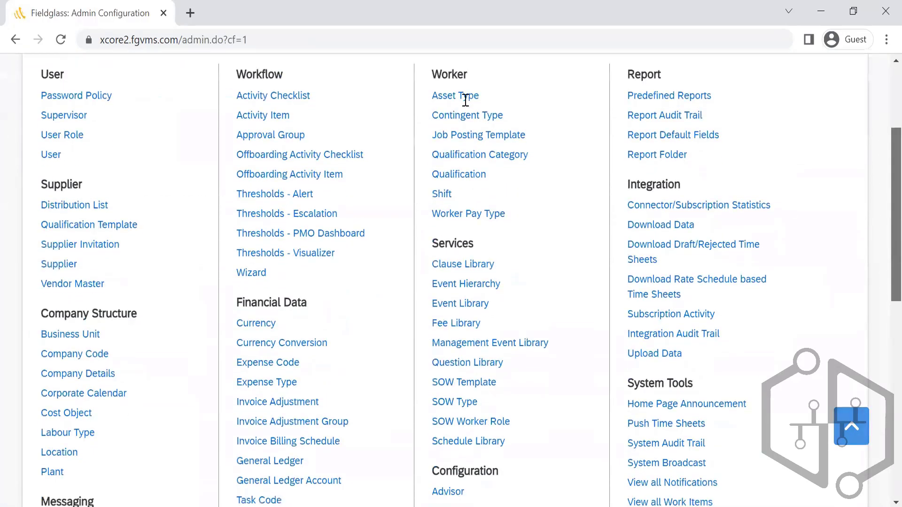
scroll(477, 429, "down", 3)
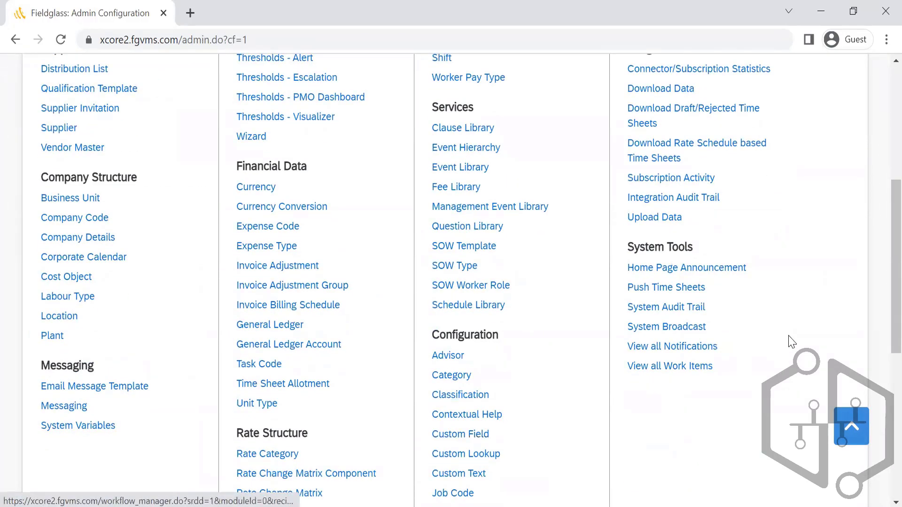
scroll(881, 305, "down", 5)
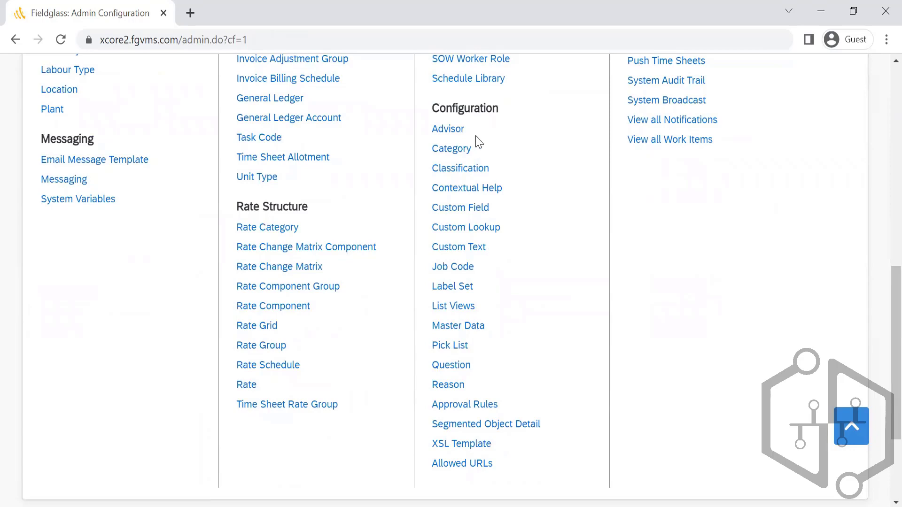
left_click(454, 410)
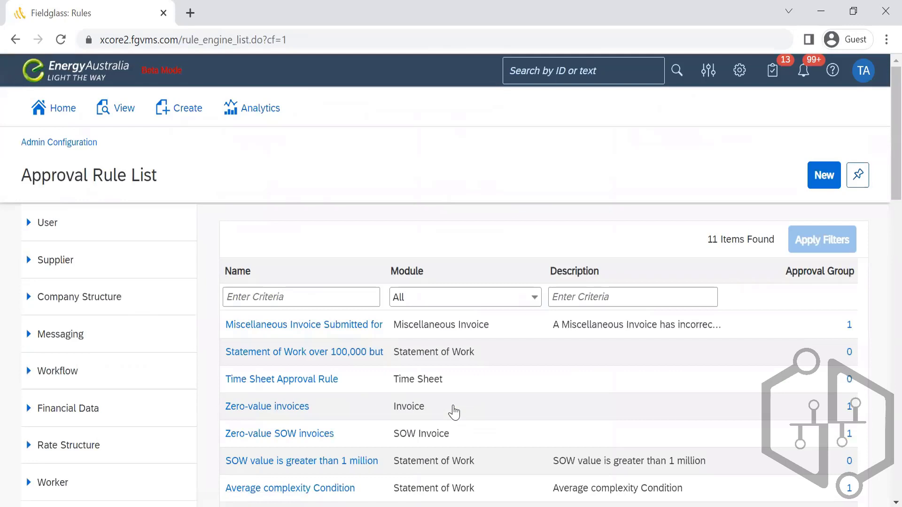
Open the Time Sheet Approval Rule from the list and point out the Time Sheet Task Codes field in its filters
left_click(307, 383)
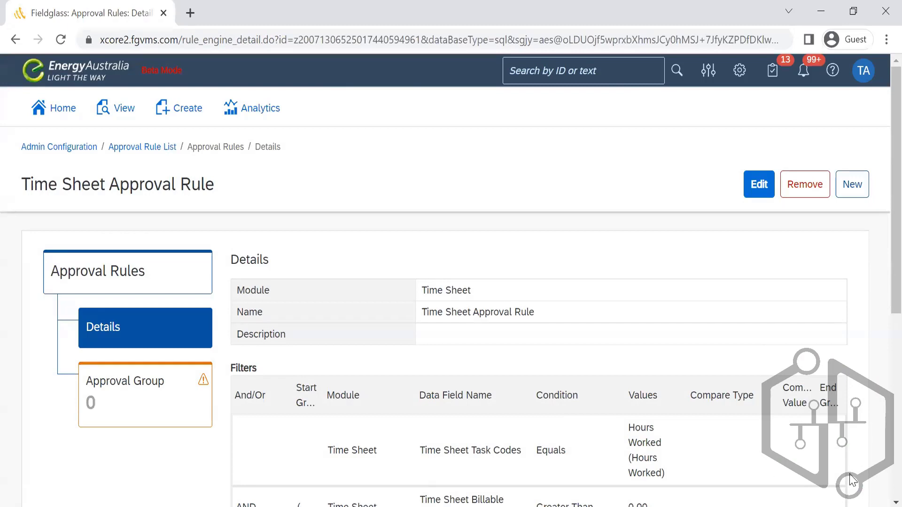
scroll(882, 502, "down", 1)
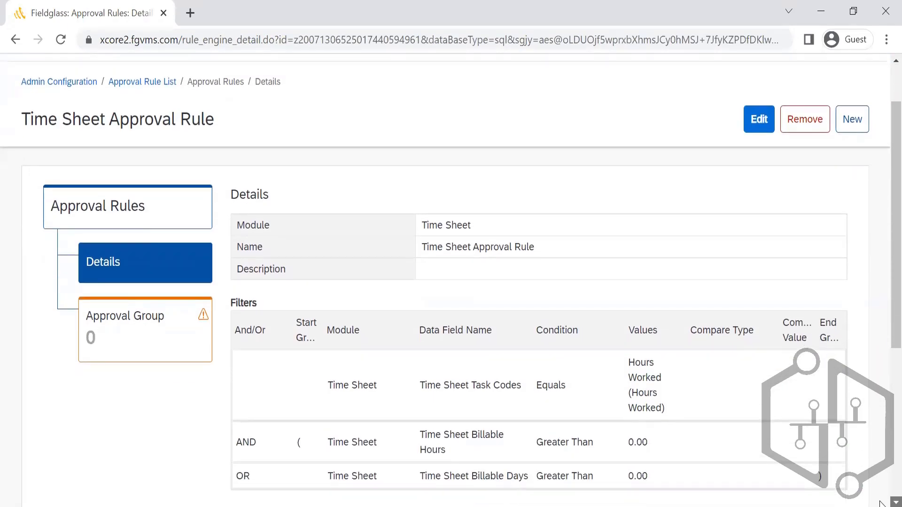
scroll(882, 503, "down", 2)
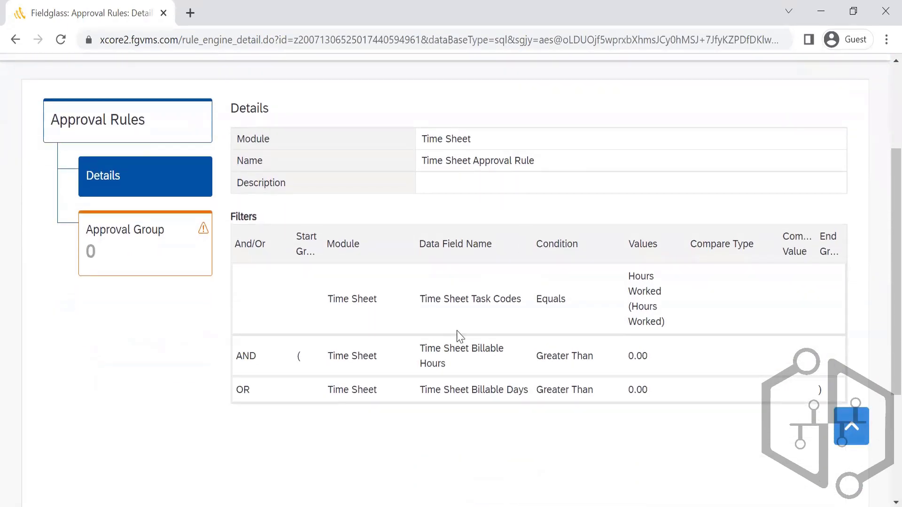
double_click(465, 300)
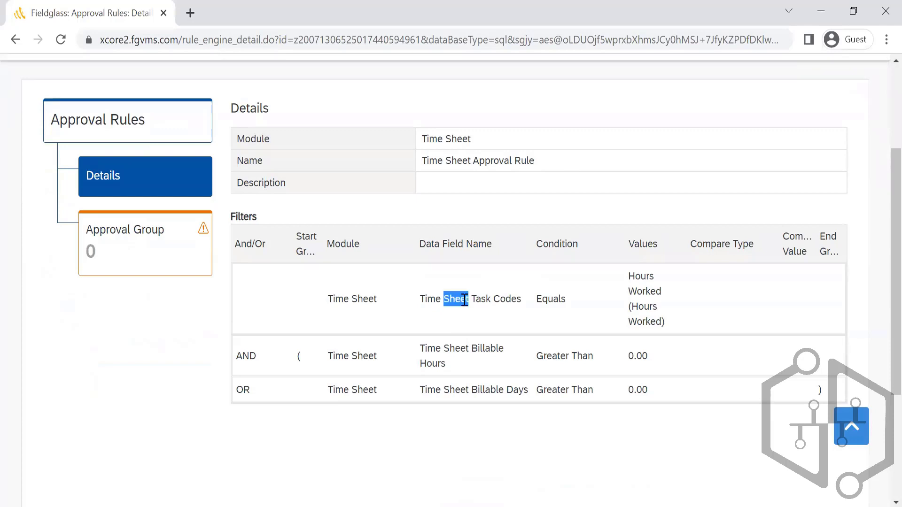
left_click(571, 293)
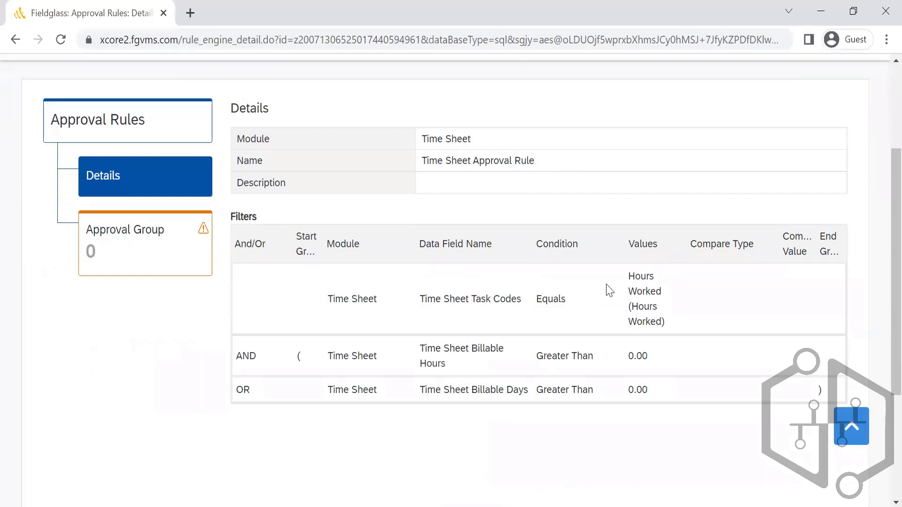
Highlight the filter values for task codes, billable hours and billable days, and check the rule's Approval Group section
double_click(644, 282)
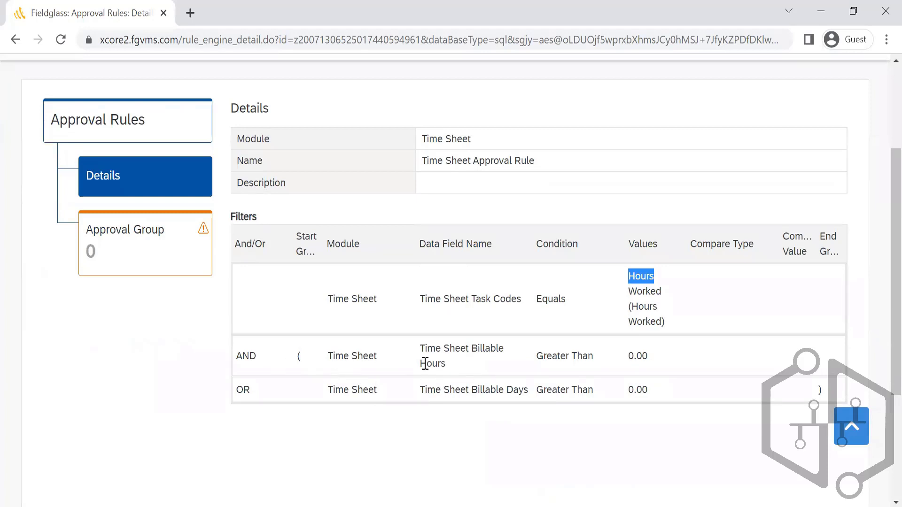
double_click(643, 359)
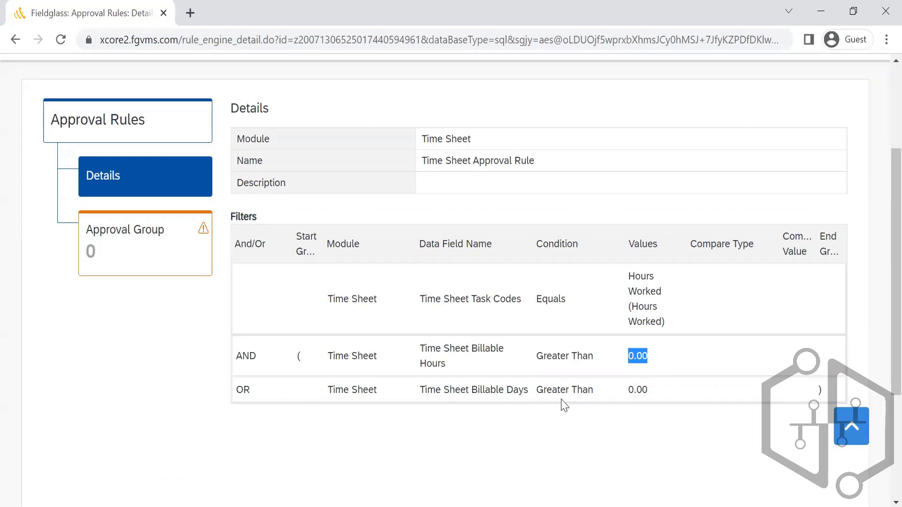
double_click(640, 391)
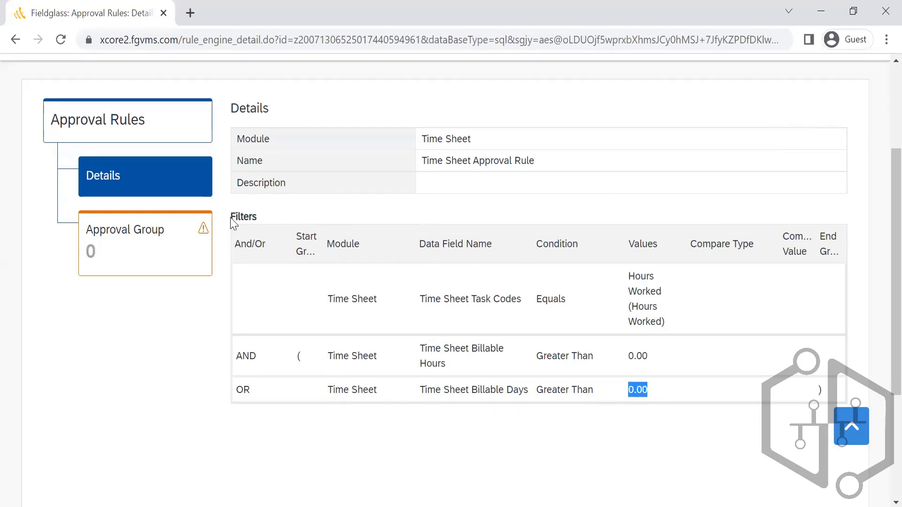
left_click(168, 242)
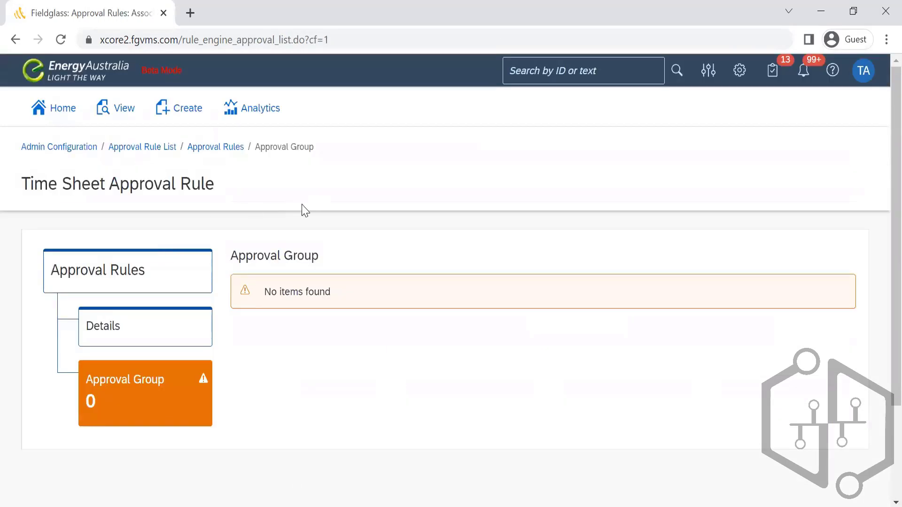
Go to the Workflow approval groups by way of the Approval Rule List and start a new group for the Time Sheet module
left_click(150, 153)
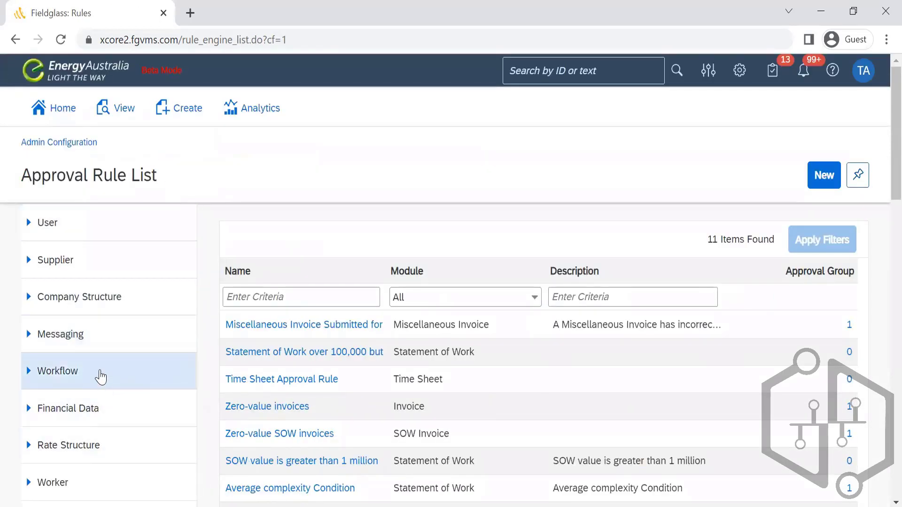
left_click(101, 376)
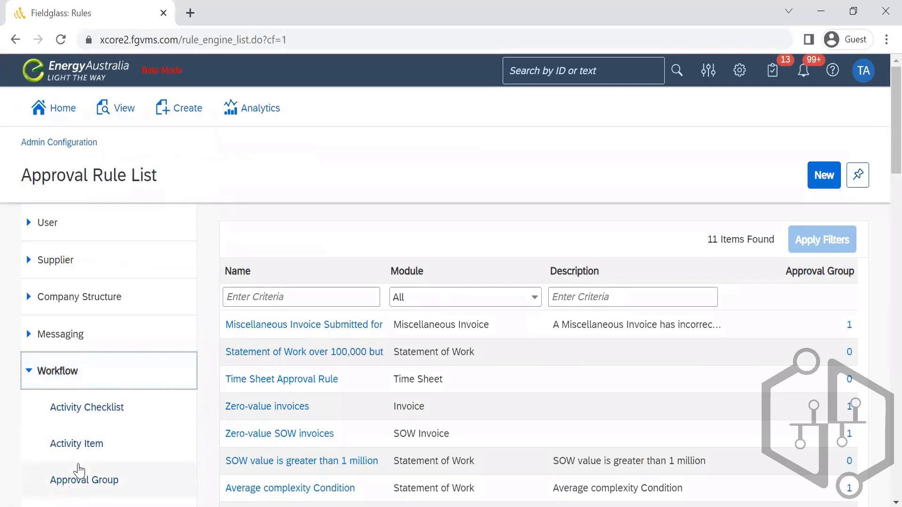
left_click(77, 486)
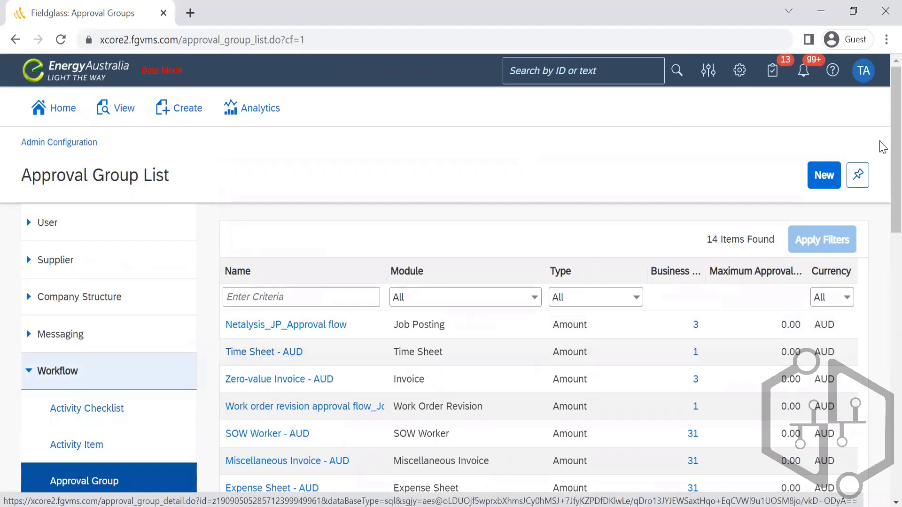
left_click(816, 182)
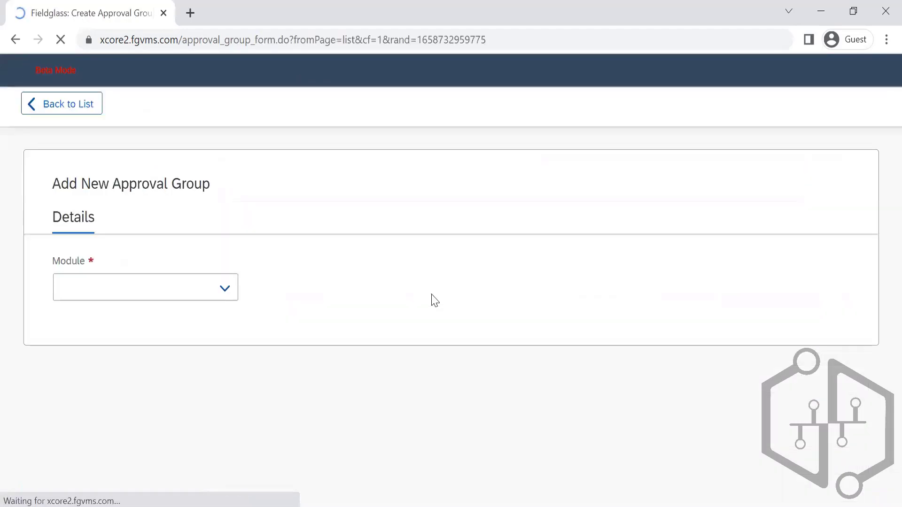
left_click(220, 299)
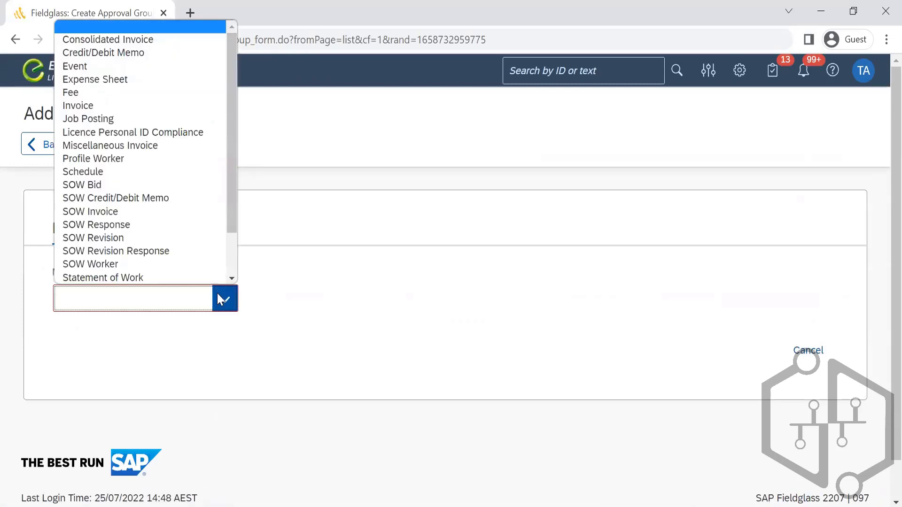
key("t")
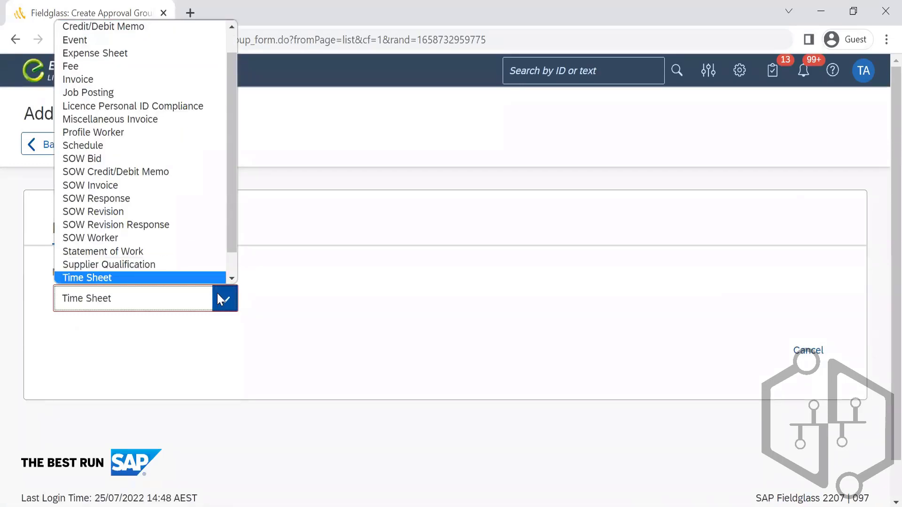
left_click(220, 299)
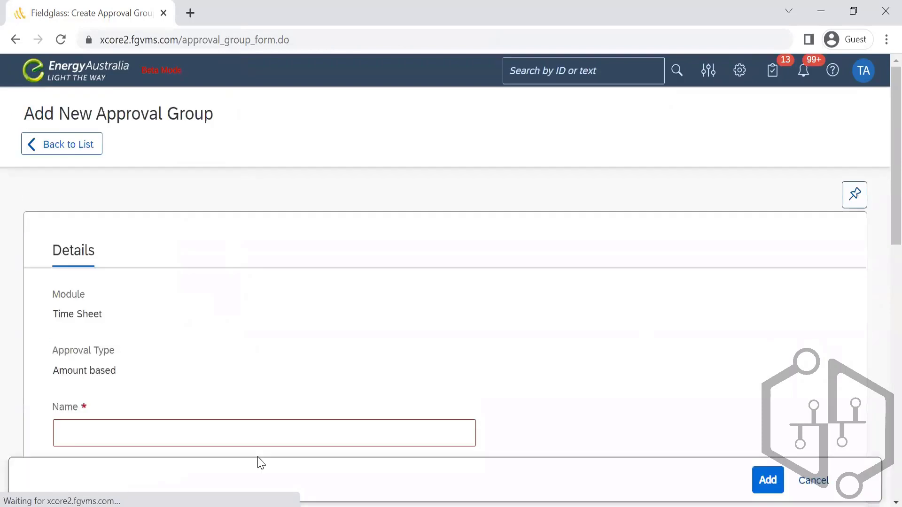
Name the new approval group Time sheet_AUD and leave its optional Maximum Approval Amount blank
left_click(169, 437)
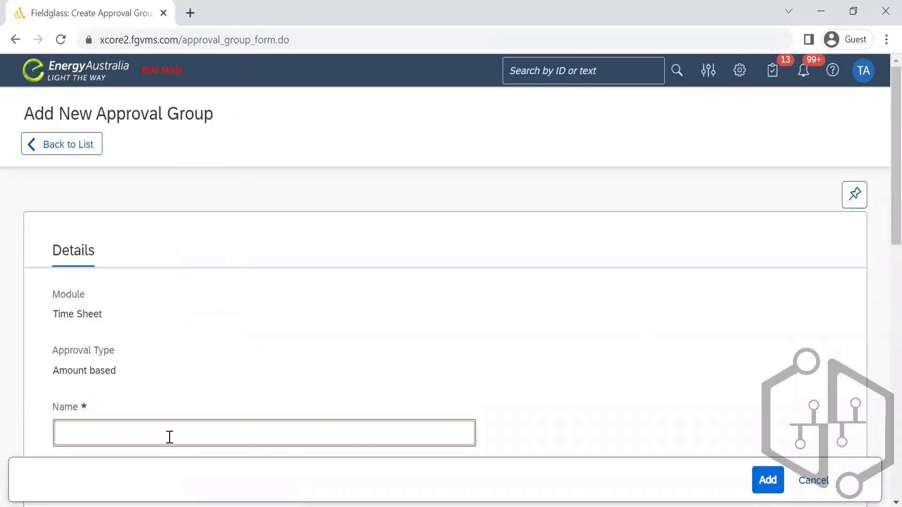
type("Time sheet_AUD")
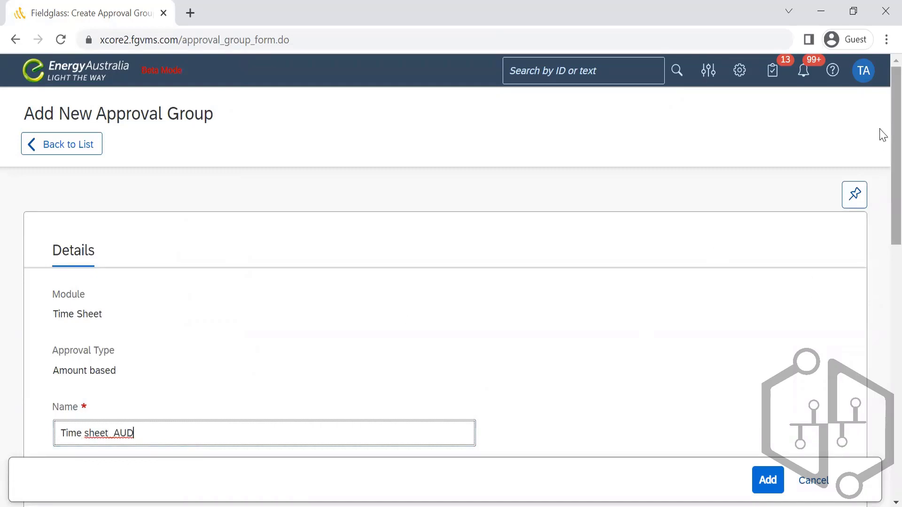
scroll(883, 135, "down", 7)
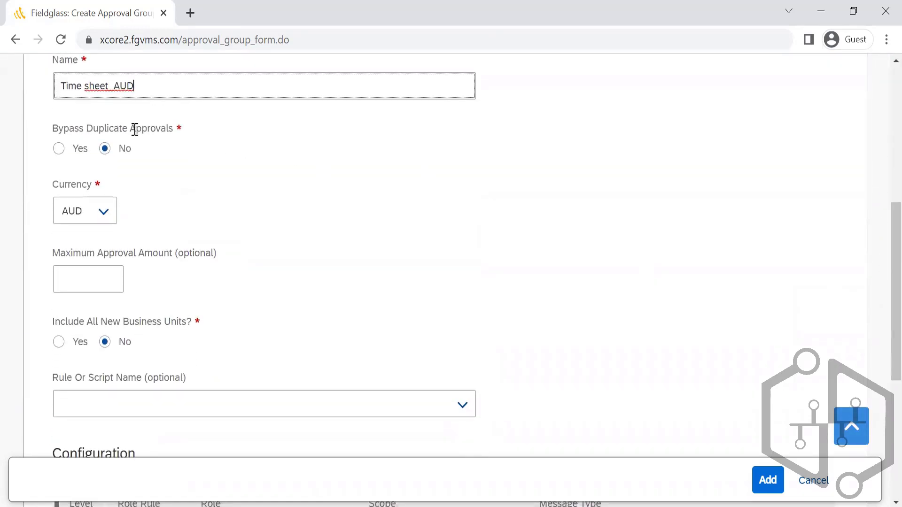
left_click(89, 277)
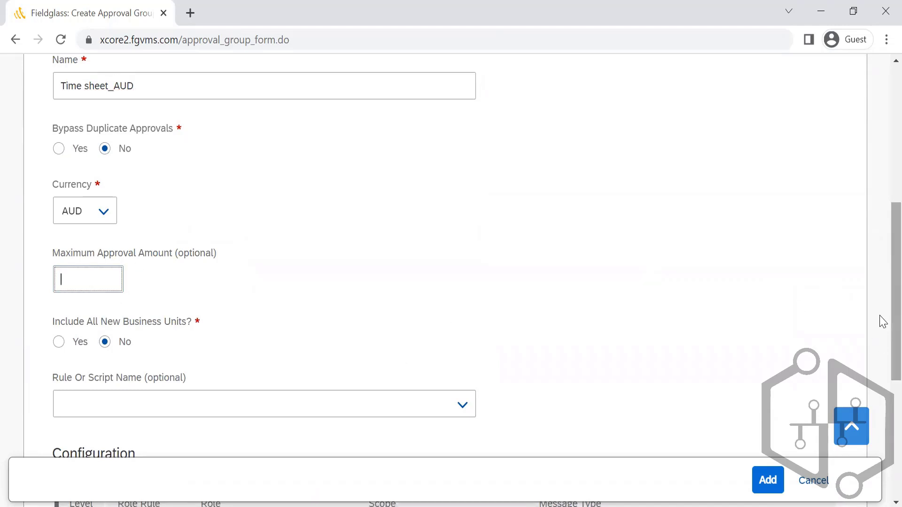
Assign the [Rule] Time Sheet Approval Rule as the group's rule or script
scroll(882, 353, "down", 1)
scroll(883, 354, "down", 3)
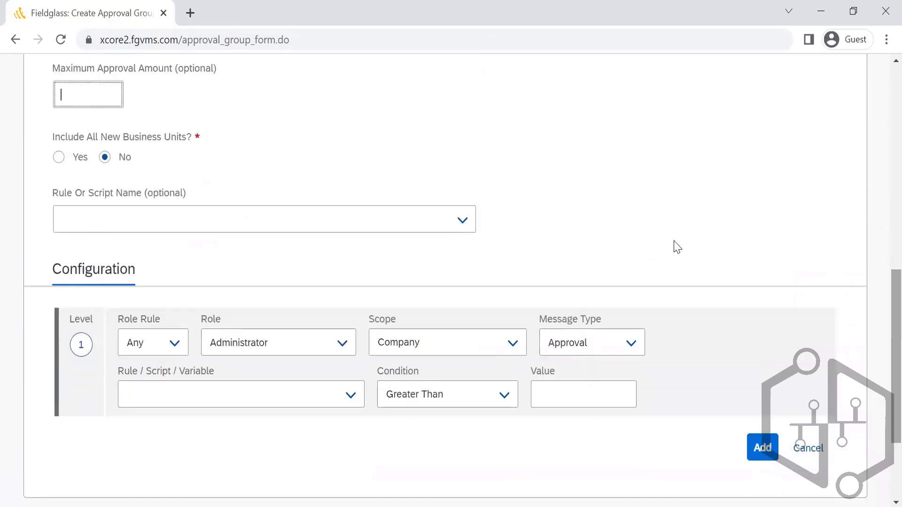
left_click(457, 234)
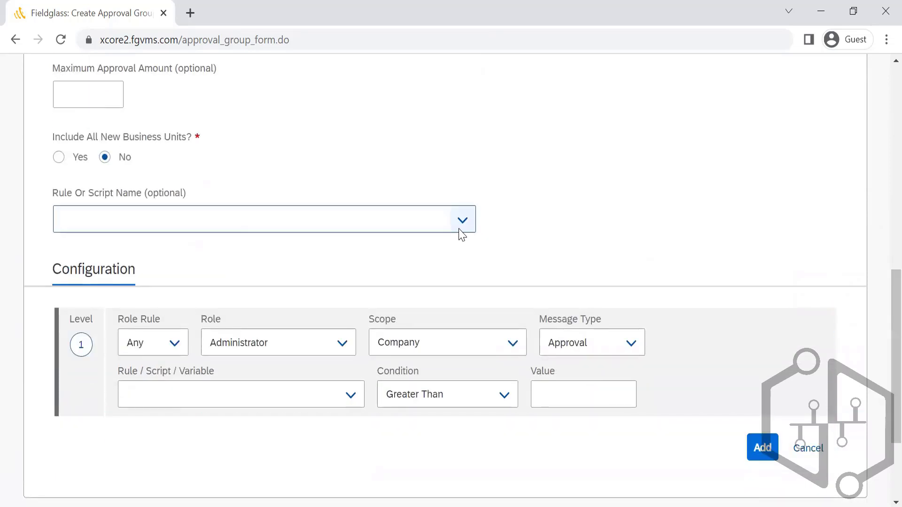
left_click(463, 223)
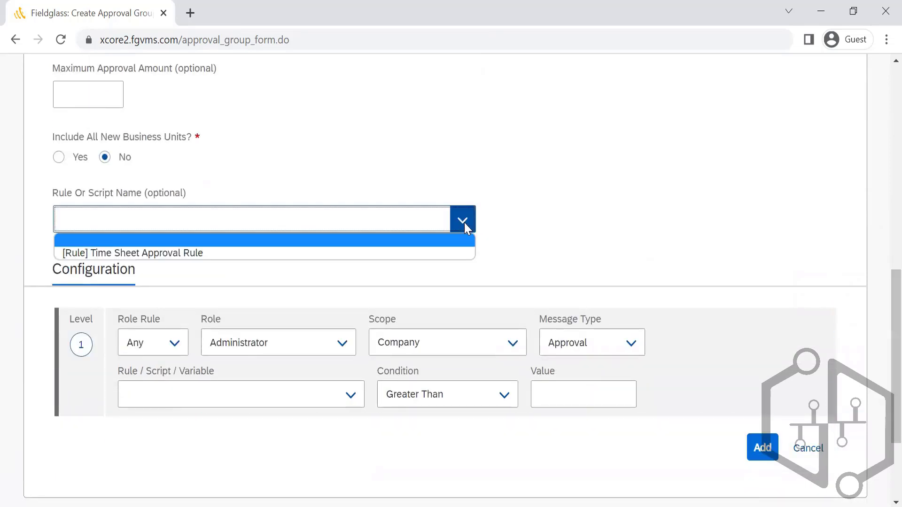
left_click(445, 257)
Set the level 1 role to (Supervisor of Worker), keeping the role rule Any and the message type Approval
mouse_move(167, 347)
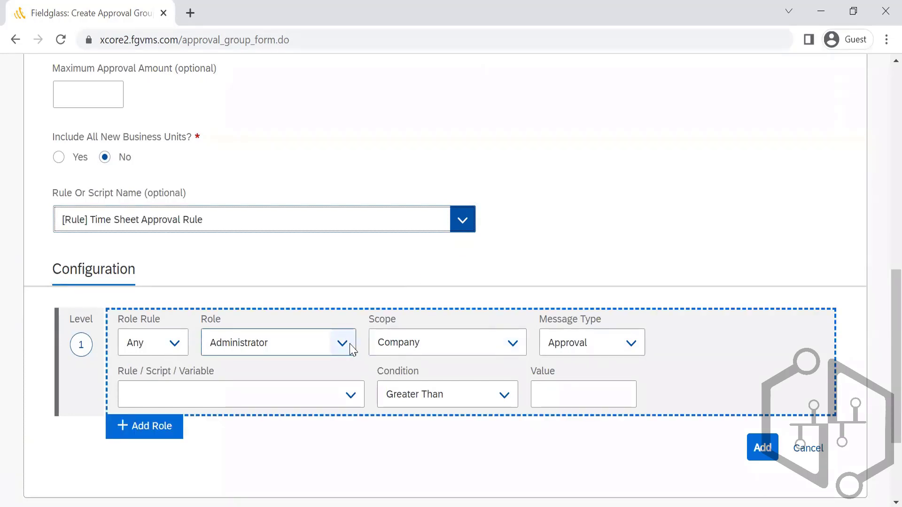
left_click(171, 345)
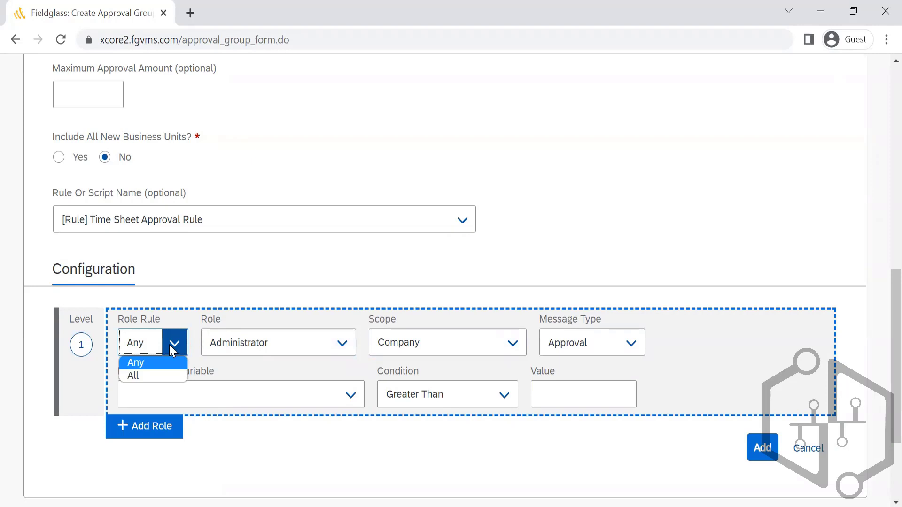
left_click(171, 349)
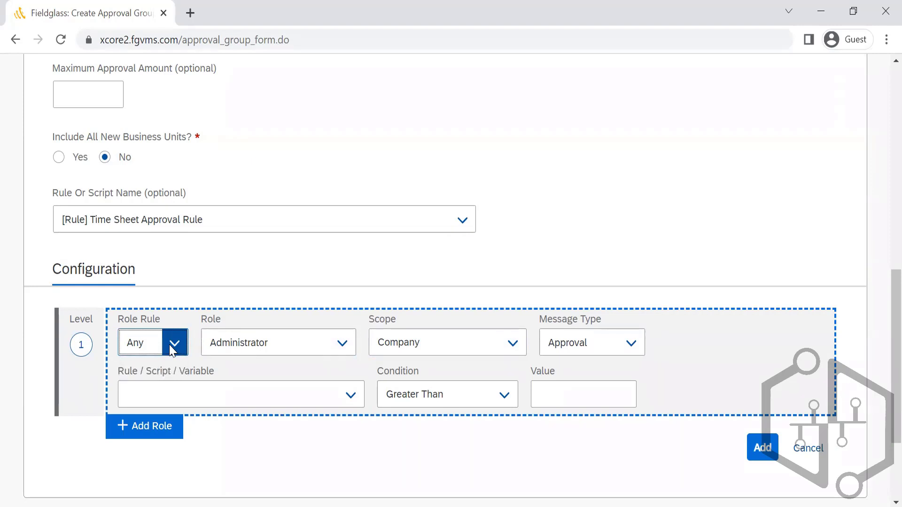
left_click(350, 348)
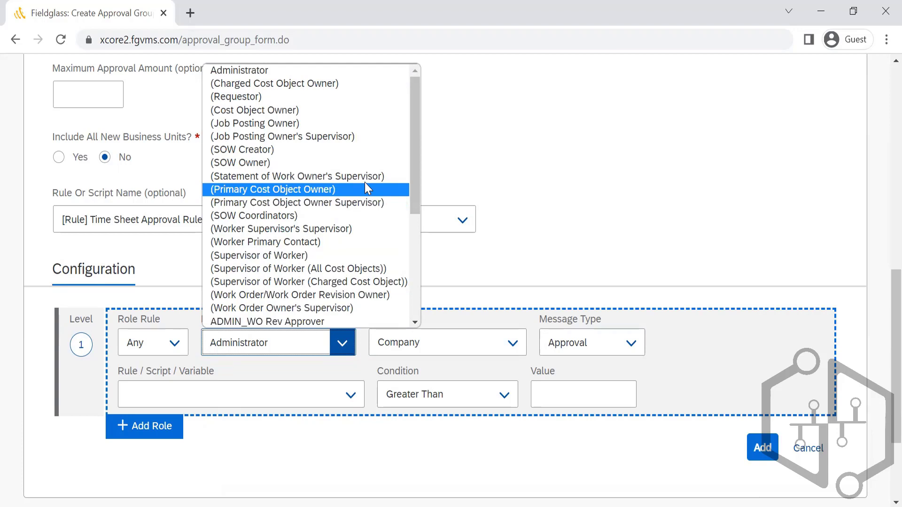
left_click(360, 258)
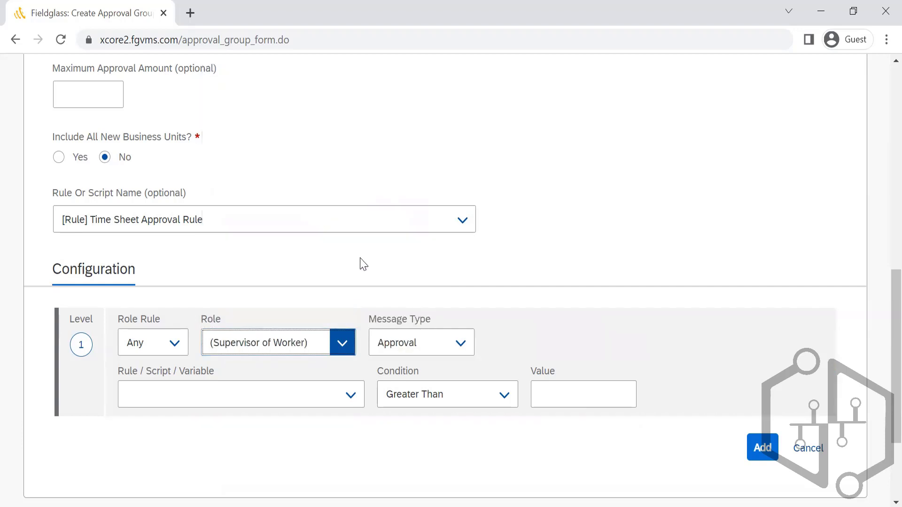
left_click(462, 343)
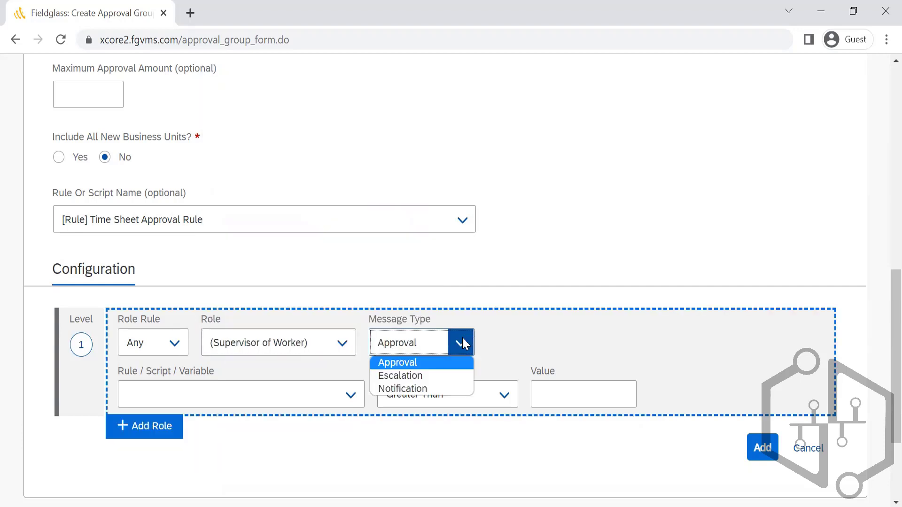
left_click(463, 342)
Give the level 1 role the condition Billable Day Hour Greater Than 0
left_click(351, 397)
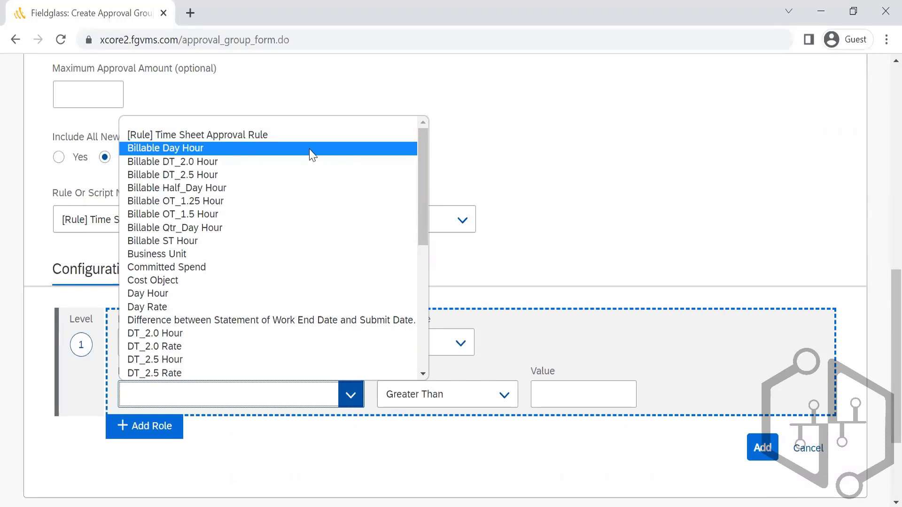
left_click(312, 153)
left_click(589, 397)
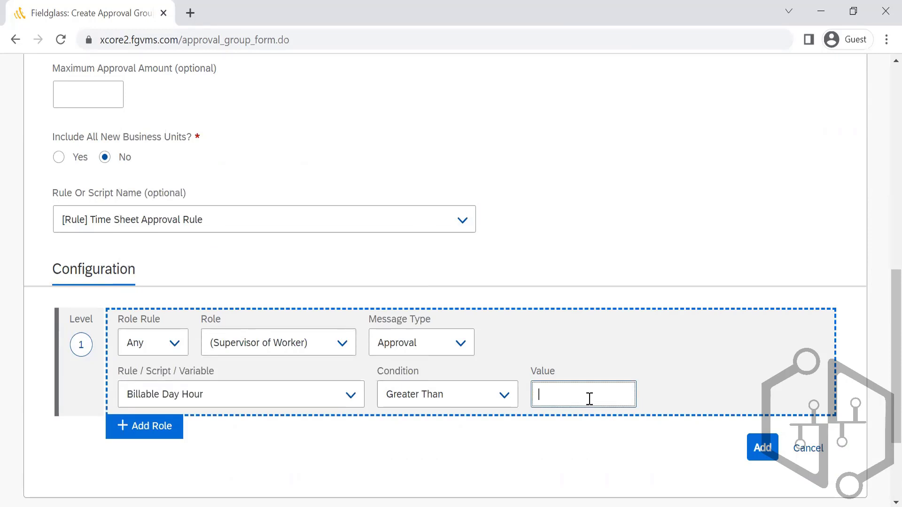
type("0")
left_click(580, 454)
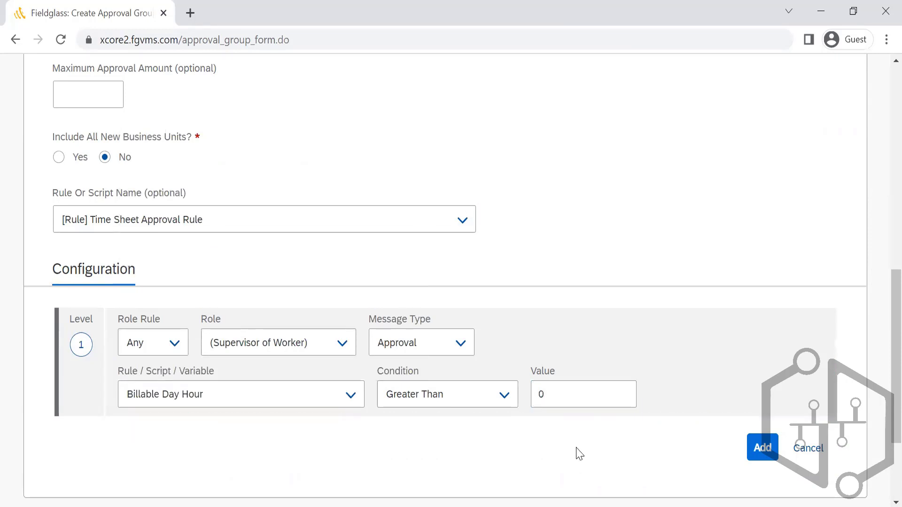
Add a second role to level 1, keeping Or as the condition between the two roles
mouse_move(389, 246)
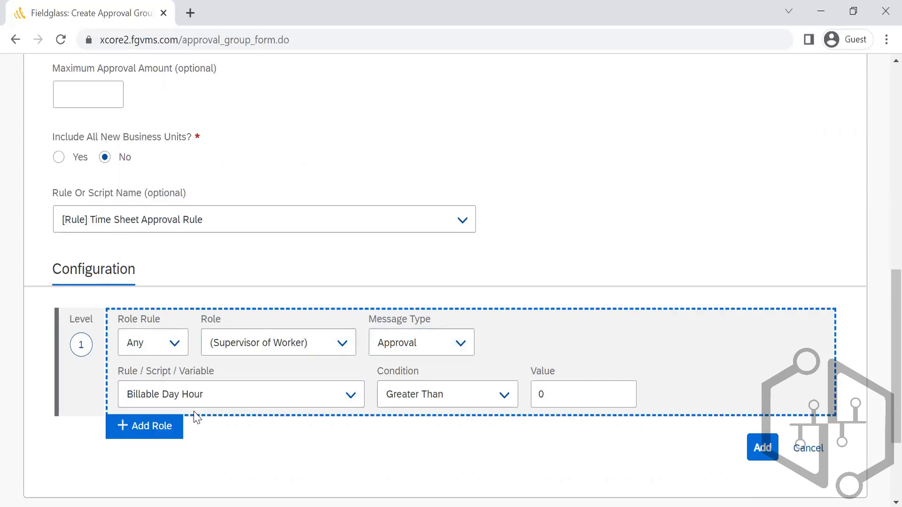
left_click(147, 428)
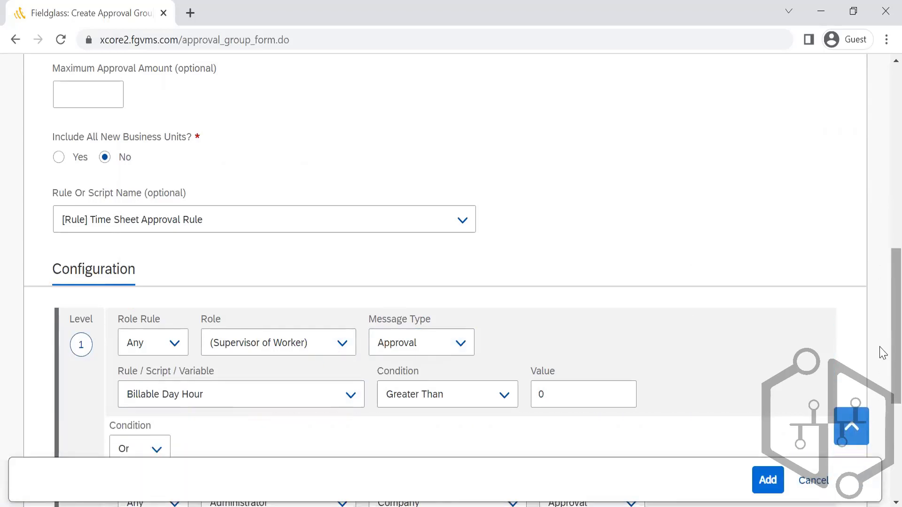
scroll(881, 413, "down", 5)
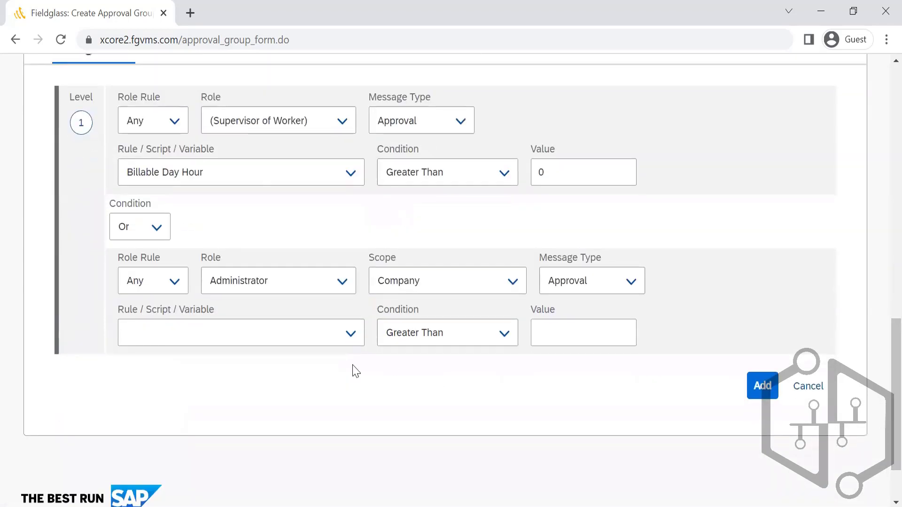
Check the Or/And choices between the two level 1 roles and cancel creating the approval group
left_click(157, 228)
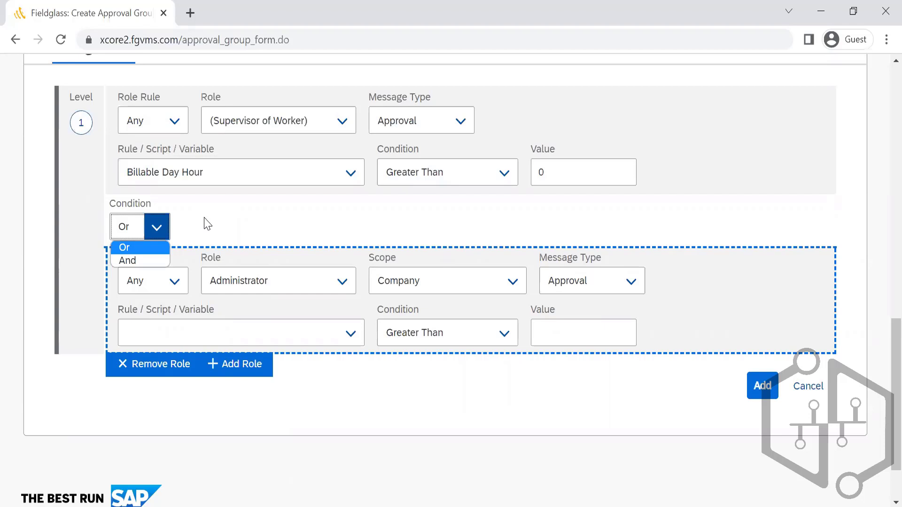
scroll(207, 224, "up", 2)
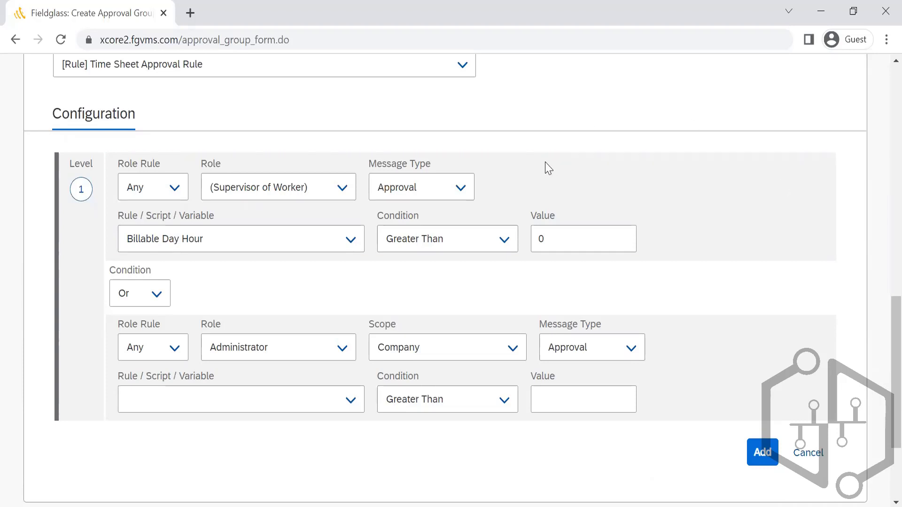
left_click(807, 454)
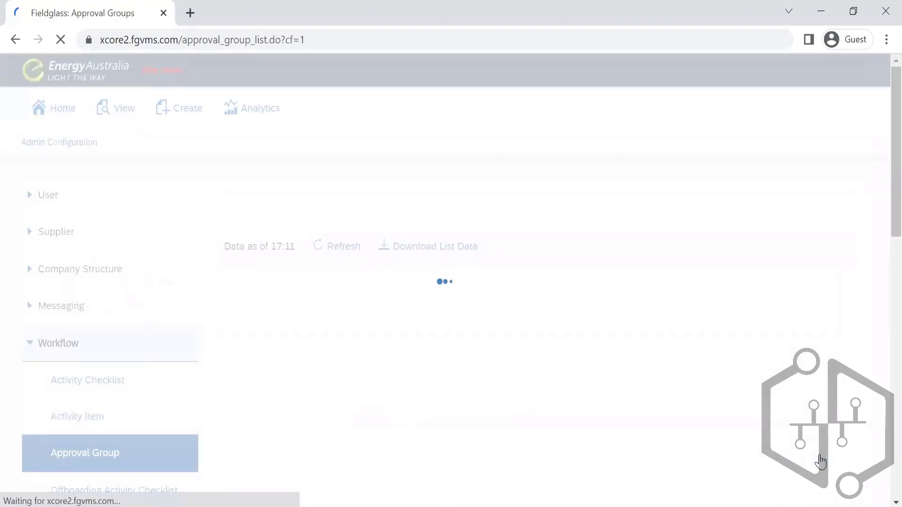
Look through the Approval Group List, examining each group's module, type, business units and currency
scroll(884, 264, "down", 1)
scroll(882, 311, "down", 6)
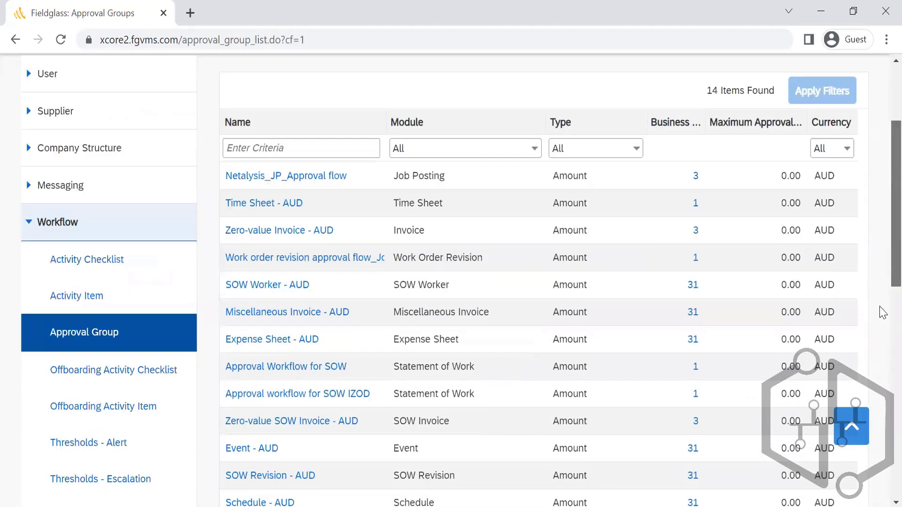
scroll(882, 316, "down", 4)
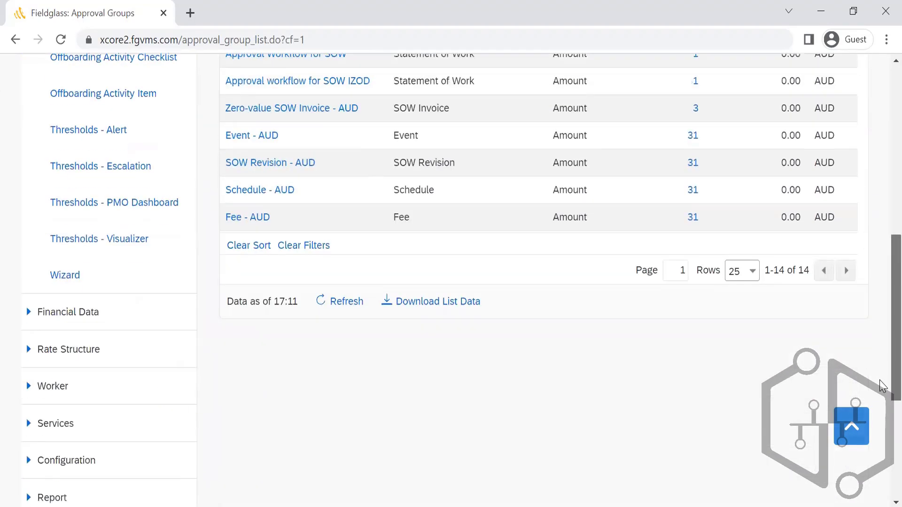
scroll(881, 325, "up", 6)
scroll(882, 341, "down", 4)
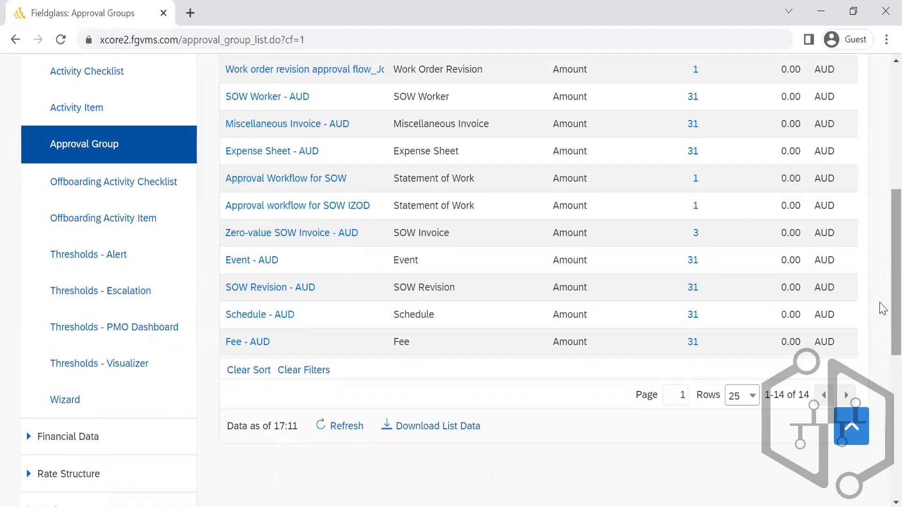
scroll(881, 309, "down", 1)
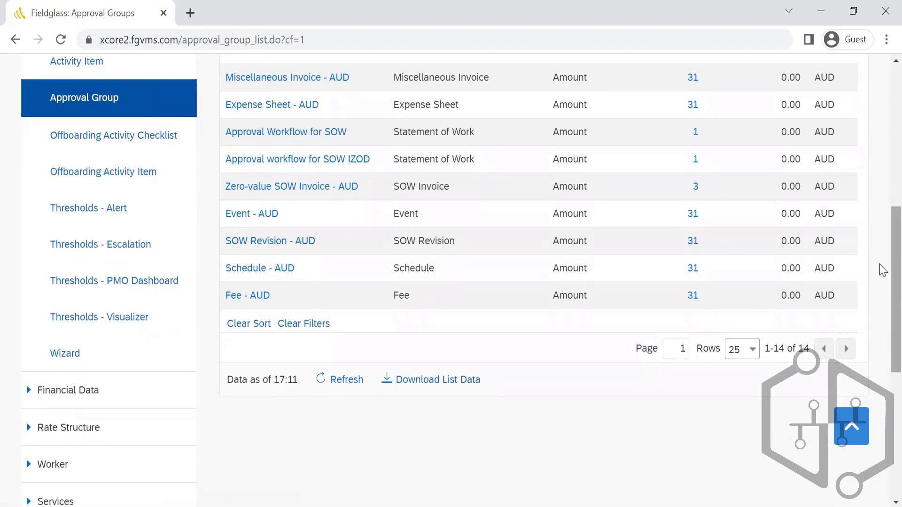
scroll(880, 268, "up", 3)
scroll(882, 167, "up", 5)
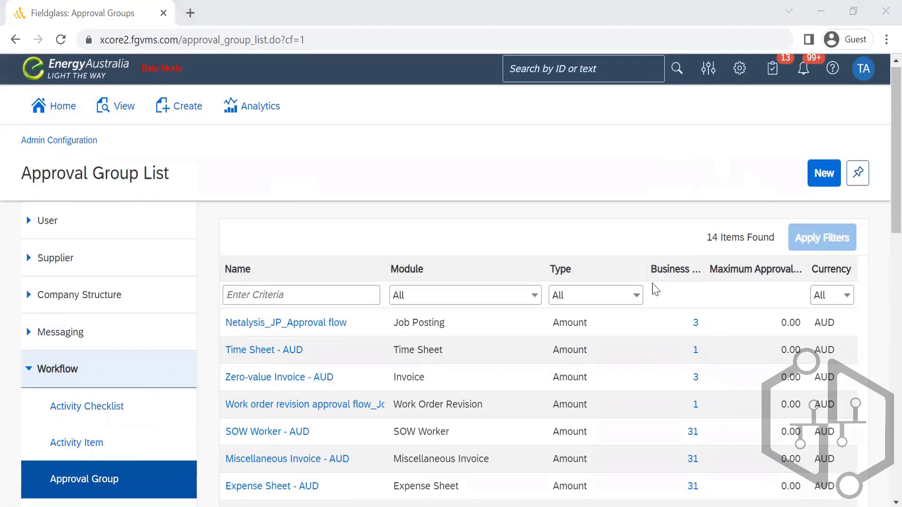
Switch to the Notepad notes, break the Filter note before "Conditions are generally" and add a blank line after it
key("alt+Tab")
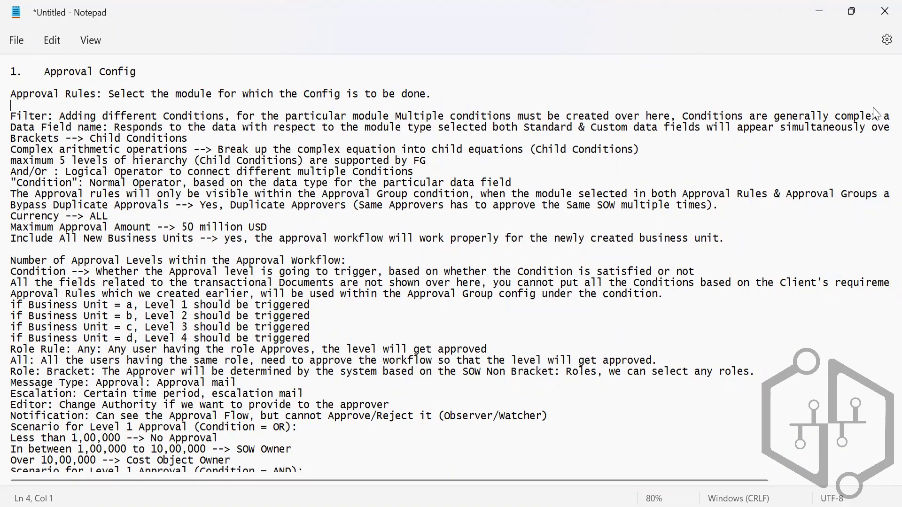
left_click(682, 116)
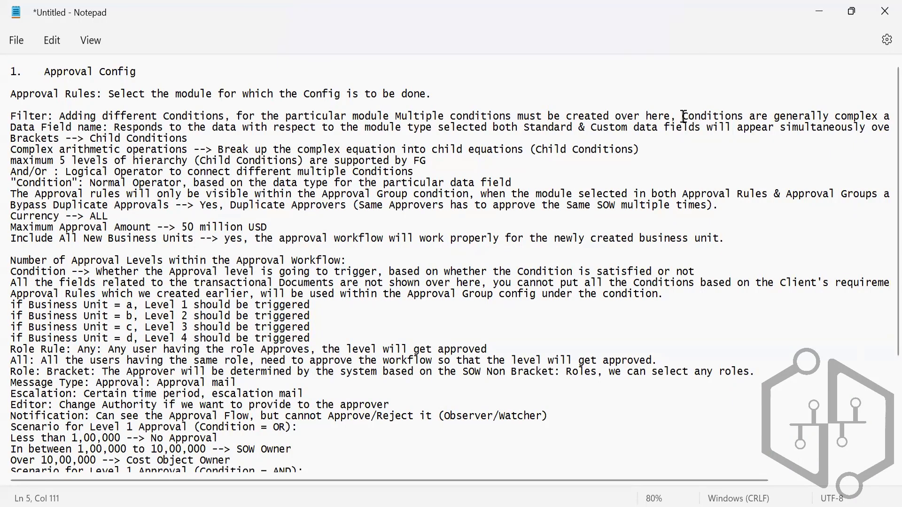
key("Return")
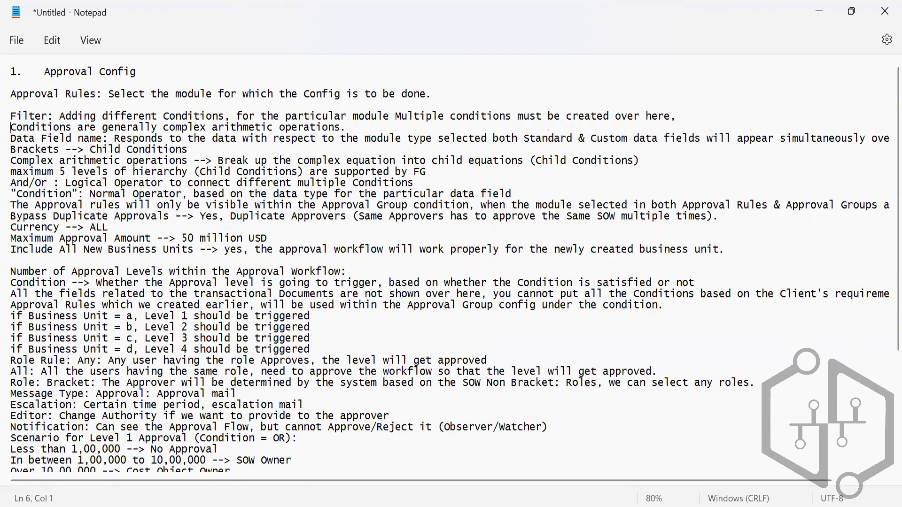
left_click(684, 116)
left_click(355, 131)
key("Return")
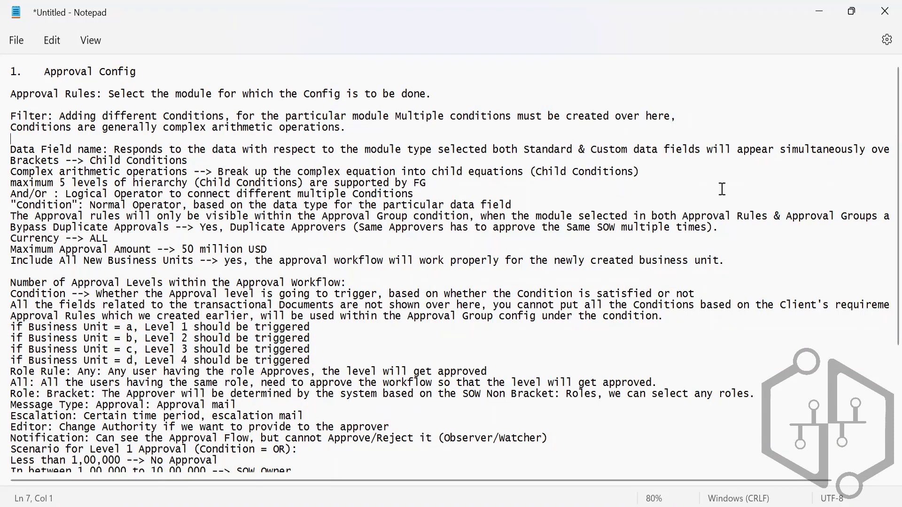
Break the Data Field name note before "selected both Standard & Custom" and add a blank line after it
left_click(441, 151)
key("Return")
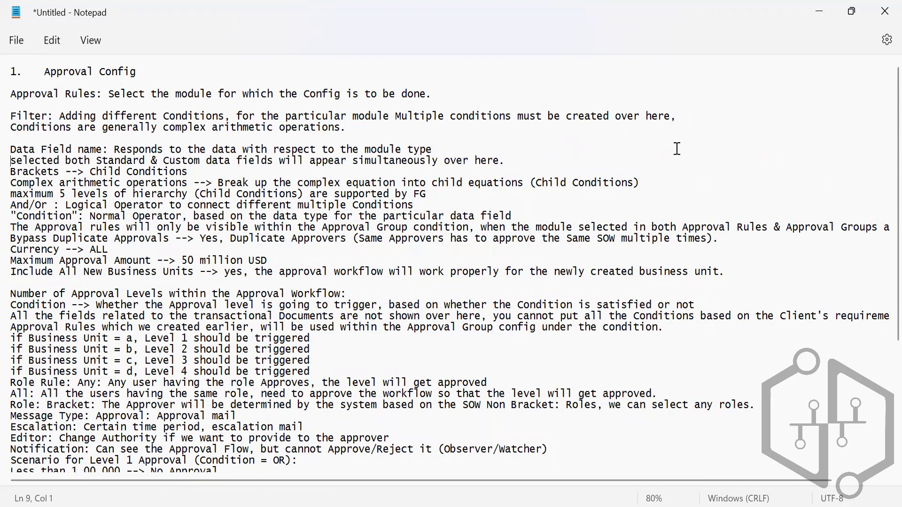
left_click(516, 160)
key("Return")
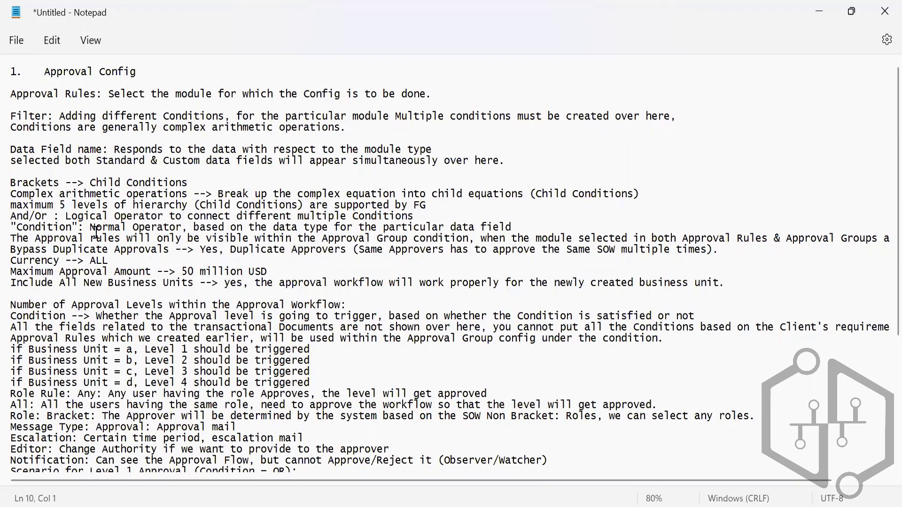
Add a blank line after each of the Brackets, Complex arithmetic operations and maximum 5 levels of hierarchy notes
left_click(195, 183)
key("Return")
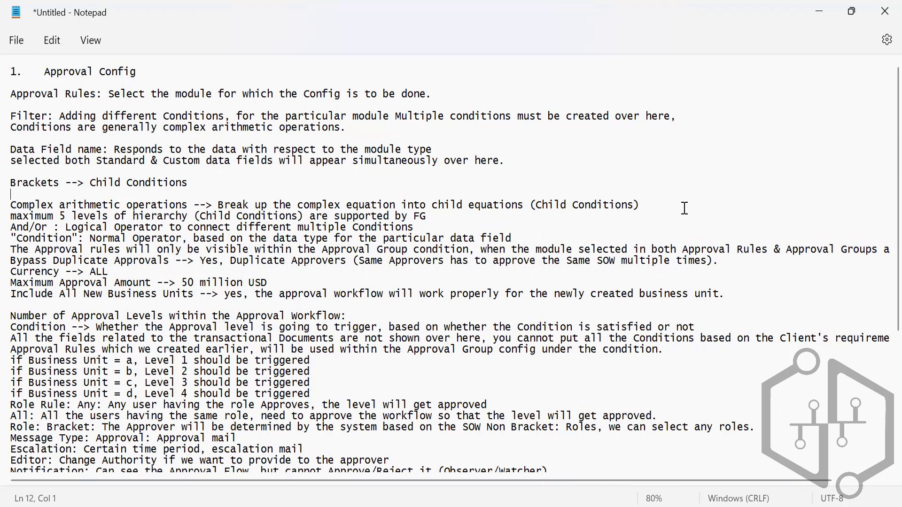
left_click(652, 204)
key("Return")
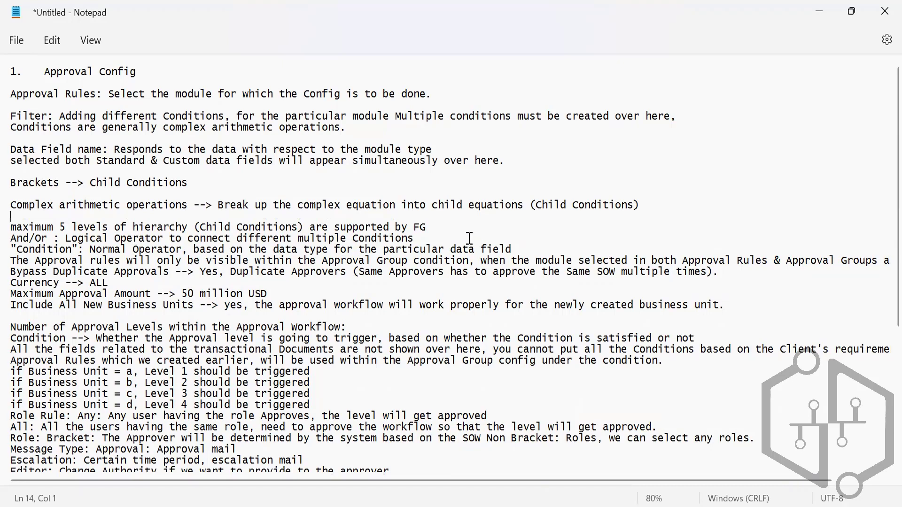
left_click(454, 231)
key("Return")
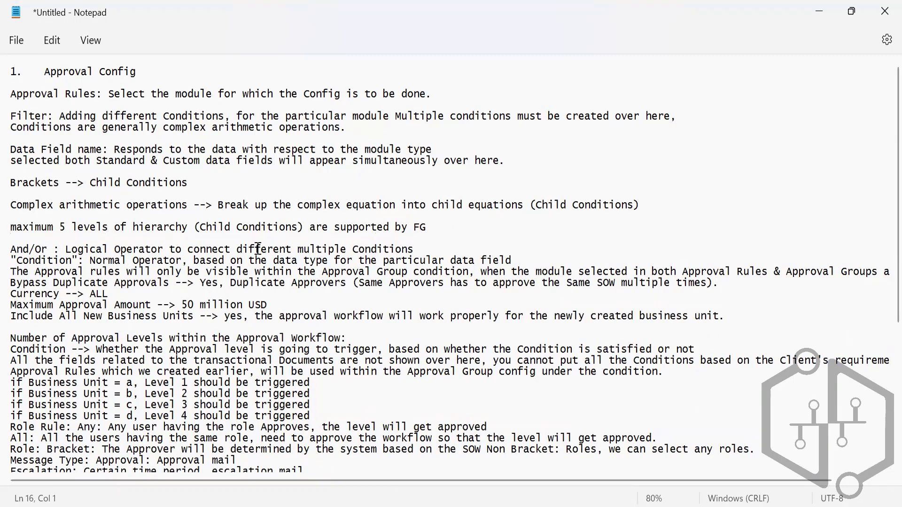
Add a blank line after the And/Or note and another after the "Condition": Normal Operator note
left_click(424, 248)
key("Return")
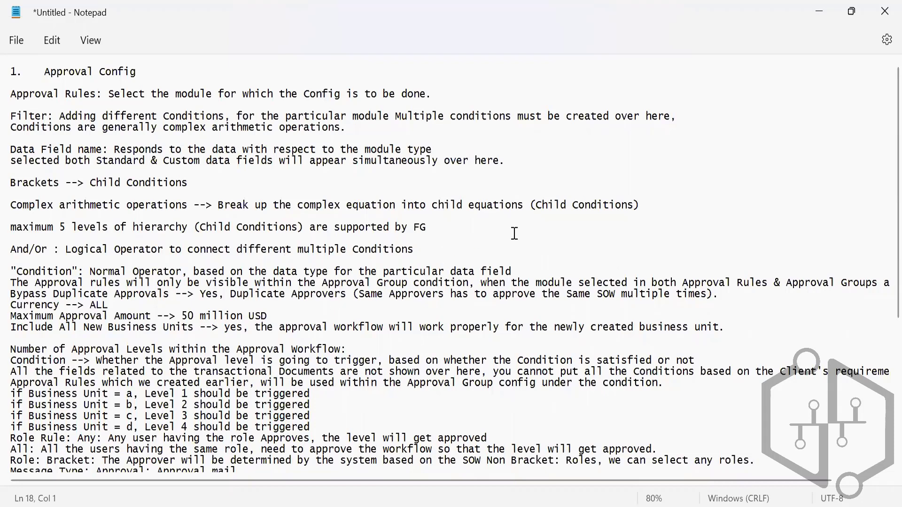
left_click(527, 273)
key("Return")
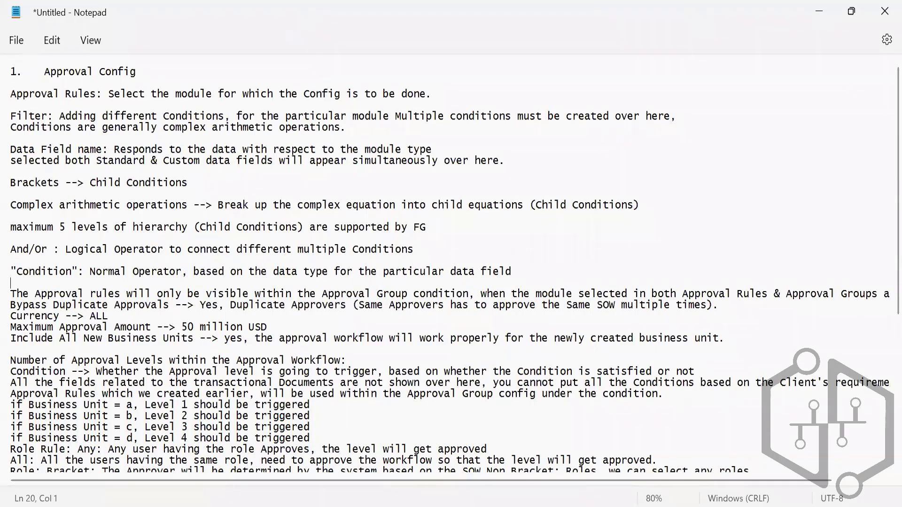
Break the Approval rules visibility note before "when the module selected" and add a blank line after it
left_click(482, 294)
key("Return")
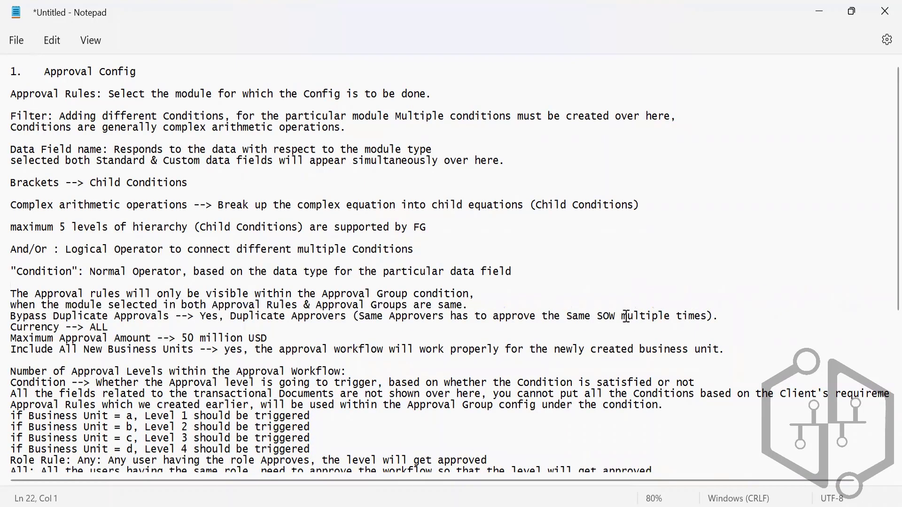
left_click(490, 303)
key("Return")
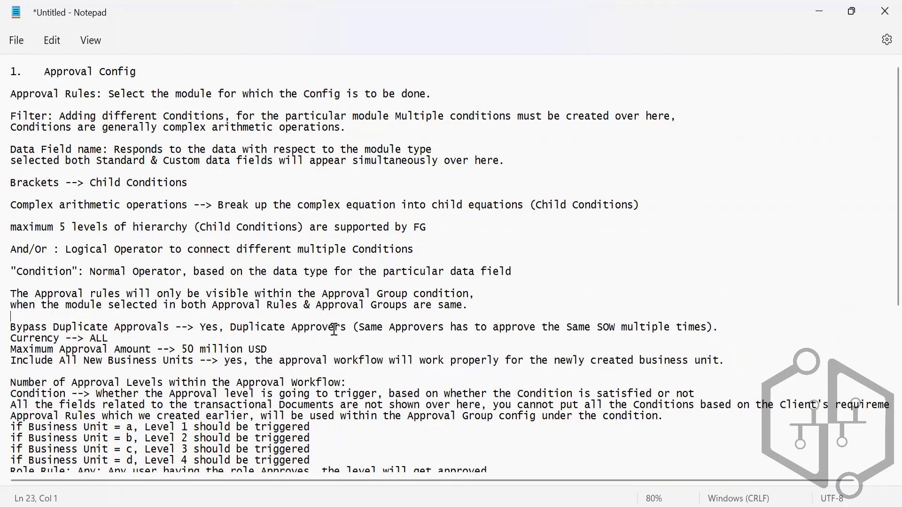
Review the Bypass Duplicate Approvals note by highlighting its text, and add a blank line after it
left_click_drag(348, 330, 201, 329)
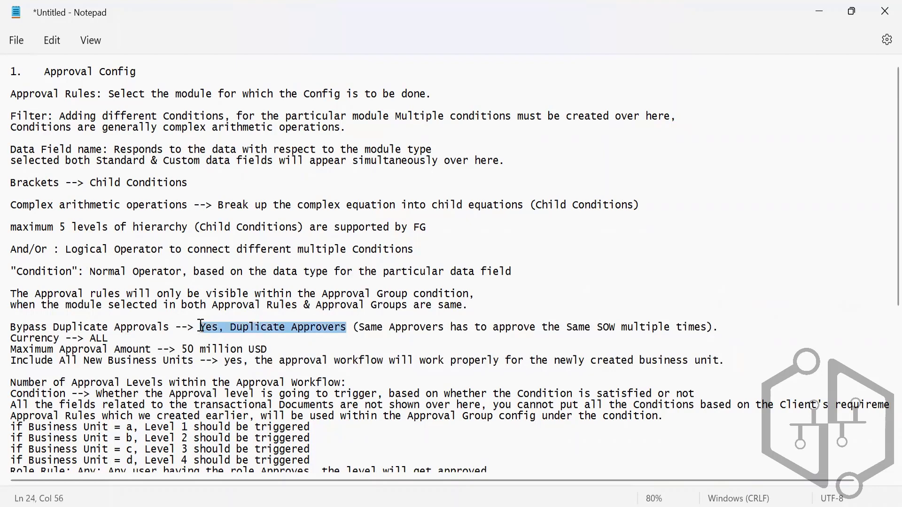
left_click(709, 327)
left_click_drag(709, 327, 292, 328)
left_click_drag(209, 337, 105, 317)
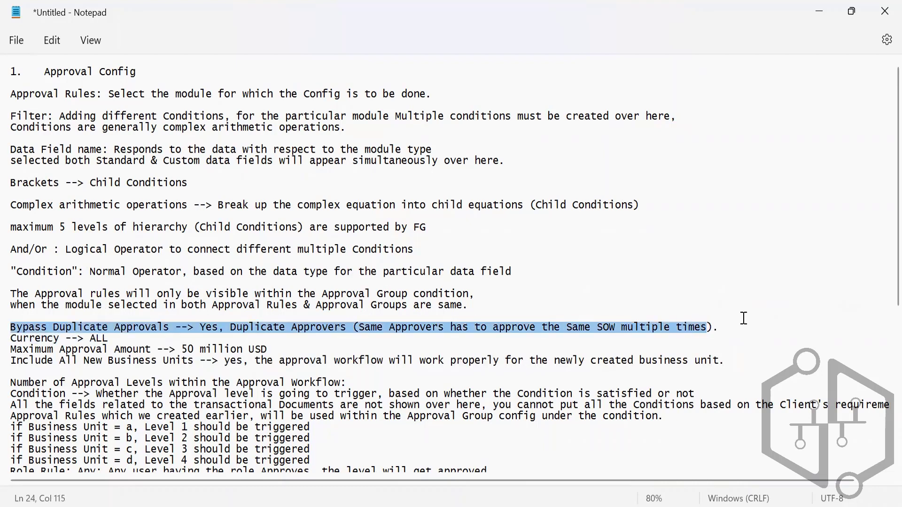
left_click(748, 319)
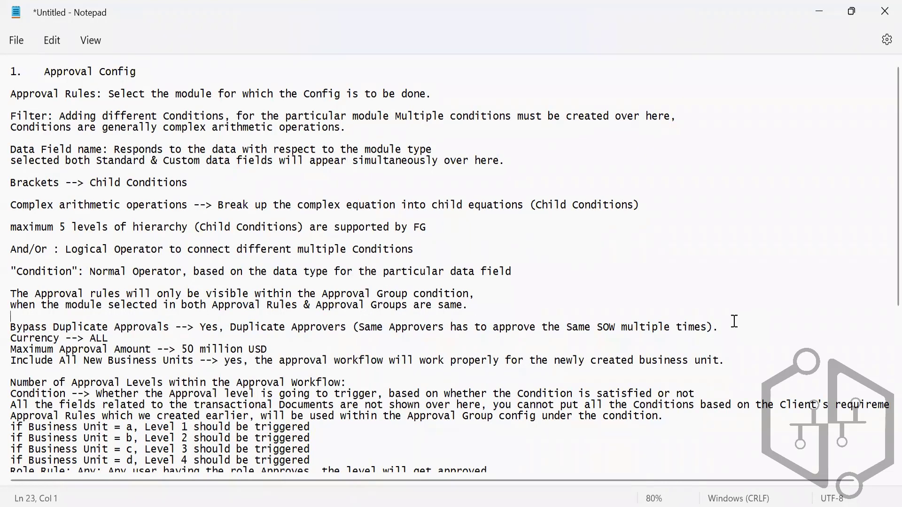
left_click(723, 332)
key("Return")
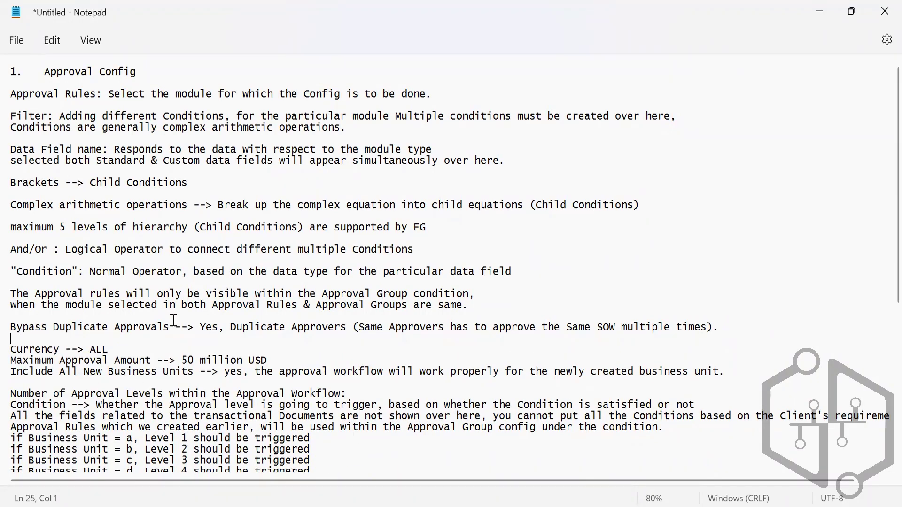
Add a blank line after the Currency note and another after the Maximum Approval Amount note
left_click(113, 351)
key("Return")
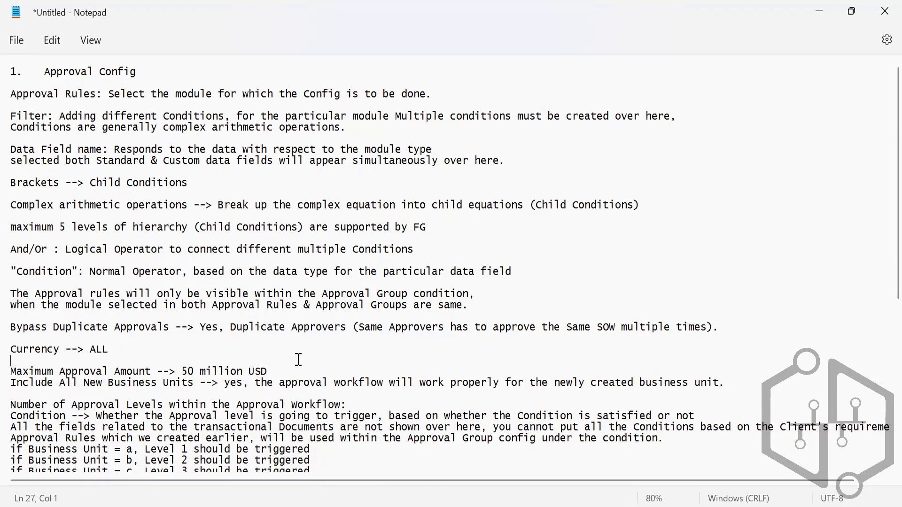
left_click(275, 371)
left_click_drag(276, 371, 182, 371)
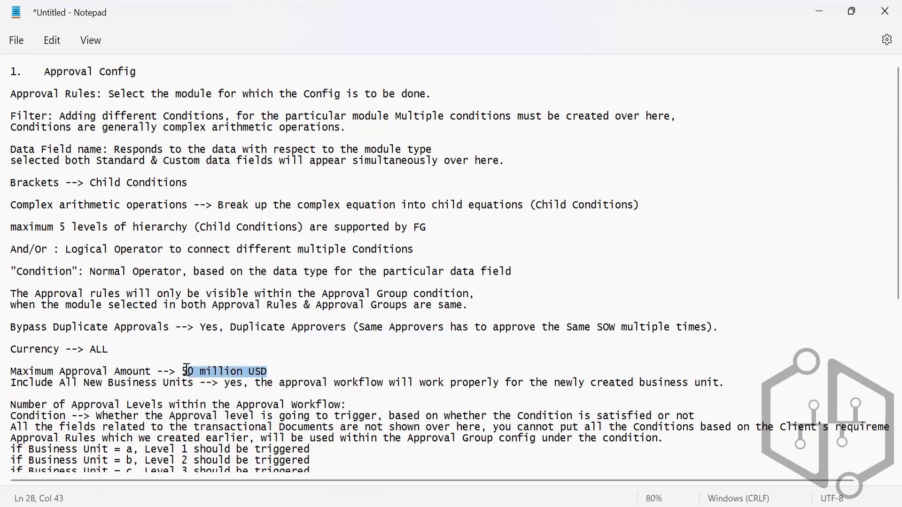
left_click(298, 372)
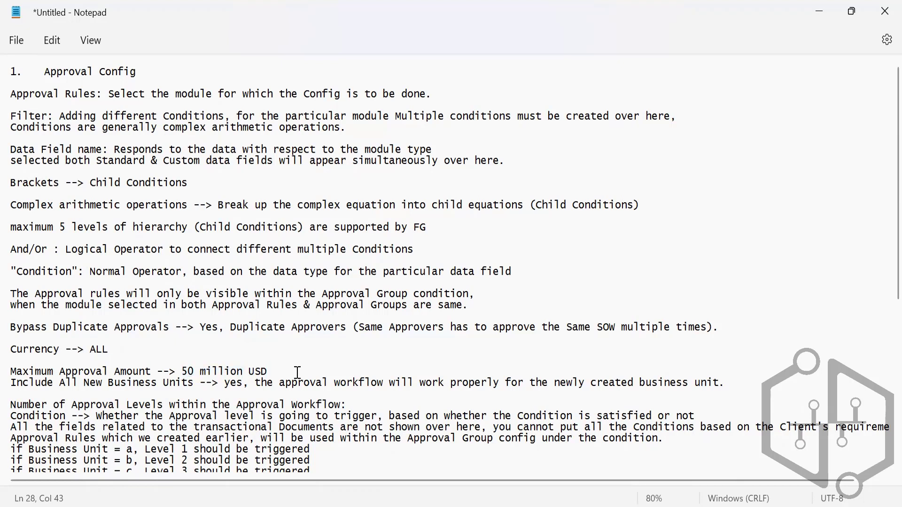
key("Return")
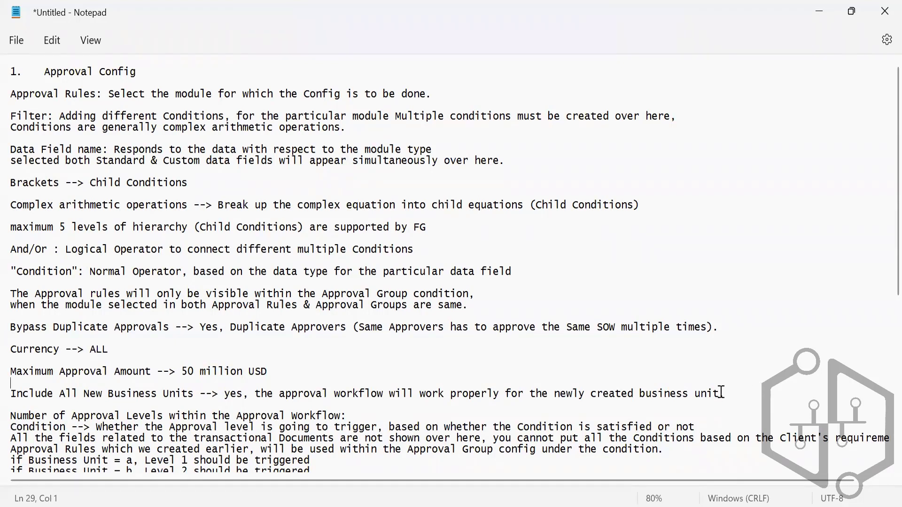
Review the Include All New Business Units note and add a blank line below the Number of Approval Levels heading
left_click_drag(726, 394, 249, 395)
left_click(601, 366)
left_click(741, 387)
left_click(717, 399)
left_click(381, 414)
key("Return")
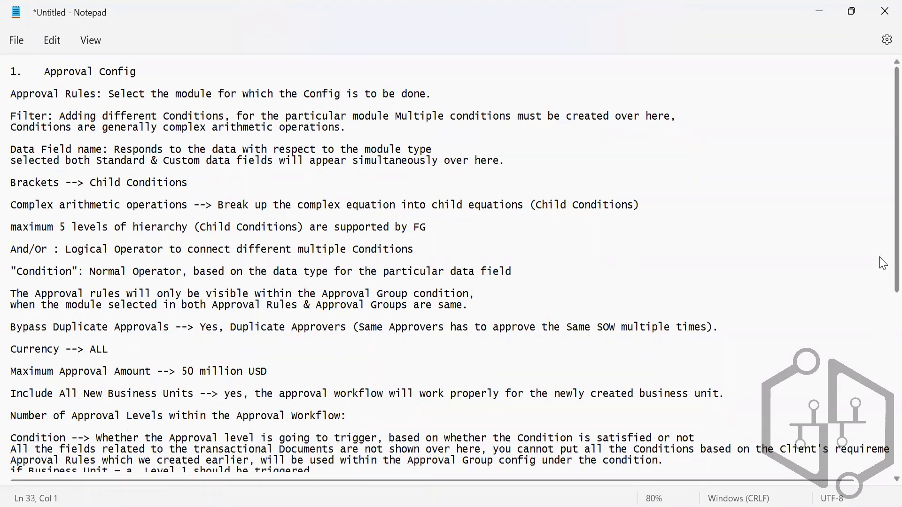
Break the note about transactional Documents fields onto a new line before "you cannot put all the Conditions"
scroll(883, 265, "down", 4)
scroll(883, 367, "down", 1)
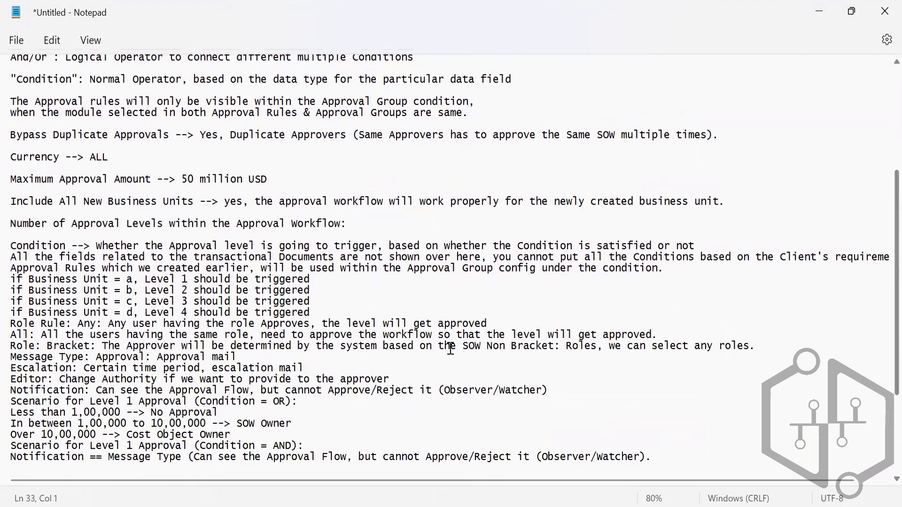
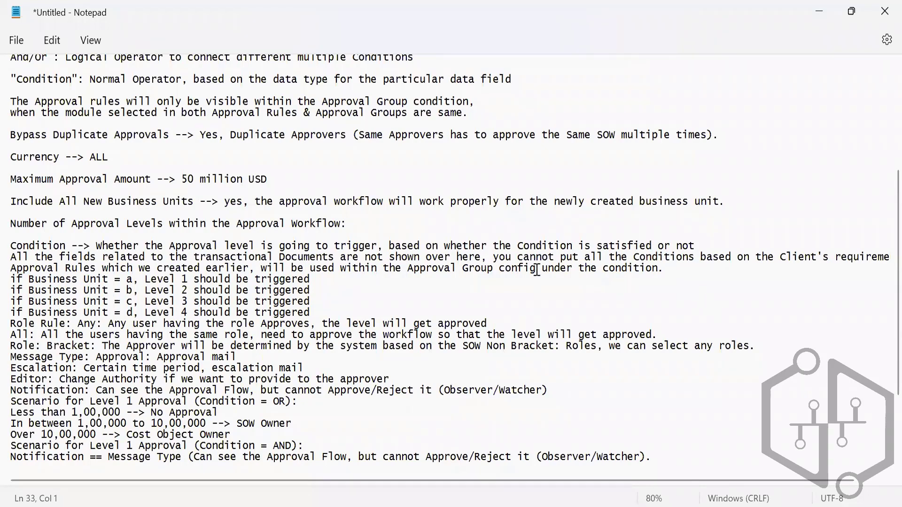
left_click(494, 258)
key("Return")
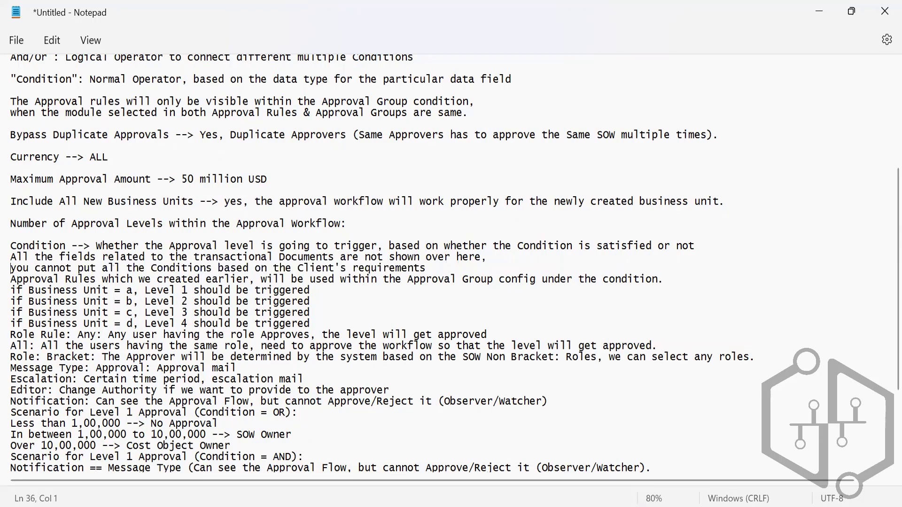
End the Client's requirements line with a period and add blank lines after it and after the Business Unit = d line
left_click(431, 266)
key("Left")
key("Right")
key("Return")
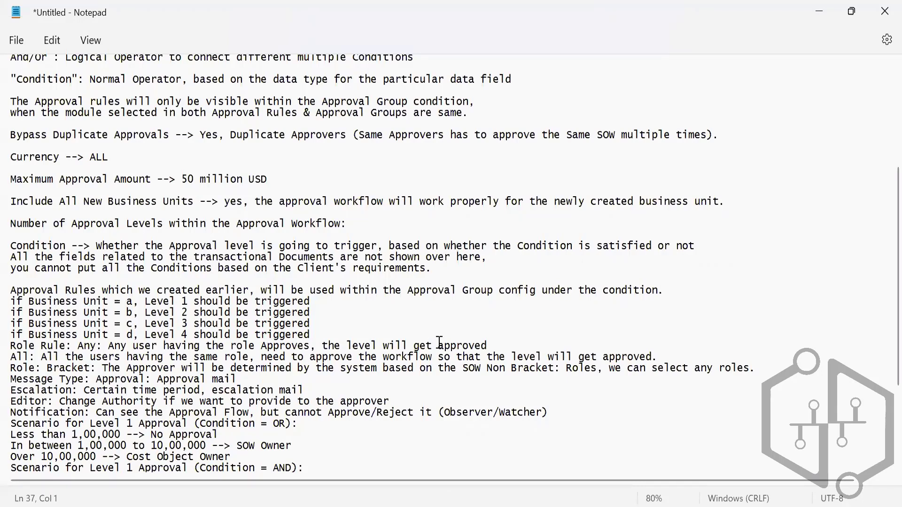
left_click(326, 333)
key("Return")
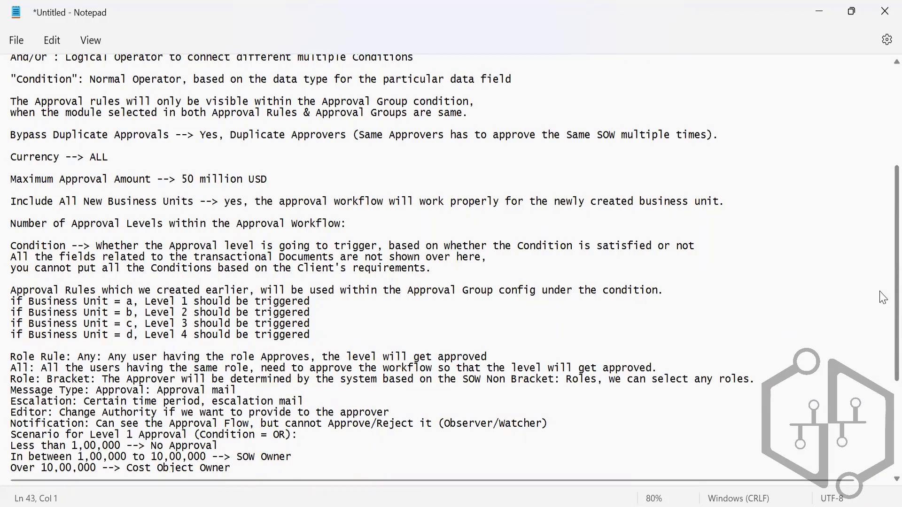
Add a blank line after the "Role Rule: Any" note and another after the "All" users note
scroll(884, 297, "down", 3)
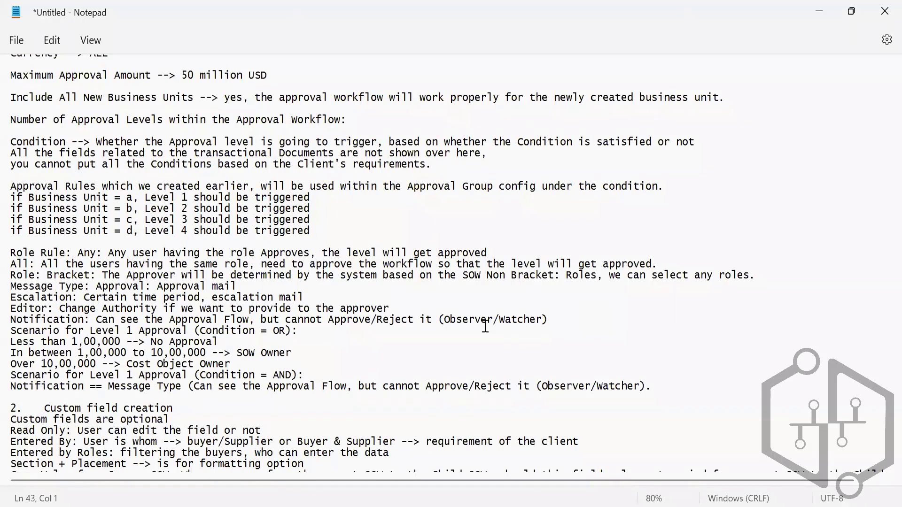
left_click(493, 251)
key("Return")
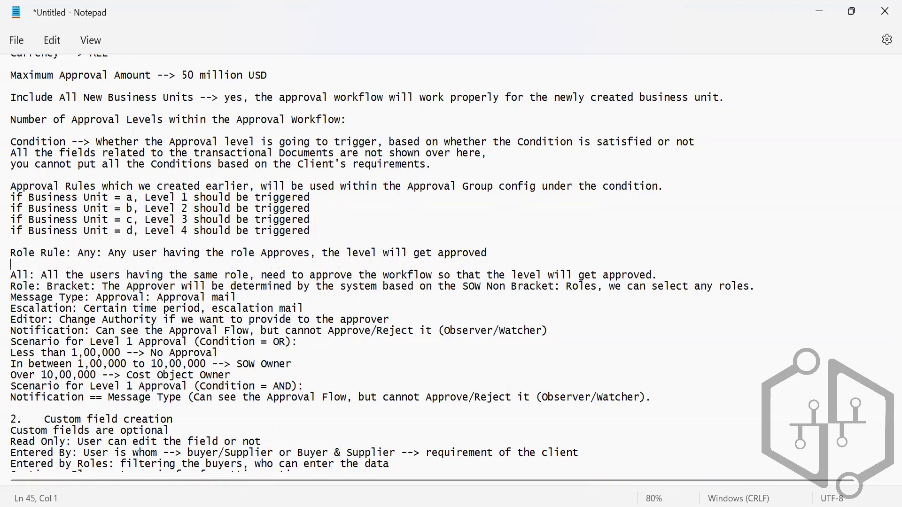
left_click(667, 275)
key("Return")
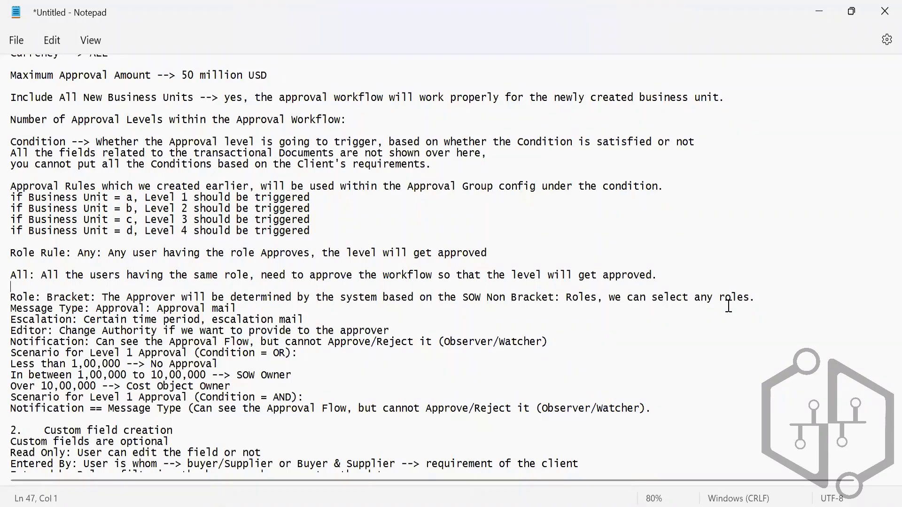
Add a blank line after the "Role: Bracket" note and another after the Message Type note
left_click(768, 301)
key("Return")
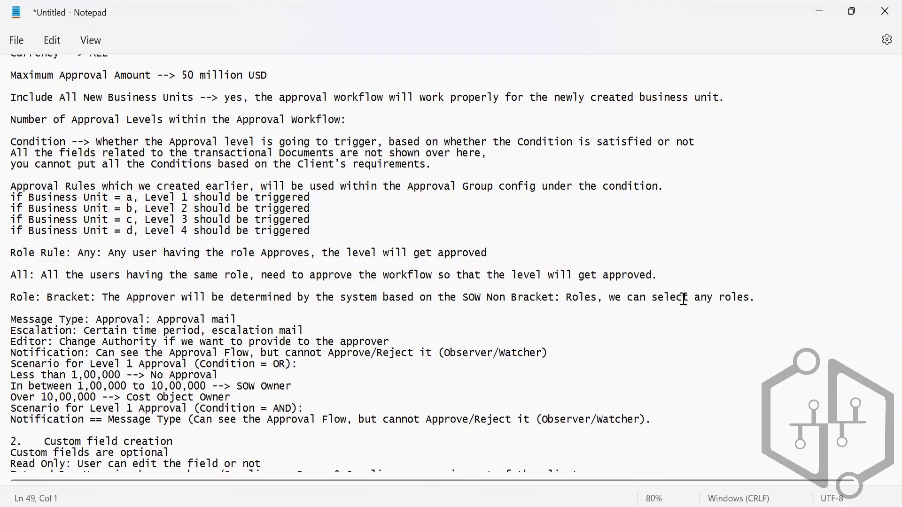
left_click(244, 320)
key("Return")
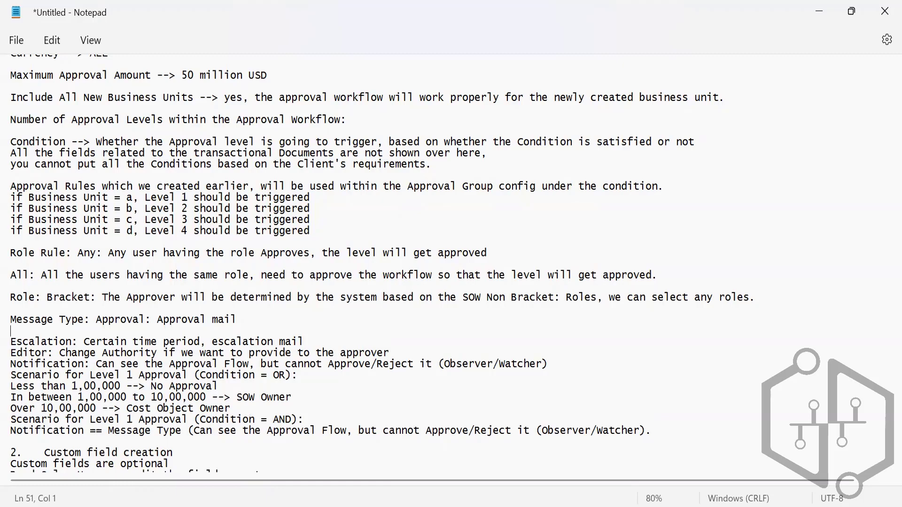
Switch to Fieldglass in the browser and open the Messaging list from Admin Configuration
key("alt+Tab")
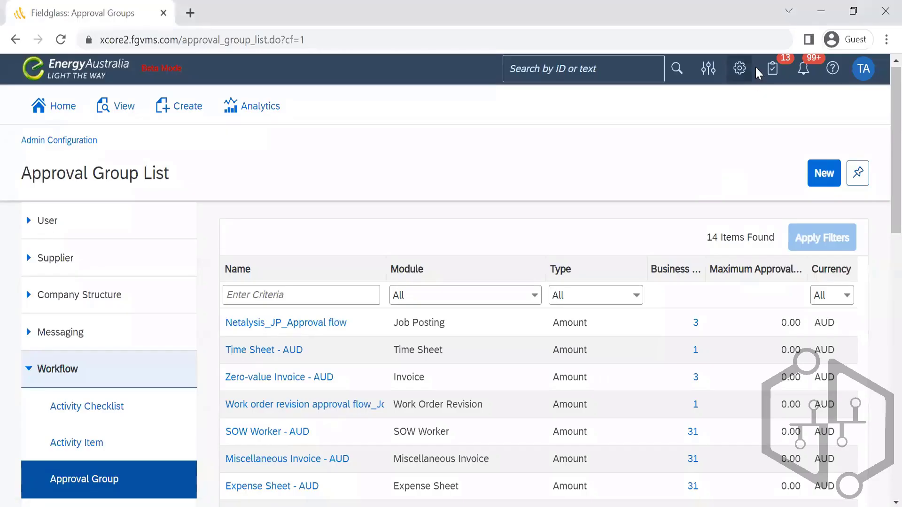
left_click(755, 66)
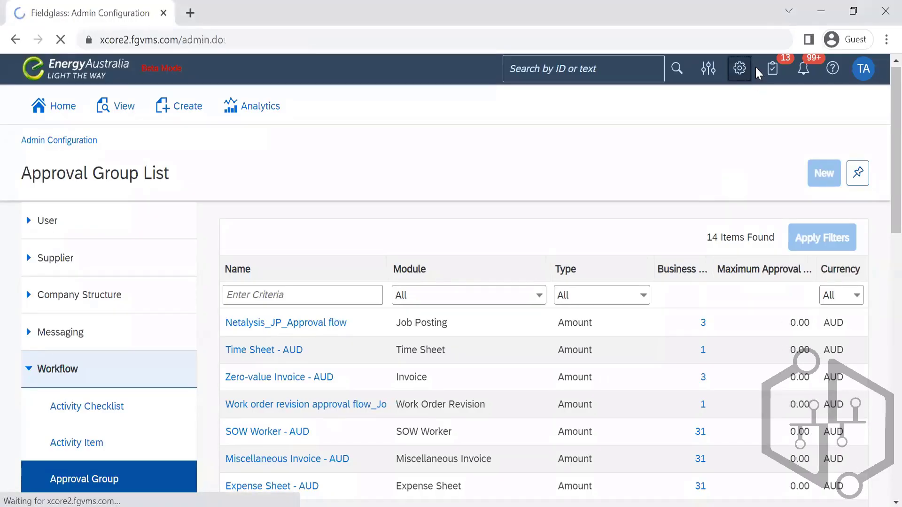
scroll(882, 143, "down", 5)
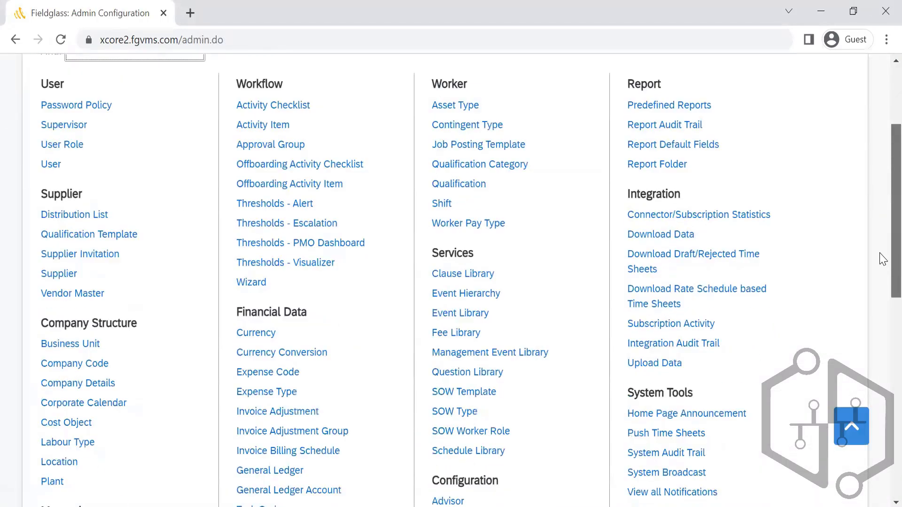
left_click(64, 351)
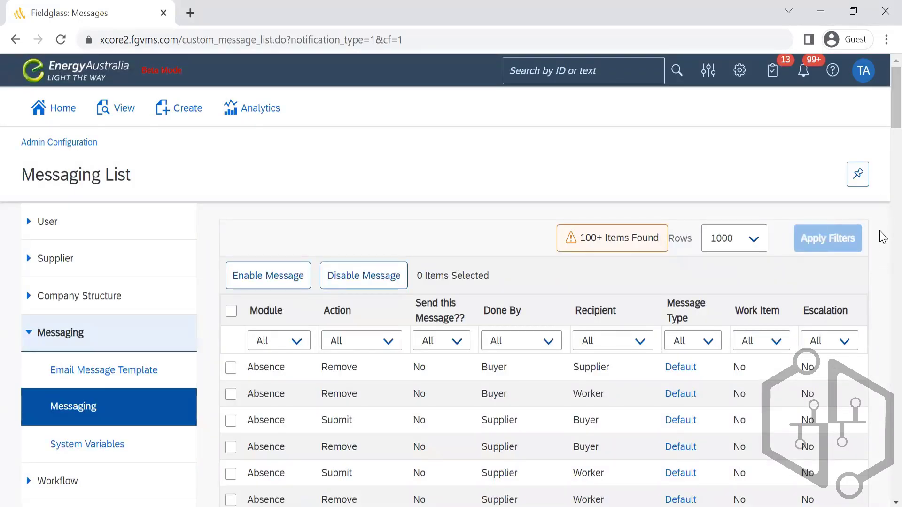
Open the default Supplier-to-Supplier New Message entry for Chat Buyer Supplier (Contingent) and examine its details, recipients and message text
scroll(883, 224, "down", 3)
scroll(881, 221, "down", 8)
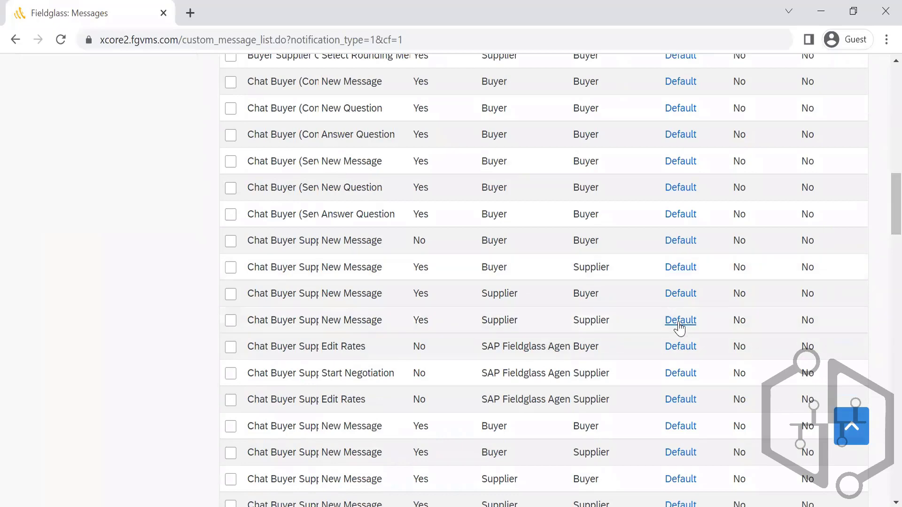
left_click(679, 323)
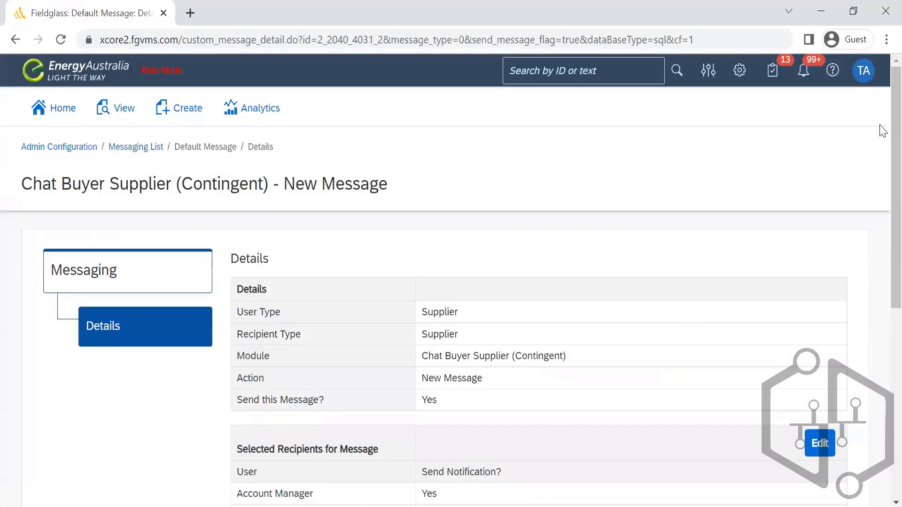
scroll(881, 193, "down", 4)
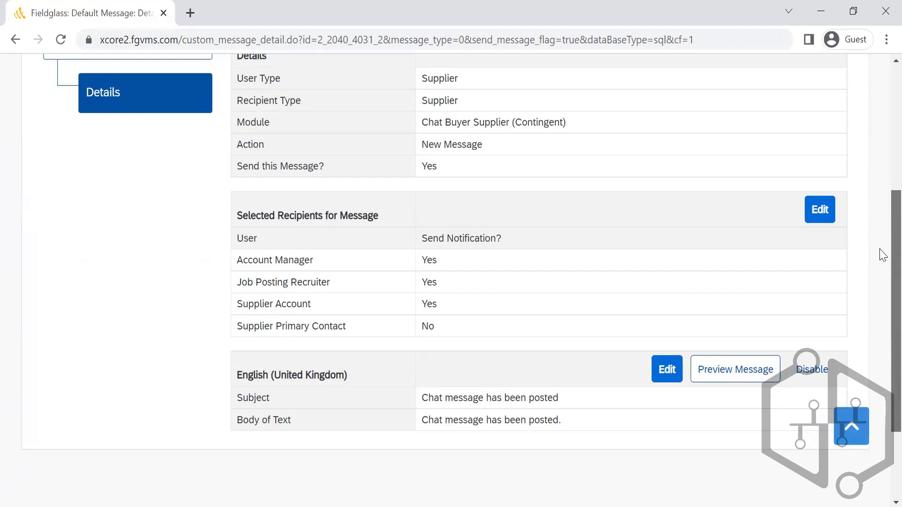
scroll(880, 161, "up", 5)
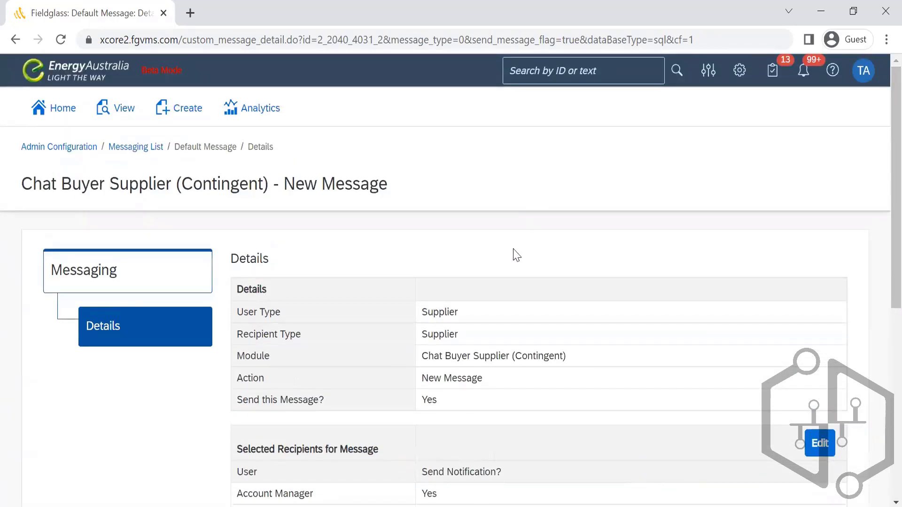
Switch back to Notepad and add a blank line after the Escalation note and another after the Editor note
key("alt+Tab")
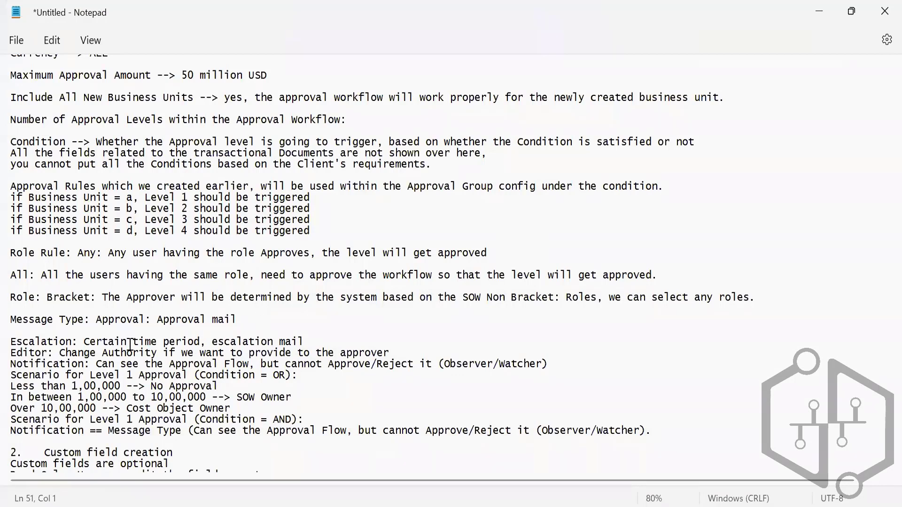
left_click(318, 339)
key("Return")
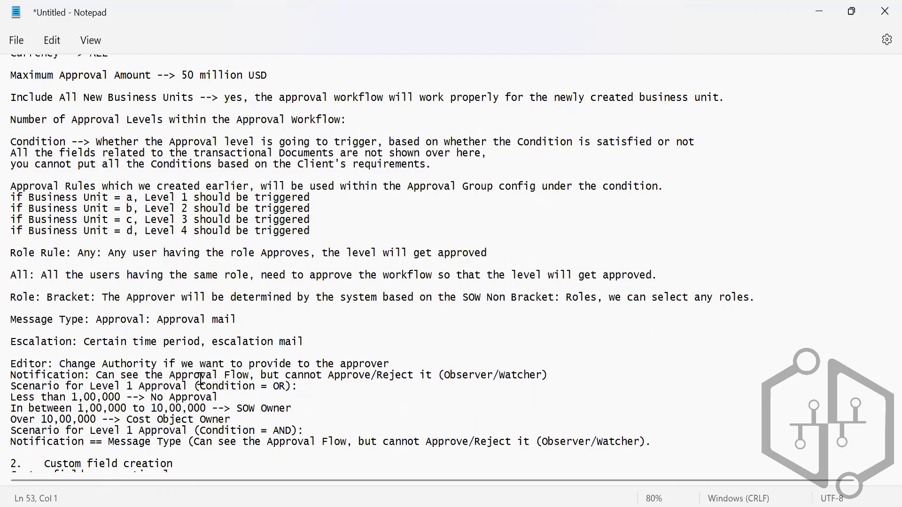
left_click(404, 364)
key("Return")
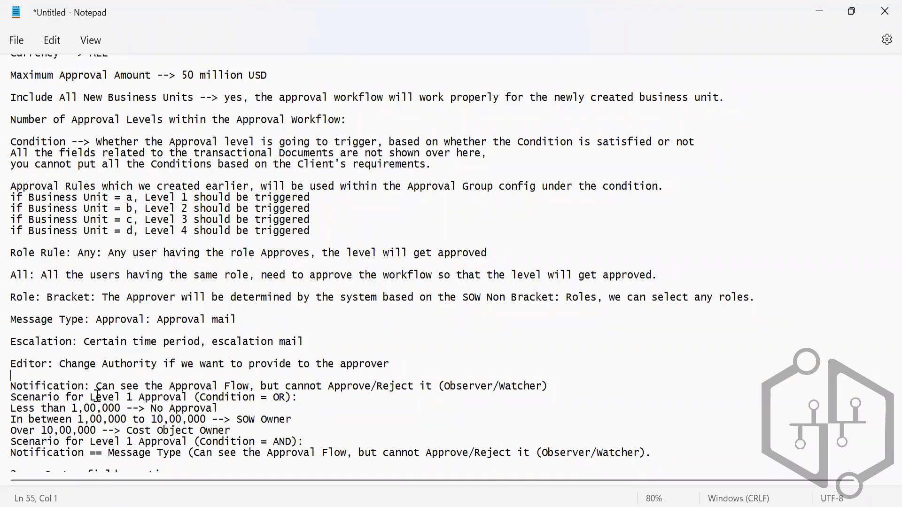
Highlight the word Notification while reviewing its note, and add a blank line after the "(Observer/Watcher)" text
double_click(47, 389)
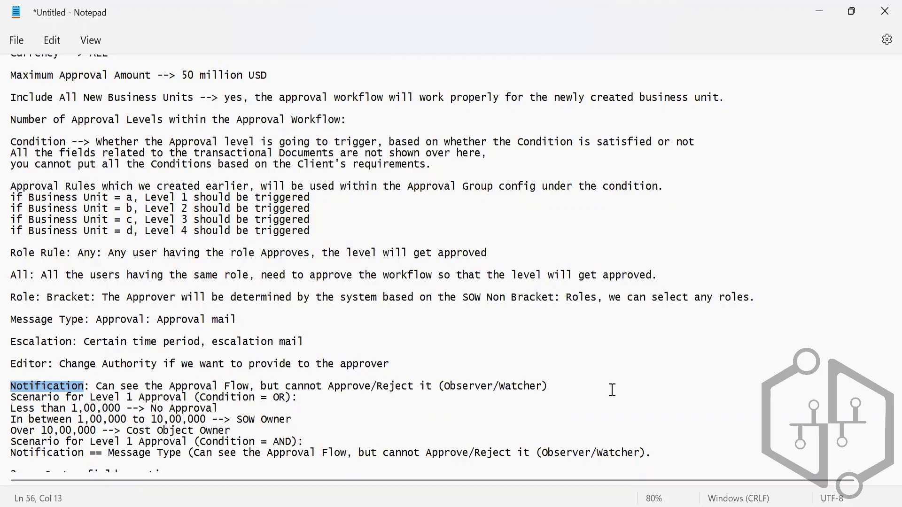
left_click(553, 396)
left_click(554, 388)
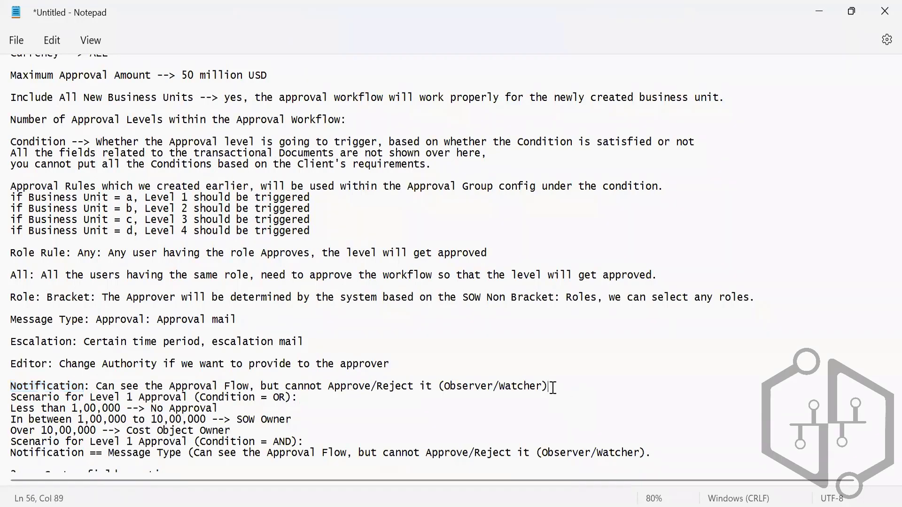
key("Return")
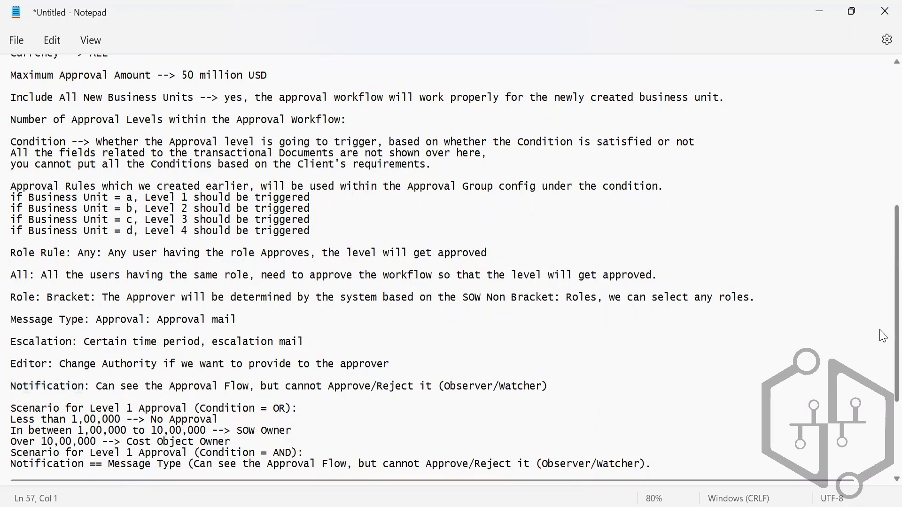
Highlight the Level 1 Approval (Condition = OR) scenario heading and add a blank line after "Less than 1,00,000 --> No Approval"
scroll(883, 336, "down", 5)
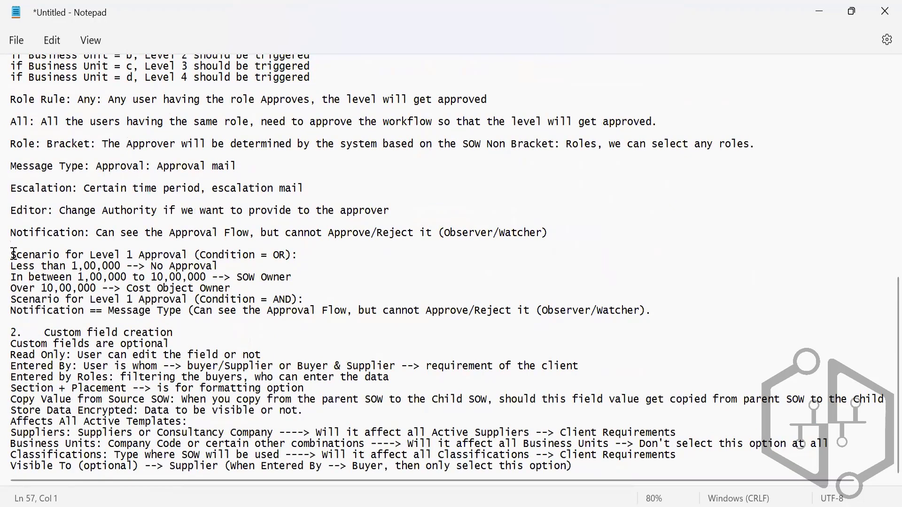
left_click_drag(14, 254, 293, 255)
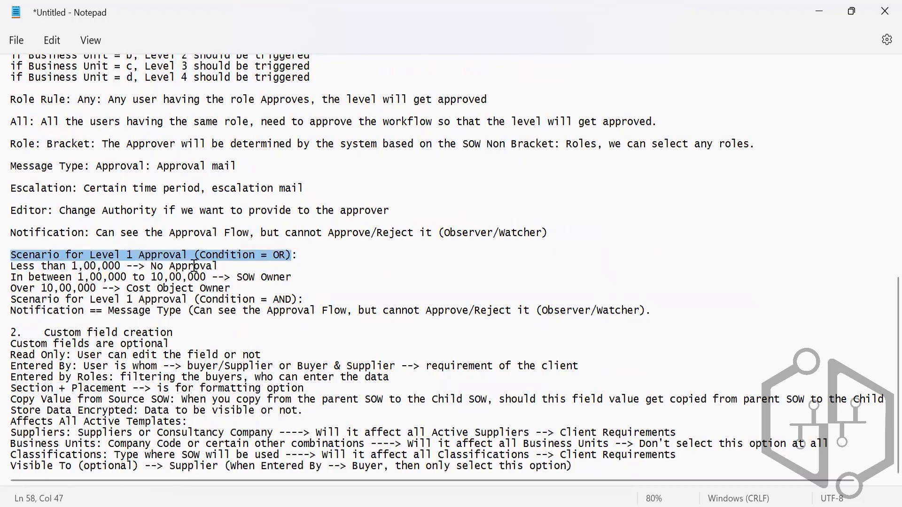
left_click(224, 267)
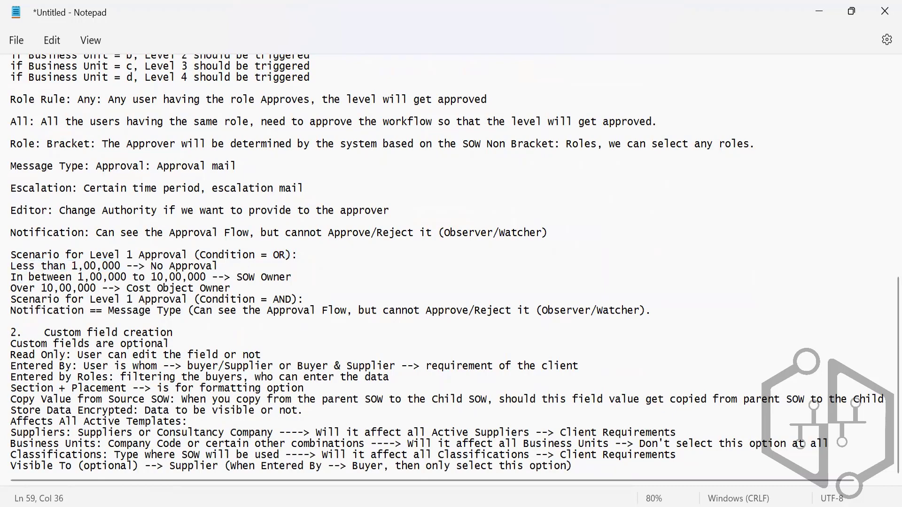
key("Return")
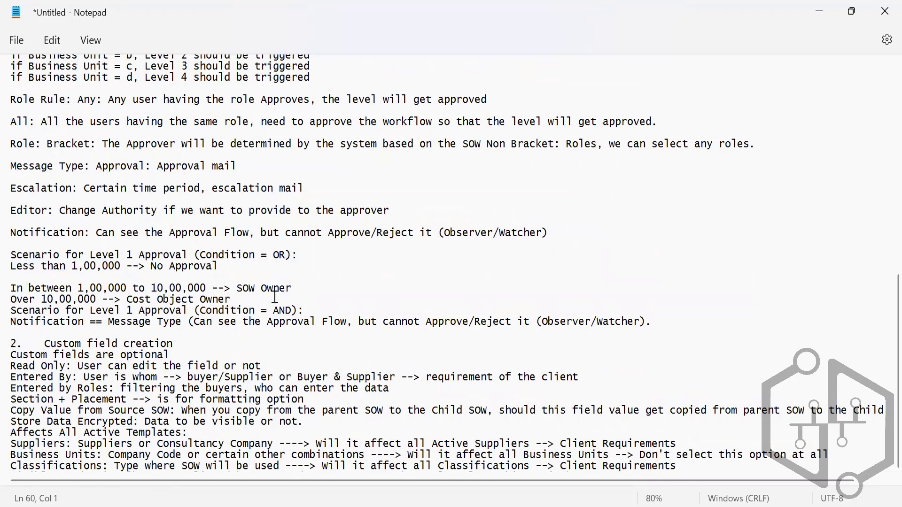
Add a blank line after the SOW Owner line and another after the Cost Object Owner line in the OR scenario
left_click(299, 286)
key("Return")
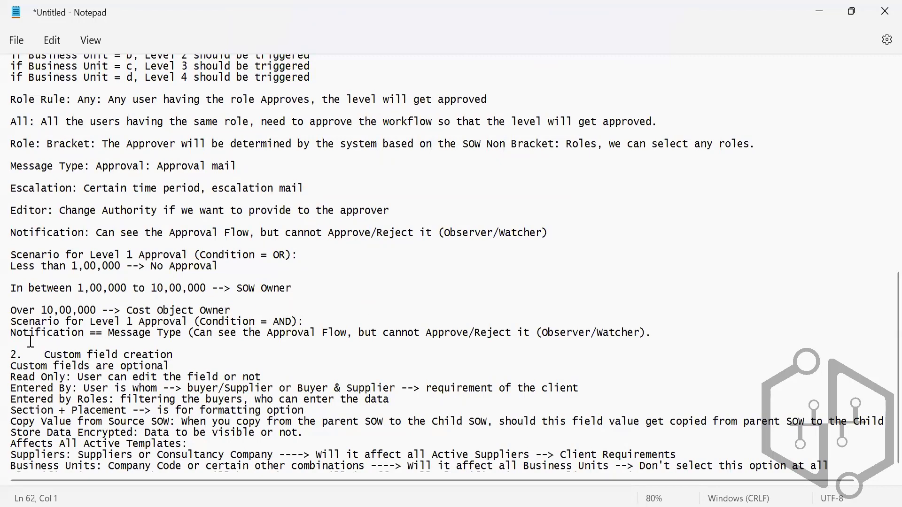
left_click(254, 310)
key("Return")
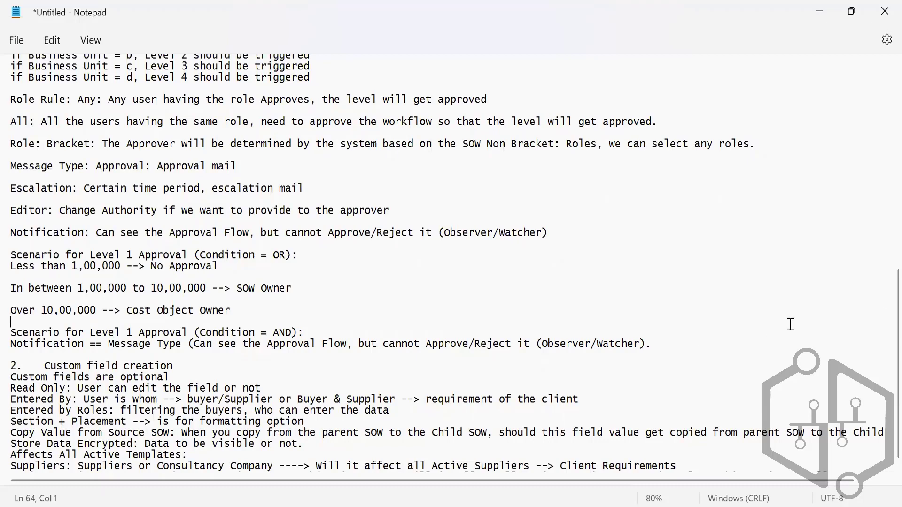
Switch to Fieldglass and go back from the message details through the Messaging List to Admin Configuration
scroll(883, 348, "down", 1)
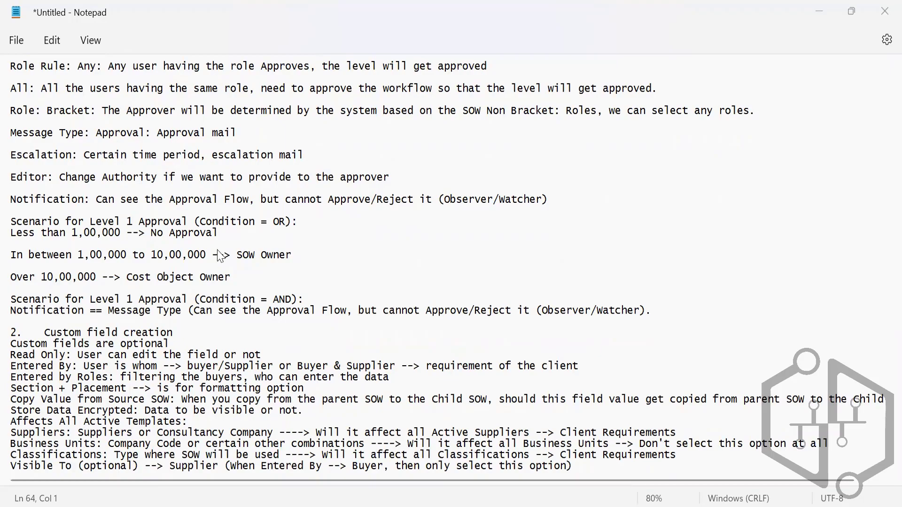
key("alt+Tab")
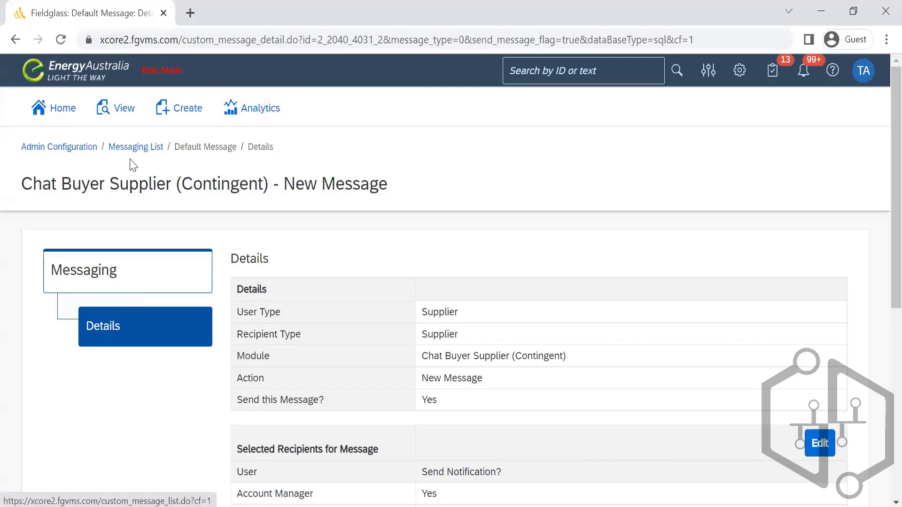
left_click(131, 152)
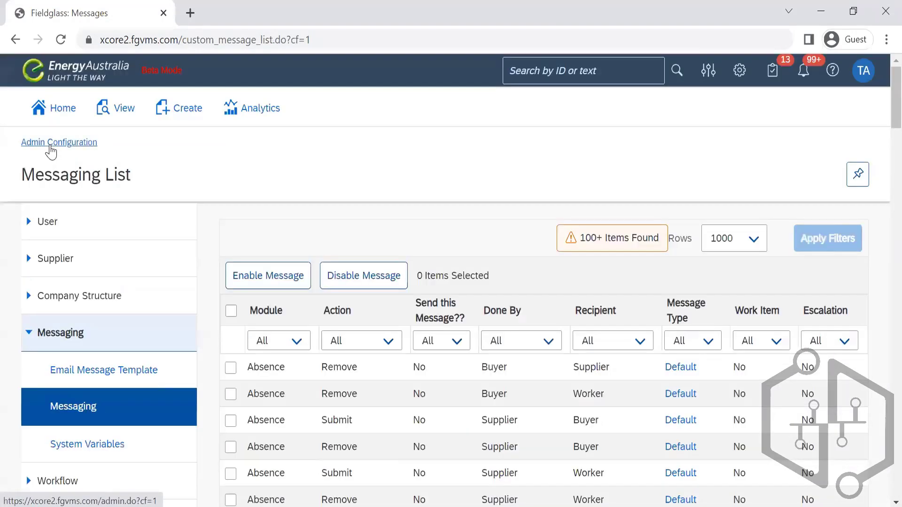
left_click(50, 147)
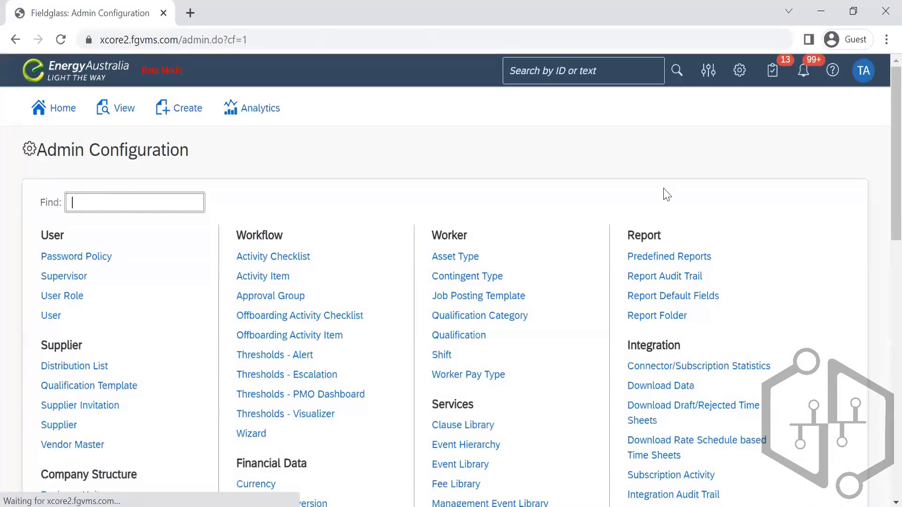
Find Approval Rules in the Configuration section of the Admin Configuration page and open the Approval Rule List
scroll(882, 136, "down", 5)
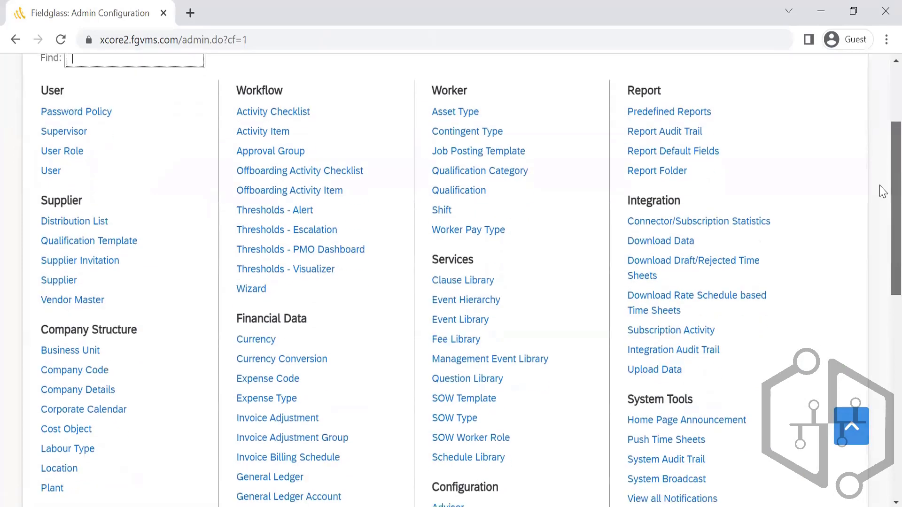
scroll(881, 156, "up", 4)
scroll(880, 181, "down", 5)
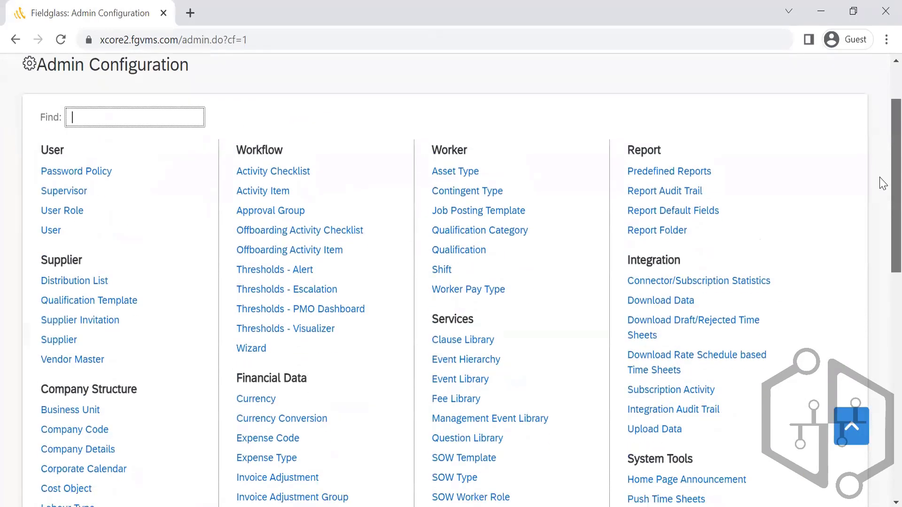
scroll(882, 254, "down", 6)
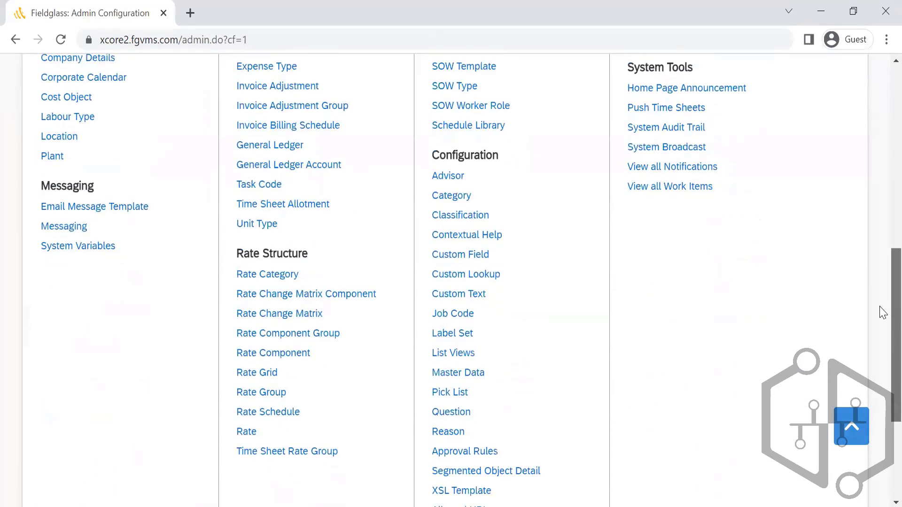
scroll(881, 329, "up", 3)
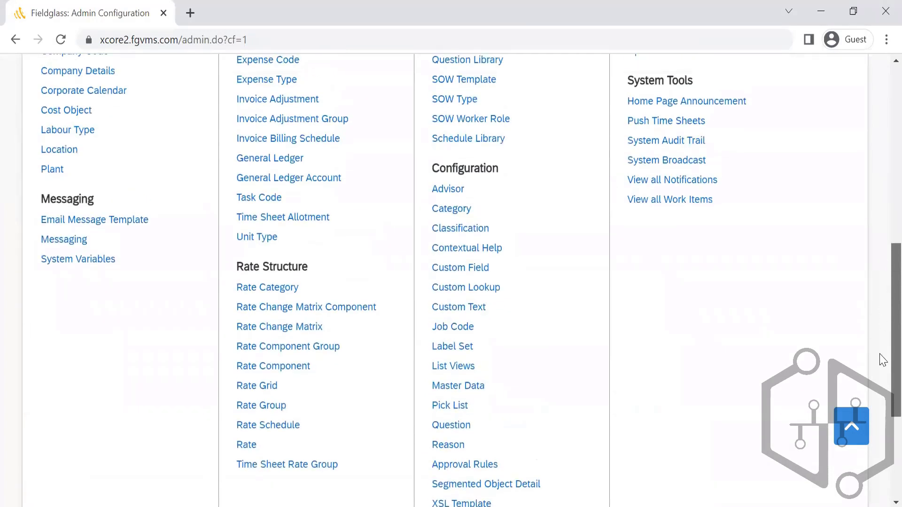
scroll(880, 359, "down", 3)
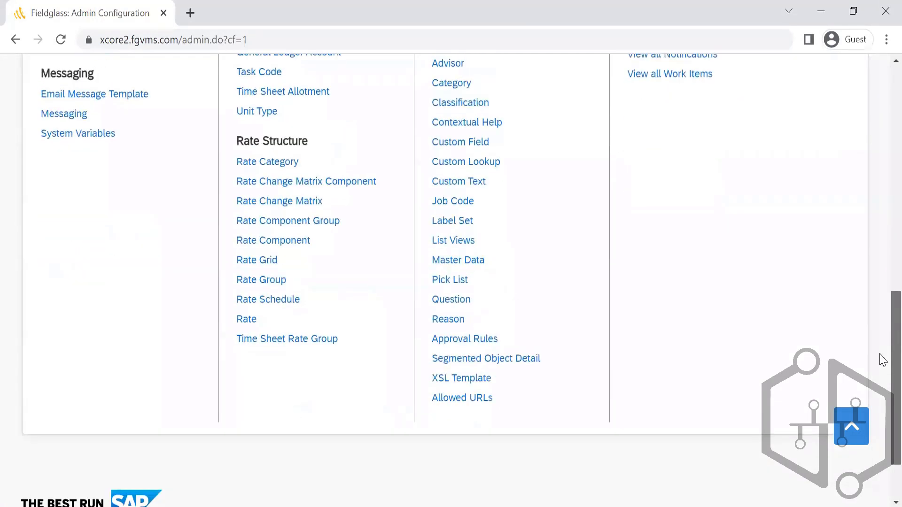
left_click(439, 342)
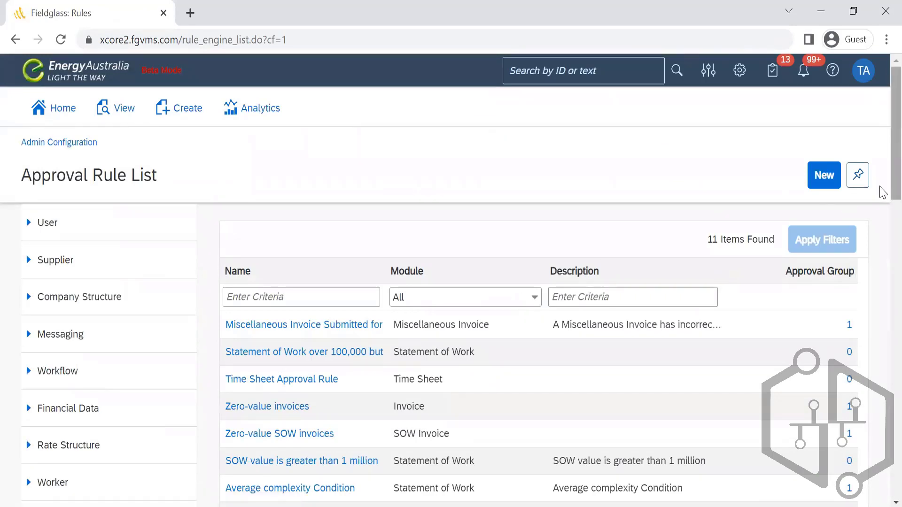
Leave the Approval Rule List for Admin Configuration and open the Approval Group list in the Workflow section
scroll(882, 226, "down", 3)
scroll(267, 197, "up", 5)
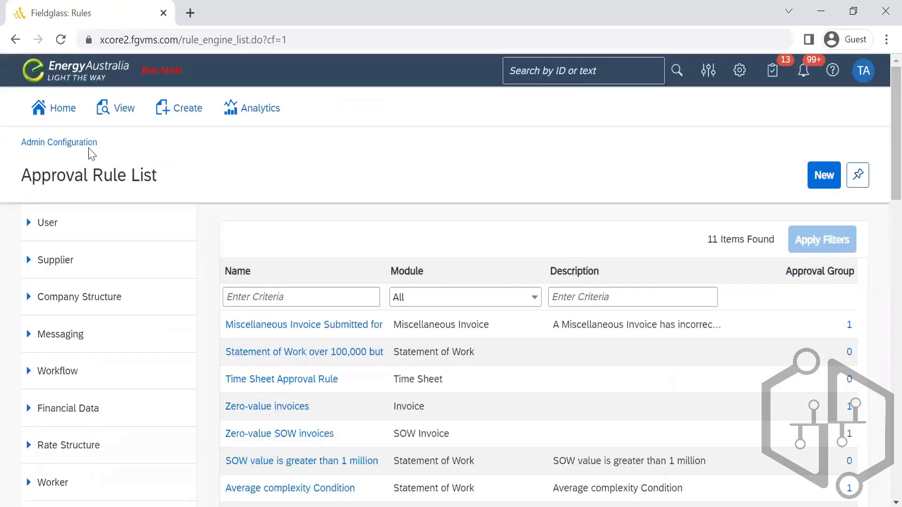
left_click(73, 147)
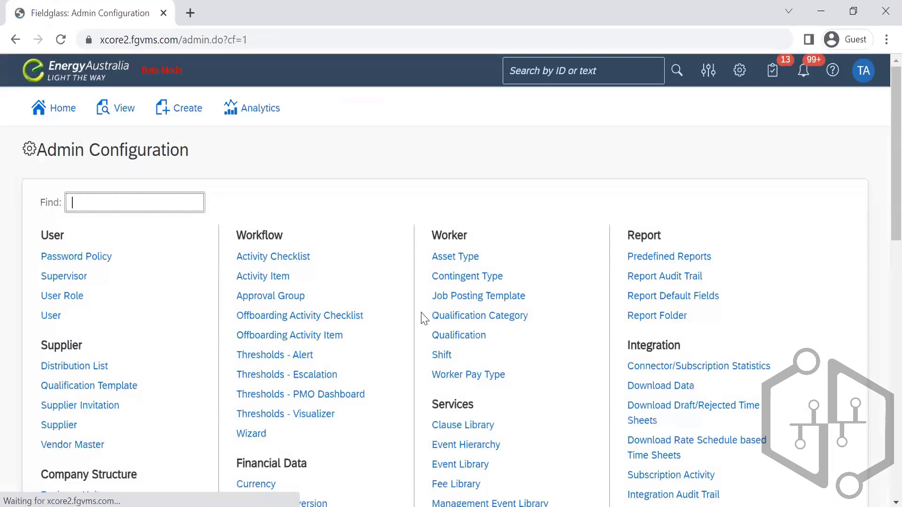
left_click(274, 300)
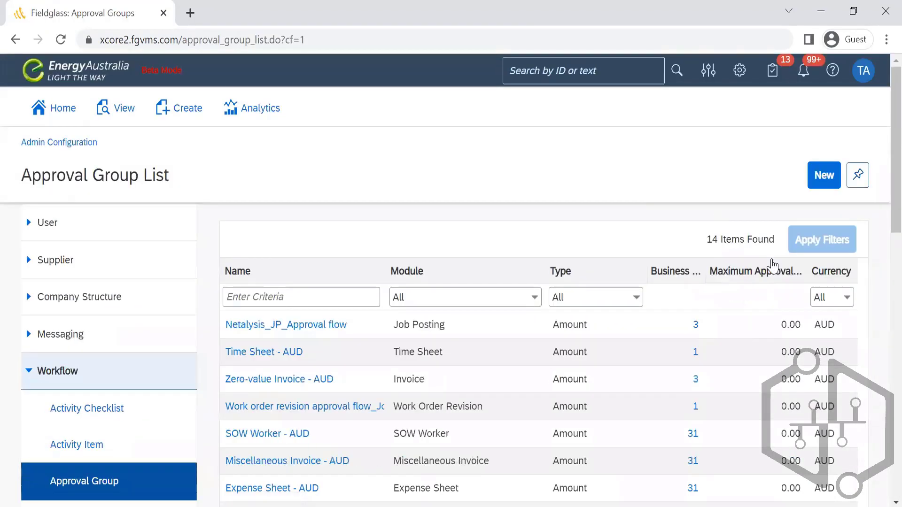
Return from the Approval Group List to Admin Configuration and look over its sections
key("alt+Left")
scroll(880, 212, "up", 2)
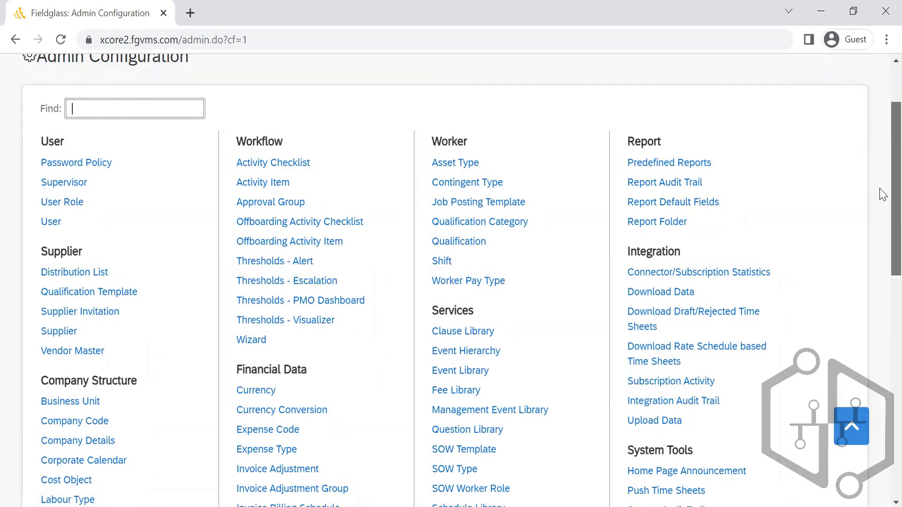
scroll(883, 207, "down", 2)
scroll(882, 141, "up", 4)
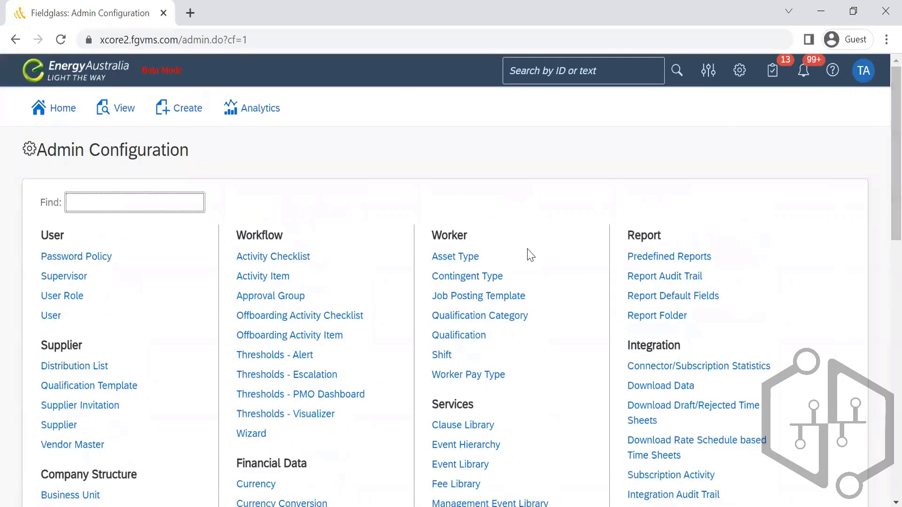
Switch to Notepad and add a blank line after the "2. Custom field creation" heading
key("alt+Tab")
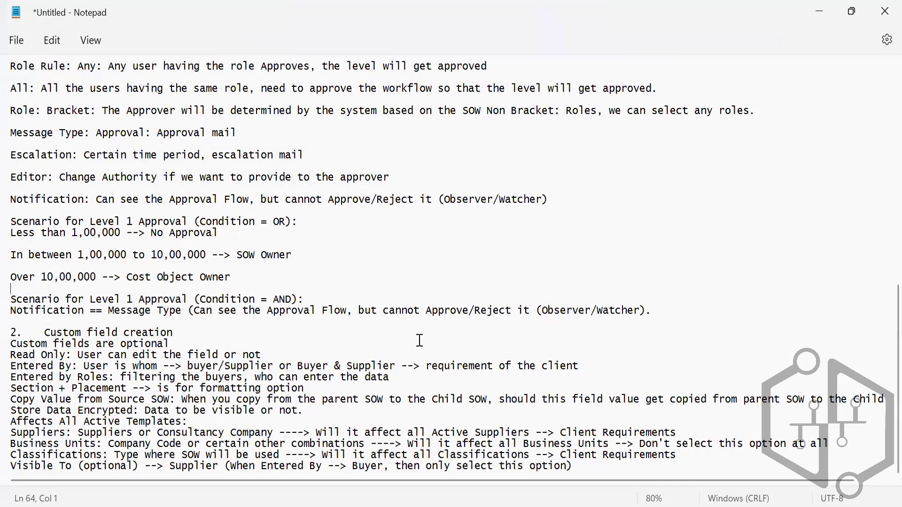
left_click(188, 335)
key("Return")
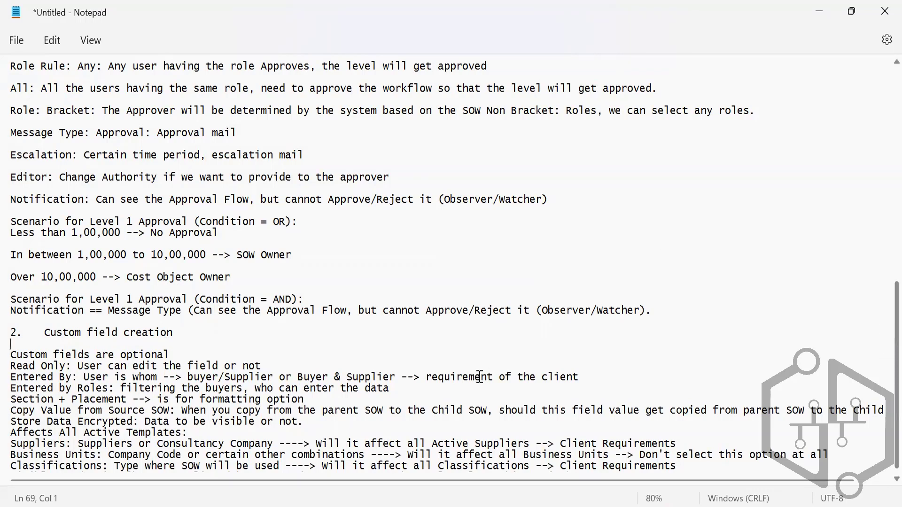
left_click(189, 352)
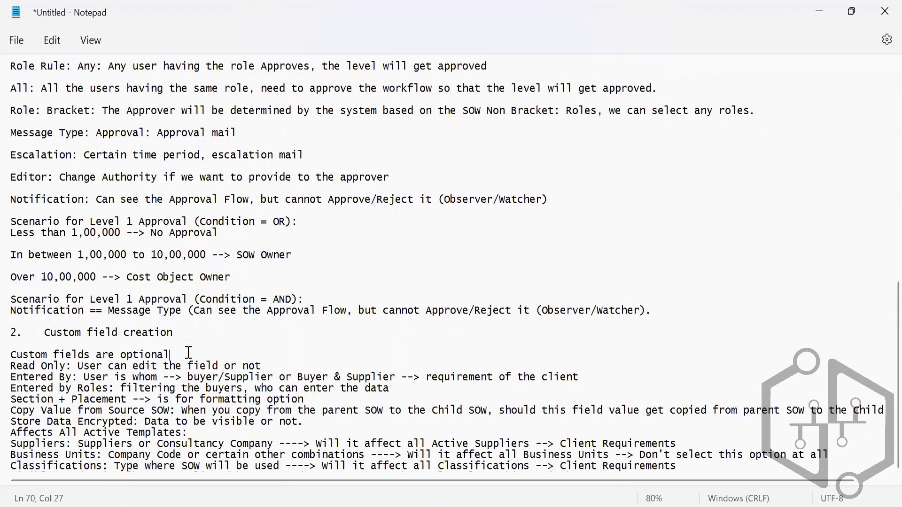
Switch to Fieldglass, go to the Home page and show the Statement of Work items requiring action
key("alt+Tab")
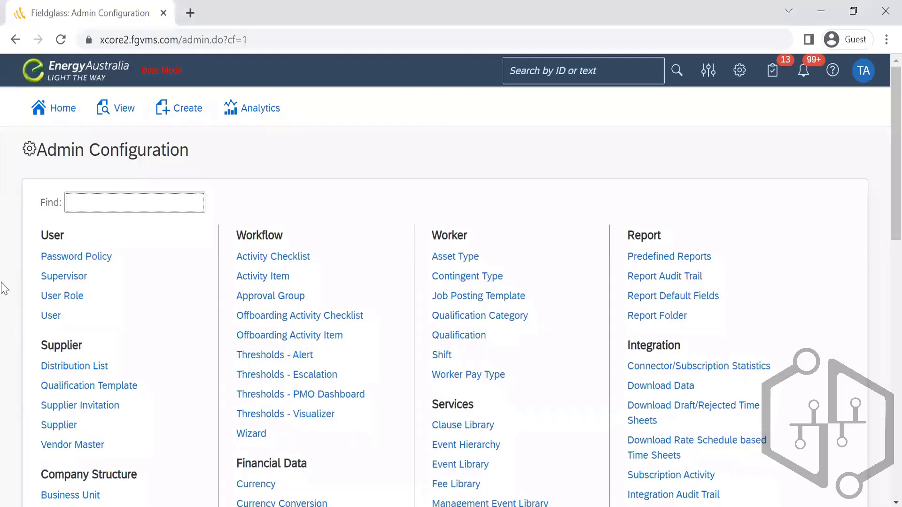
left_click(53, 106)
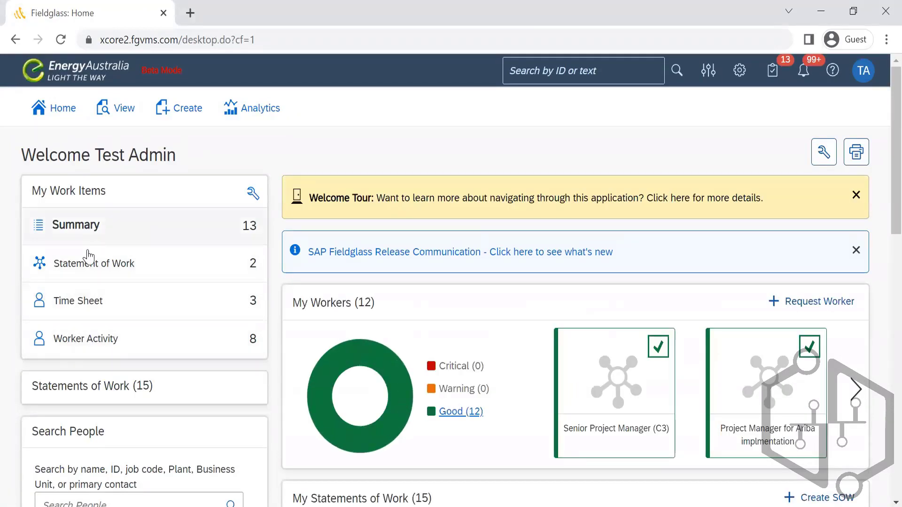
left_click(67, 270)
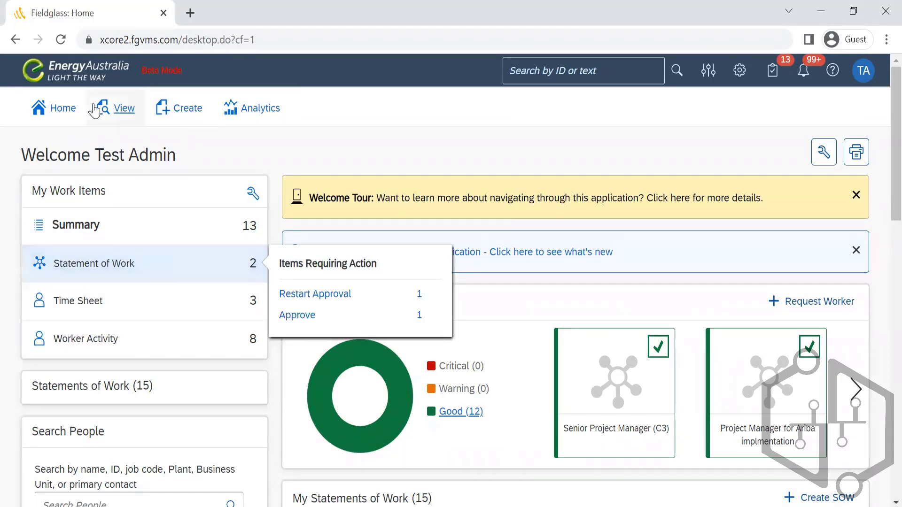
Open the Workers list and bring up the details of the first worker listed
left_click(113, 107)
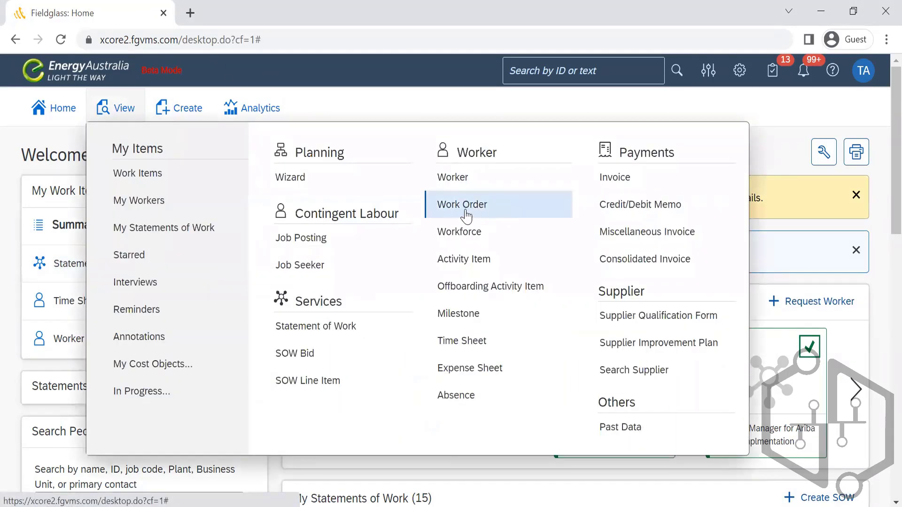
left_click(466, 179)
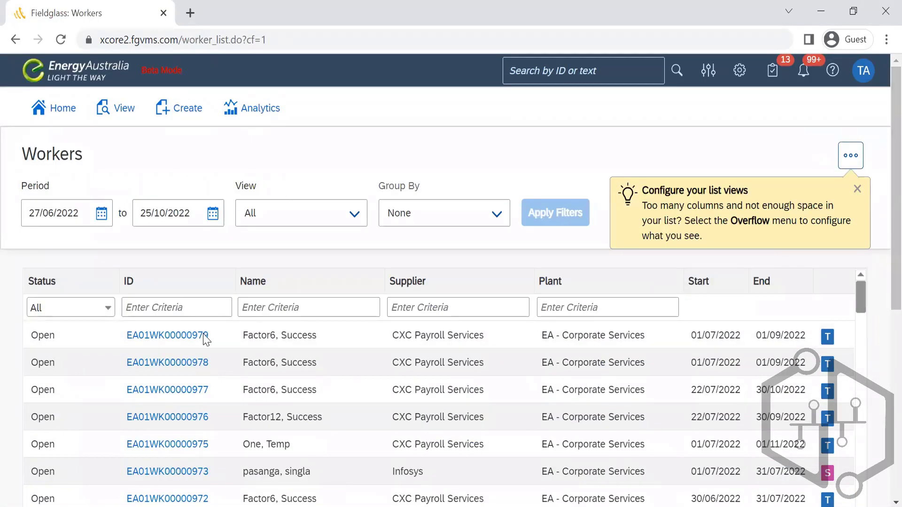
left_click(165, 342)
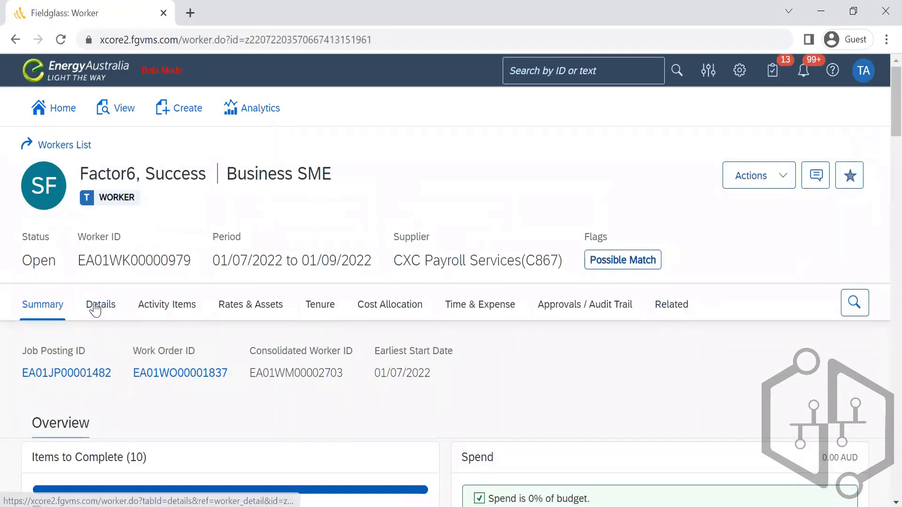
left_click(97, 308)
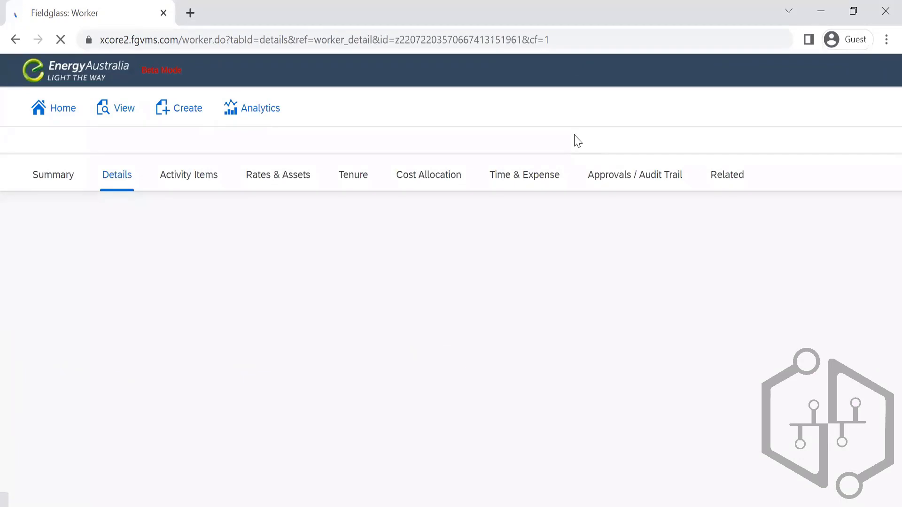
Look through the worker's details and highlight the Job Posting ID and Work Order ID values
scroll(883, 169, "down", 5)
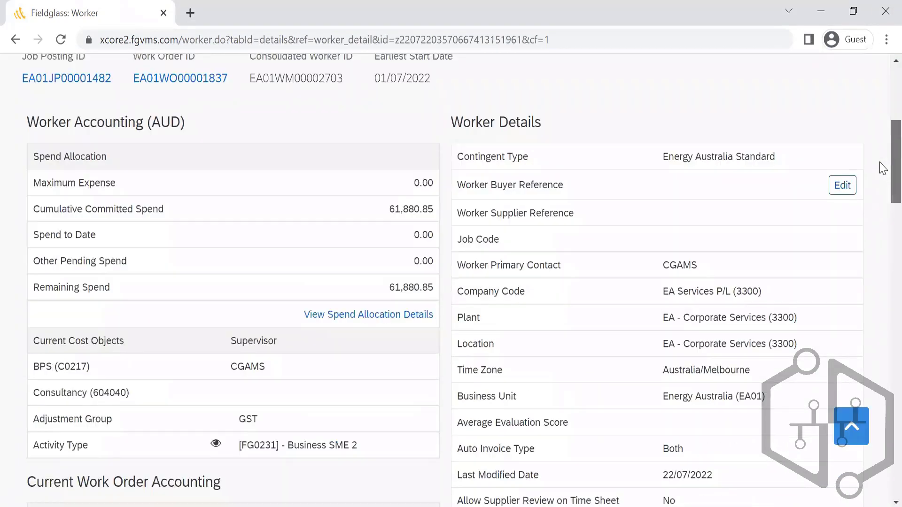
scroll(881, 221, "down", 10)
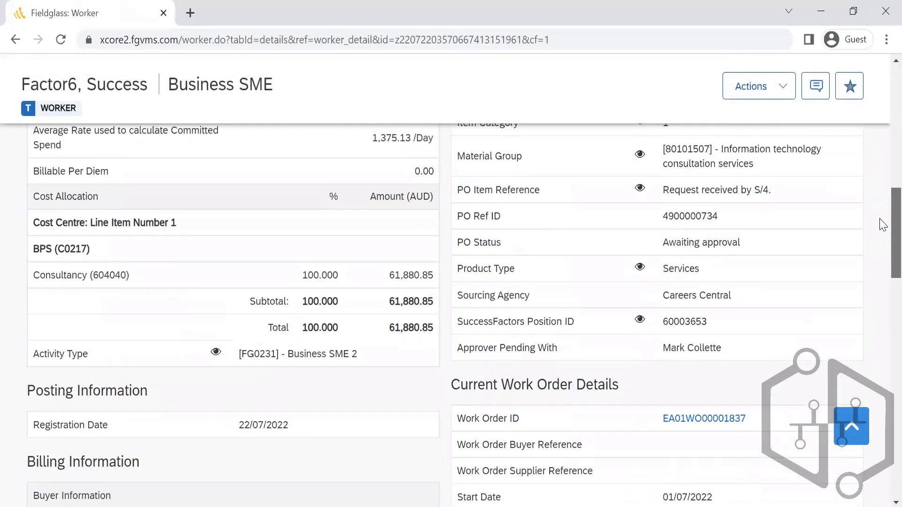
scroll(882, 329, "down", 10)
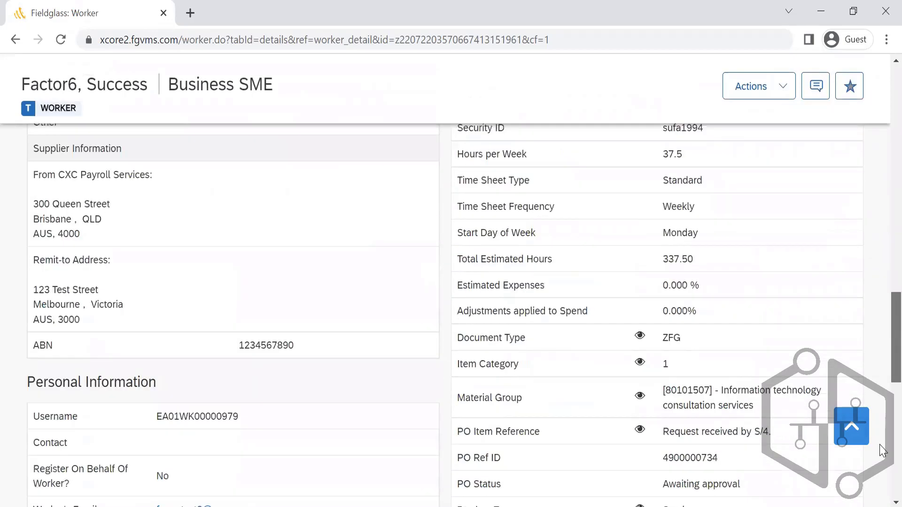
scroll(881, 404, "up", 5)
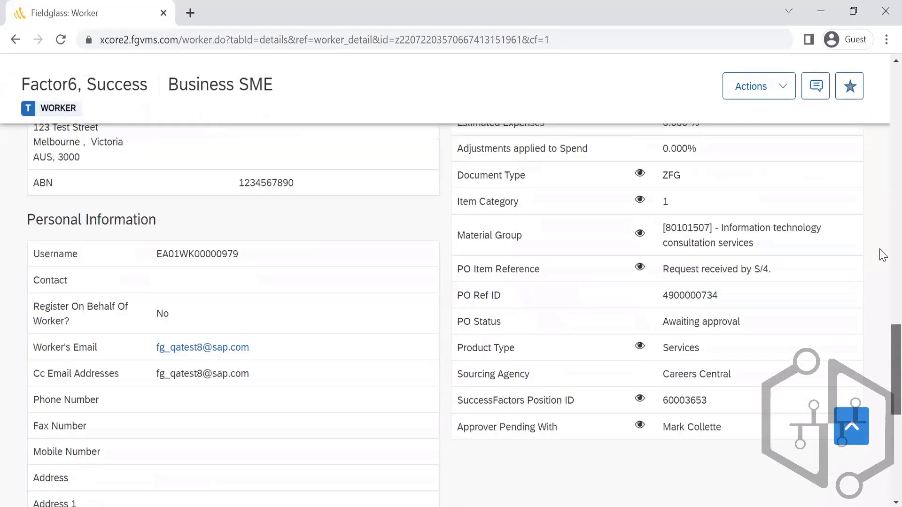
scroll(881, 129, "up", 15)
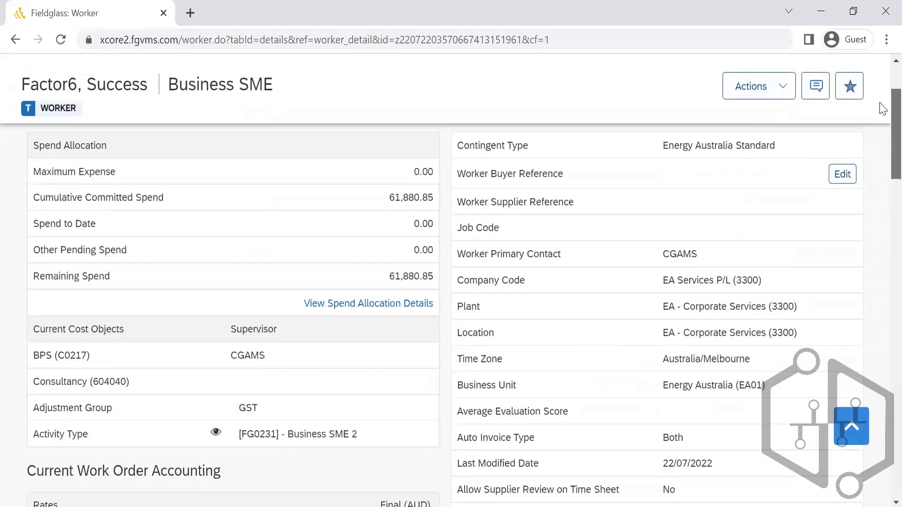
scroll(882, 109, "up", 5)
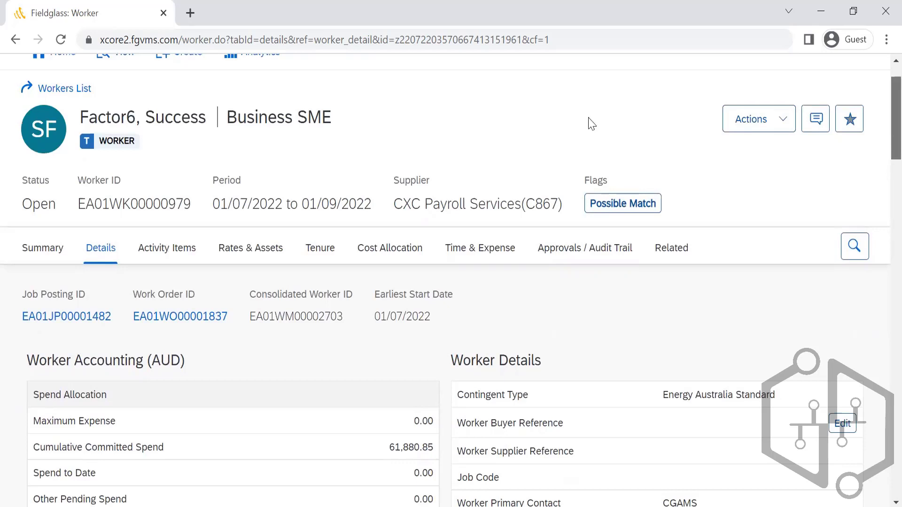
left_click_drag(113, 316, 11, 324)
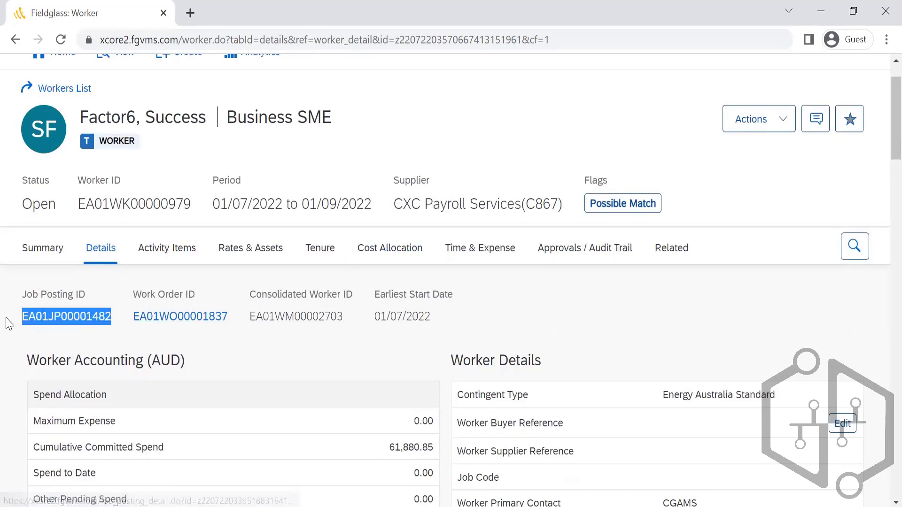
left_click_drag(230, 329, 125, 323)
left_click(315, 351)
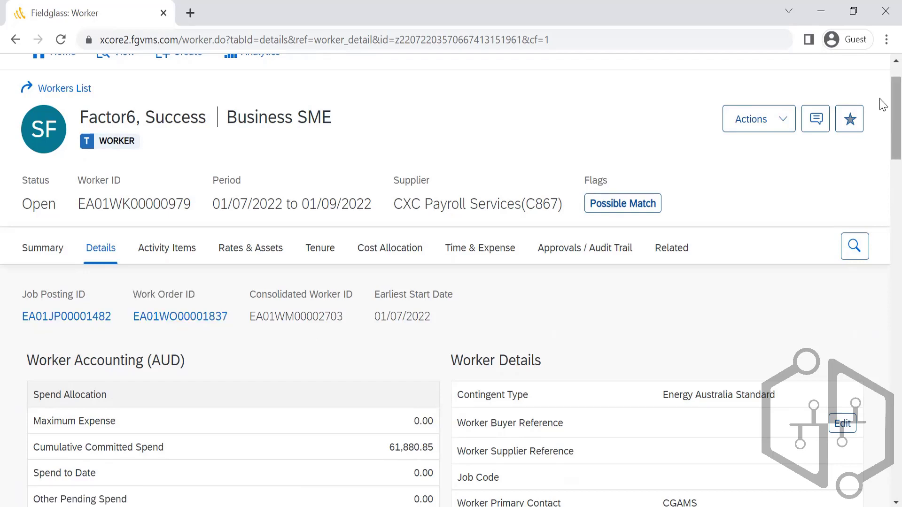
Find the SuccessFactors Position ID custom field in Worker Details and highlight it with its value
scroll(882, 135, "down", 10)
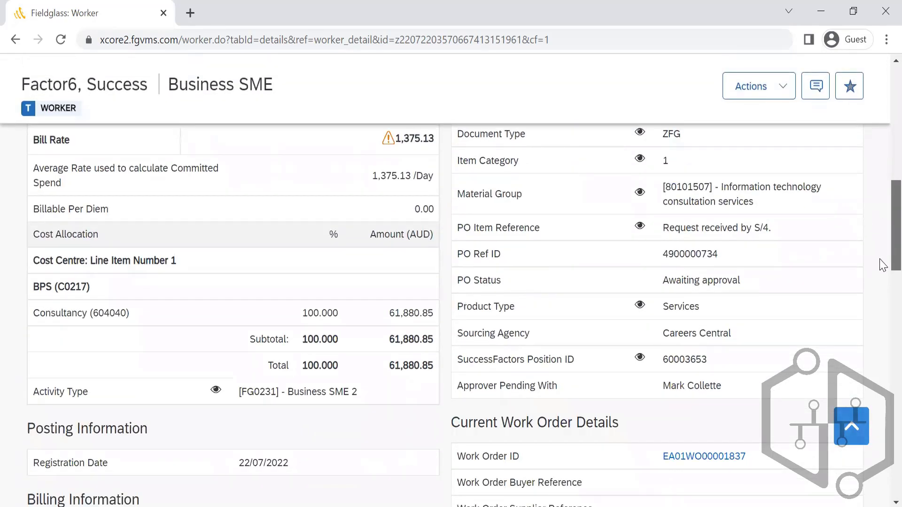
scroll(880, 318, "down", 20)
scroll(883, 110, "up", 15)
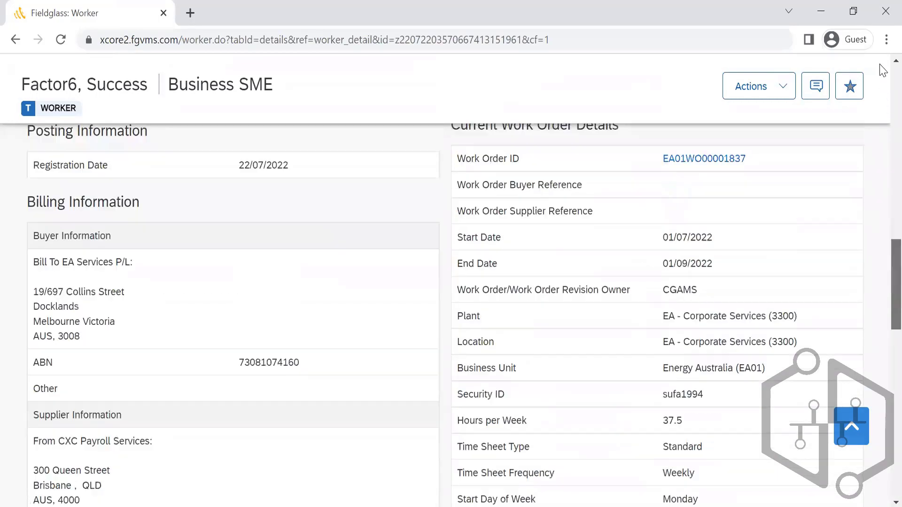
scroll(883, 235, "up", 5)
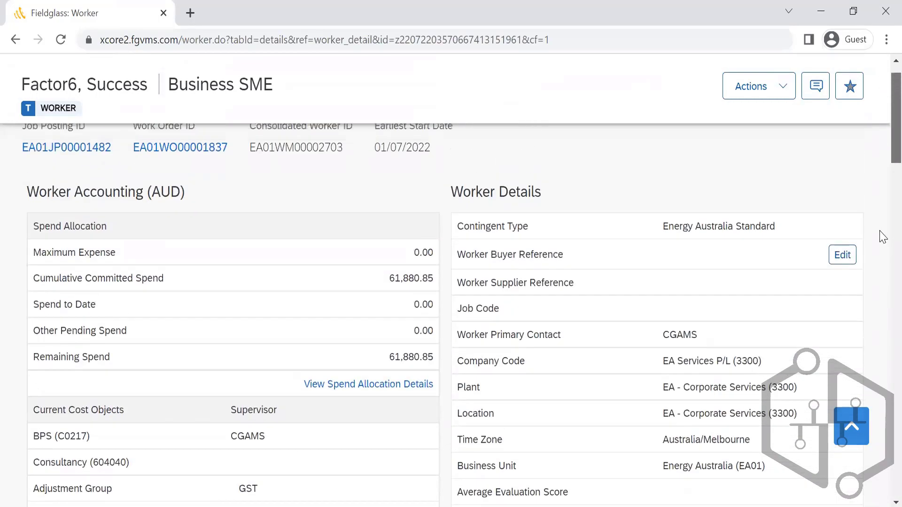
scroll(690, 139, "down", 9)
scroll(718, 199, "down", 8)
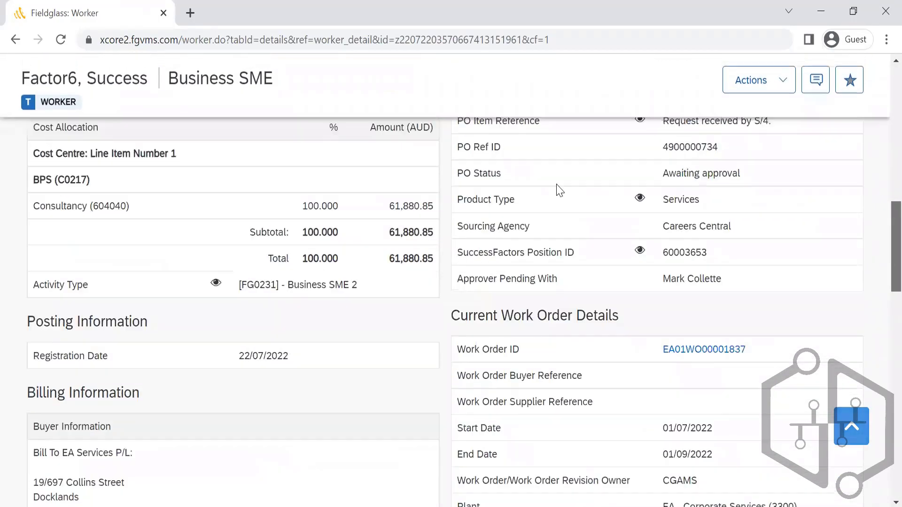
left_click_drag(708, 191, 461, 191)
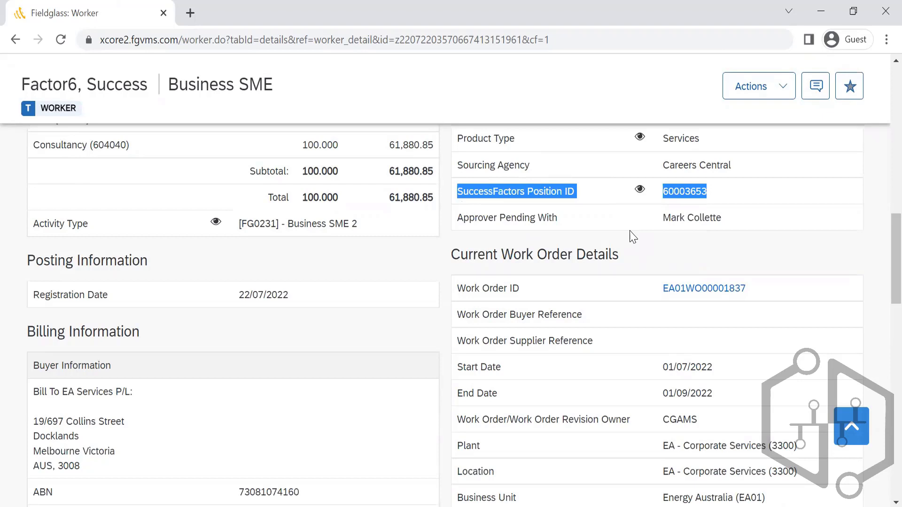
Check the visibility hints beside the Product Type and Document Type fields in Worker Details
mouse_move(647, 205)
scroll(881, 254, "up", 3)
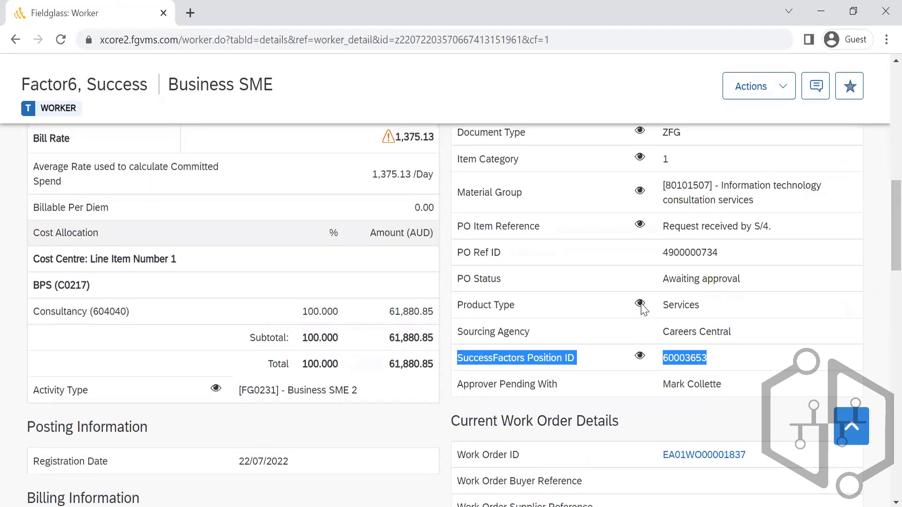
mouse_move(642, 306)
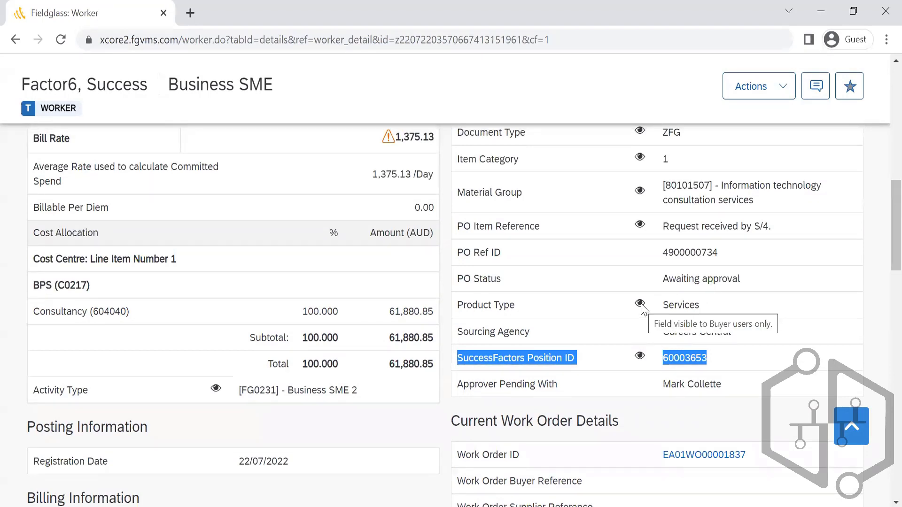
left_click(642, 307)
scroll(883, 189, "up", 3)
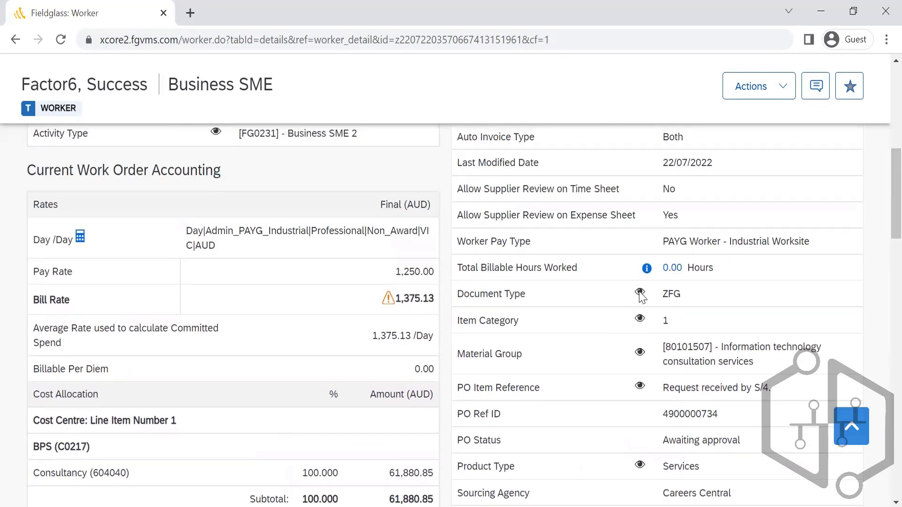
mouse_move(642, 296)
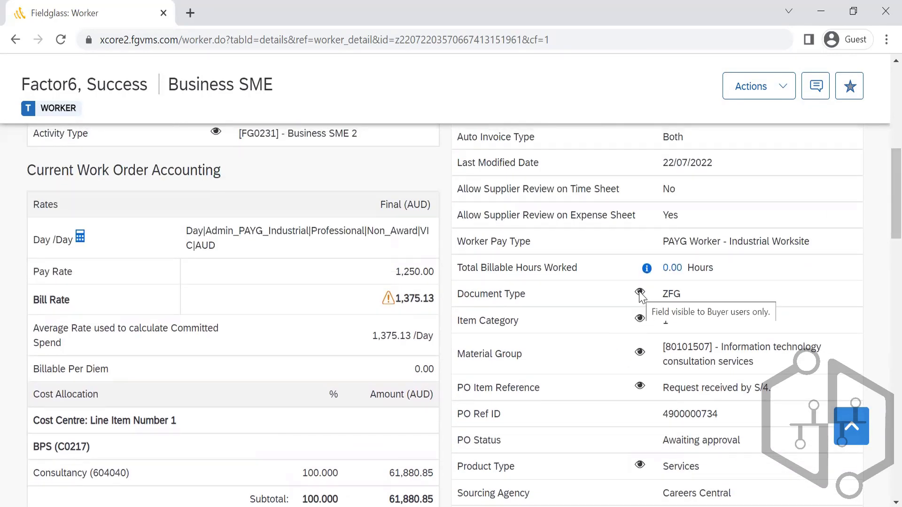
Look through the custom fields listed under Worker Details and Current Work Order Details on the worker record
scroll(882, 173, "up", 1)
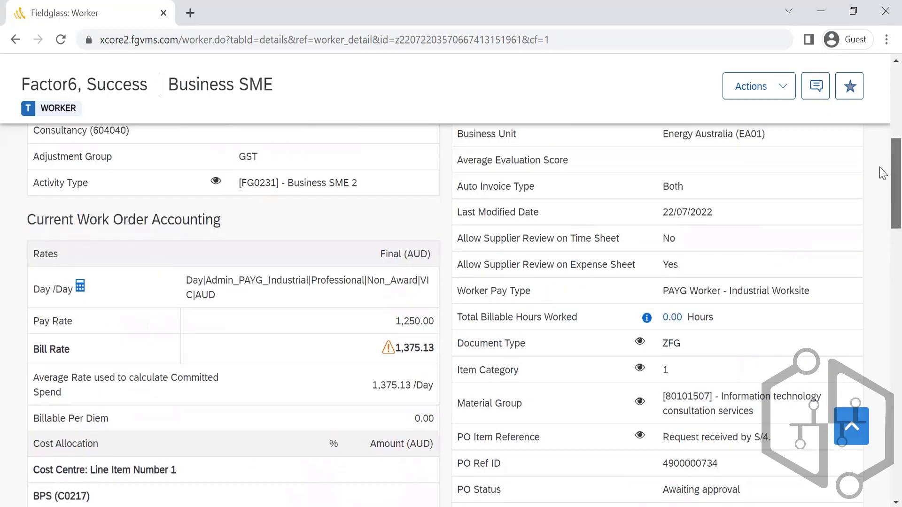
scroll(882, 173, "up", 7)
scroll(880, 216, "down", 16)
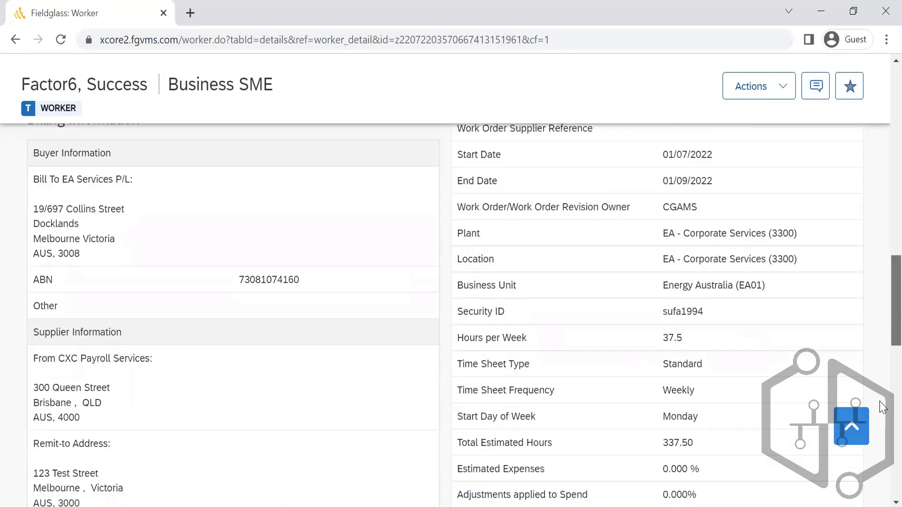
scroll(879, 401, "down", 6)
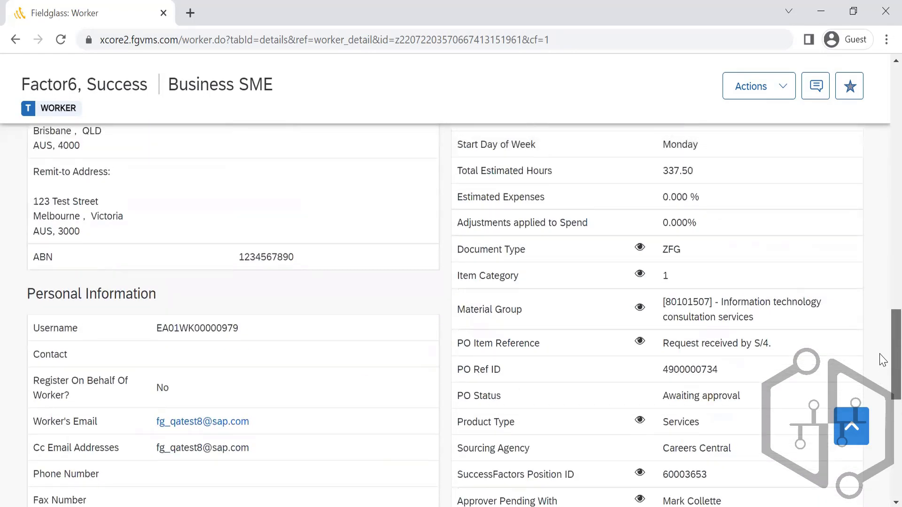
scroll(882, 360, "up", 17)
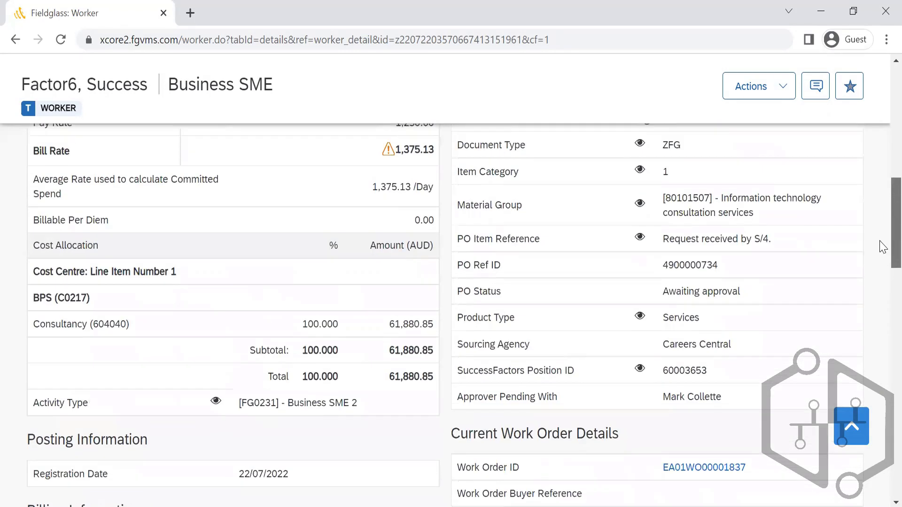
mouse_move(638, 317)
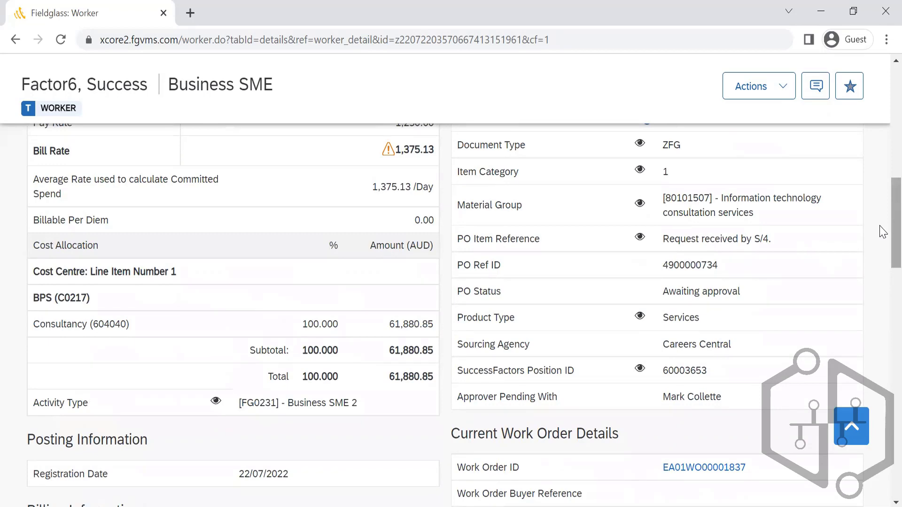
Copy the SuccessFactors Position ID field label from Worker Details
scroll(882, 231, "down", 3)
mouse_move(581, 236)
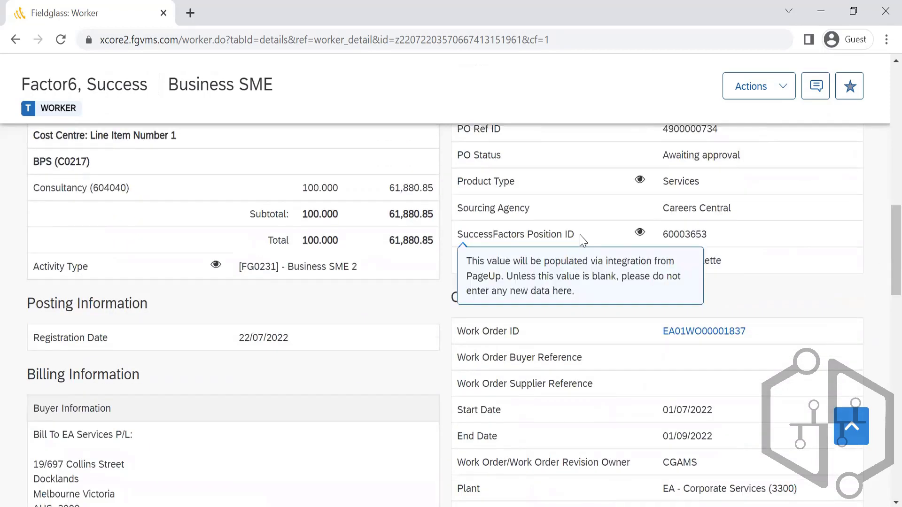
left_click_drag(581, 236, 458, 241)
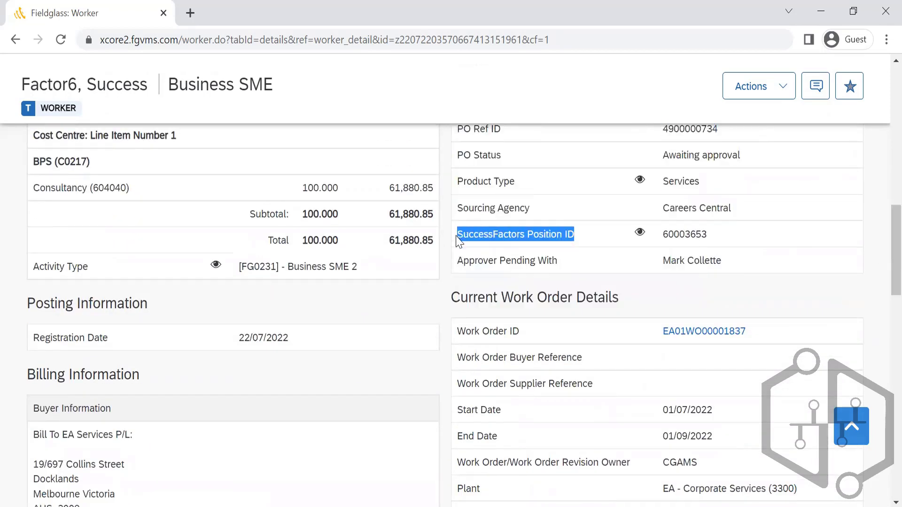
Leave the worker record and open the Custom Field List from the Admin Configuration
scroll(880, 182, "up", 14)
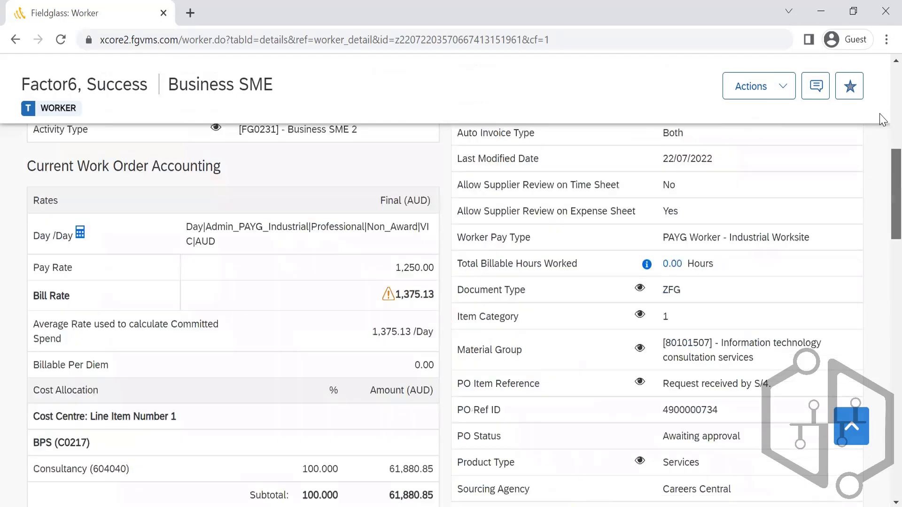
scroll(883, 135, "up", 5)
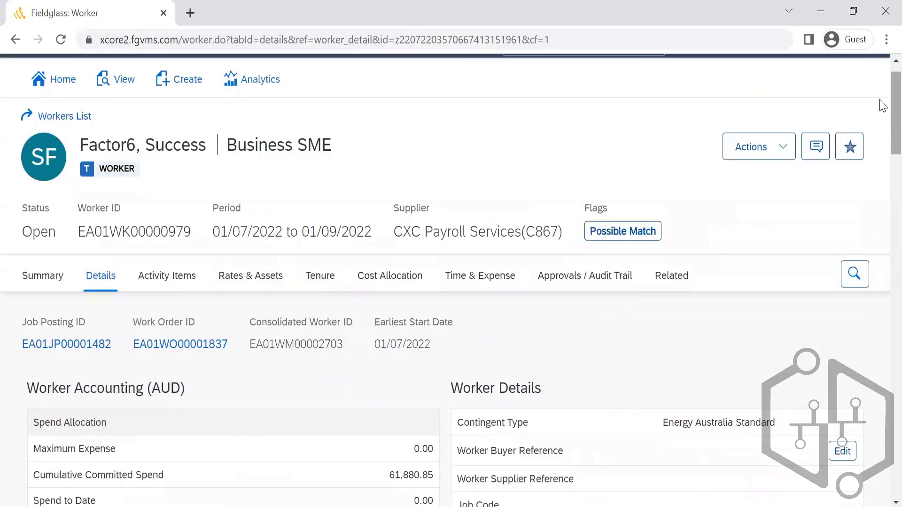
left_click(59, 81)
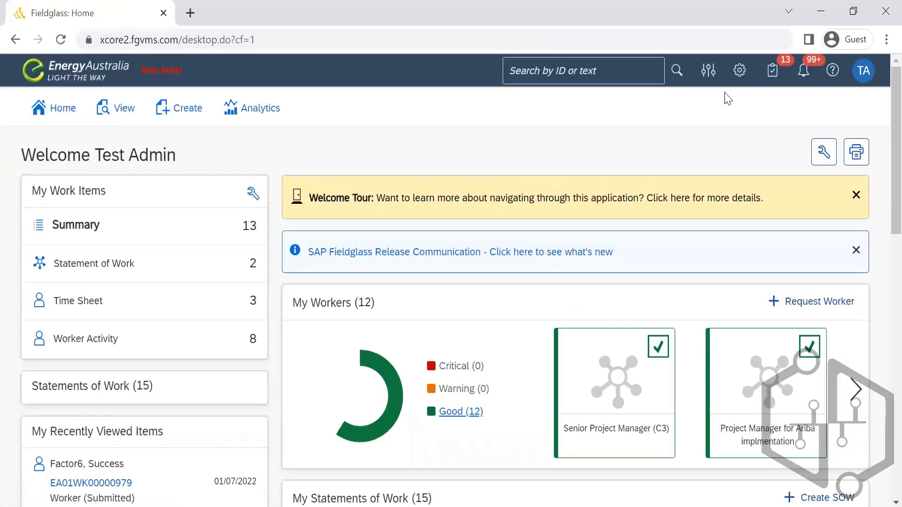
left_click(740, 72)
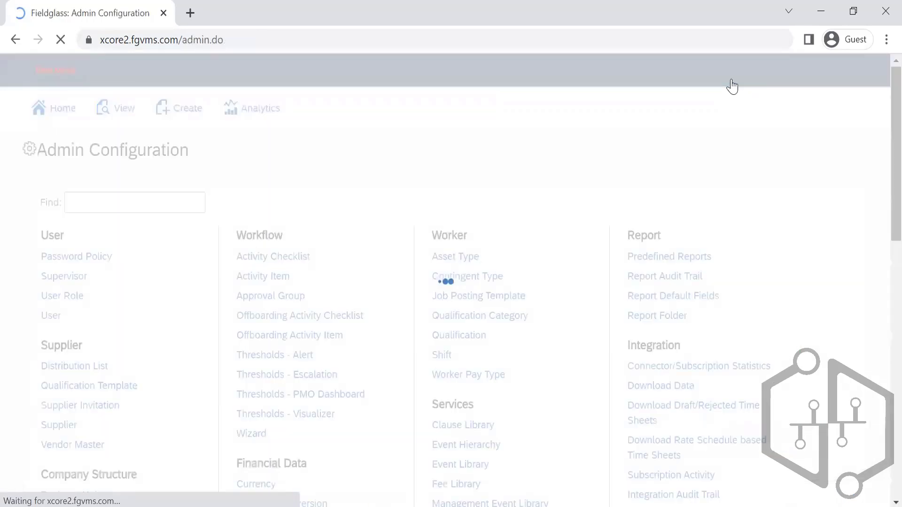
scroll(882, 367, "down", 8)
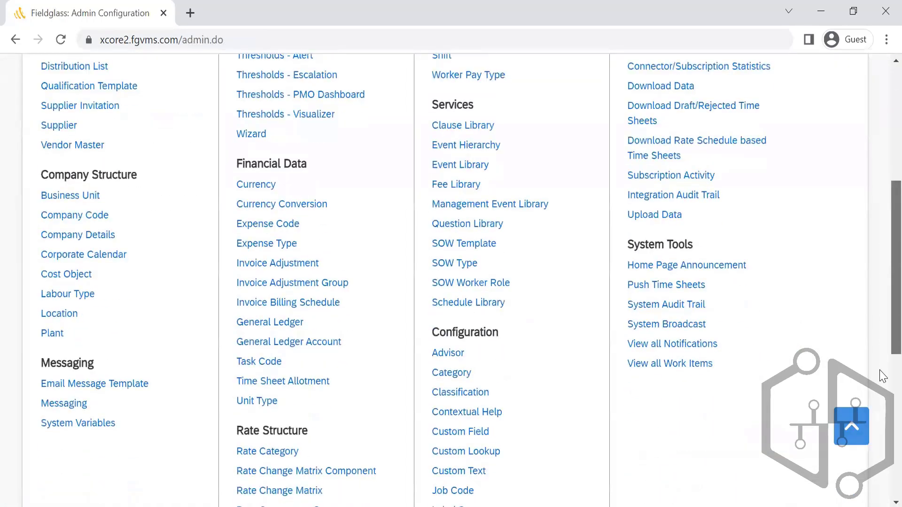
scroll(506, 262, "down", 3)
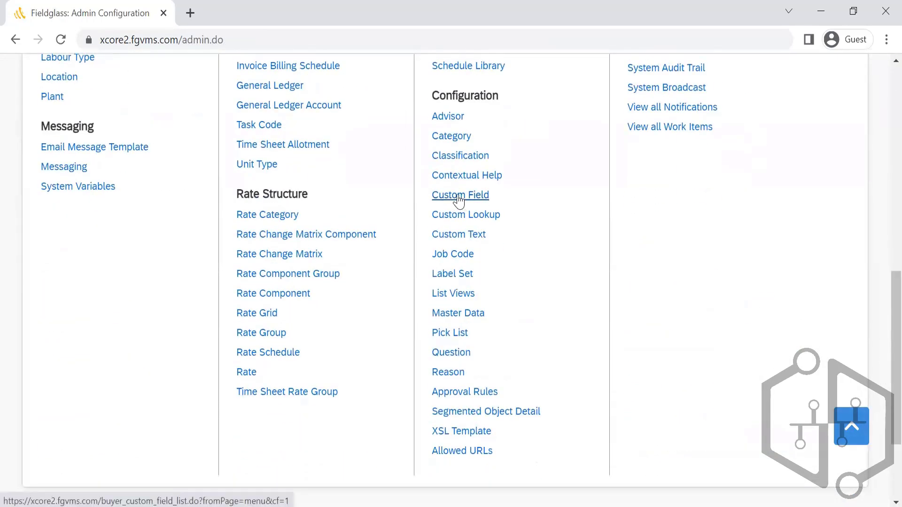
left_click(460, 195)
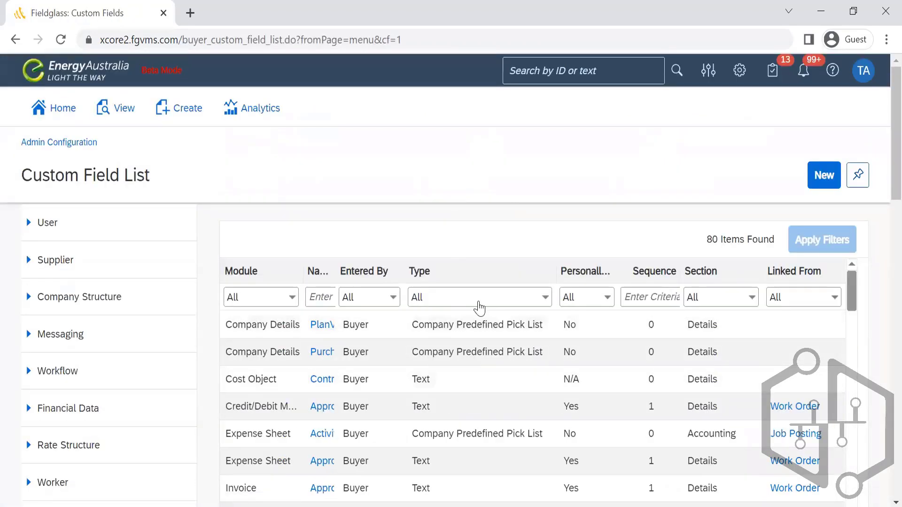
Filter the custom fields by the name SuccessFactors Position ID, widen the Name column and open the Worker module's entry
left_click(322, 303)
key("ctrl+v")
key("Return")
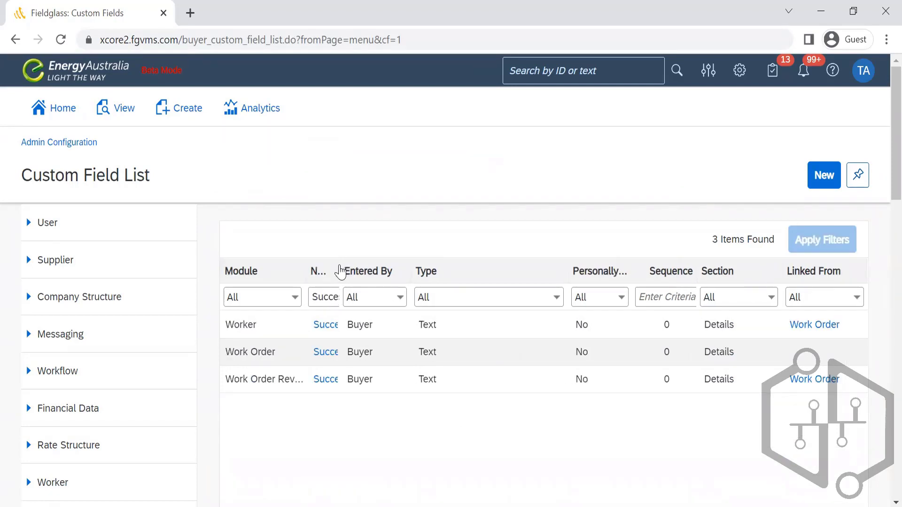
left_click_drag(337, 263, 433, 272)
left_click(370, 325)
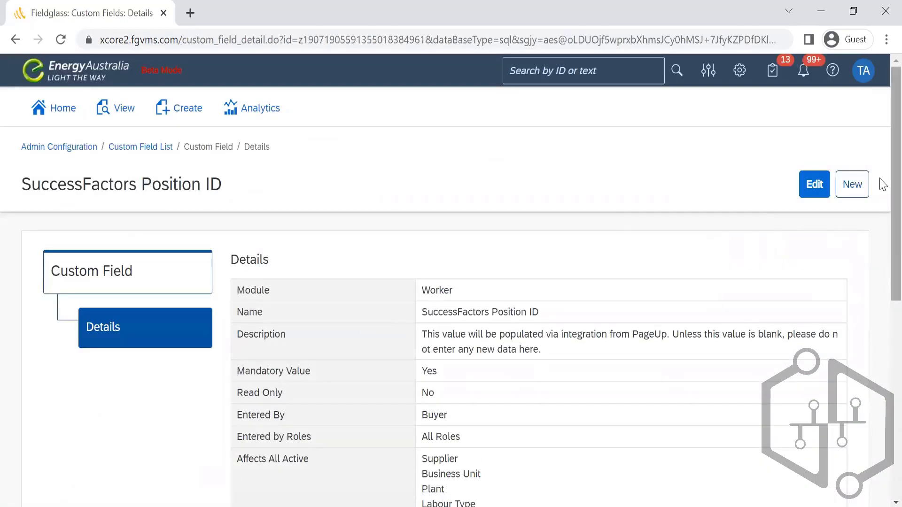
Examine the custom field's Description, Mandatory Value and Read Only settings, highlighting each value
scroll(883, 184, "down", 3)
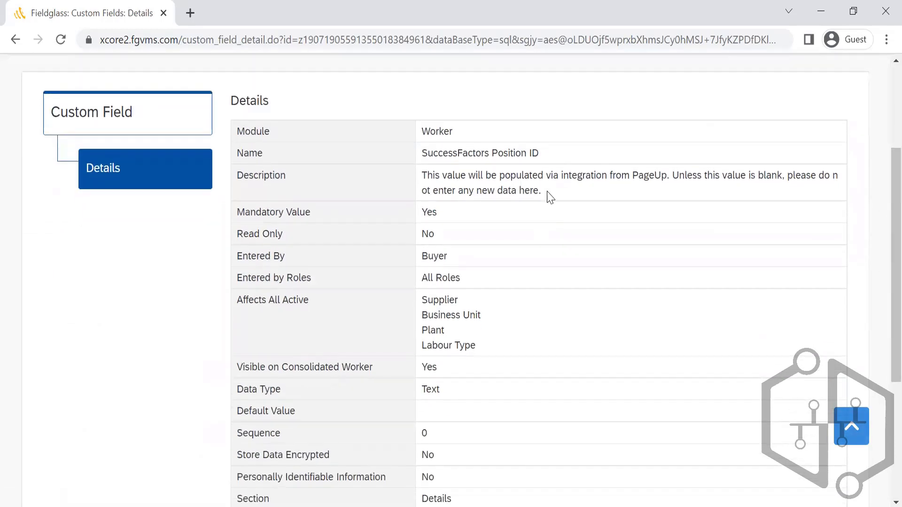
left_click_drag(548, 193, 423, 181)
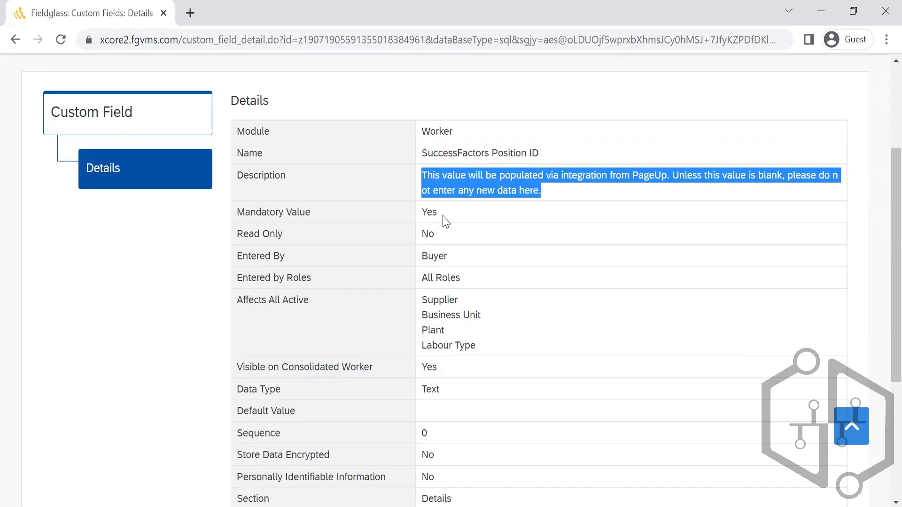
double_click(427, 215)
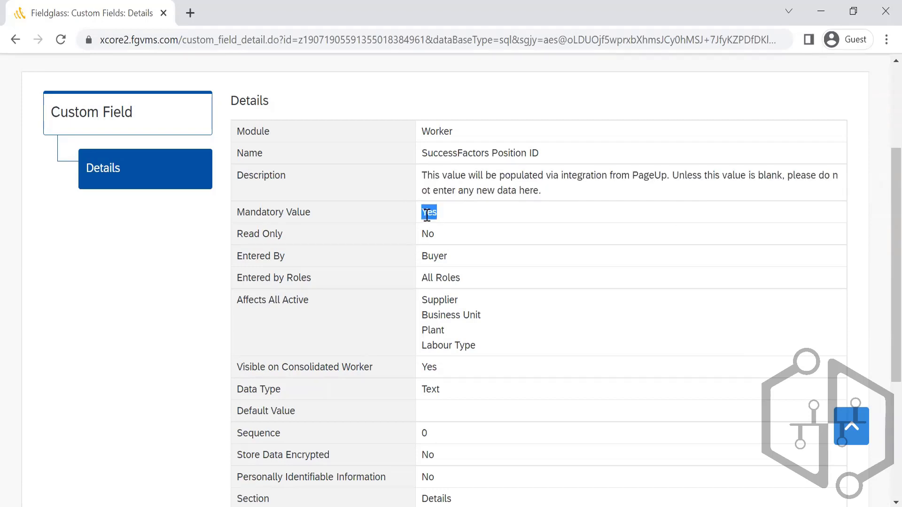
left_click(426, 236)
double_click(426, 235)
left_click(446, 245)
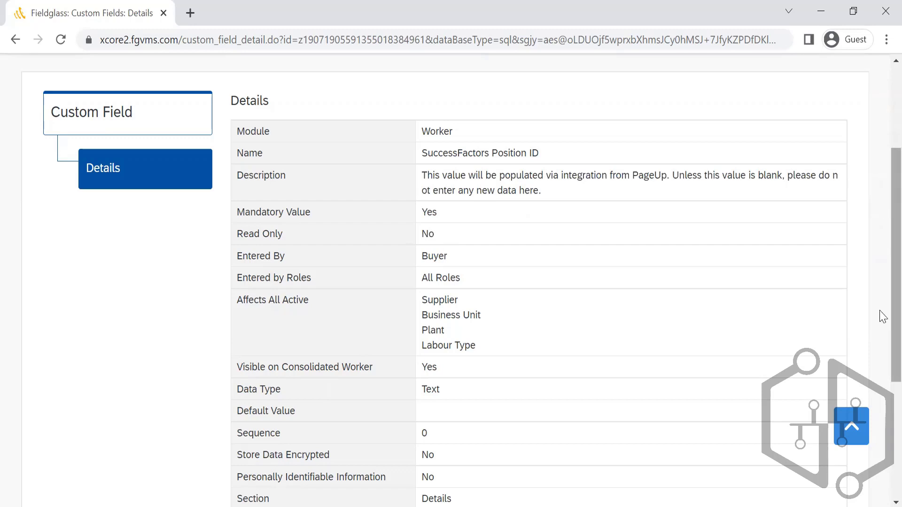
Examine the custom field's Affects All Active and Visible on Consolidated Worker settings, highlighting their values
scroll(880, 329, "down", 5)
scroll(881, 301, "up", 2)
scroll(881, 254, "up", 3)
scroll(877, 238, "down", 1)
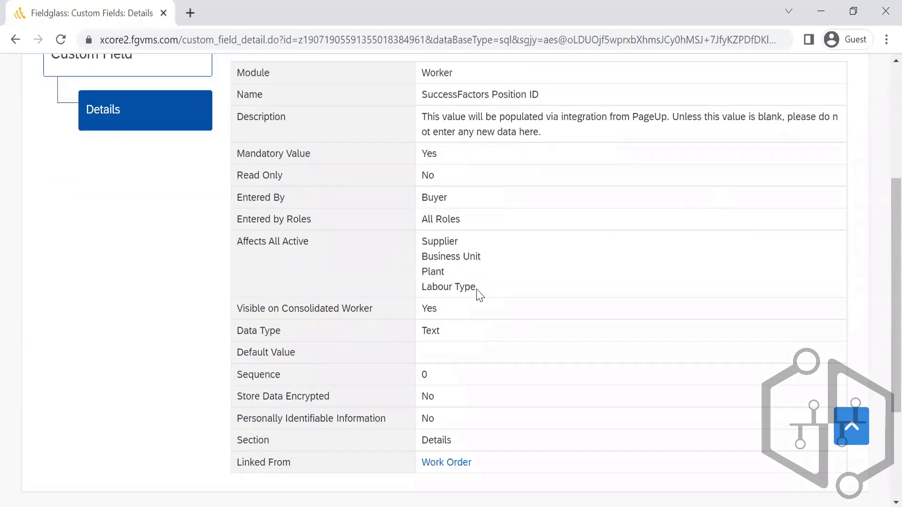
left_click_drag(477, 289, 422, 245)
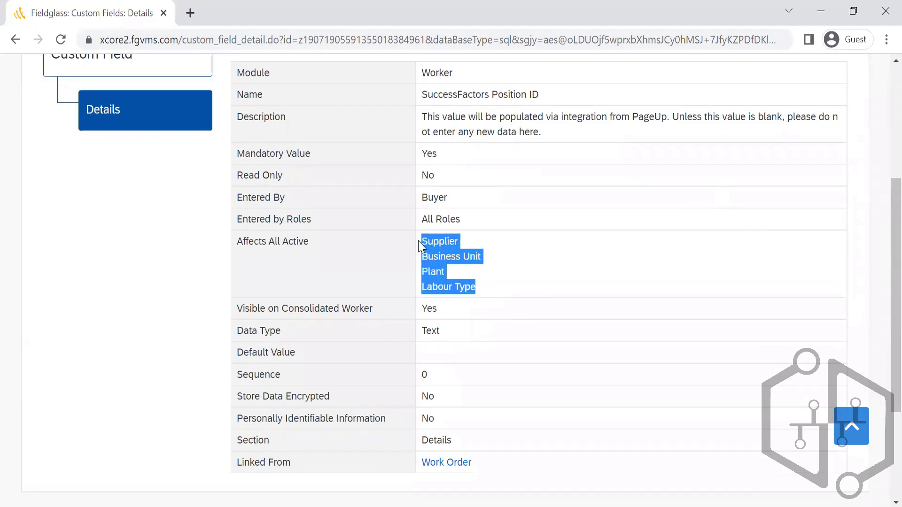
double_click(429, 309)
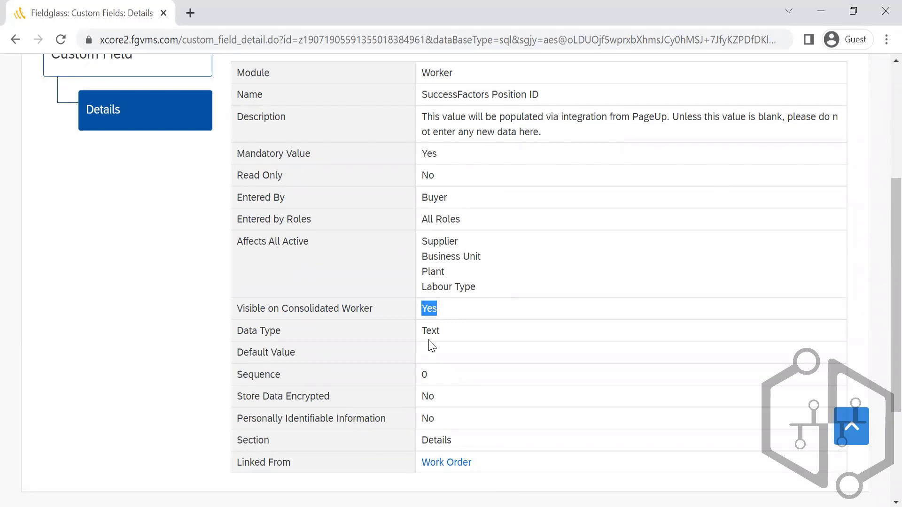
Check the custom field's Module and Linked From settings by highlighting them
scroll(882, 173, "up", 1)
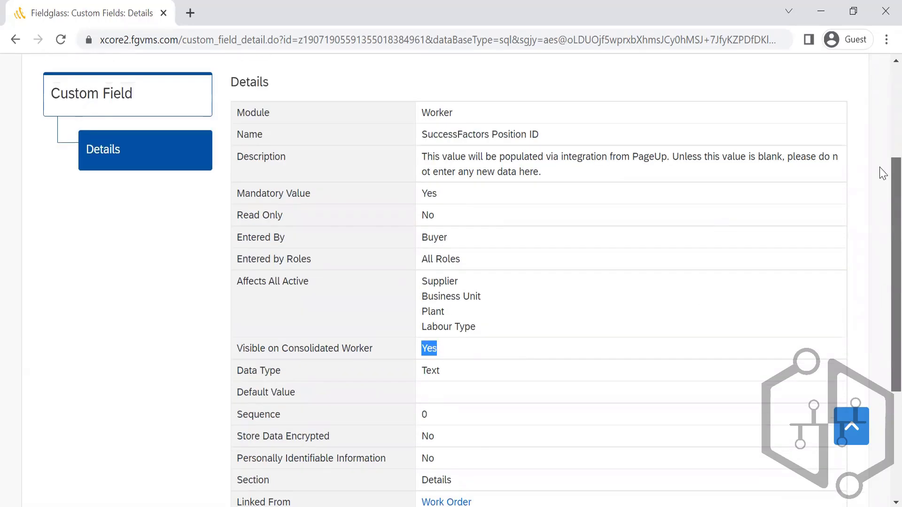
scroll(883, 173, "up", 4)
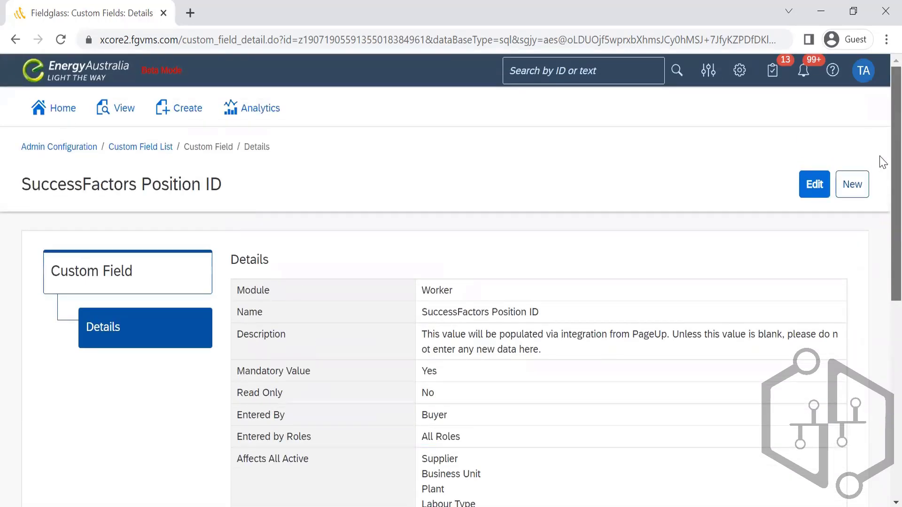
double_click(440, 292)
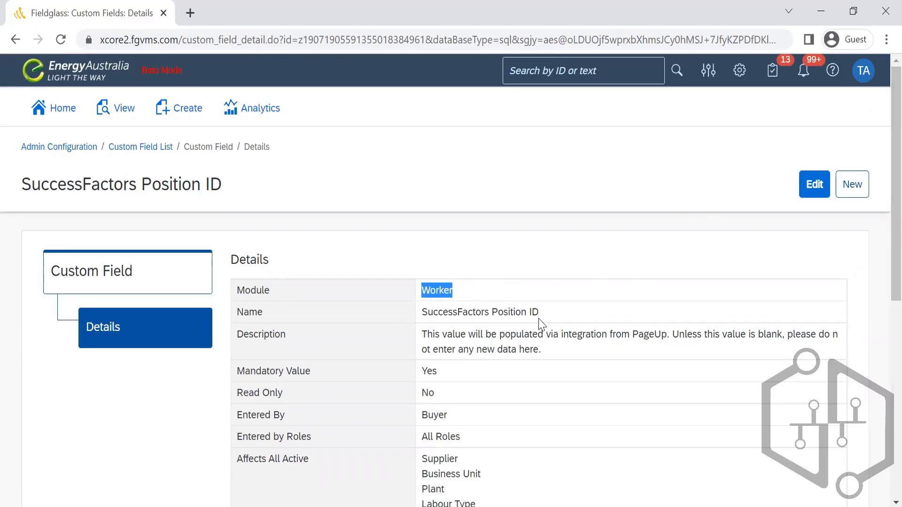
scroll(883, 200, "down", 6)
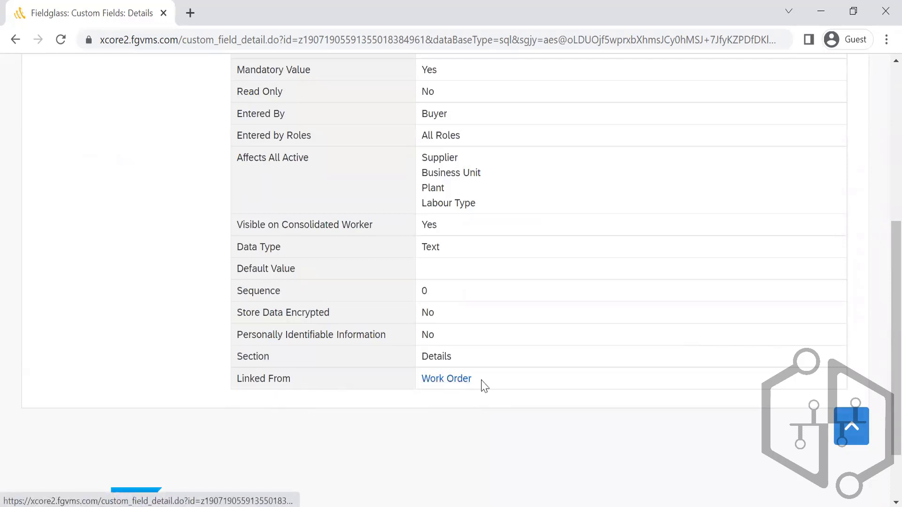
left_click_drag(486, 384, 367, 404)
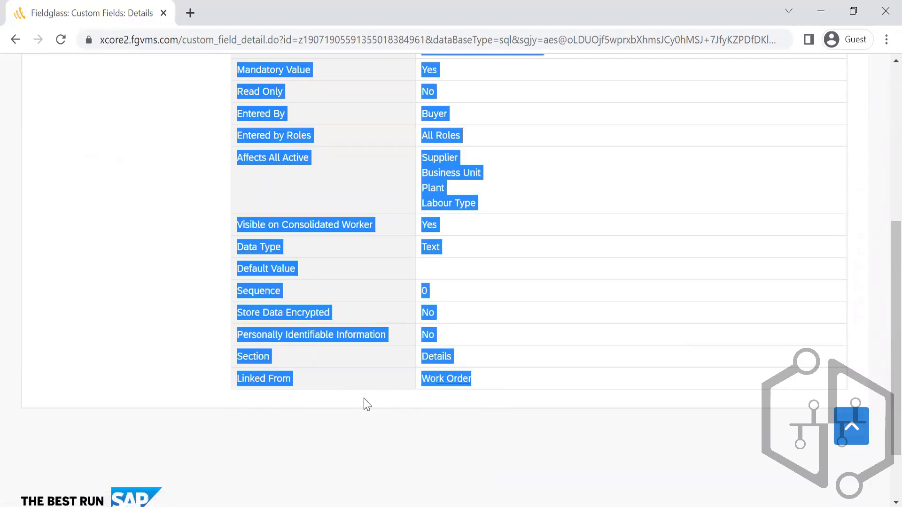
left_click(512, 380)
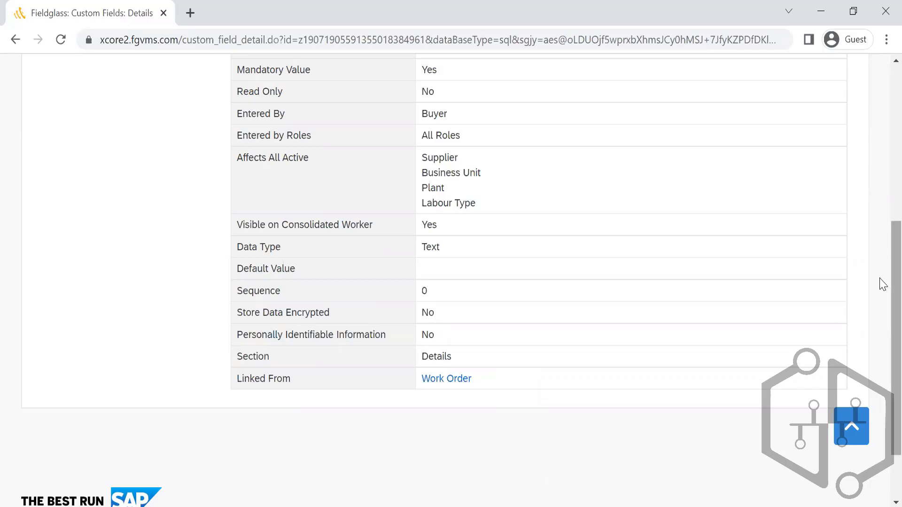
Return to the Workers list and open the second worker listed
left_click_drag(895, 284, 896, 129)
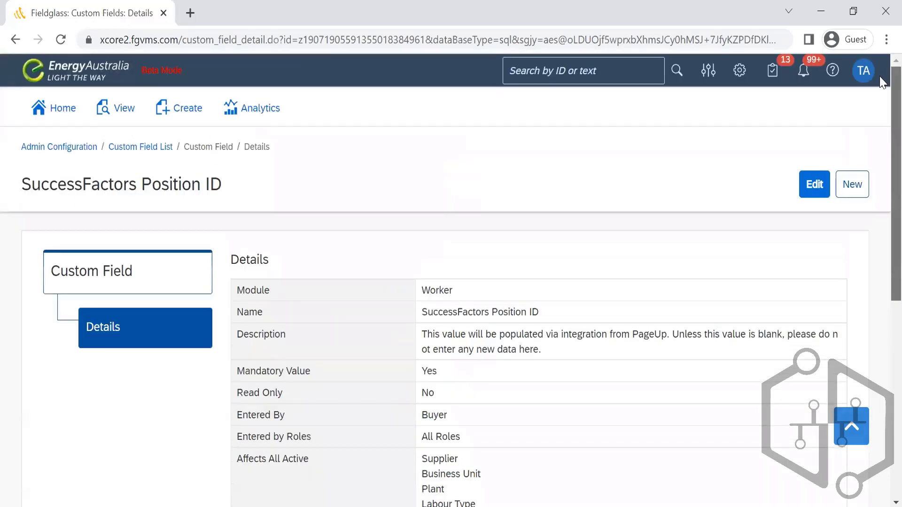
left_click(51, 116)
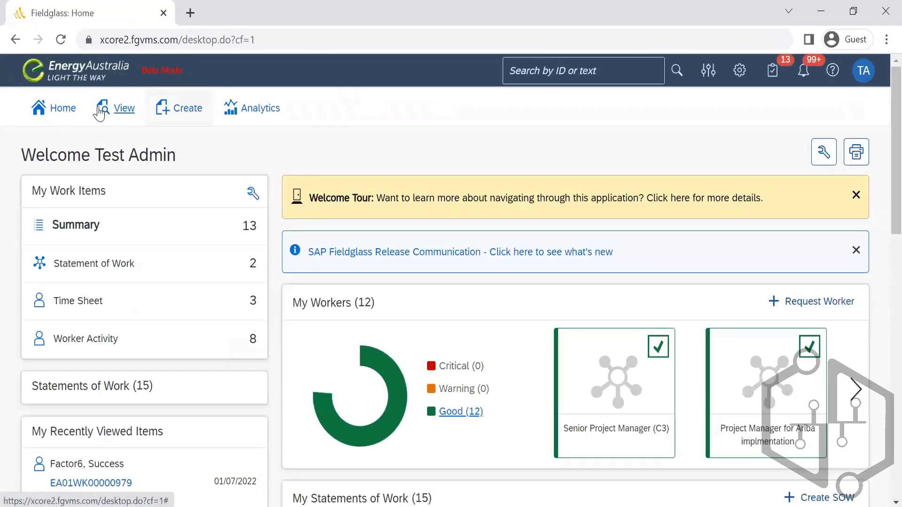
left_click(119, 111)
left_click(465, 178)
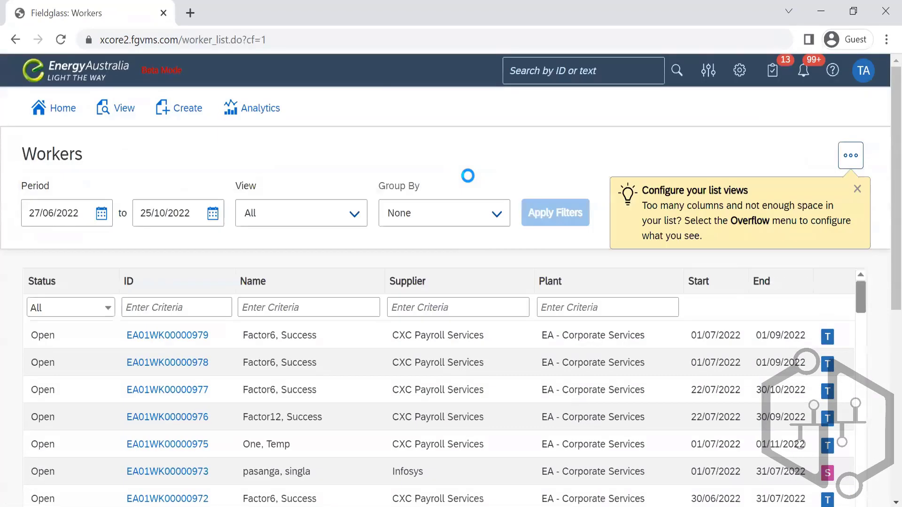
left_click(139, 369)
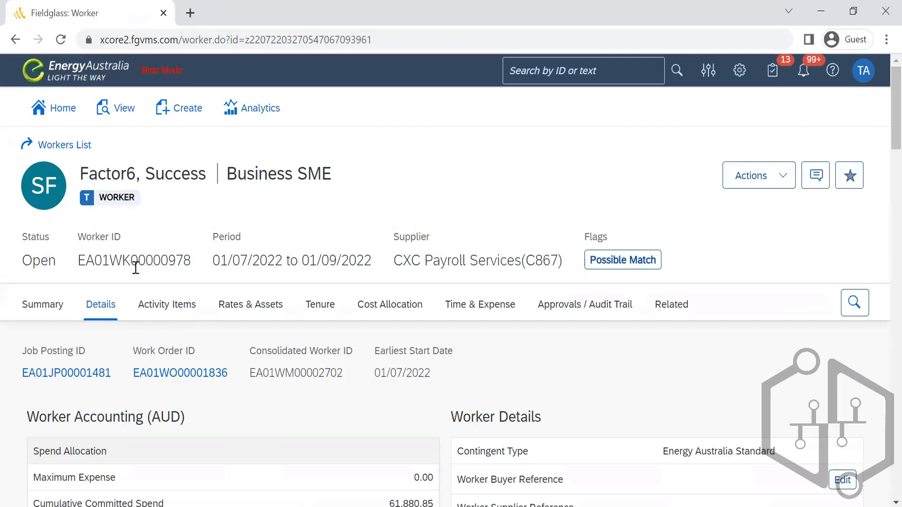
Highlight the Worker ID and look over the custom fields in this worker's Worker Details
double_click(116, 264)
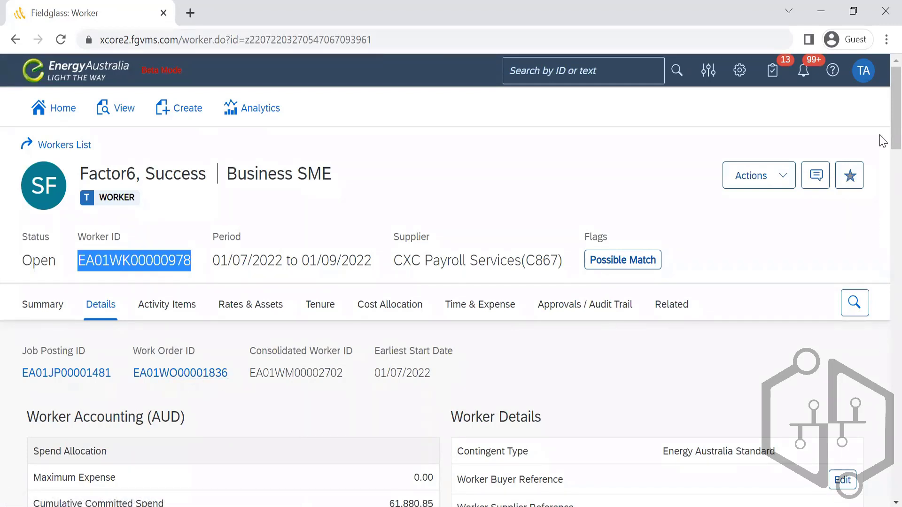
scroll(883, 226, "down", 3)
scroll(882, 226, "down", 7)
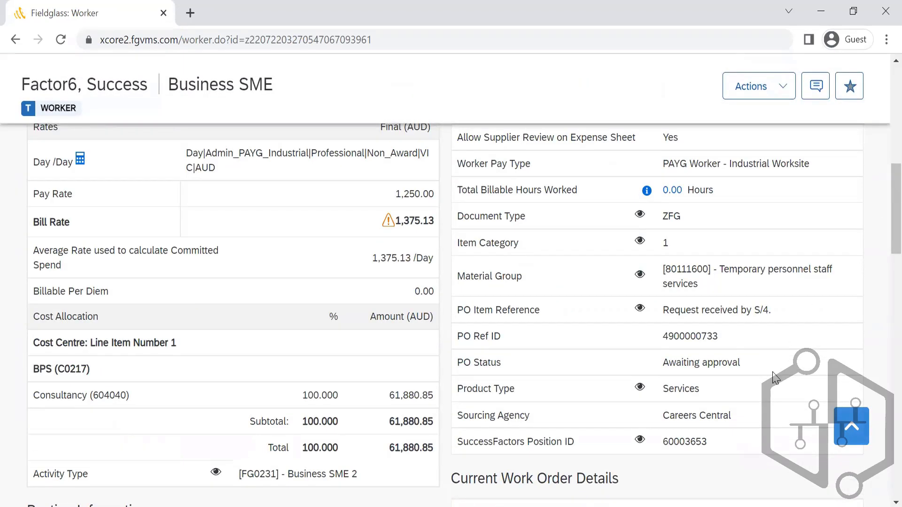
Highlight the SuccessFactors Position ID on the worker record, and open the Details of the linked work order
left_click_drag(715, 444, 461, 444)
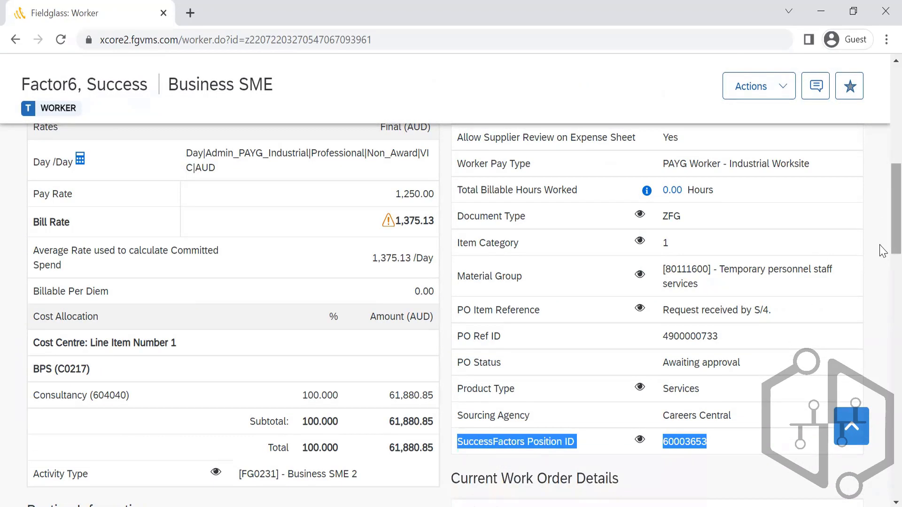
scroll(881, 188, "up", 15)
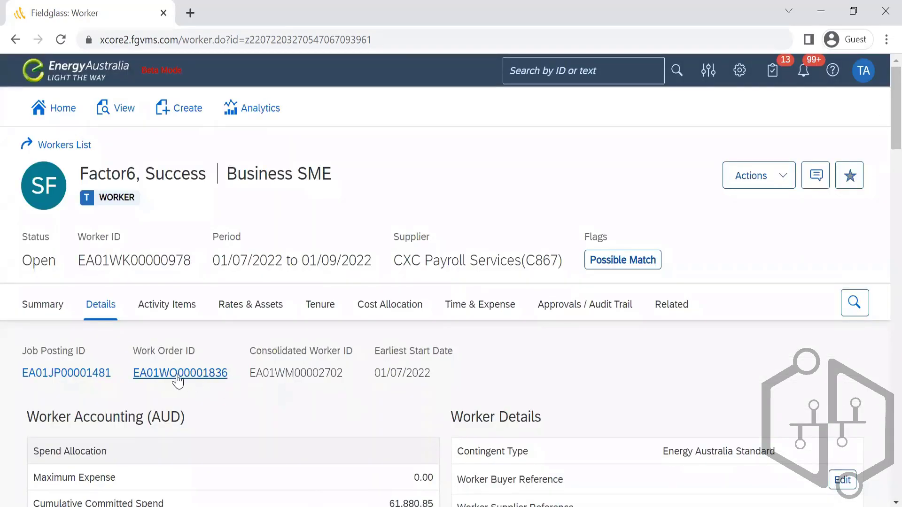
left_click(170, 375)
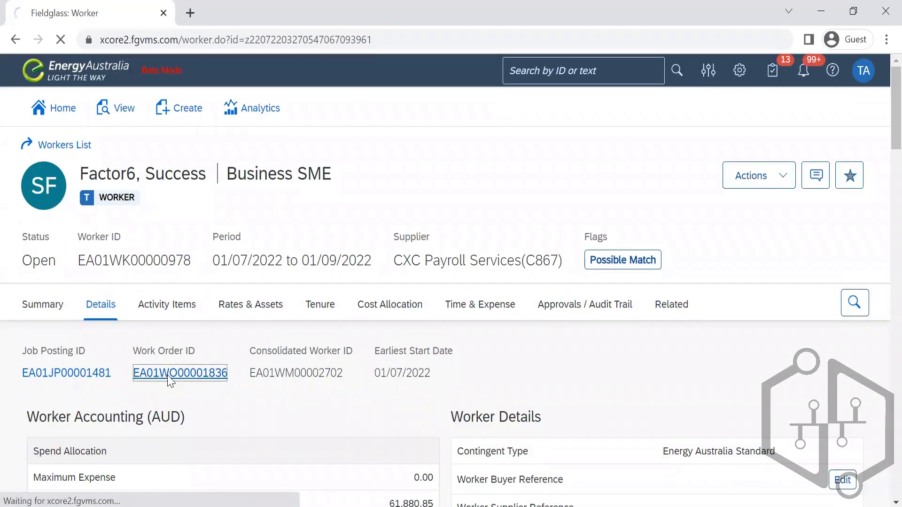
left_click(94, 311)
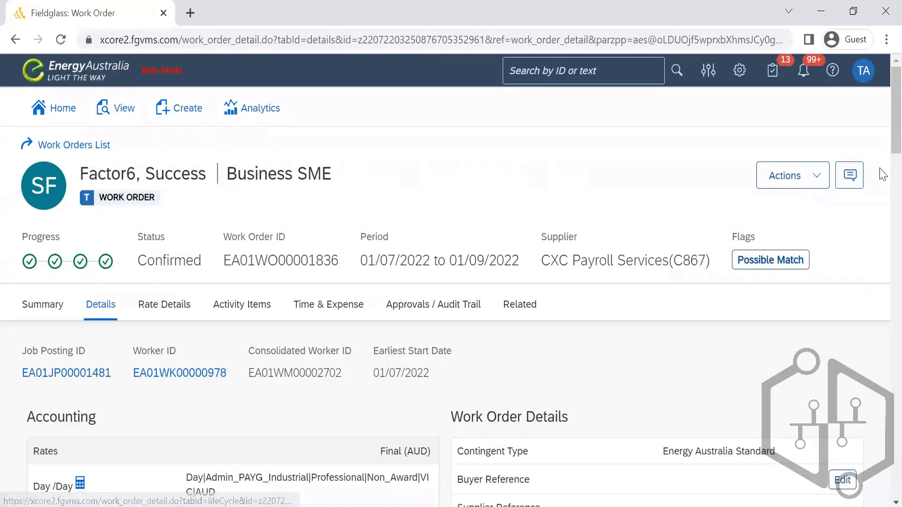
Find the SuccessFactors Position ID in the Work Order Details and highlight its label and value
scroll(884, 122, "down", 10)
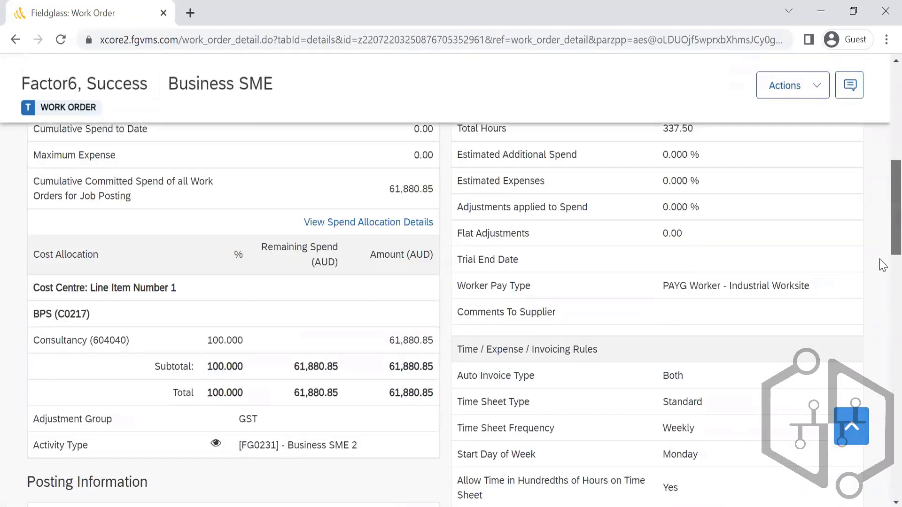
scroll(882, 264, "down", 6)
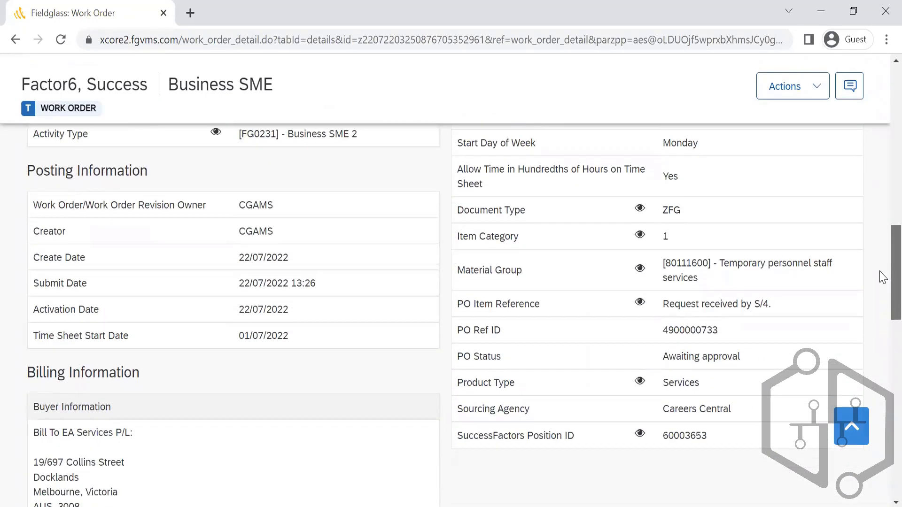
left_click_drag(707, 437, 447, 437)
left_click(709, 439)
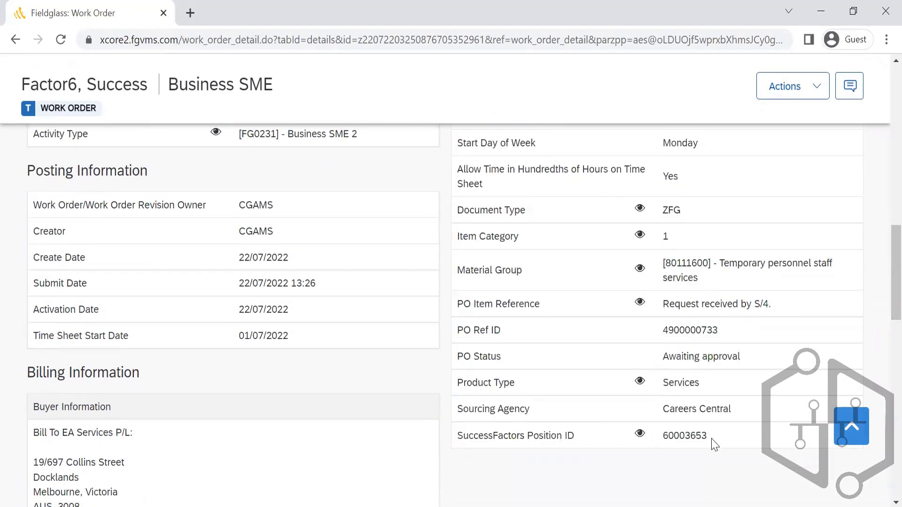
left_click_drag(713, 442, 453, 442)
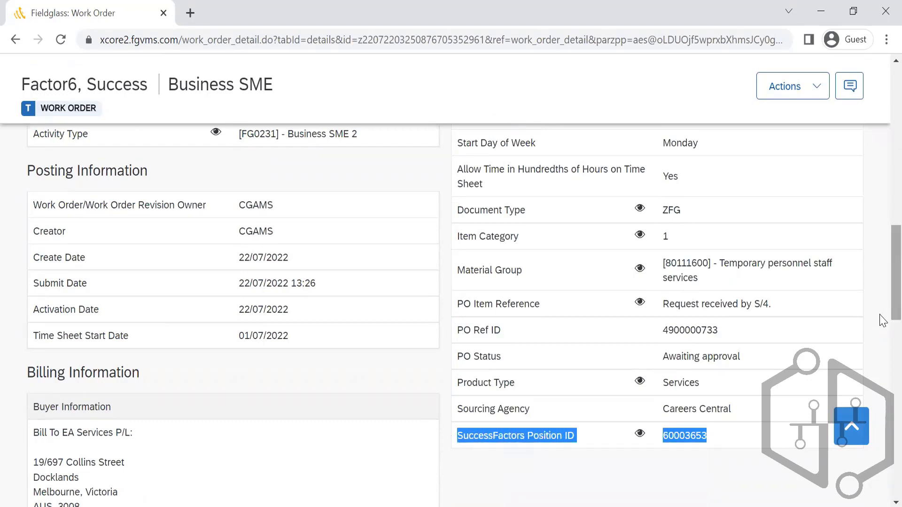
Open the Custom Field list from the Configuration section of Admin Configuration
scroll(284, 165, "up", 15)
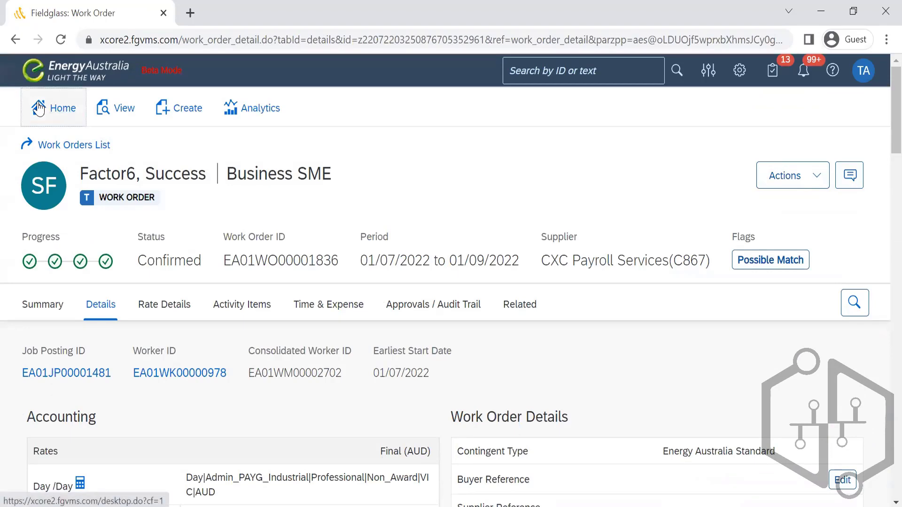
left_click(39, 108)
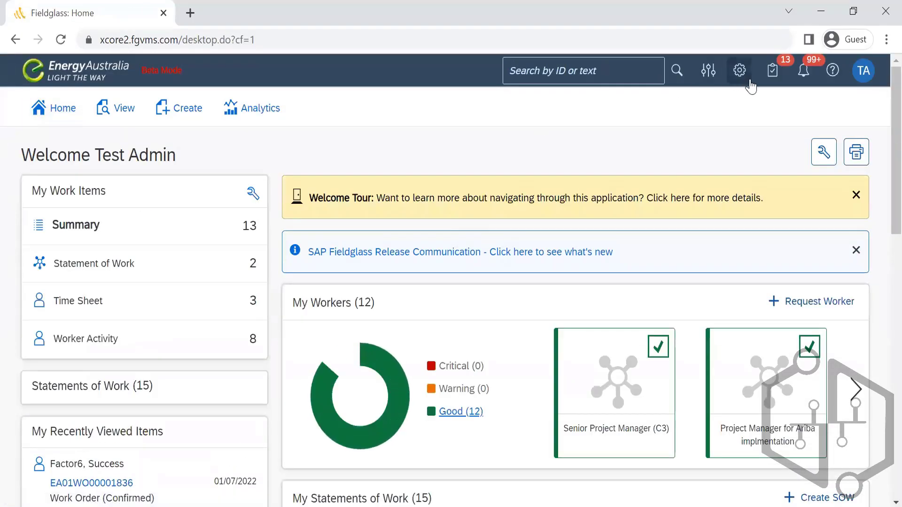
left_click(740, 71)
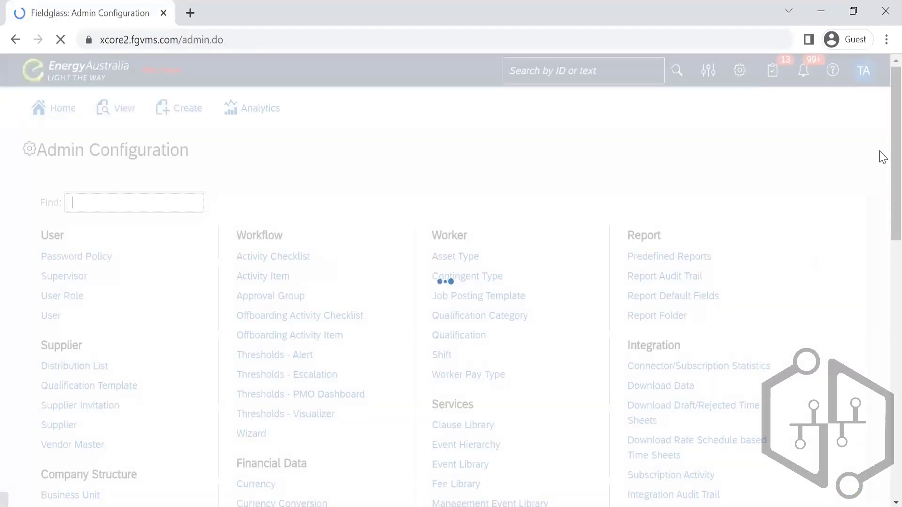
scroll(883, 301, "down", 5)
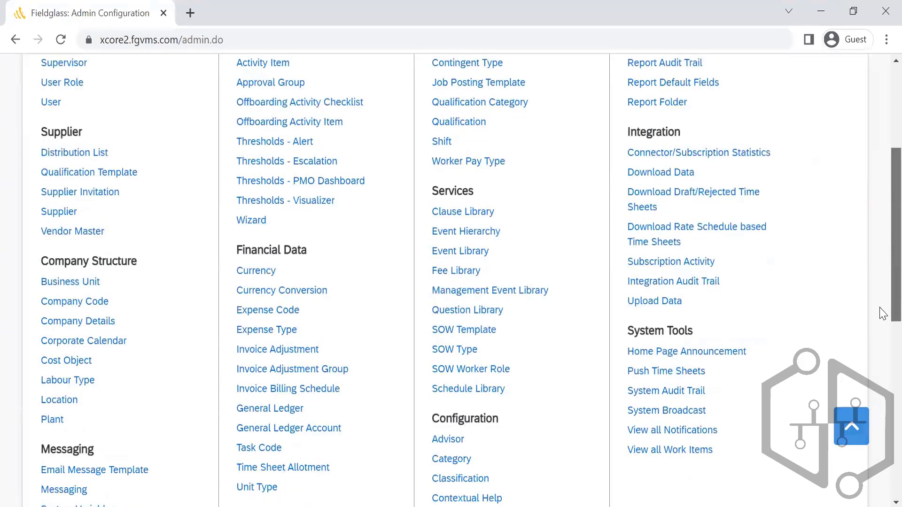
scroll(528, 304, "down", 4)
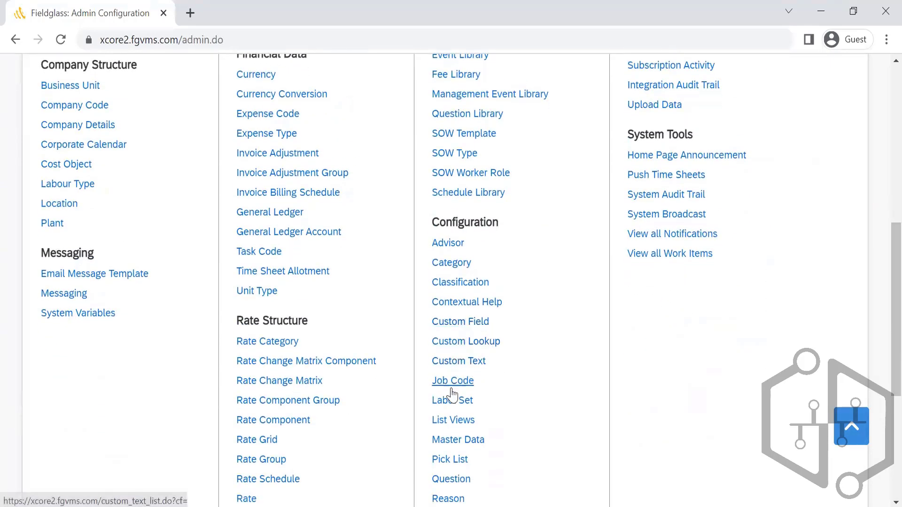
left_click(462, 324)
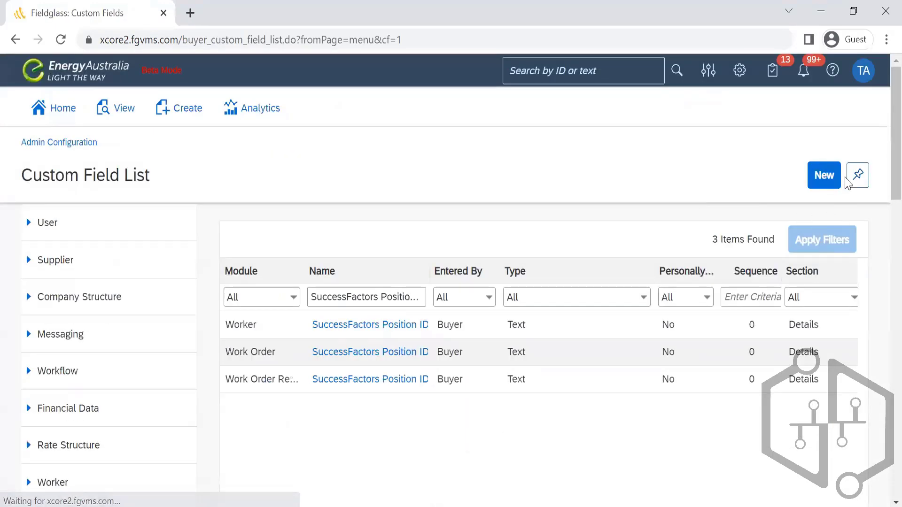
Start a new custom field for the Worker module
left_click(824, 176)
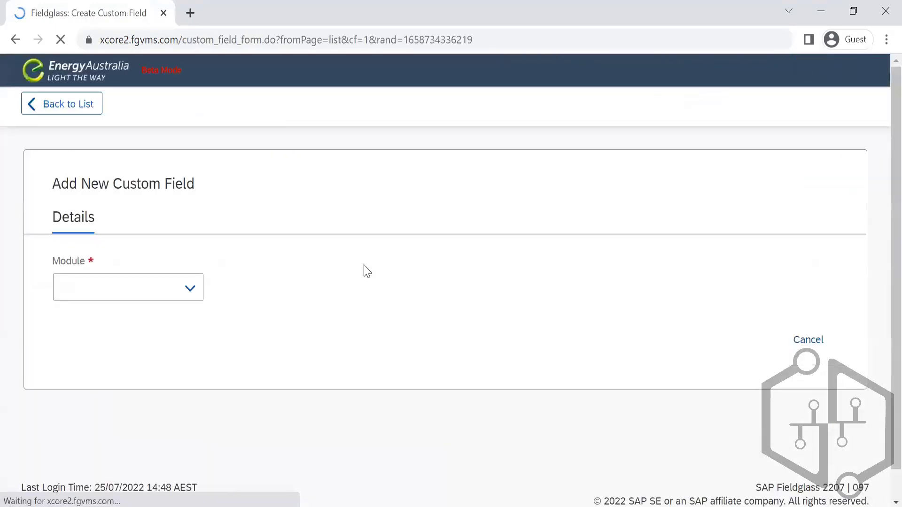
left_click(178, 298)
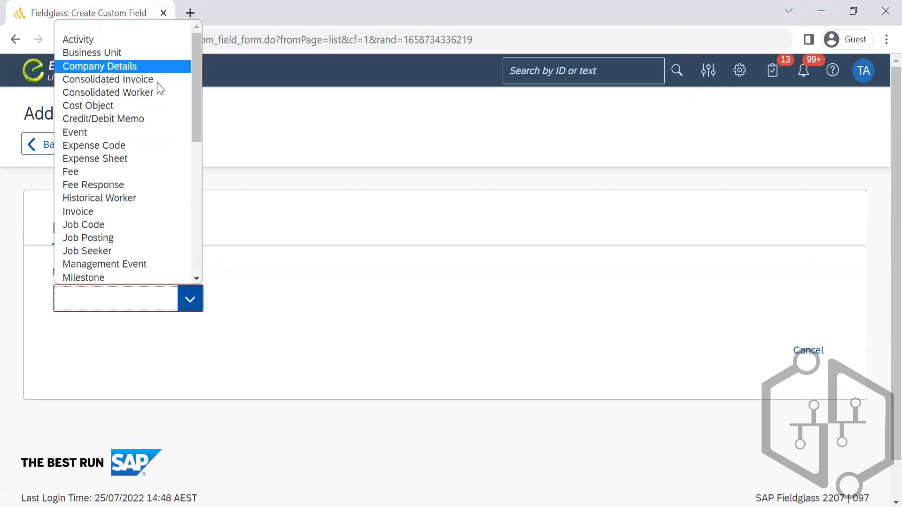
left_click_drag(194, 114, 188, 261)
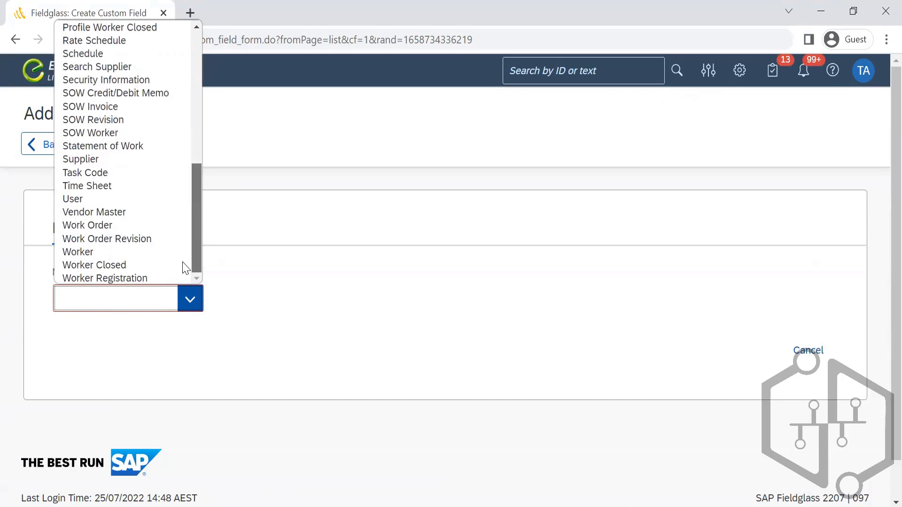
left_click(136, 256)
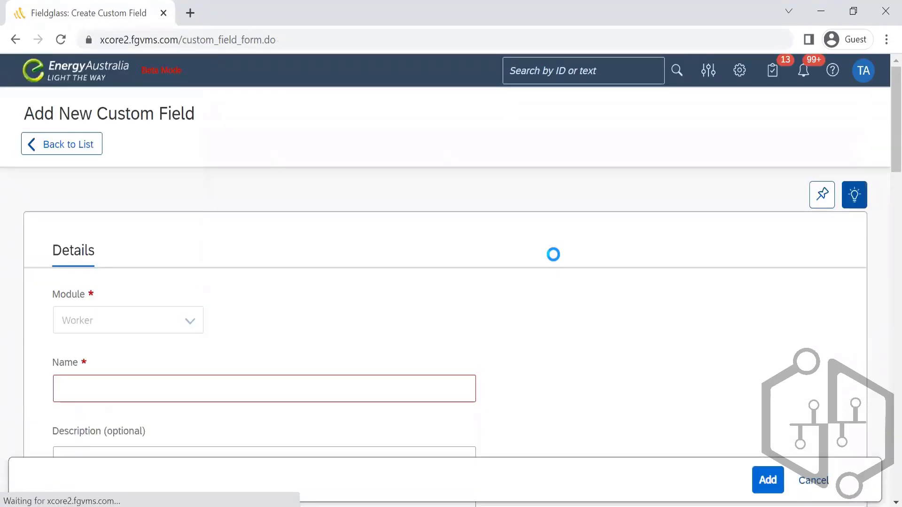
Look over the Name, Description and Data Type fields of the new custom field
scroll(562, 149, "down", 5)
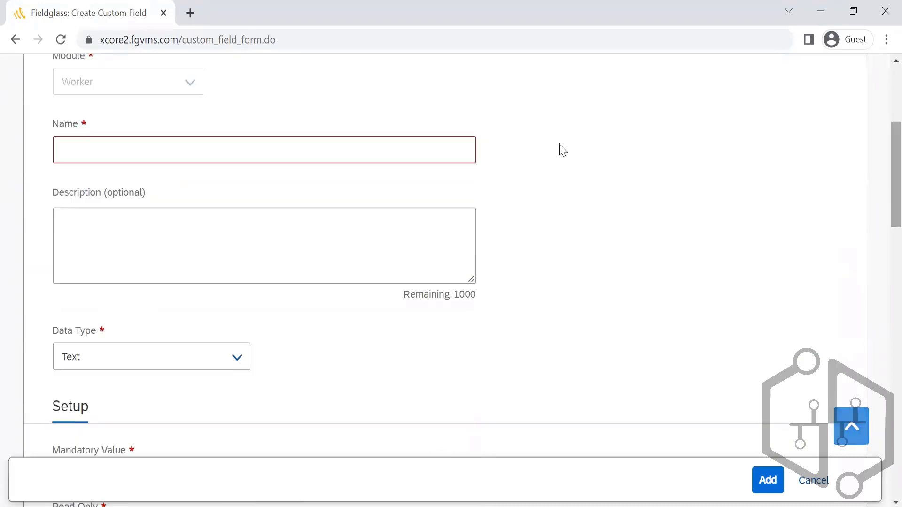
left_click(358, 149)
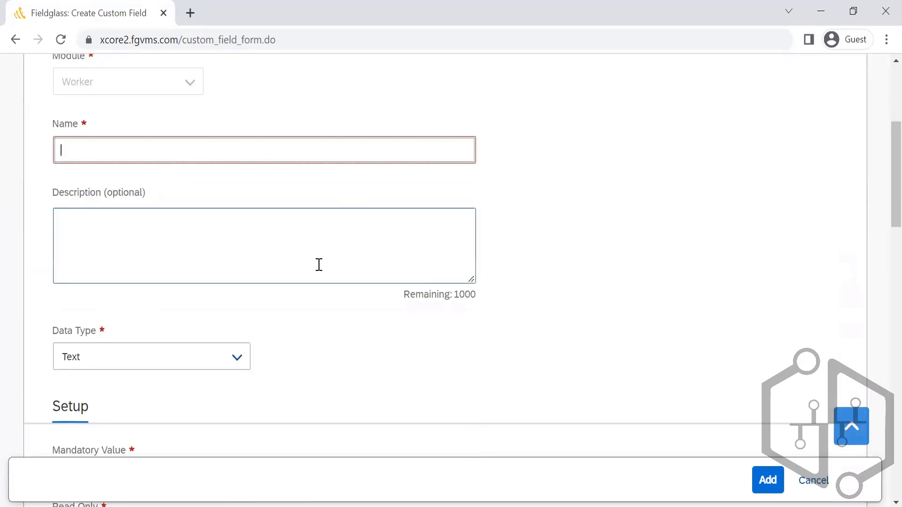
scroll(881, 212, "down", 4)
scroll(412, 104, "up", 1)
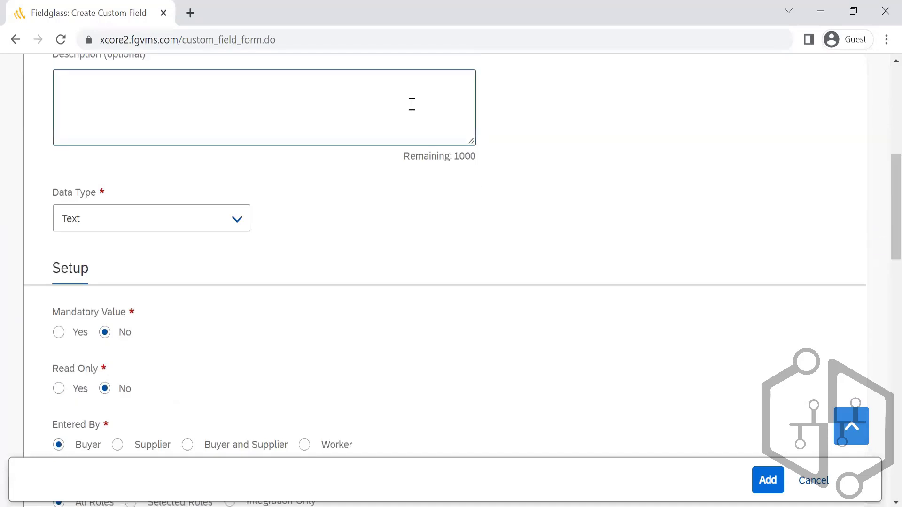
left_click(408, 97)
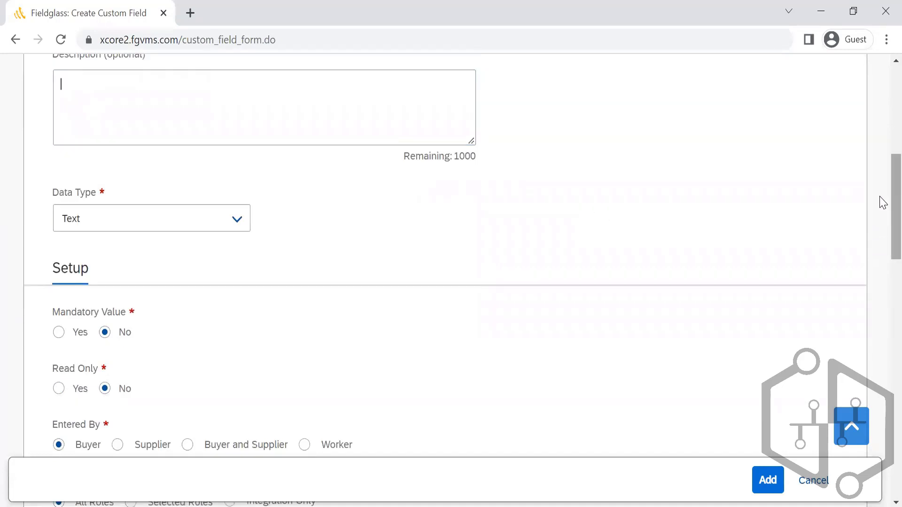
Examine the Mandatory Value, Read Only, Entered By and Entered by Roles options in the custom field's Setup section
scroll(880, 202, "down", 5)
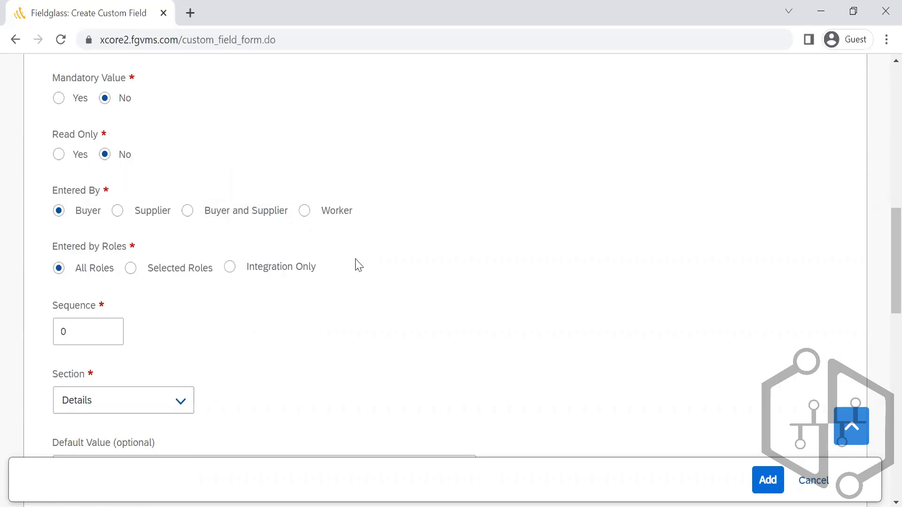
scroll(881, 226, "up", 2)
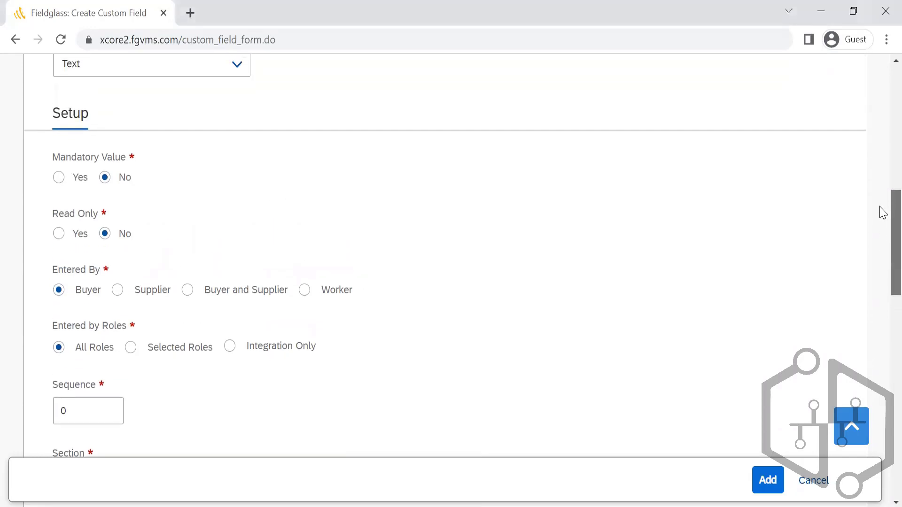
scroll(881, 232, "down", 2)
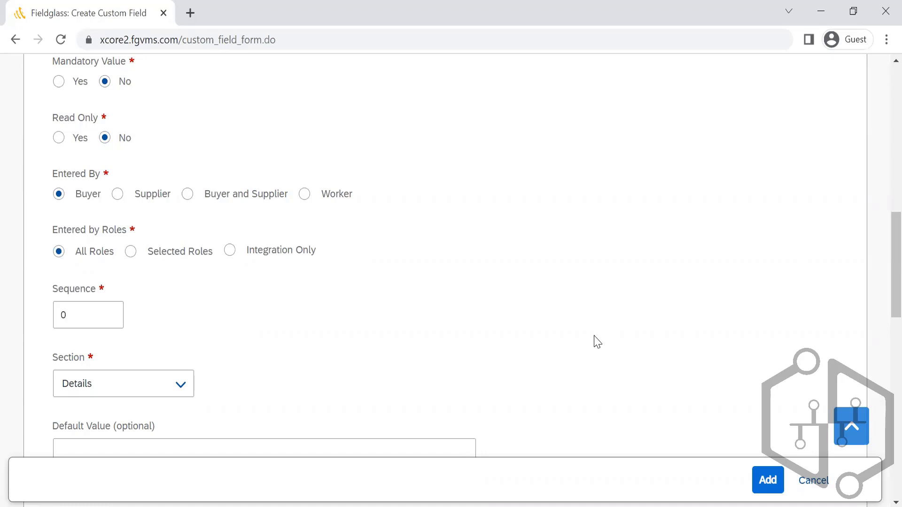
scroll(597, 342, "down", 1)
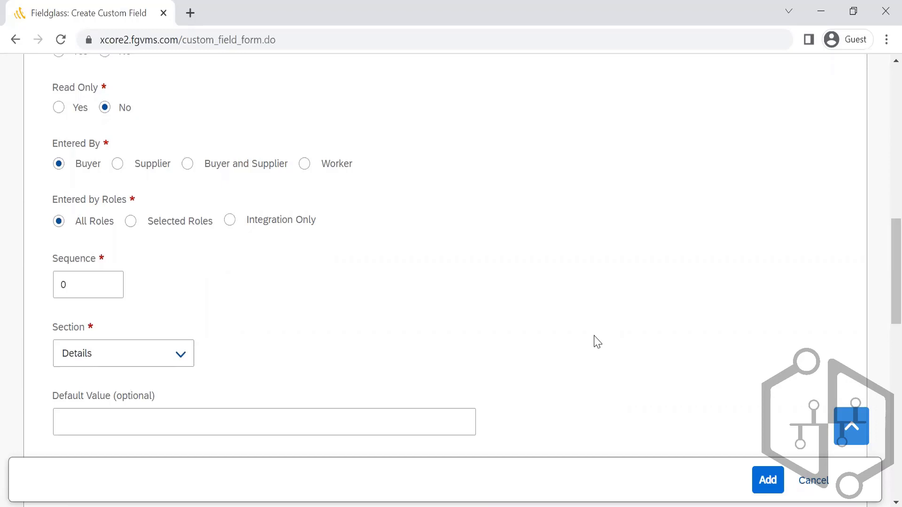
scroll(597, 341, "down", 3)
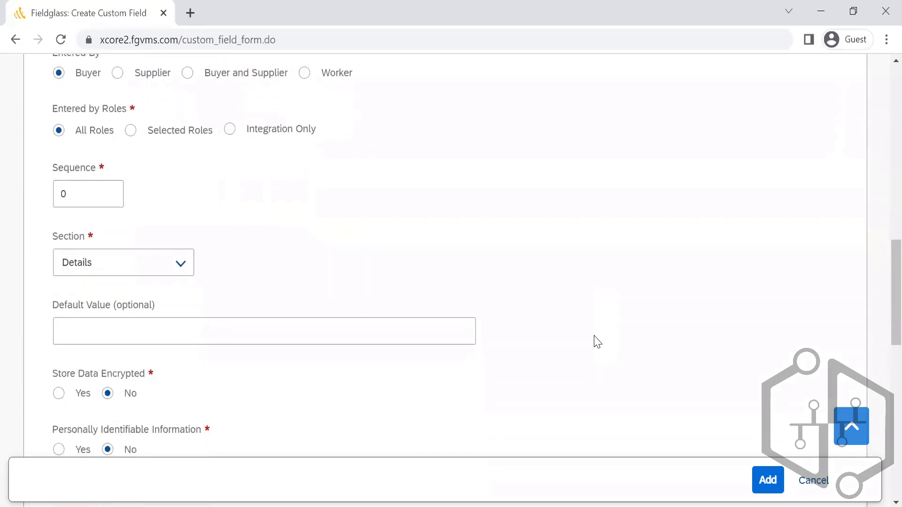
Check the Sequence field and view the available Section choices without changing the selection
left_click(76, 194)
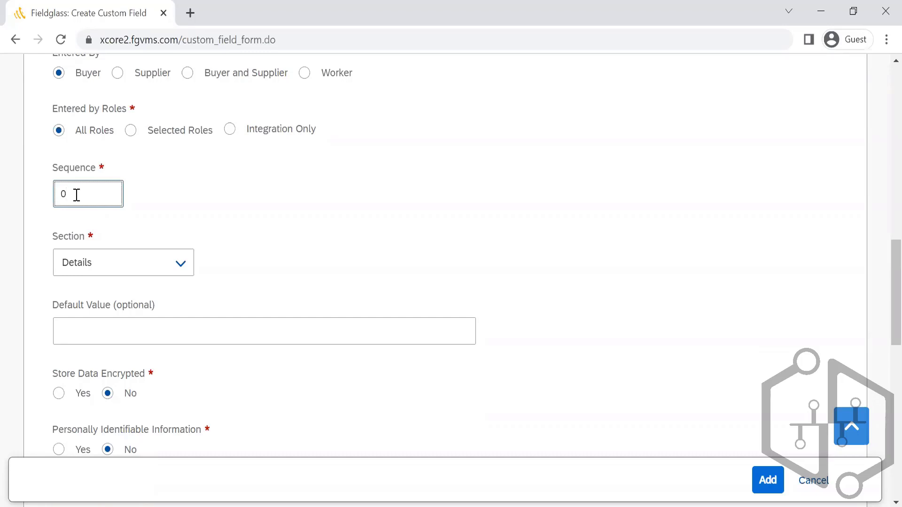
left_click(181, 273)
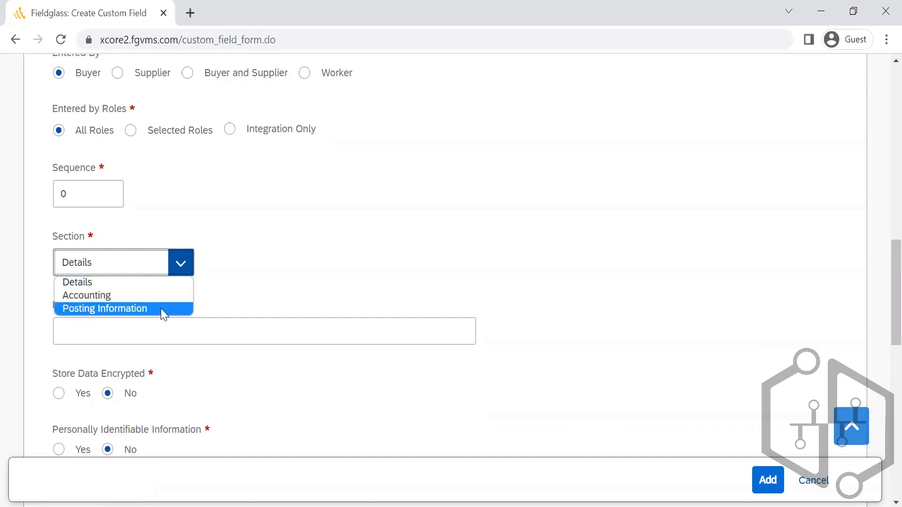
left_click(350, 278)
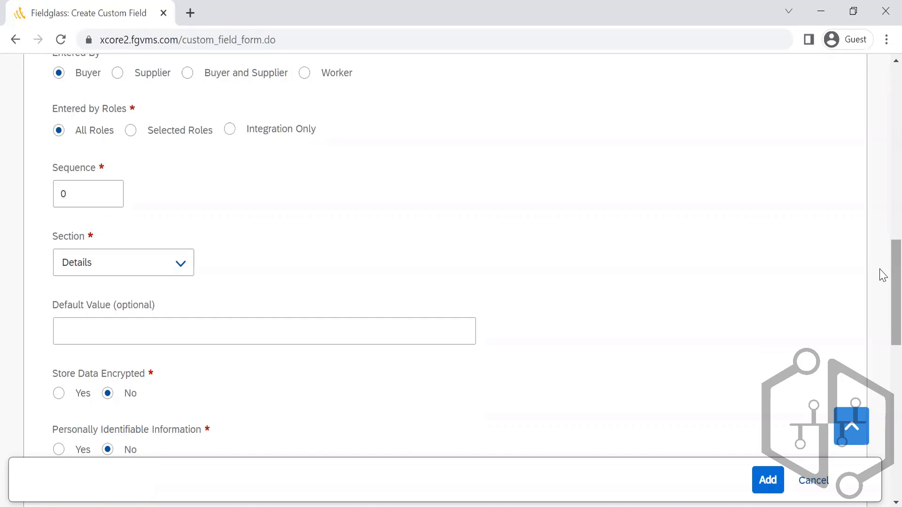
Review the custom field form again, from its Details through the Default Value, Store Data Encrypted and Personally Identifiable Information settings
scroll(882, 291, "down", 2)
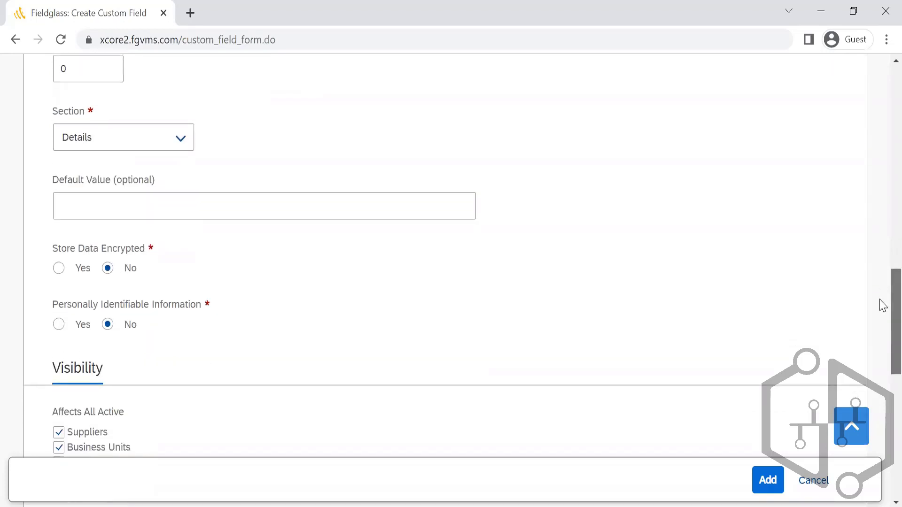
scroll(881, 304, "up", 8)
scroll(881, 133, "down", 3)
scroll(883, 145, "down", 10)
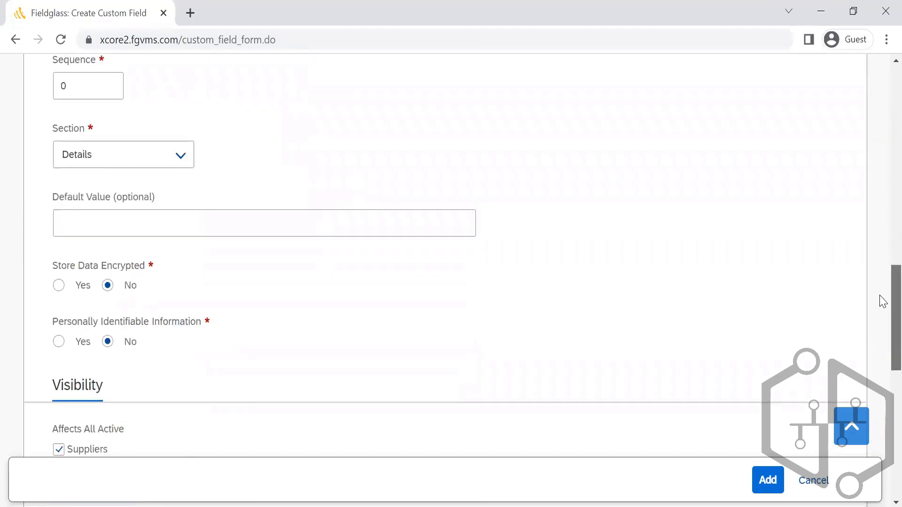
scroll(880, 303, "up", 10)
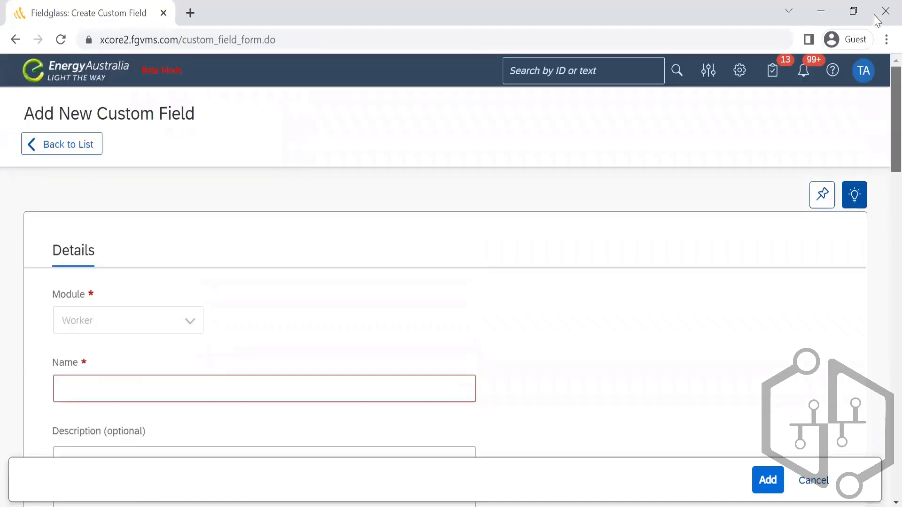
scroll(878, 141, "down", 8)
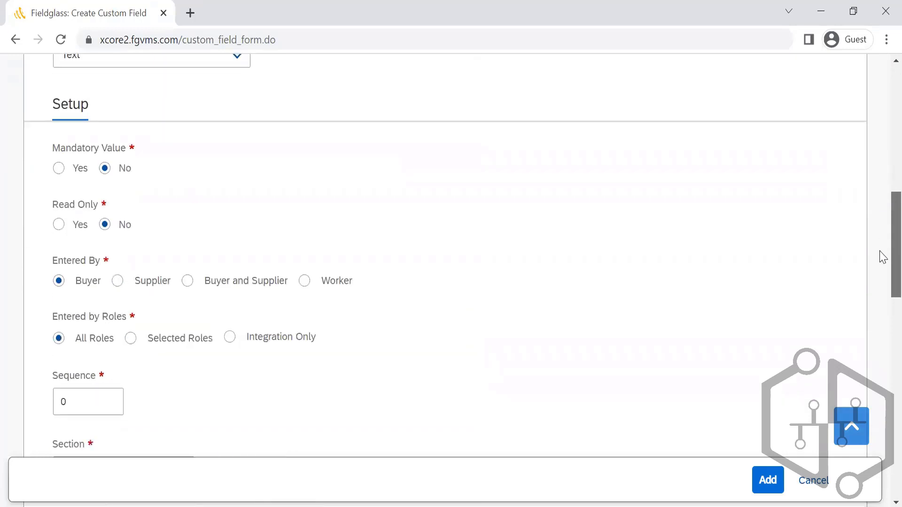
scroll(881, 263, "down", 4)
scroll(882, 271, "down", 4)
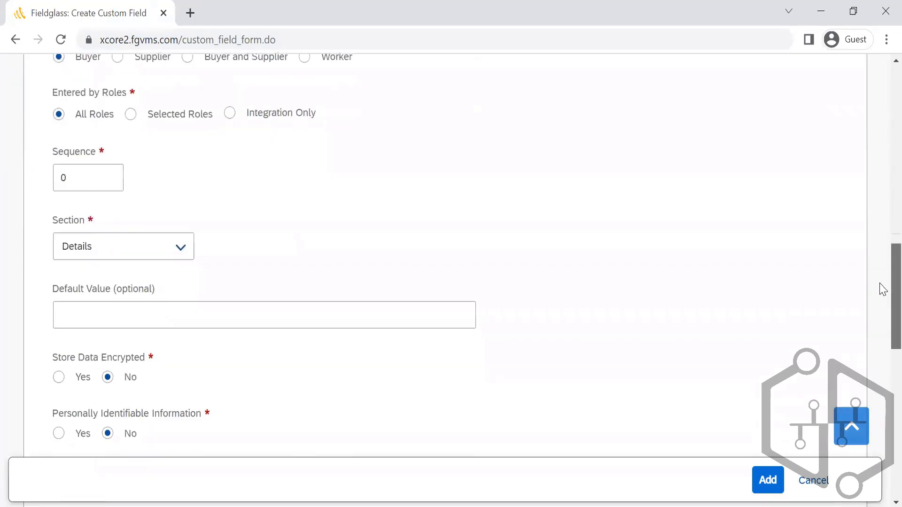
Set Store Data Encrypted to Yes and look at the Personally Identifiable Information setting of the new custom field
scroll(882, 319, "down", 2)
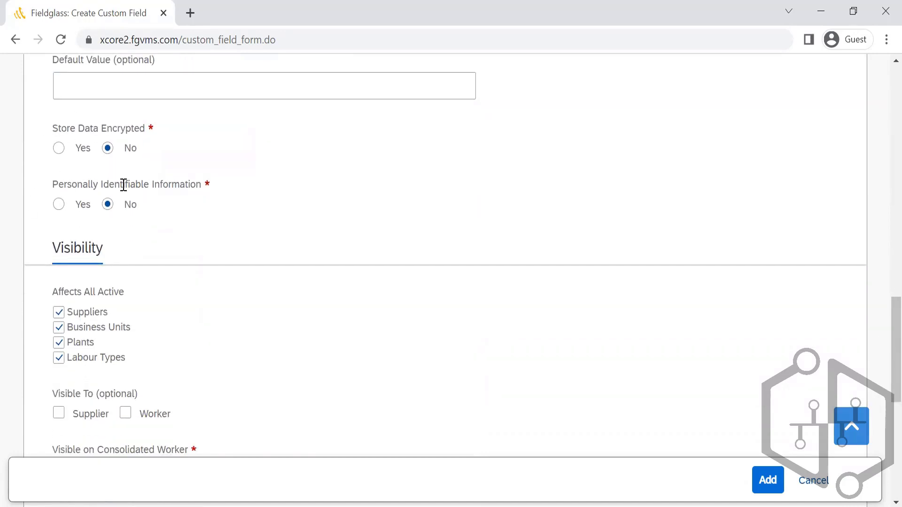
left_click(59, 149)
left_click_drag(199, 184, 21, 183)
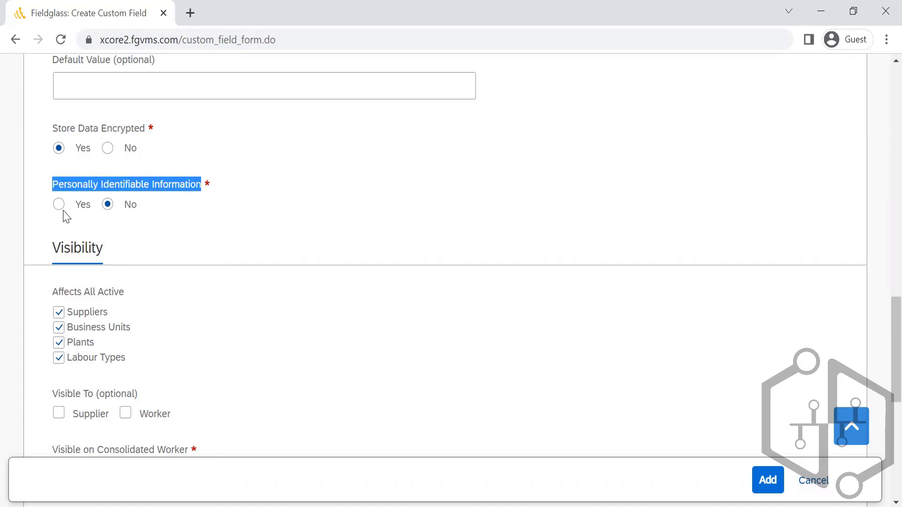
left_click(251, 310)
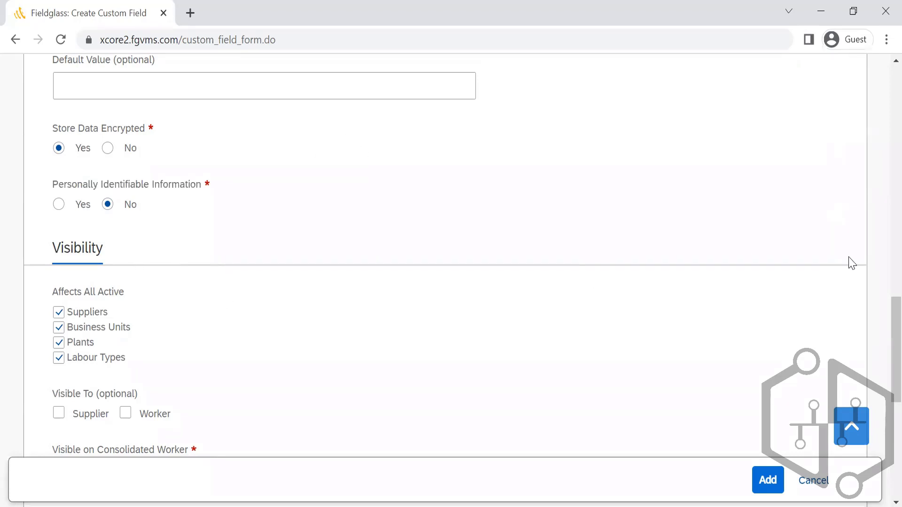
Examine the Visibility options and the Linked Modules table of the new custom field form
scroll(882, 329, "down", 3)
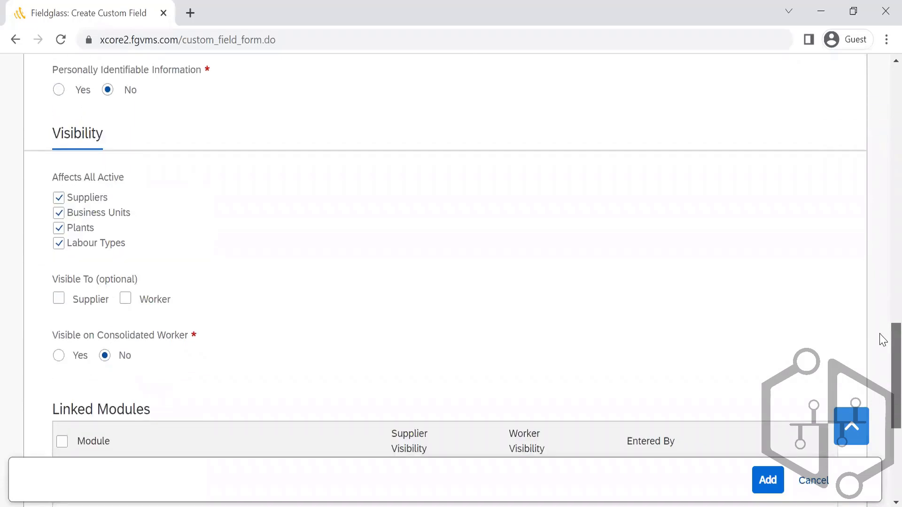
scroll(881, 339, "down", 1)
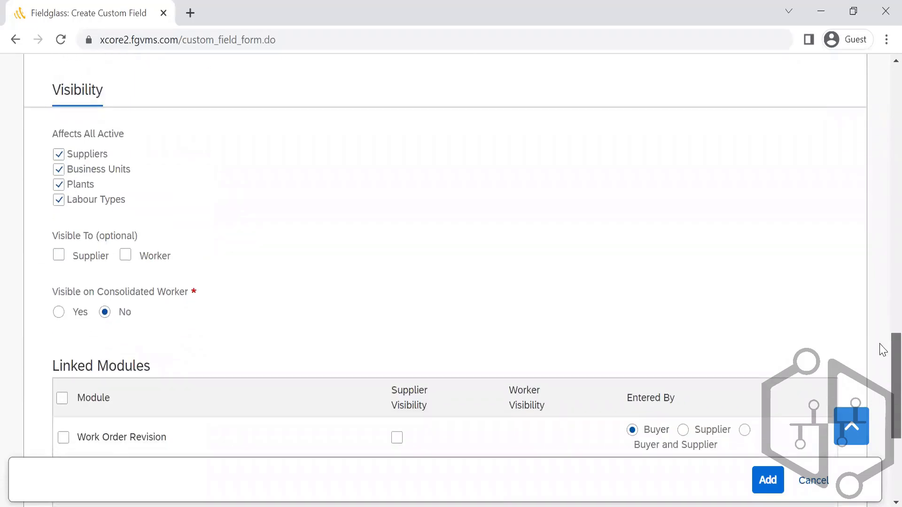
scroll(880, 350, "down", 1)
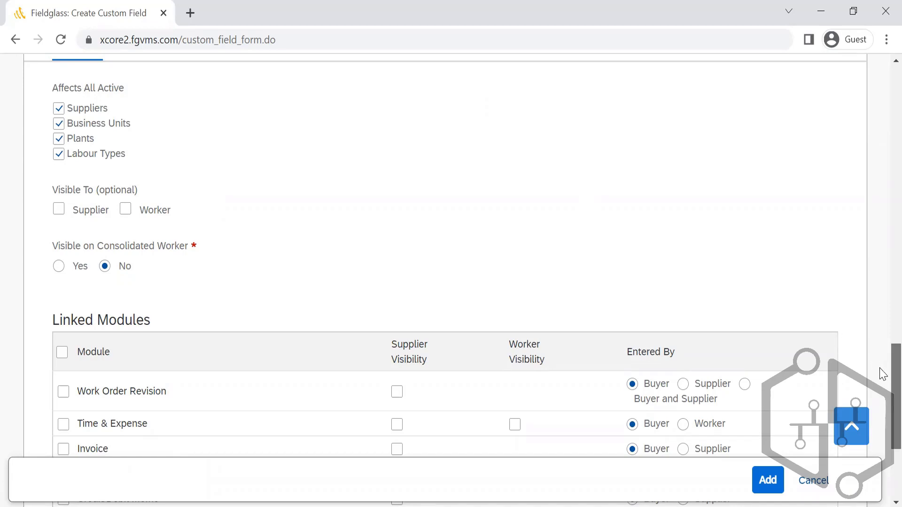
scroll(884, 396, "down", 3)
scroll(884, 396, "down", 3)
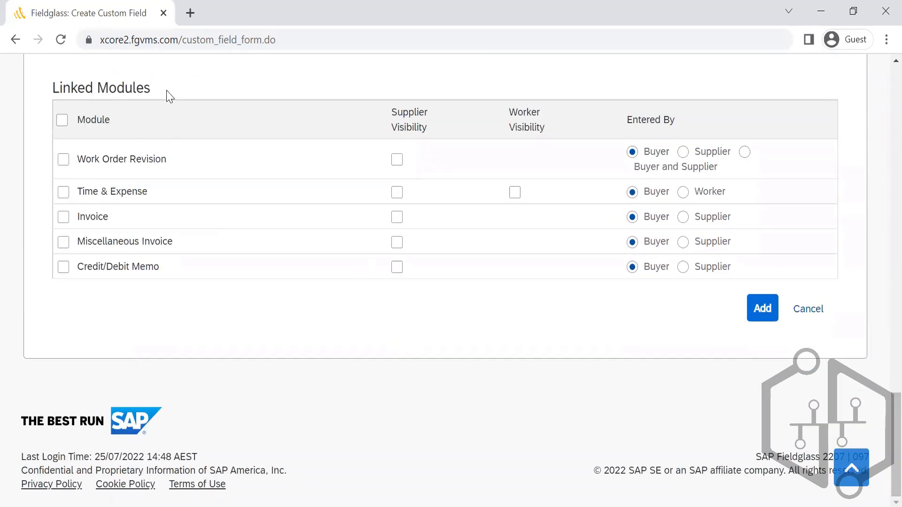
left_click_drag(167, 91, 46, 92)
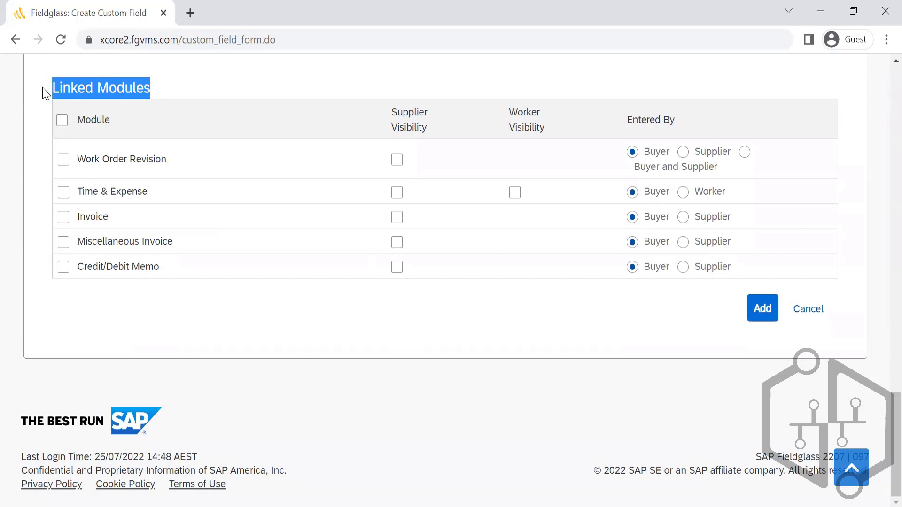
left_click(264, 75)
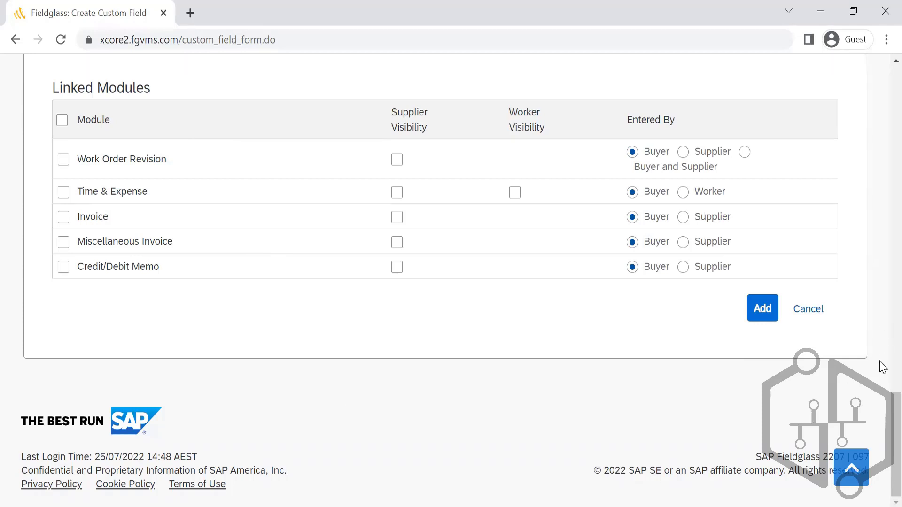
scroll(881, 405, "up", 1)
scroll(881, 376, "up", 4)
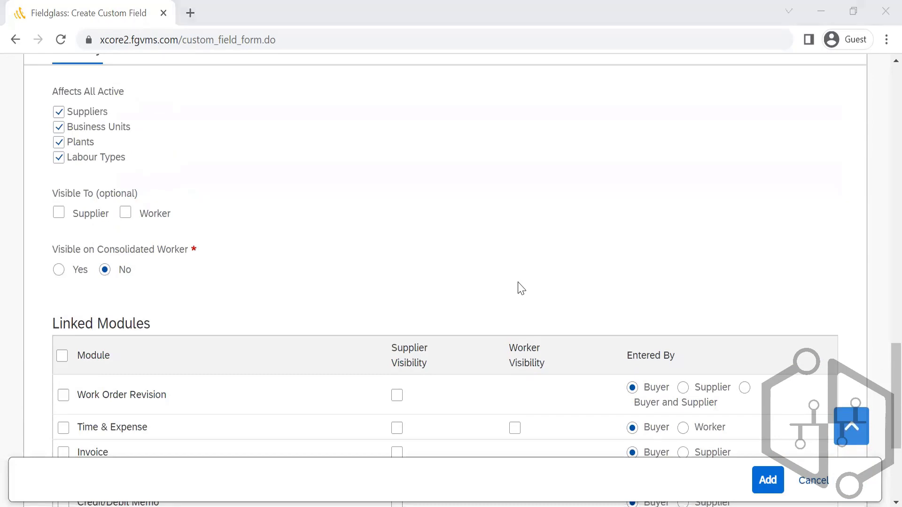
Switch to the Notepad notes and insert a blank line after each of the "Custom fields are optional", Read Only and Entered By lines
key("alt+Tab")
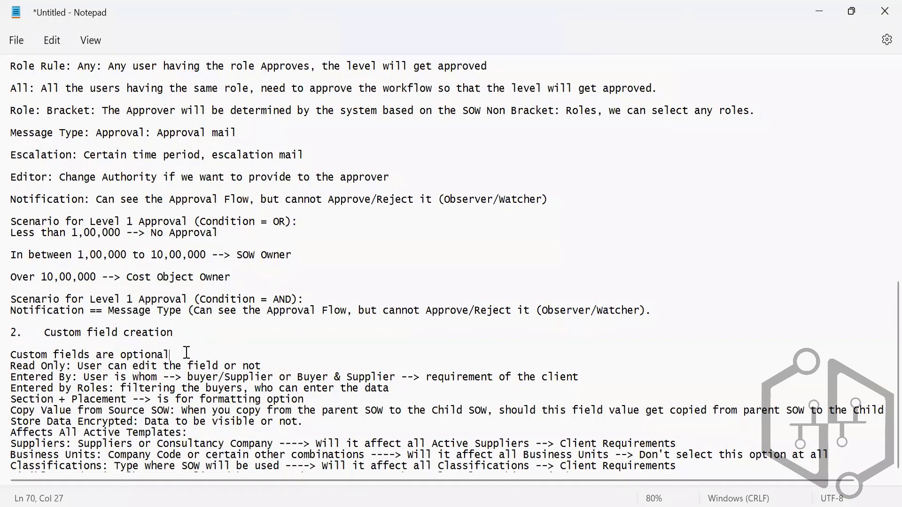
key("Return")
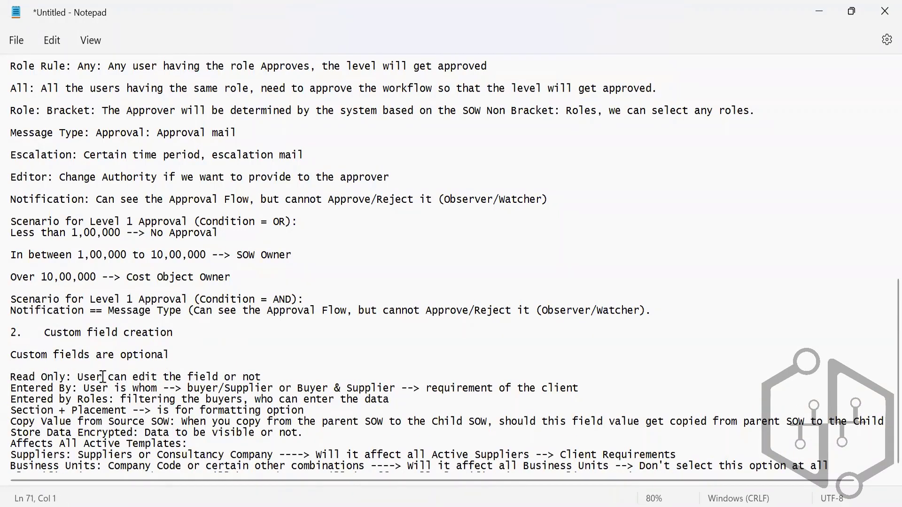
left_click_drag(261, 377, 7, 379)
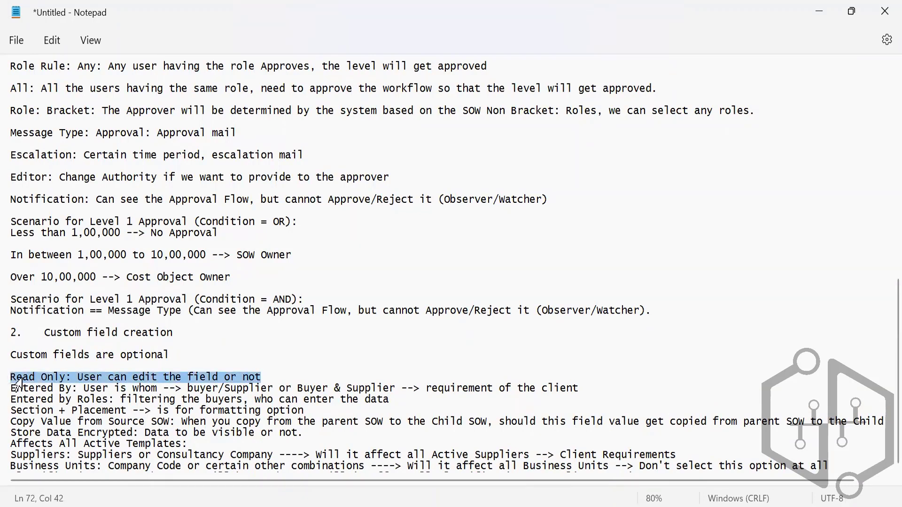
left_click(279, 378)
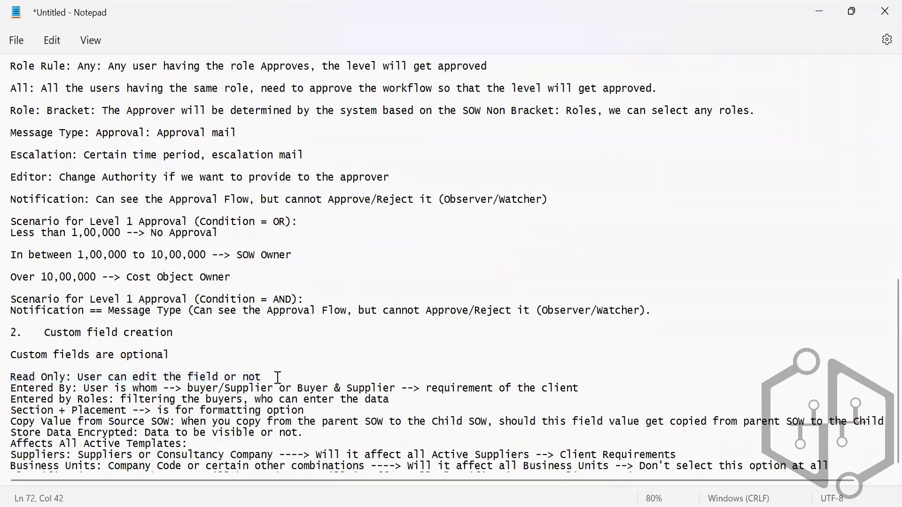
key("Return")
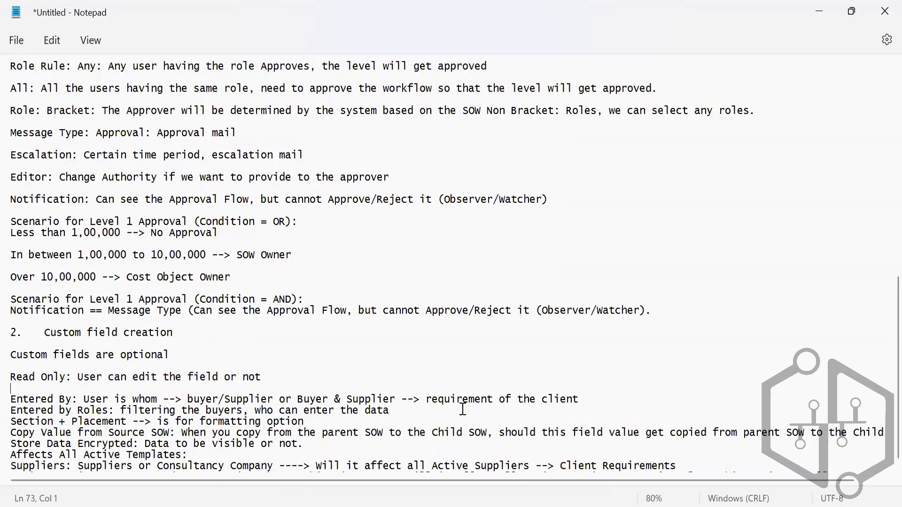
left_click(585, 397)
key("Return")
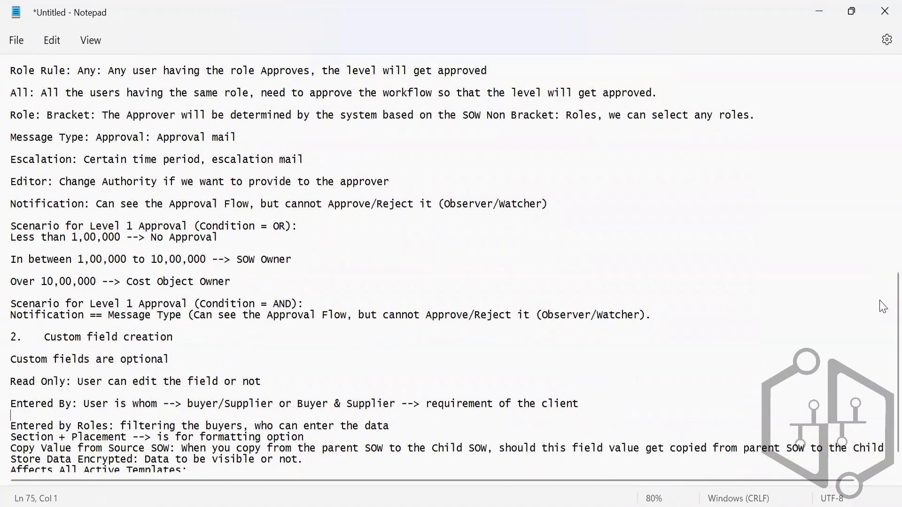
Add blank lines after the Entered by Roles and Section + Placement notes, and break the Copy Value from Source SOW note before its last word
scroll(884, 389, "down", 2)
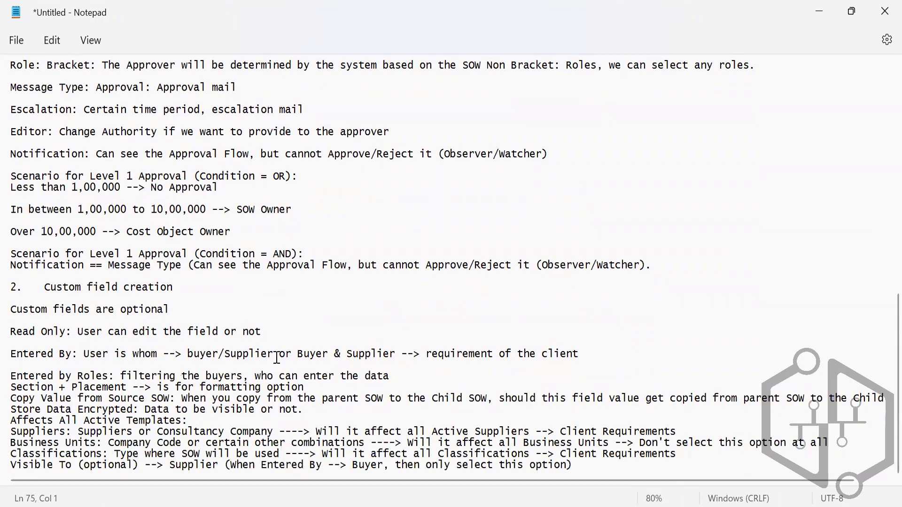
left_click(398, 374)
key("Return")
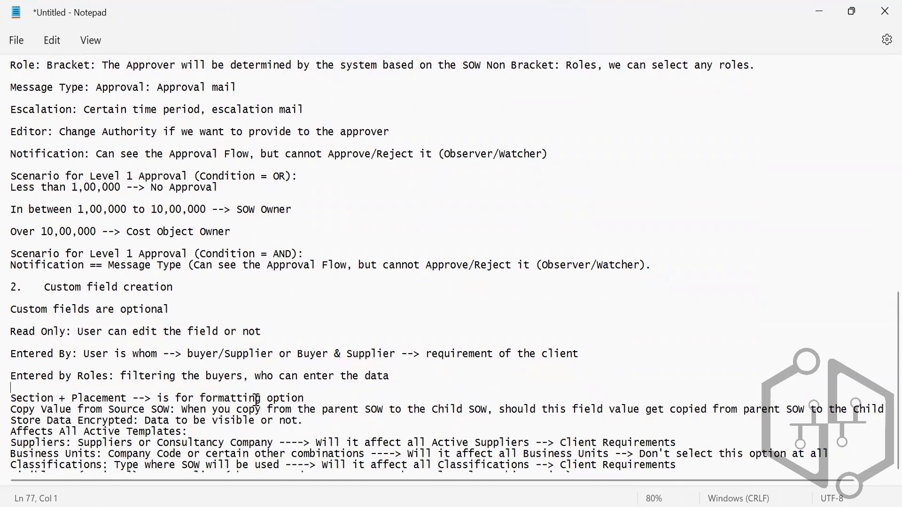
left_click(325, 397)
key("Return")
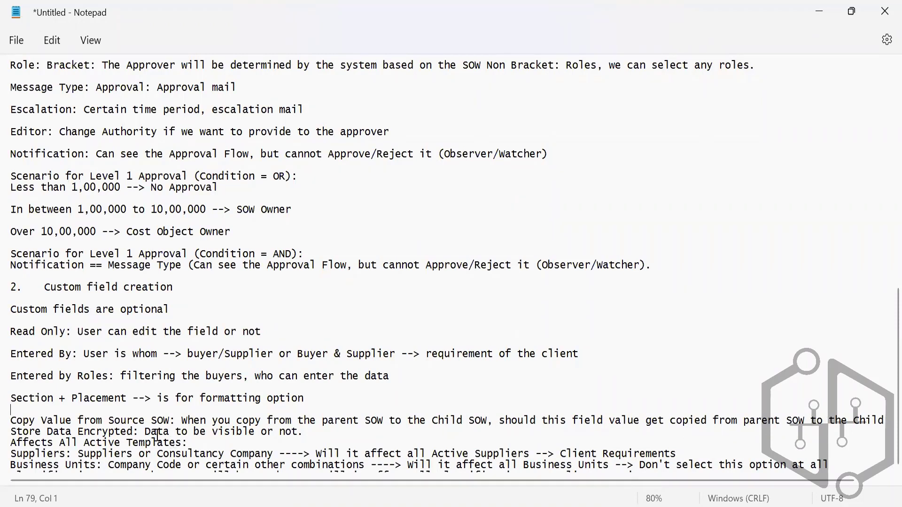
left_click(885, 420)
key("Return")
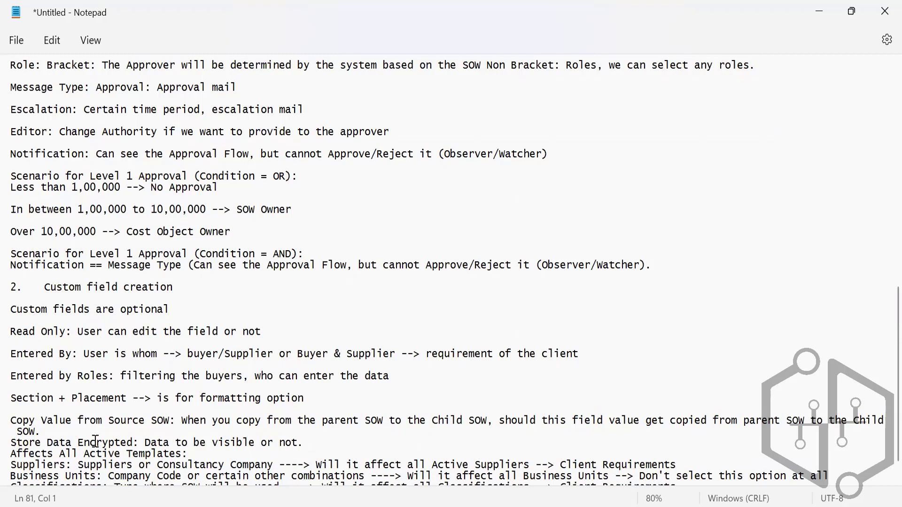
Insert a blank line after the Store Data Encrypted note and another after the Affects All Active Templates heading
left_click(337, 445)
key("Return")
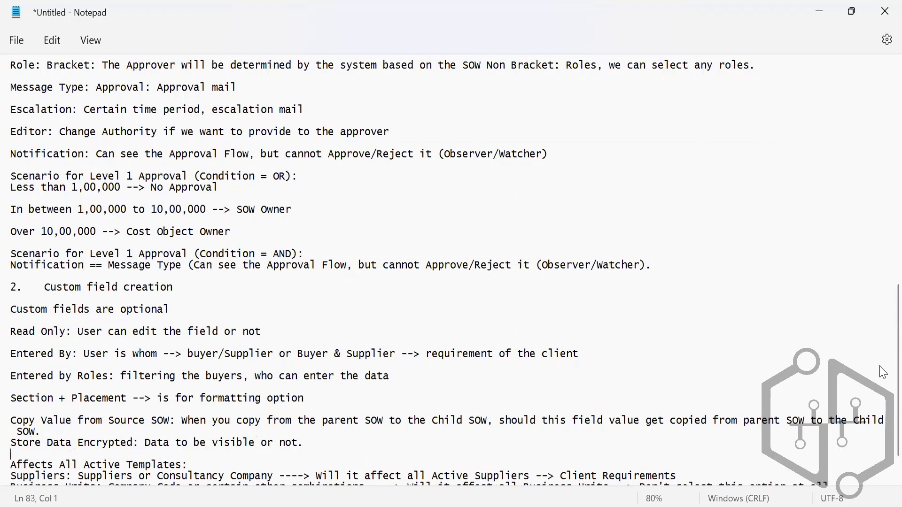
scroll(884, 373, "up", 1)
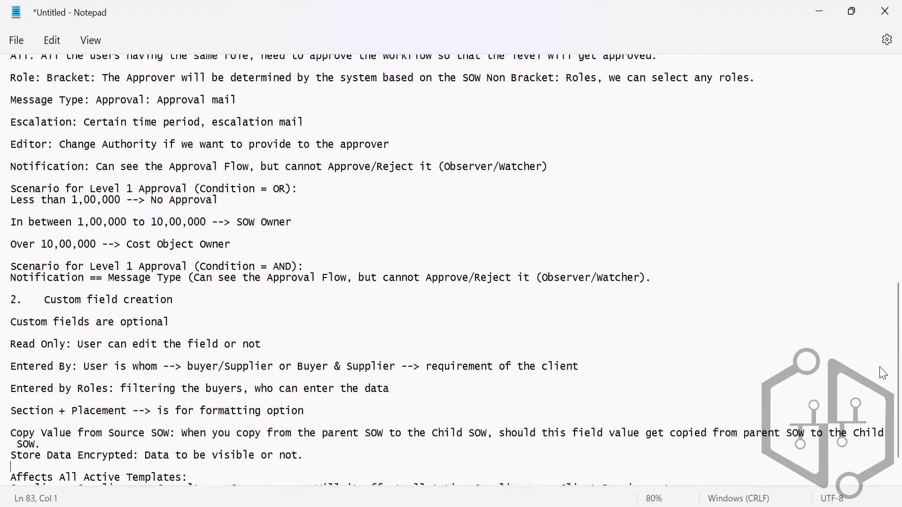
scroll(884, 437, "down", 1)
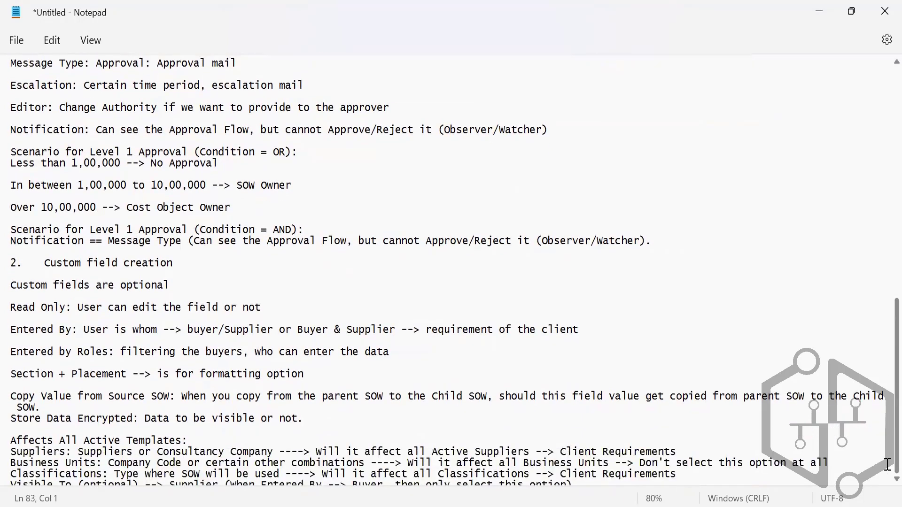
left_click(197, 440)
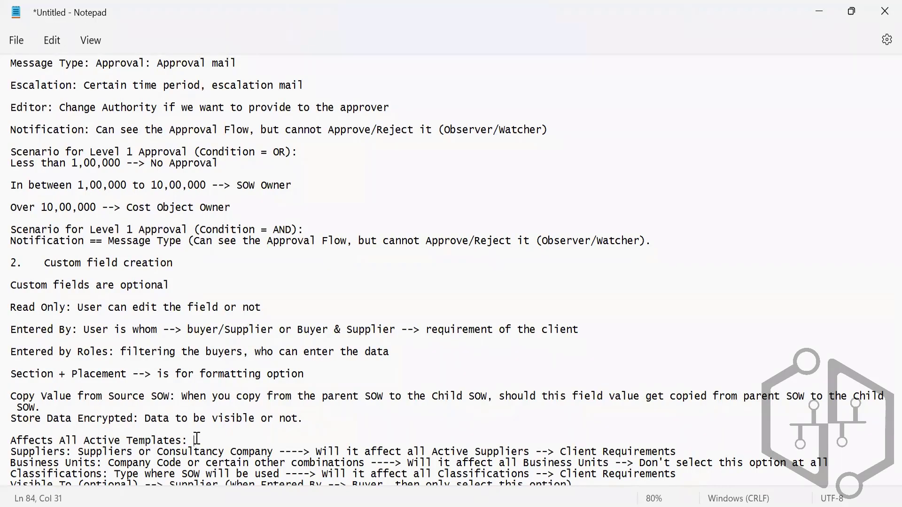
key("Return")
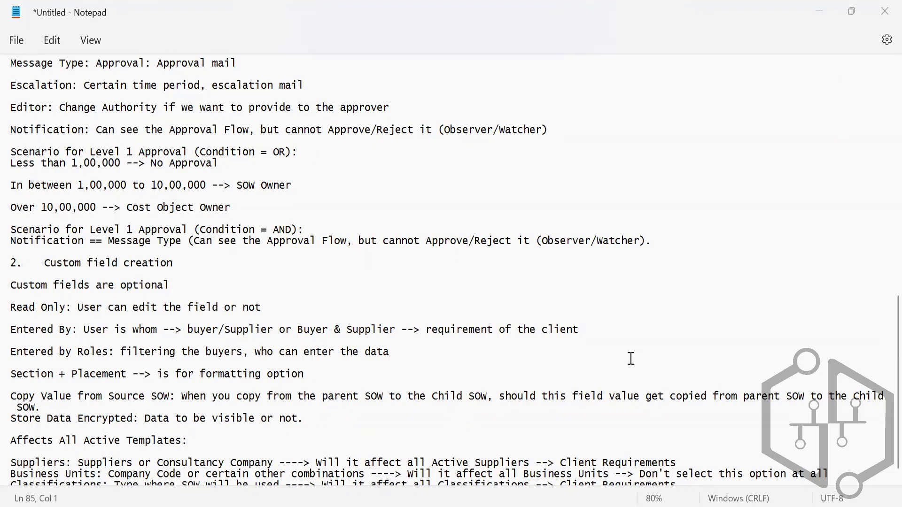
Switch to the Fieldglass custom field form and review its Linked Modules, Affects All Active and Visible To options
key("alt+Tab")
key("alt+Tab")
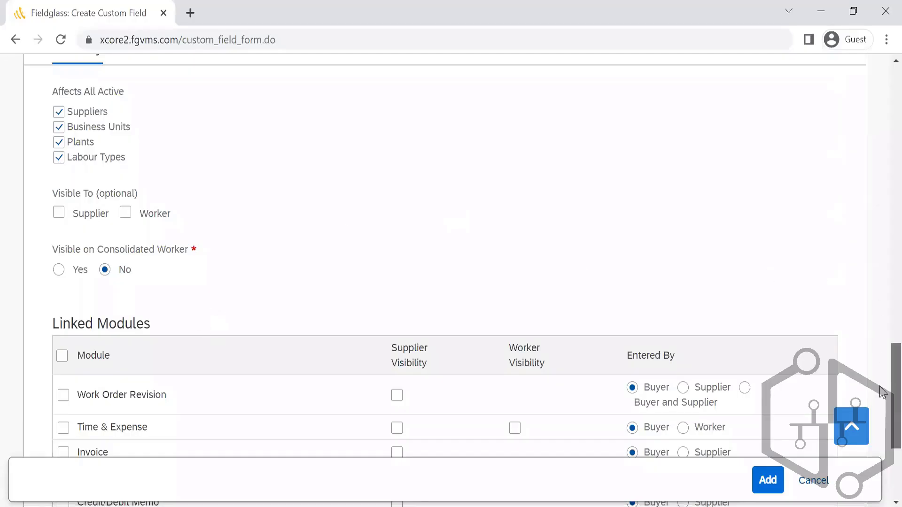
scroll(883, 417, "down", 2)
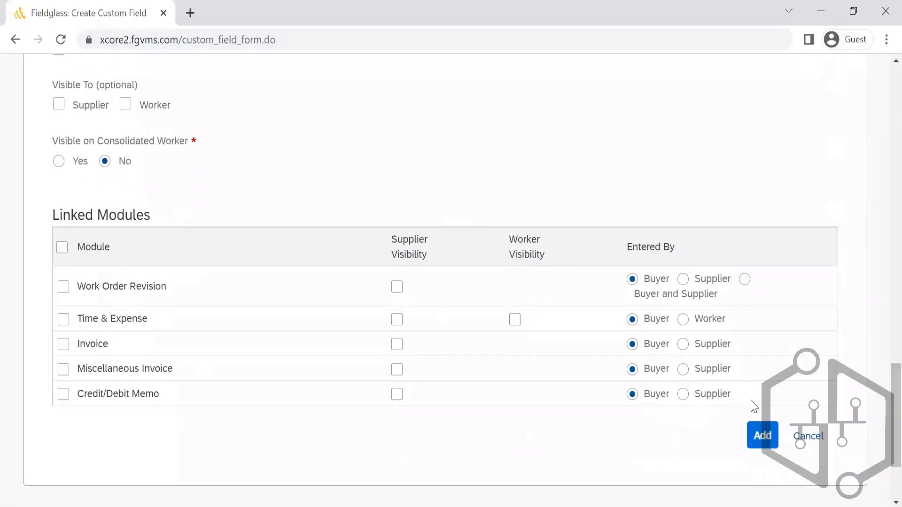
scroll(880, 409, "down", 1)
scroll(880, 409, "up", 1)
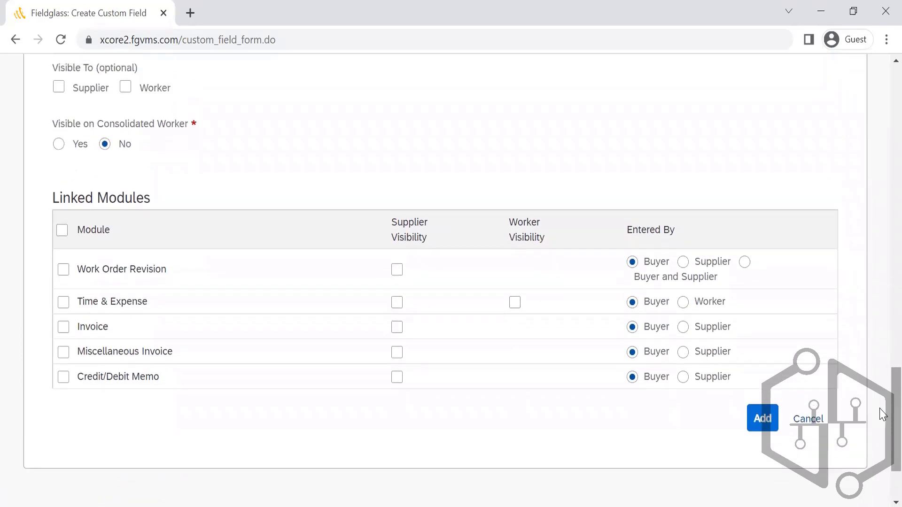
left_click_drag(880, 416, 880, 356)
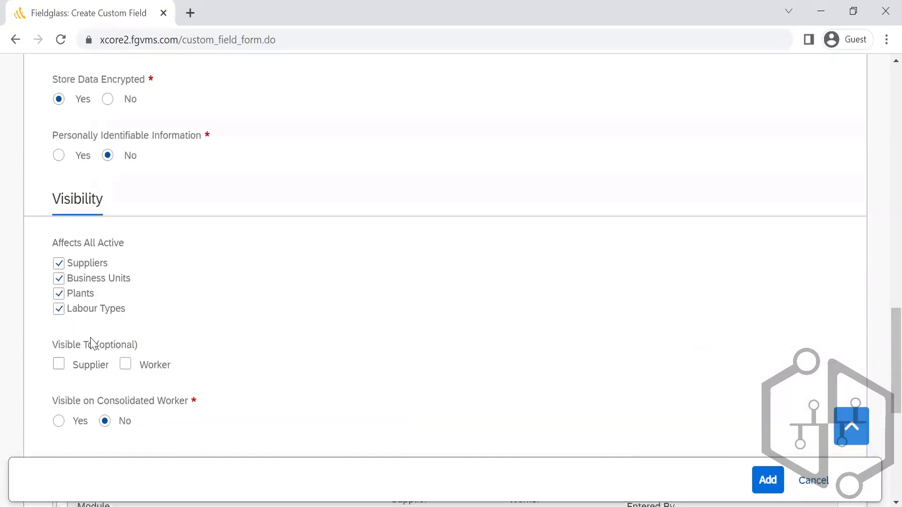
left_click(257, 272)
Return to the Notepad notes and insert a blank line between the Suppliers and Business Units notes
key("alt+Tab")
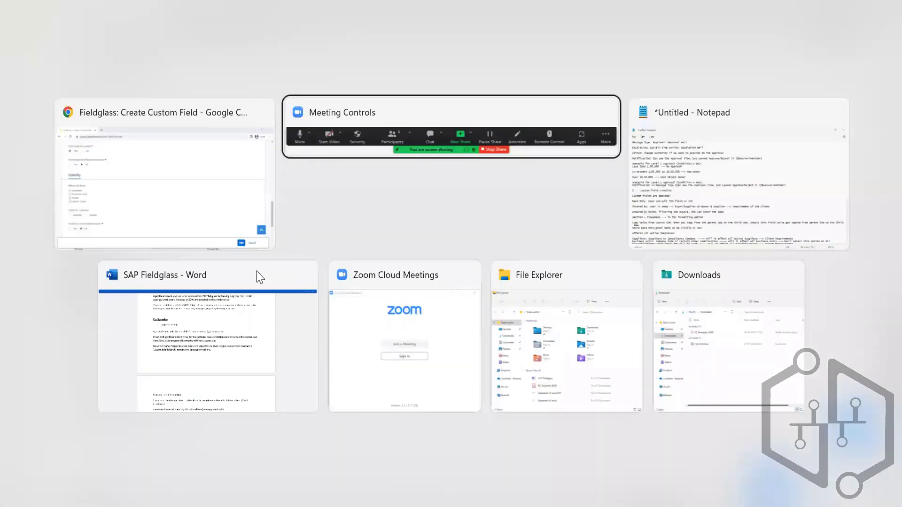
key("alt+Tab")
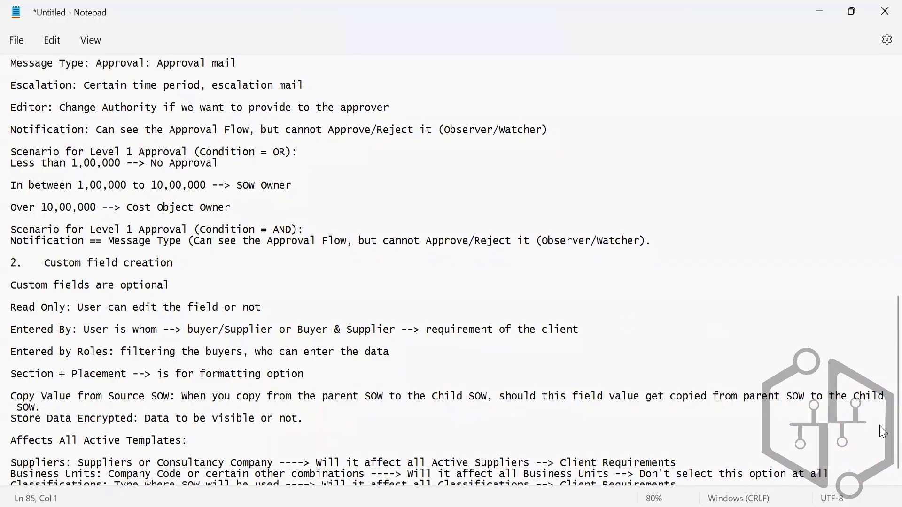
left_click(682, 465)
key("Return")
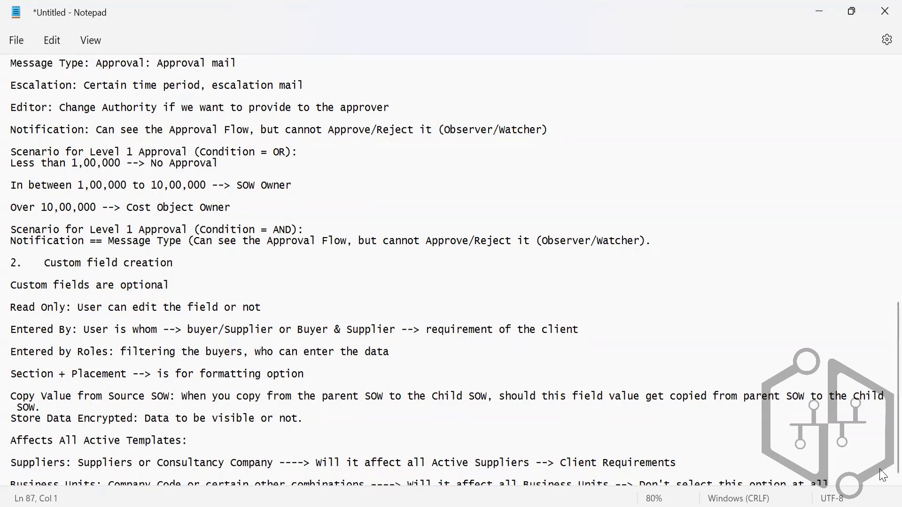
left_click(687, 465)
left_click(832, 474)
left_click(718, 446)
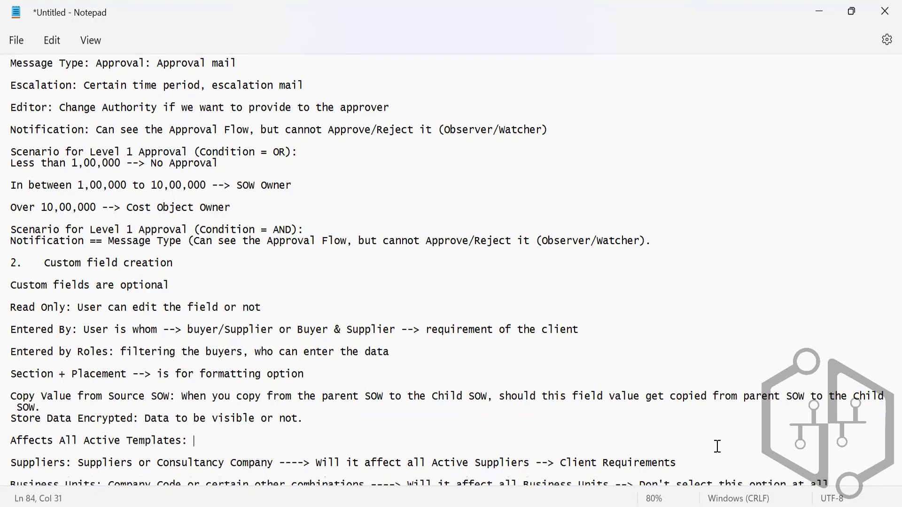
left_click(683, 467)
key("ctrl+End")
type("Classifications: Type where SOW will be used ----> Will it affect all Classifications --> Client Requirements Visible To (optional) --> Supplier (When Entered By --> Buyer, then only select this option)")
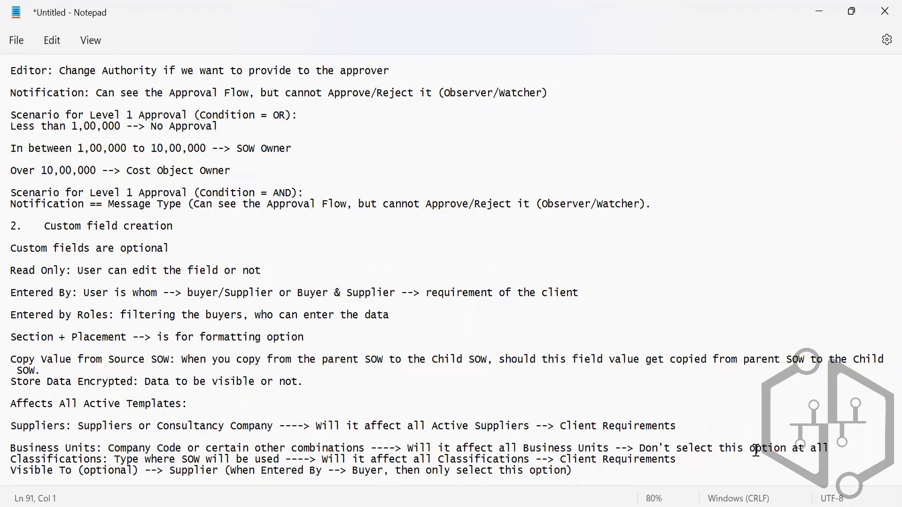
Insert a blank line after the Business Units note and another after the Classifications note
left_click(843, 449)
key("Return")
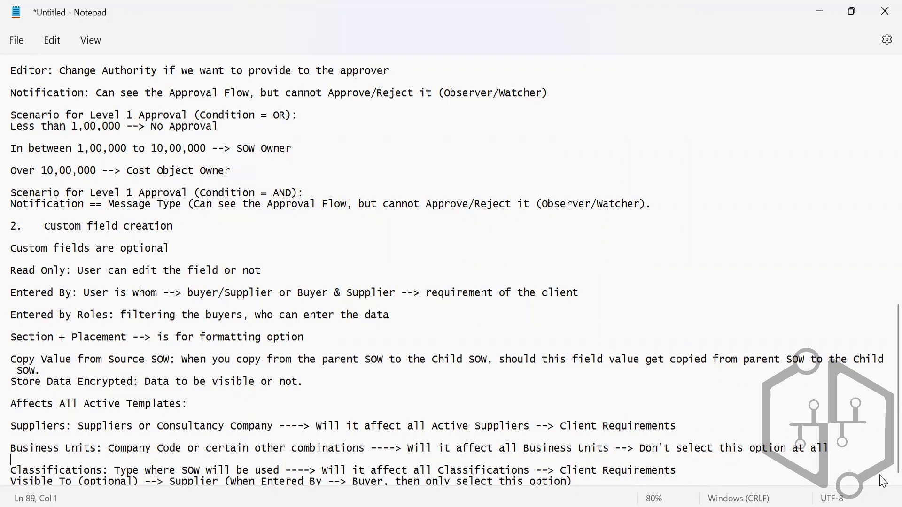
left_click(710, 469)
key("ctrl+End")
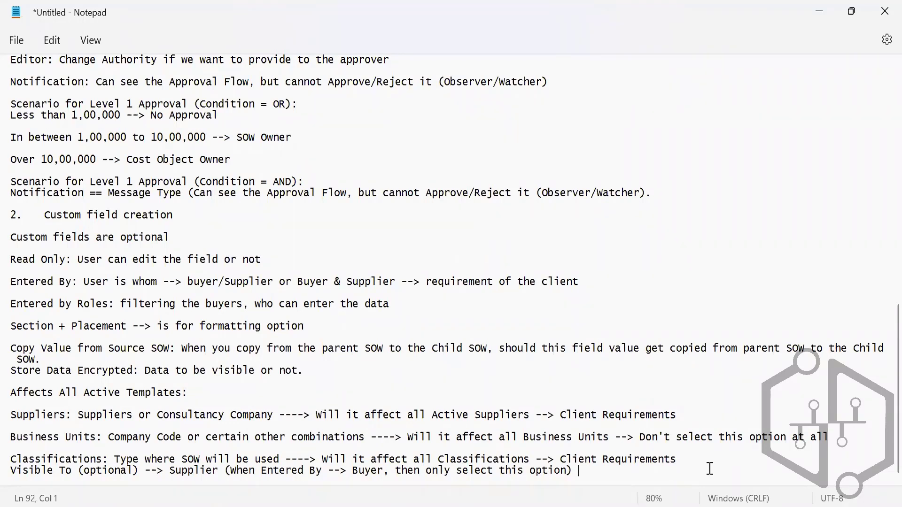
left_click(690, 453)
left_click(681, 461)
key("Return")
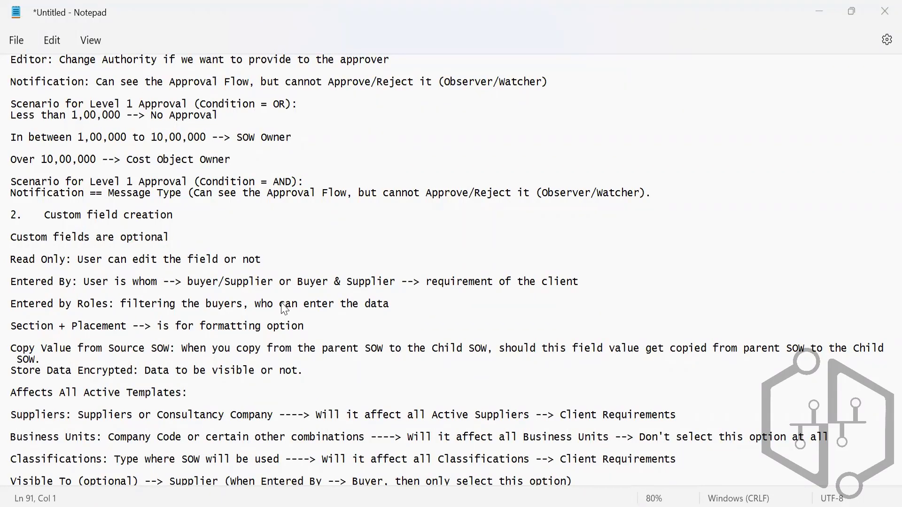
Switch back to the Fieldglass custom field form and cancel it without adding the field
key("alt+Tab")
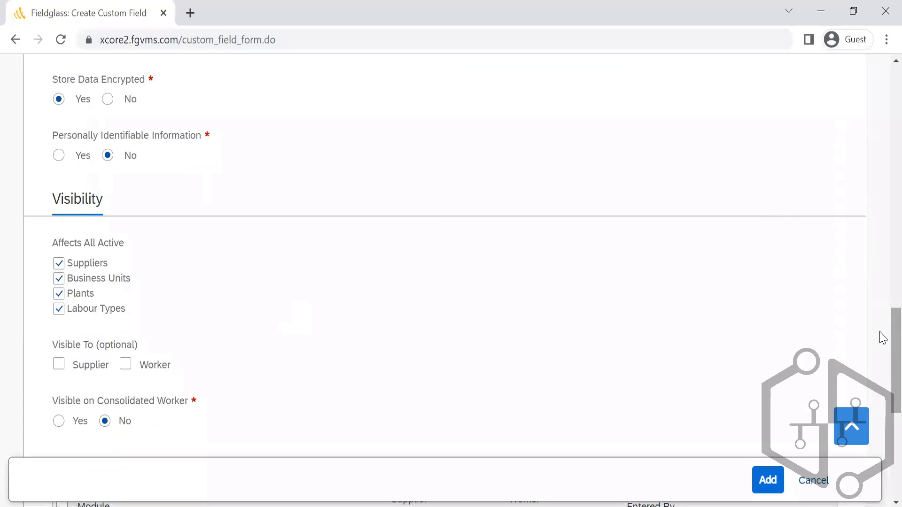
scroll(882, 337, "down", 8)
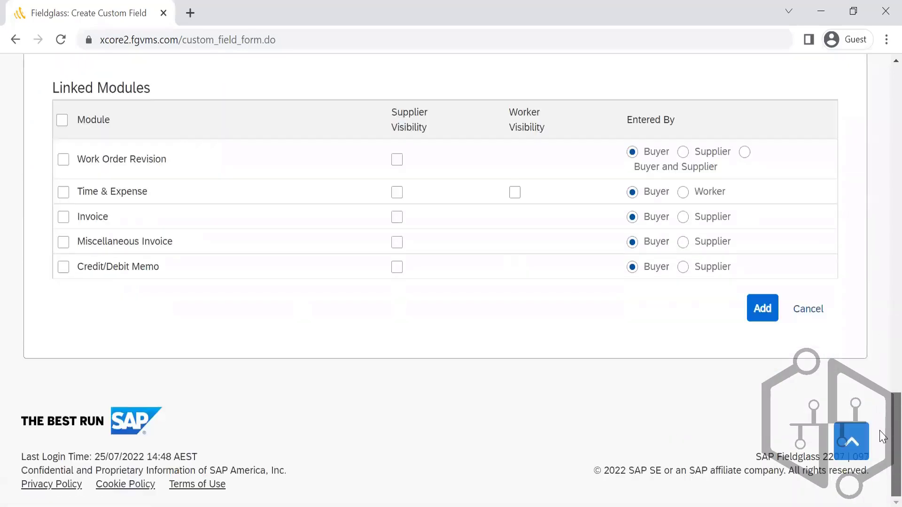
left_click(820, 310)
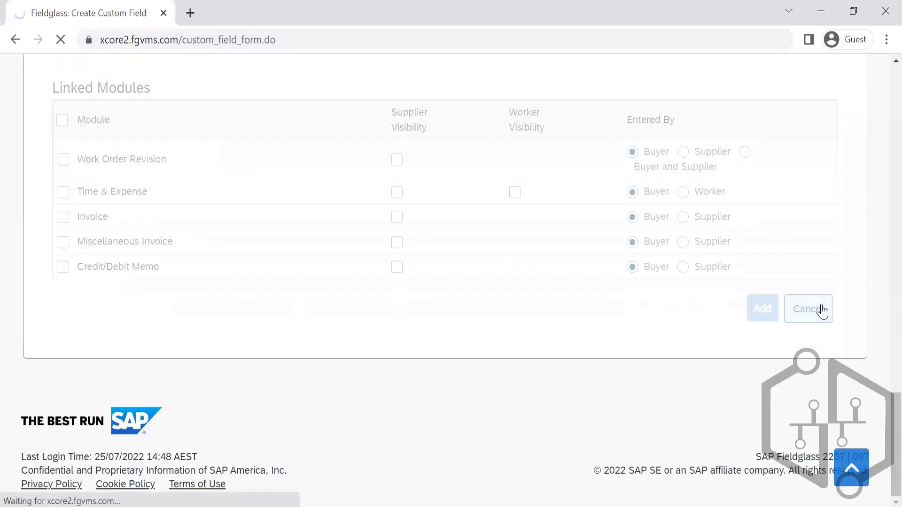